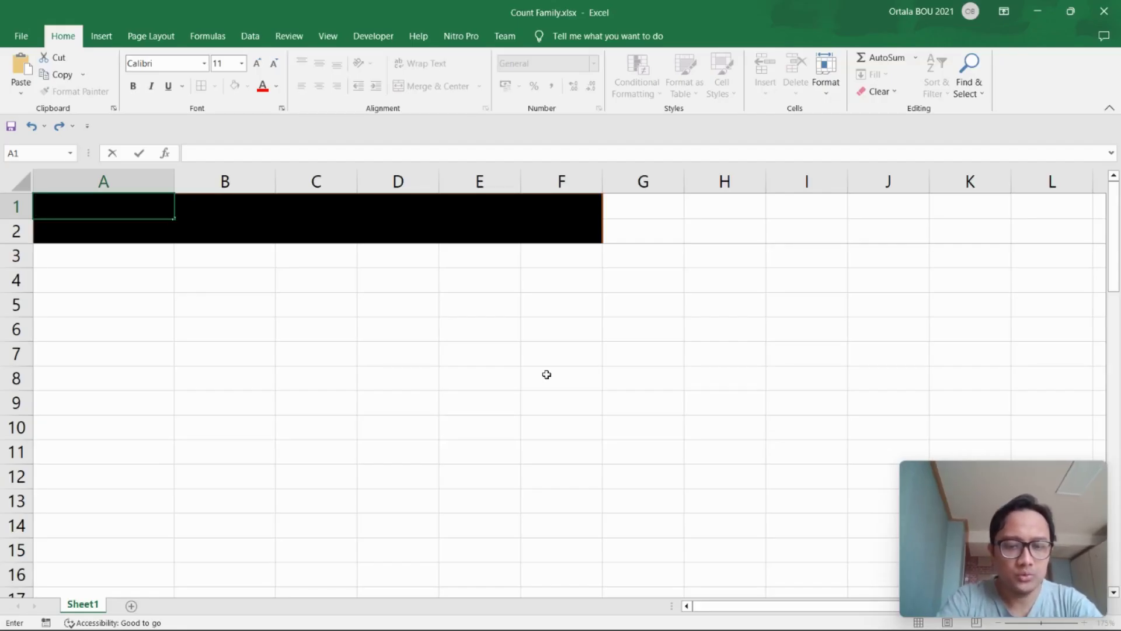
- Type the title 'COUNT, COUNTA, COUNTBLANK, COUNTIF, COUNTIFS' in A1, correcting the final typo
{"action": "type", "text": "COUNT"}
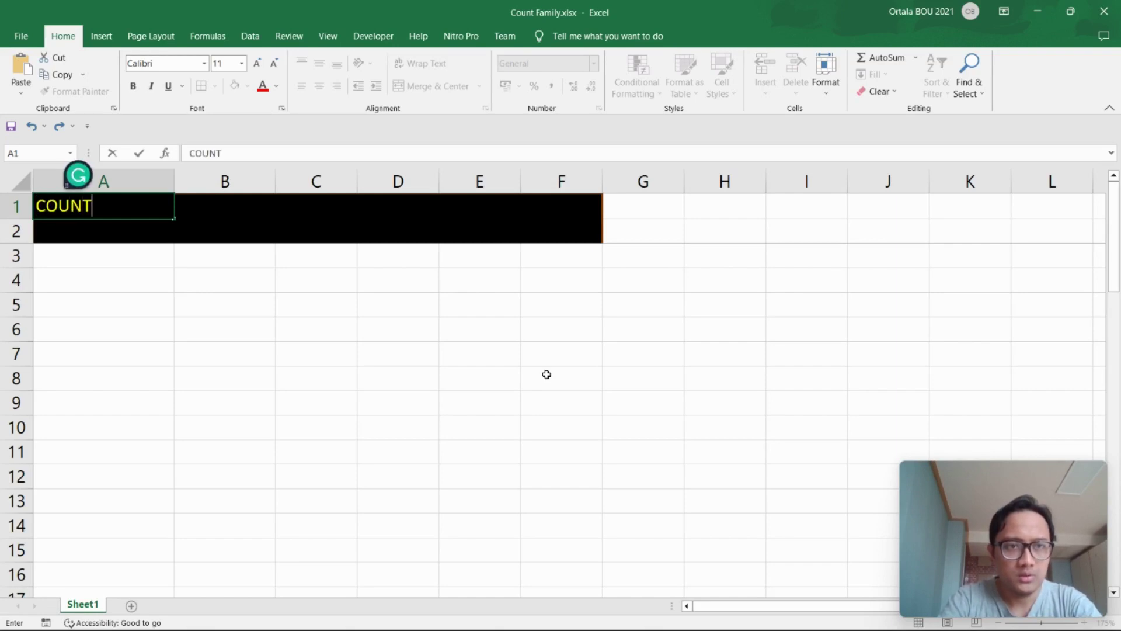
{"action": "type", "text": ", COUNTA"}
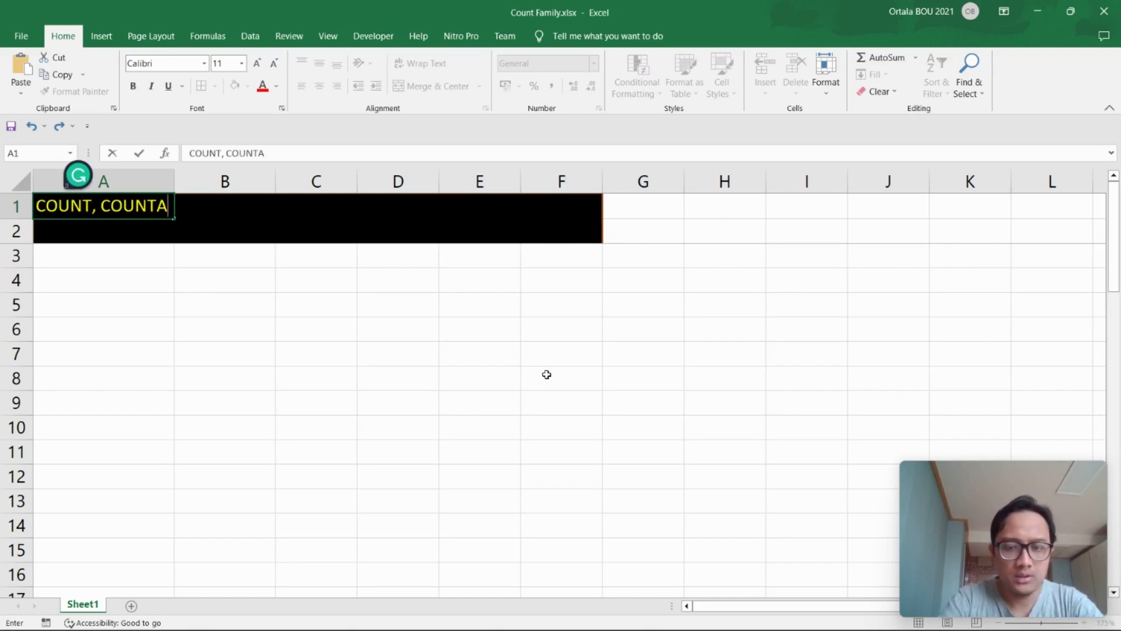
{"action": "type", "text": ", C OUNT"}
{"action": "type", "text": "BLA"}
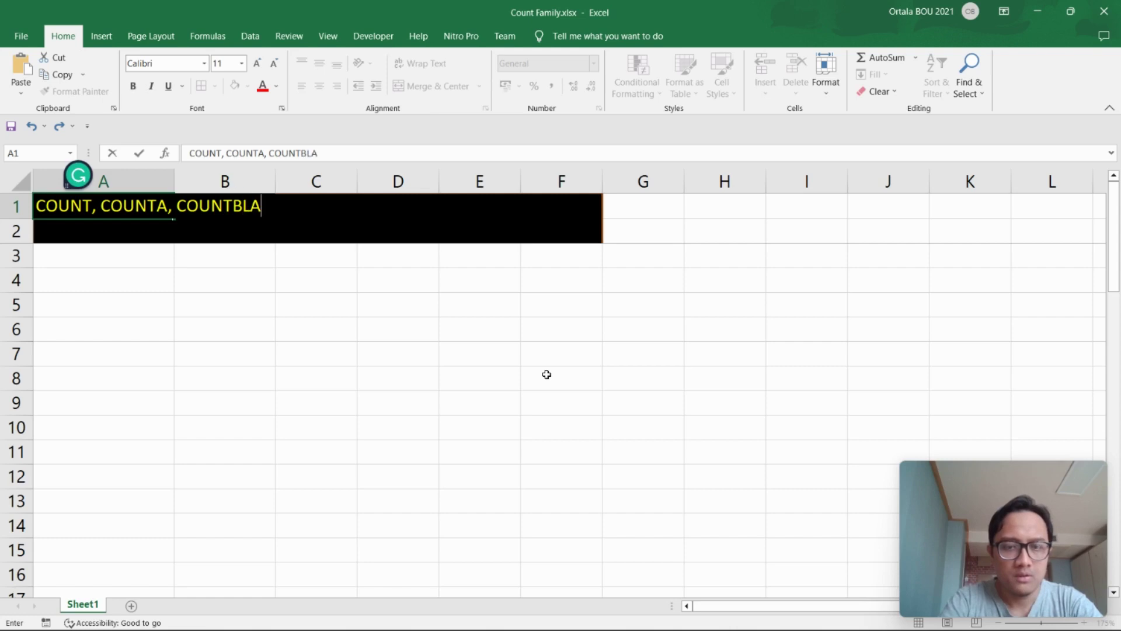
{"action": "type", "text": "NK"}
{"action": "type", "text": ", COUNTI"}
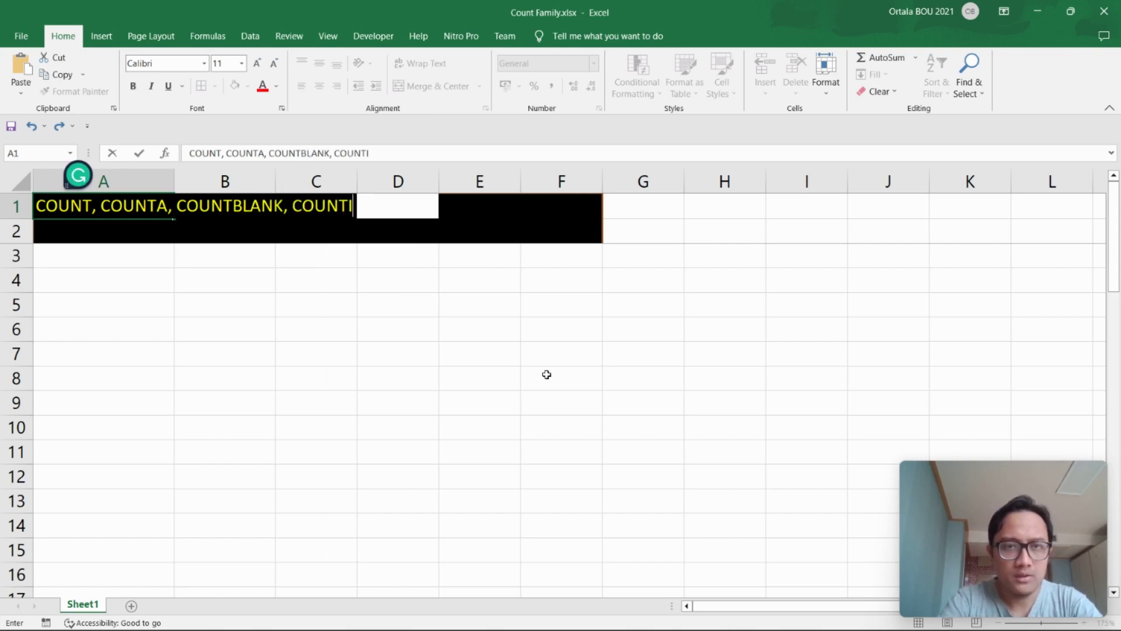
{"action": "type", "text": "F, COUNTID"}
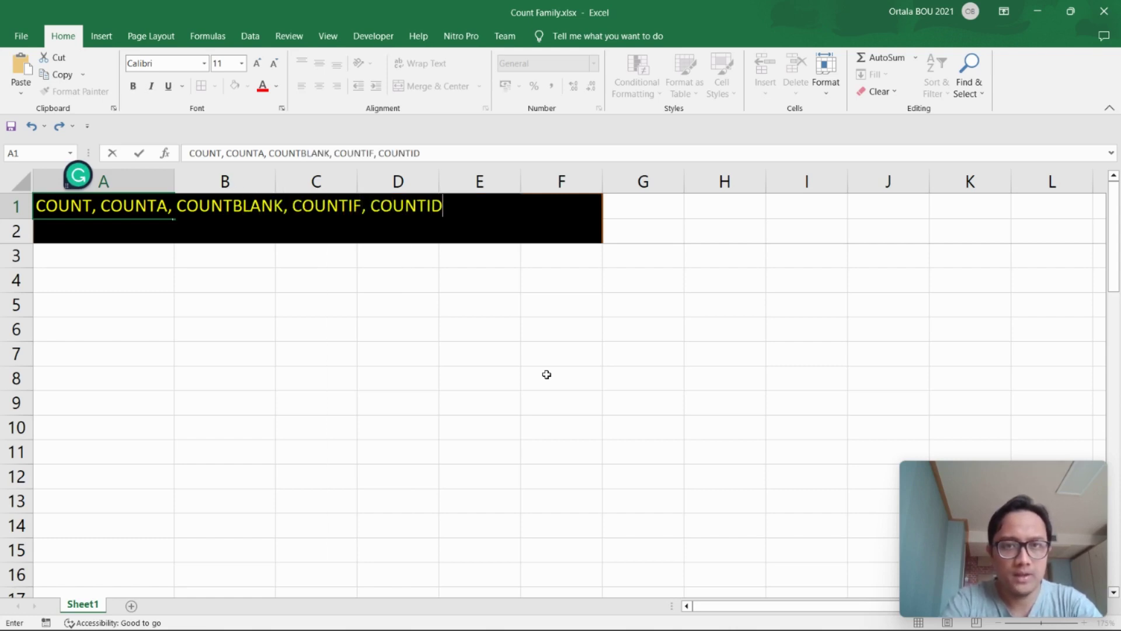
{"action": "key", "text": "BackSpace"}
{"action": "key", "text": "BackSpace"}
{"action": "type", "text": "FS"}
{"action": "left_click", "coordinate": [301, 373]}
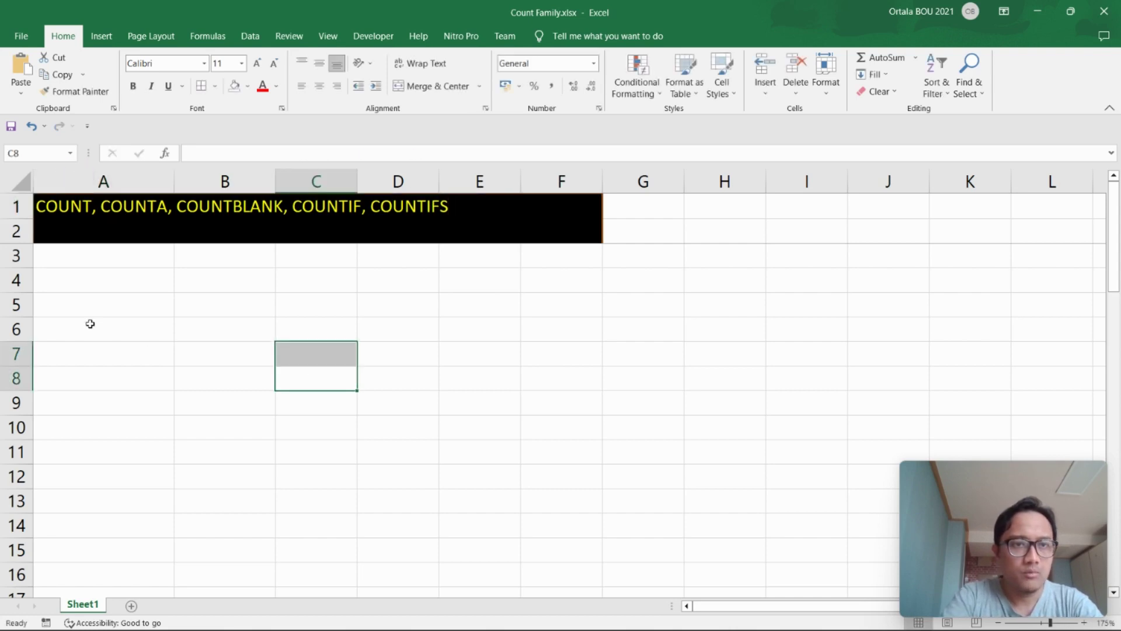
{"action": "left_click", "coordinate": [83, 283]}
- Label A4 '1. COUNT' and narrow column A to fit it
{"action": "type", "text": "1. COUNT"}
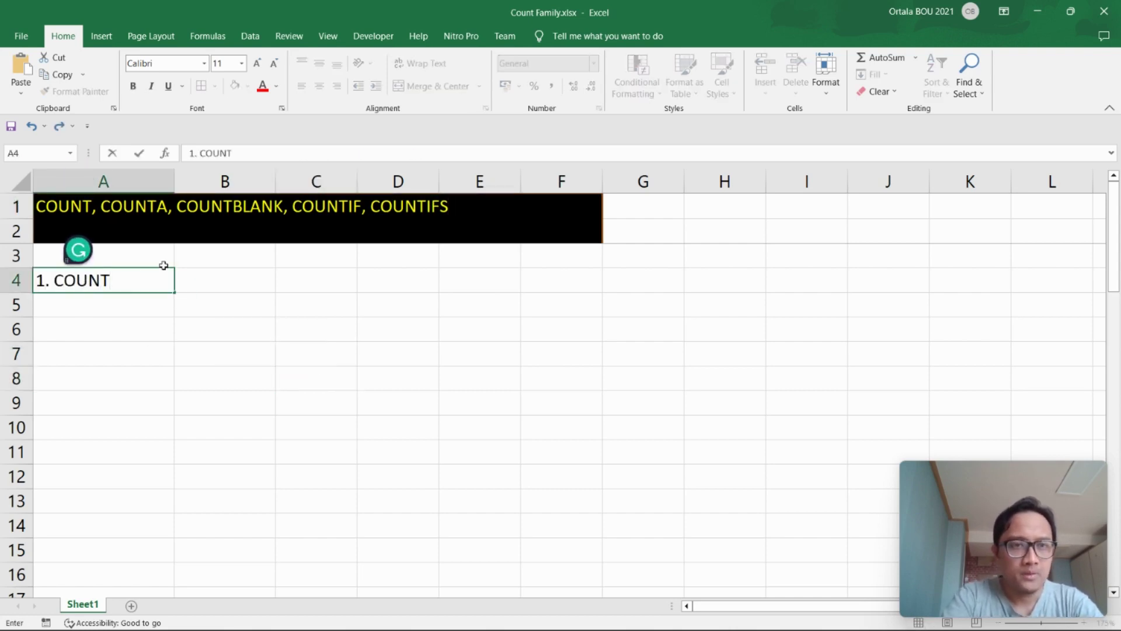
{"action": "left_click", "coordinate": [195, 280]}
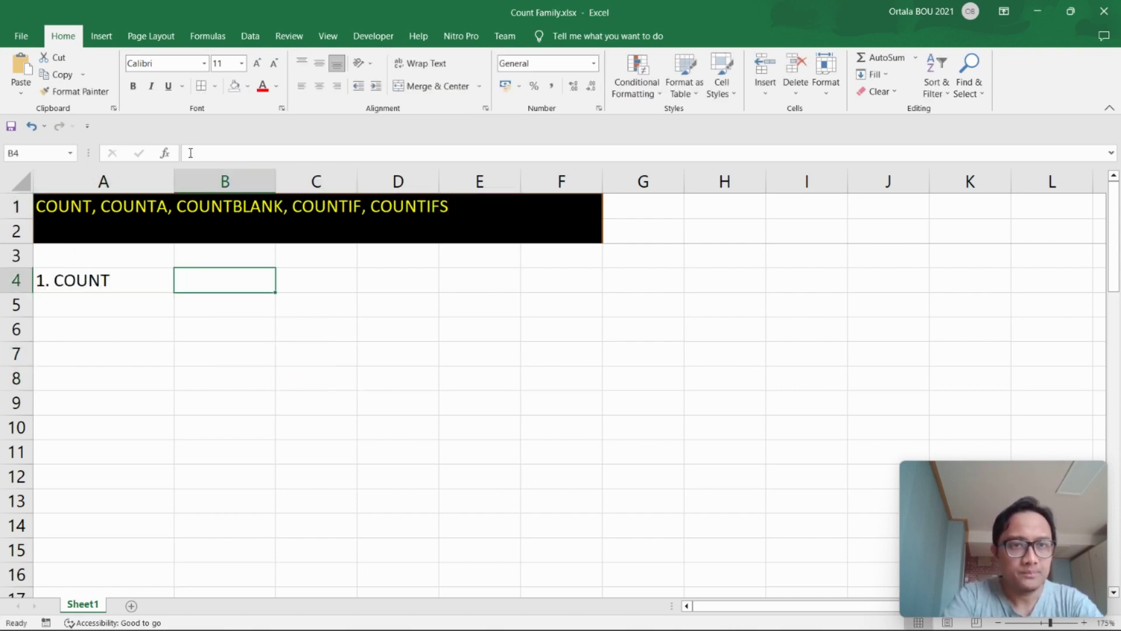
{"action": "left_click_drag", "start_coordinate": [170, 188], "coordinate": [126, 188]}
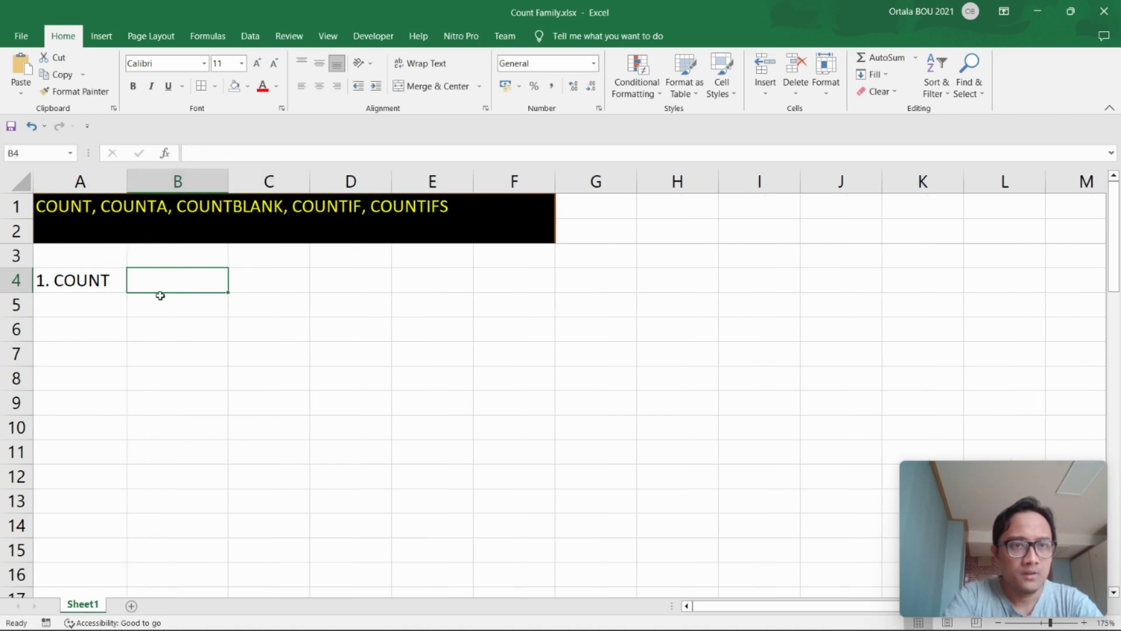
- Start the B4 description '--> Hitung jumlah'
{"action": "type", "text": "'--> hITU"}
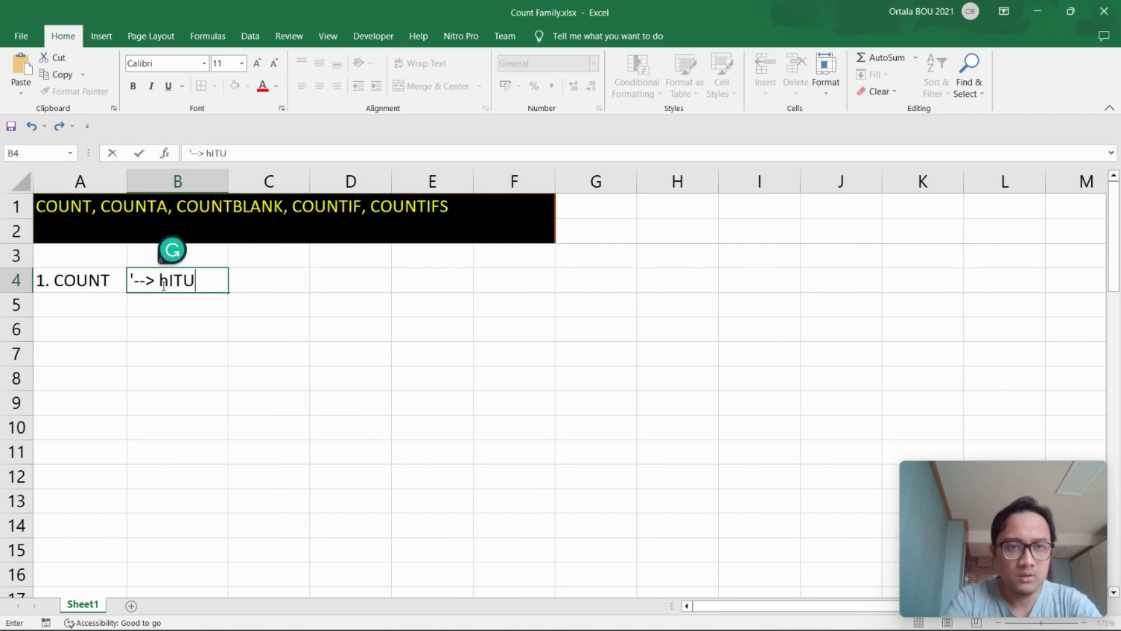
{"action": "key", "text": "BackSpace"}
{"action": "type", "text": "Hi"}
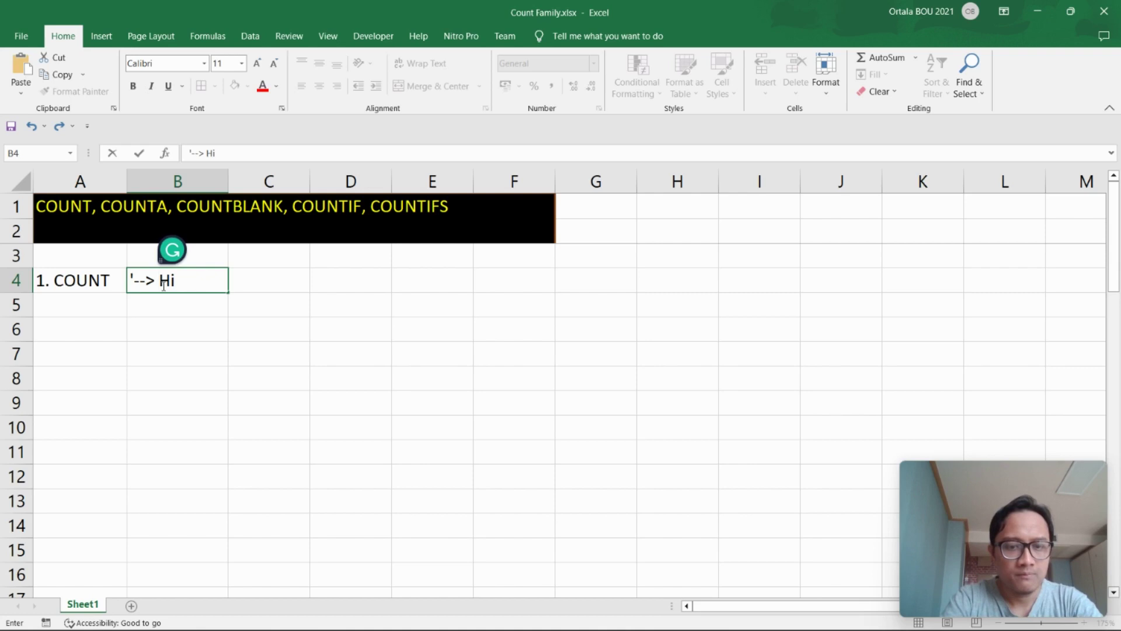
{"action": "type", "text": "tung "}
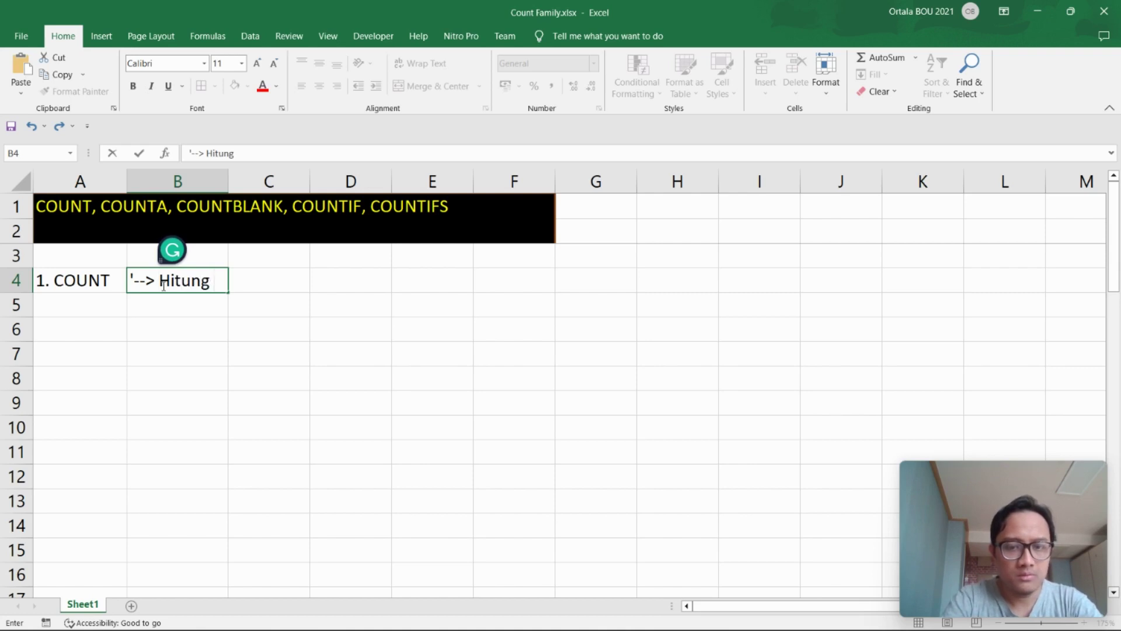
{"action": "type", "text": "jumlah cell"}
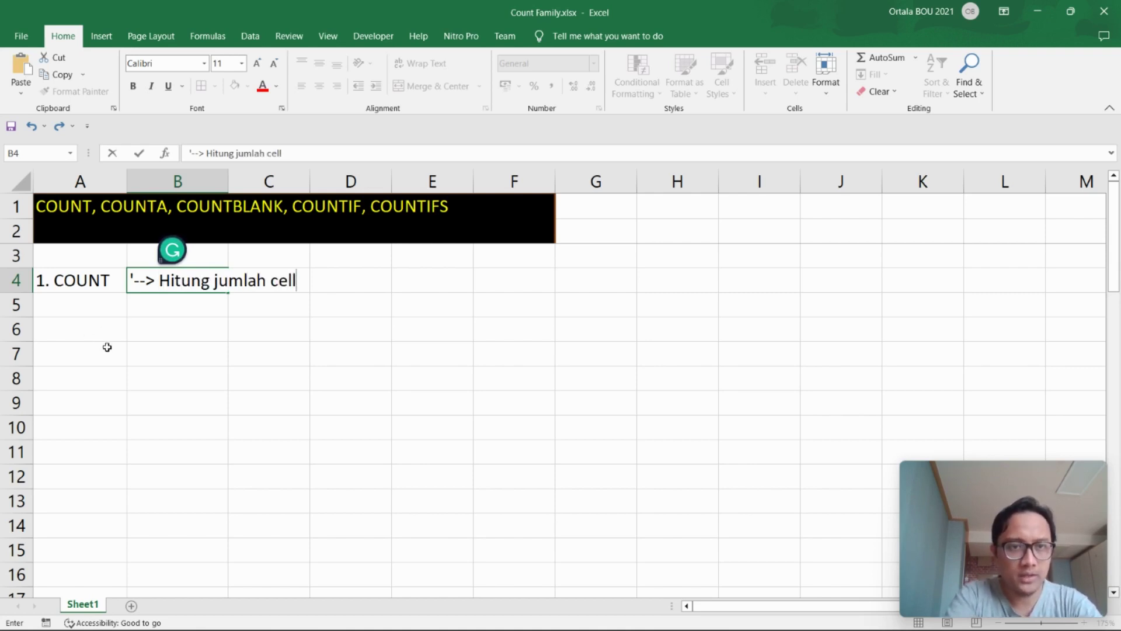
{"action": "key", "text": "Return"}
- Finish B4's description so it reads '--> Hitung jumlah cell yg terisi angka'
{"action": "left_click", "coordinate": [207, 354]}
{"action": "left_click", "coordinate": [165, 284]}
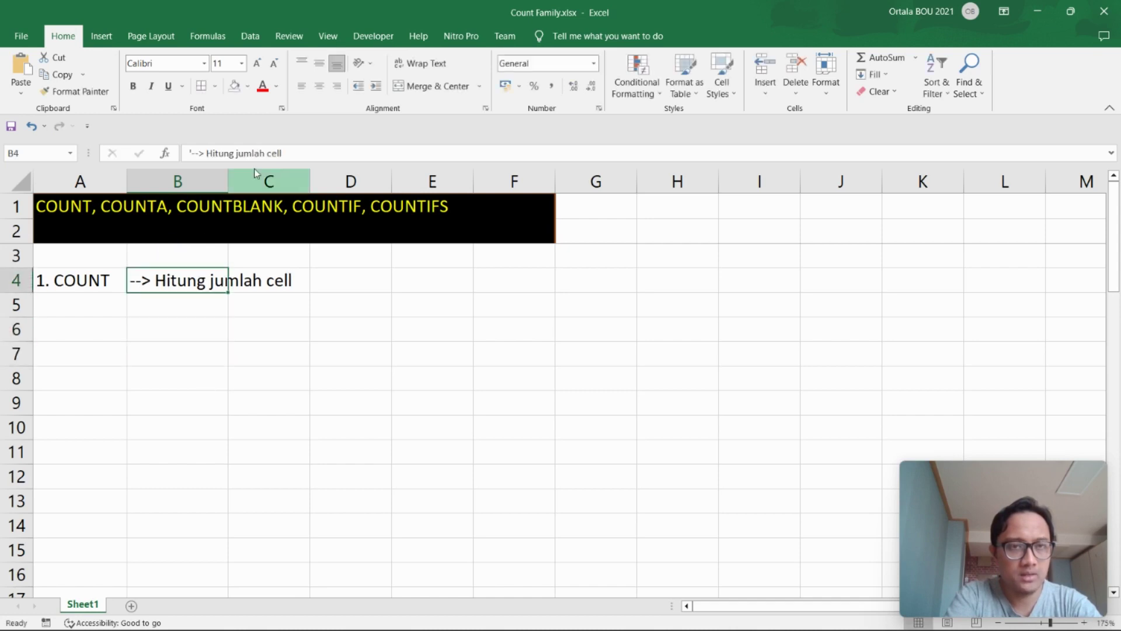
{"action": "left_click", "coordinate": [295, 152]}
{"action": "type", "text": "yg"}
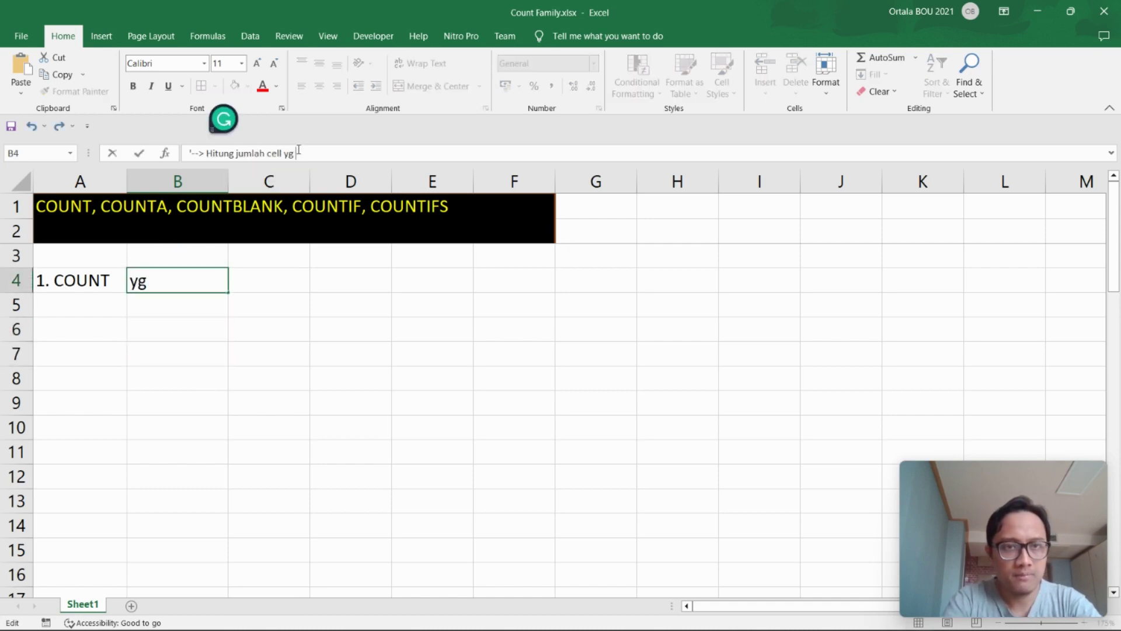
{"action": "type", "text": "terisi"}
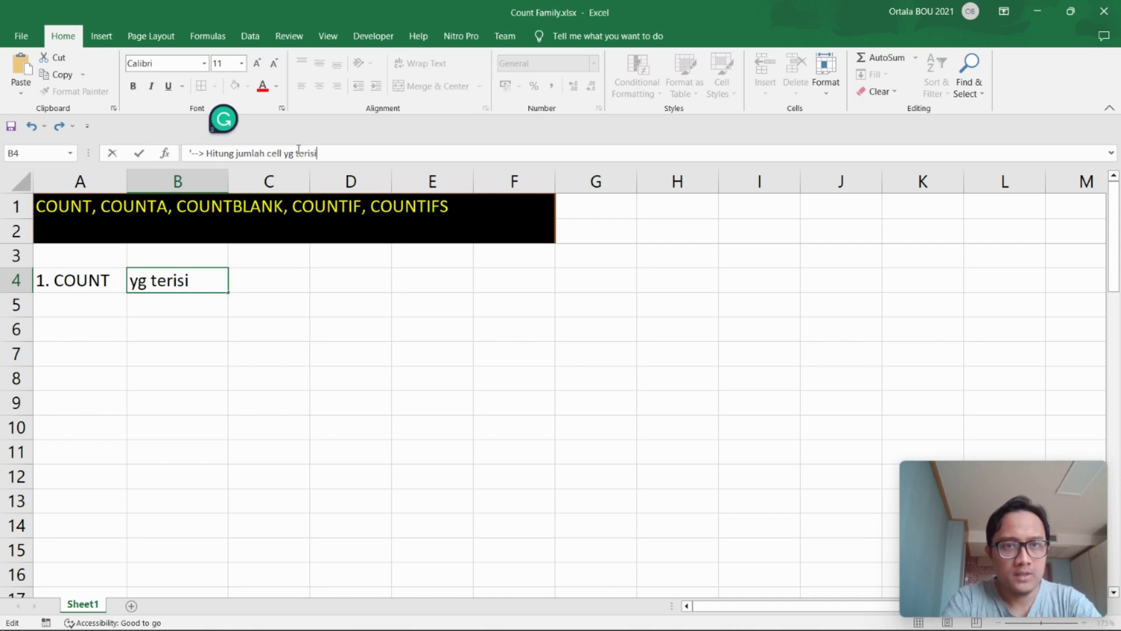
{"action": "type", "text": " angks=a"}
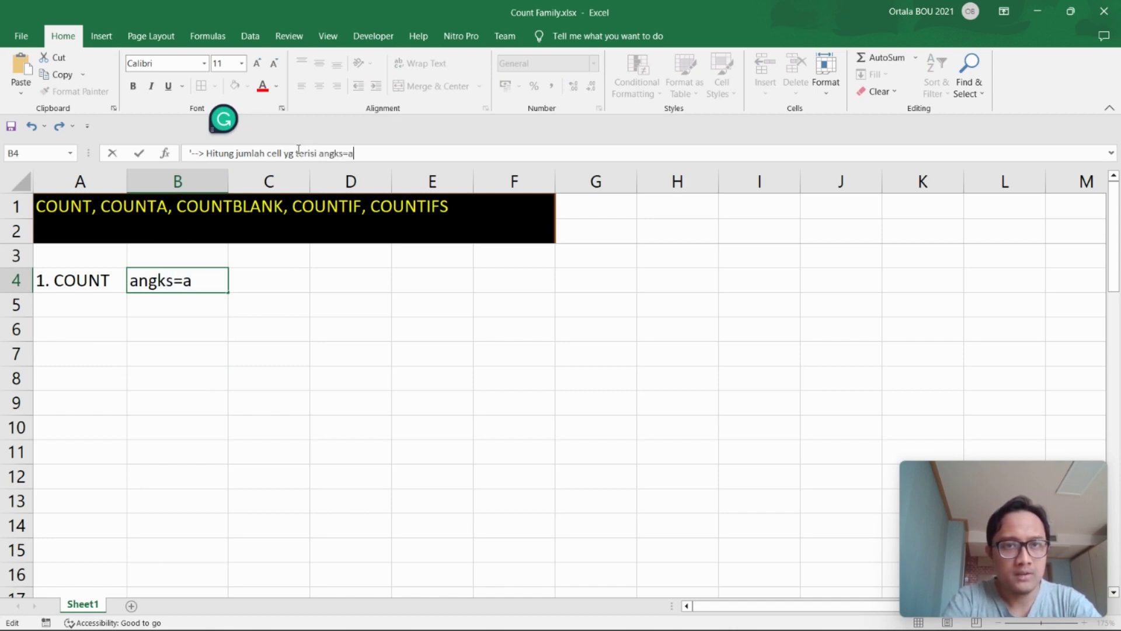
{"action": "type", "text": "=="}
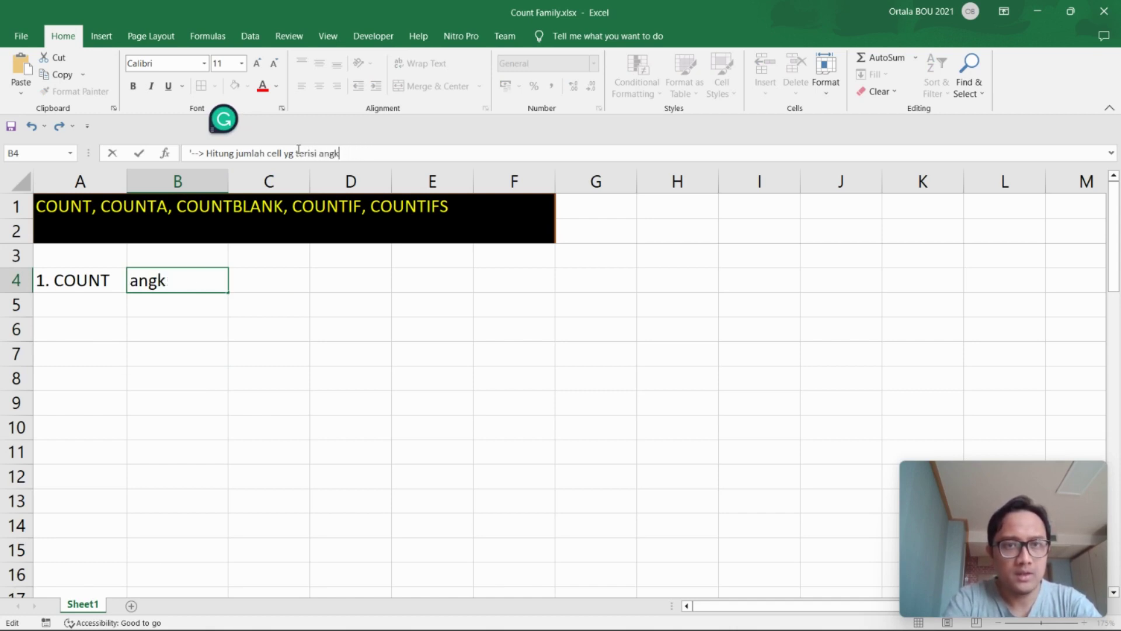
{"action": "type", "text": "a"}
{"action": "left_click", "coordinate": [343, 368]}
{"action": "left_click", "coordinate": [201, 283]}
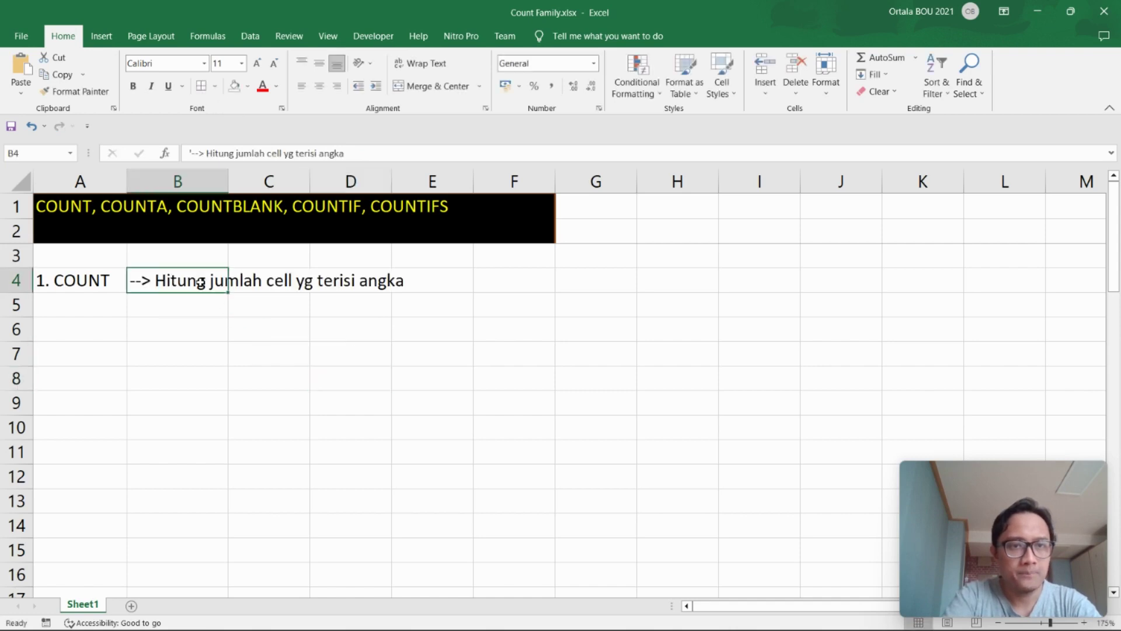
{"action": "left_click", "coordinate": [264, 327]}
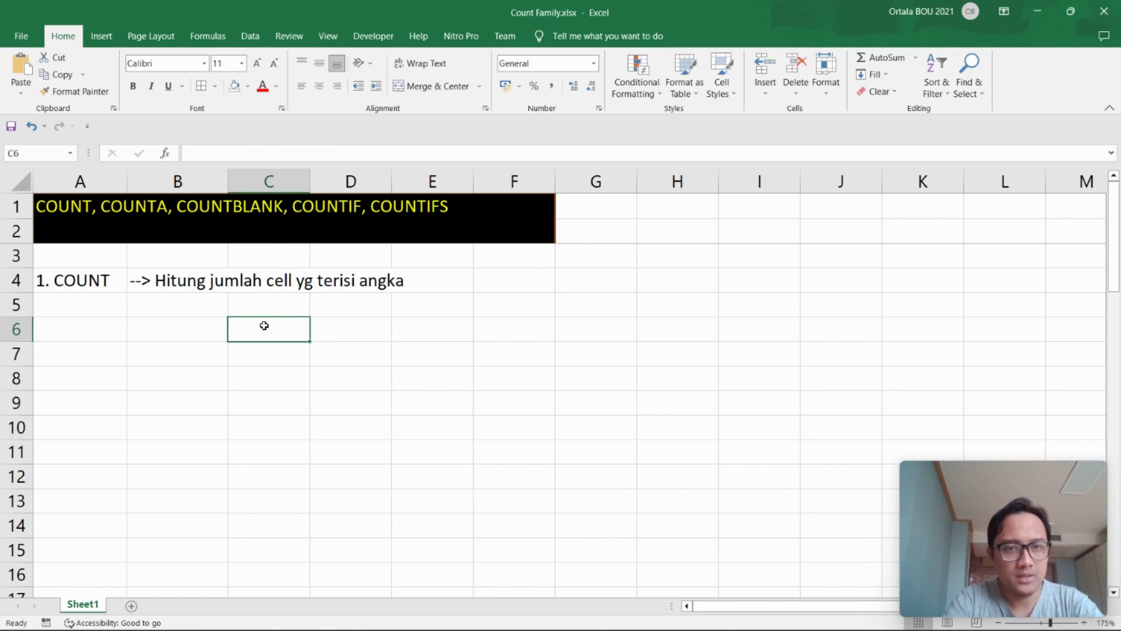
- Enter the sample numbers 20, 10, 30, 48 and 50 down C6:C10
{"action": "type", "text": "20"}
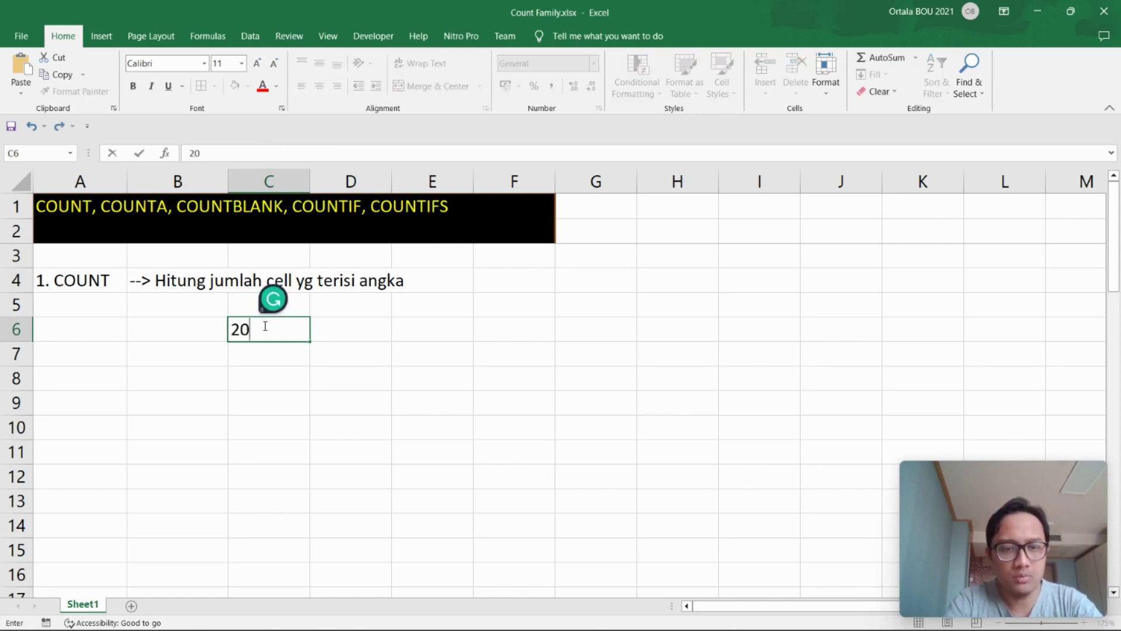
{"action": "key", "text": "Return"}
{"action": "type", "text": "10"}
{"action": "key", "text": "Return"}
{"action": "type", "text": "3"}
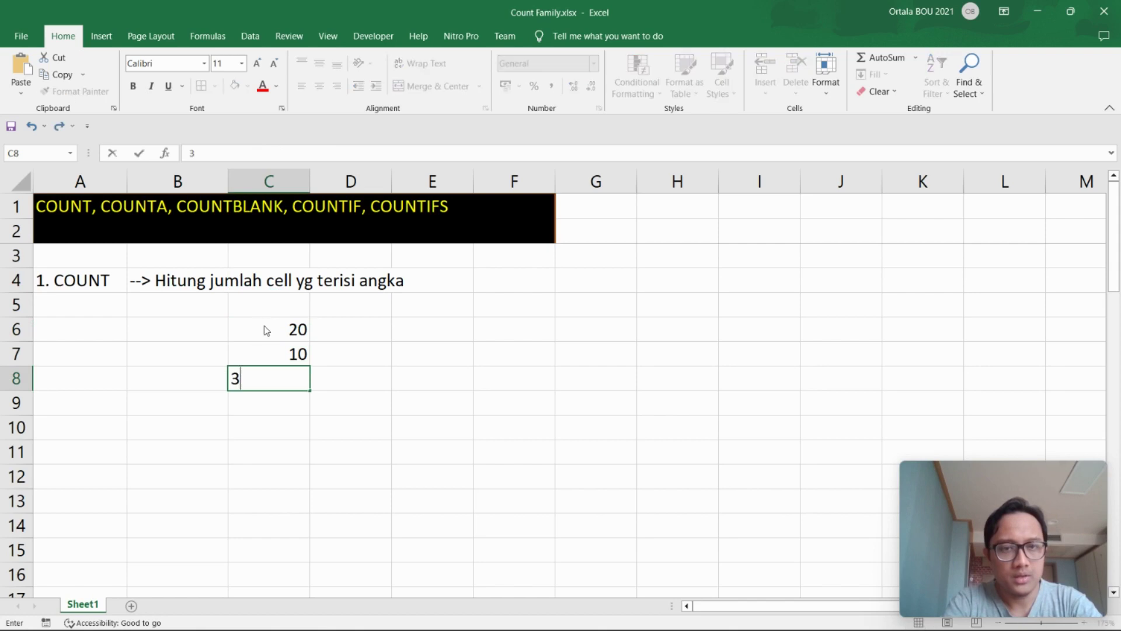
{"action": "type", "text": "0"}
{"action": "key", "text": "Return"}
{"action": "type", "text": "49"}
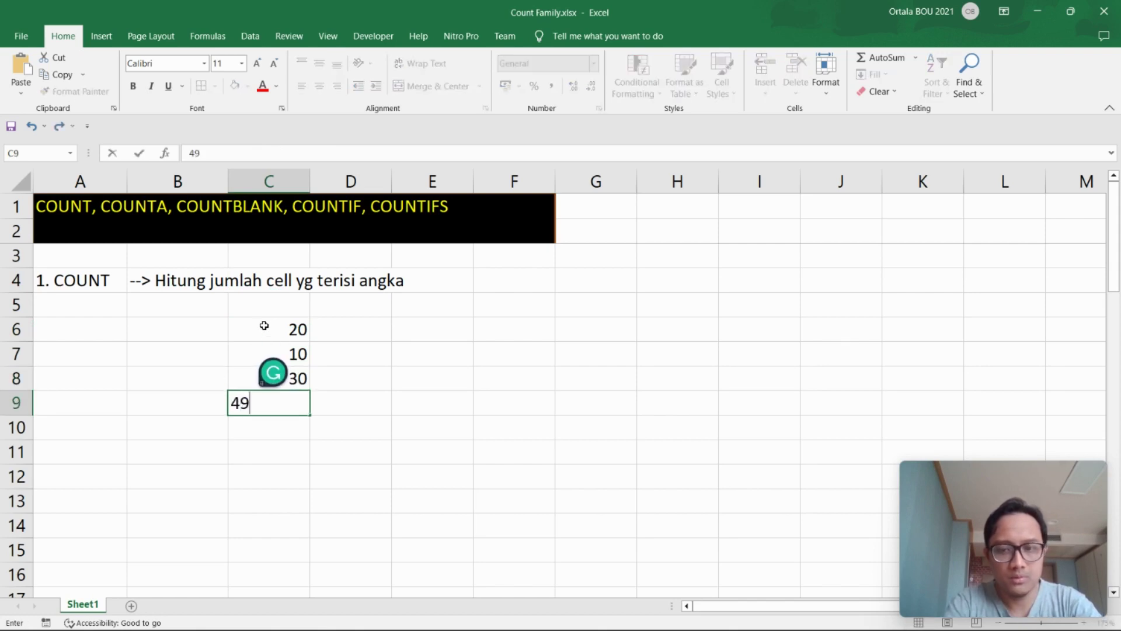
{"action": "type", "text": "8"}
{"action": "key", "text": "Return"}
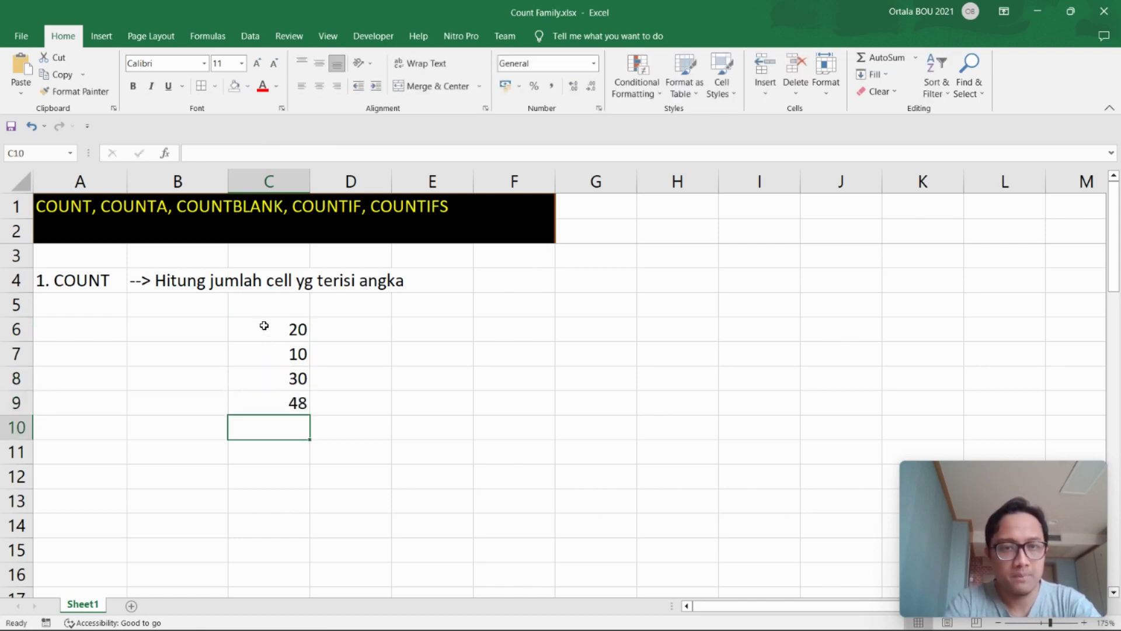
{"action": "type", "text": "50"}
{"action": "key", "text": "Return"}
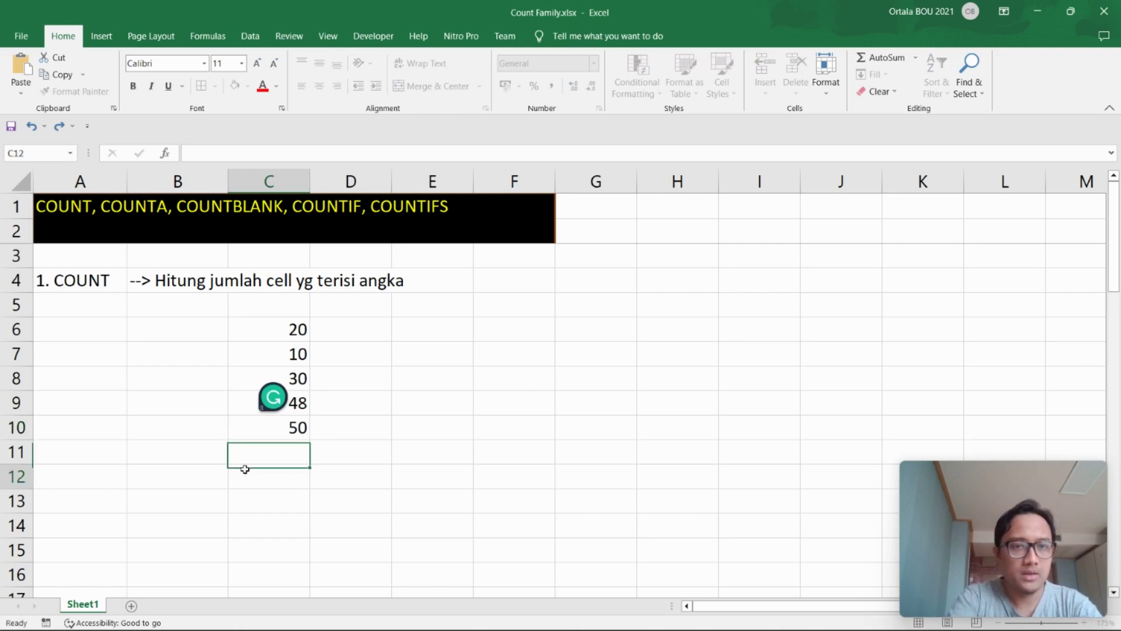
- Label B11 'COUNT -->' for the result
{"action": "left_click", "coordinate": [194, 459]}
{"action": "type", "text": "cou"}
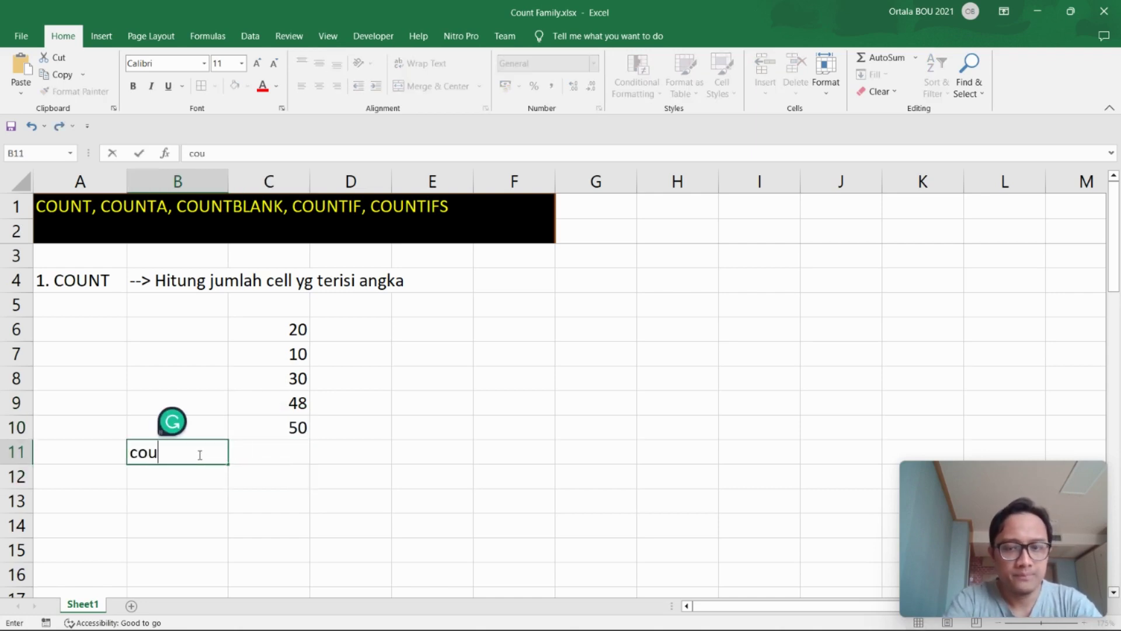
{"action": "key", "text": "BackSpace"}
{"action": "type", "text": "OUN"}
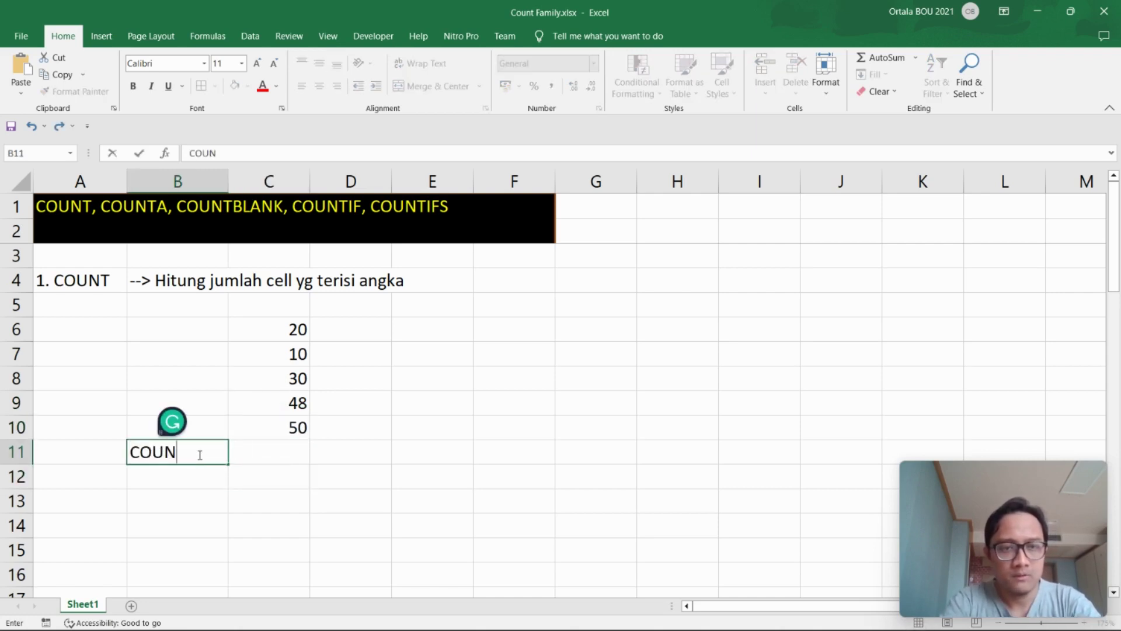
{"action": "type", "text": "TA"}
{"action": "type", "text": "->"}
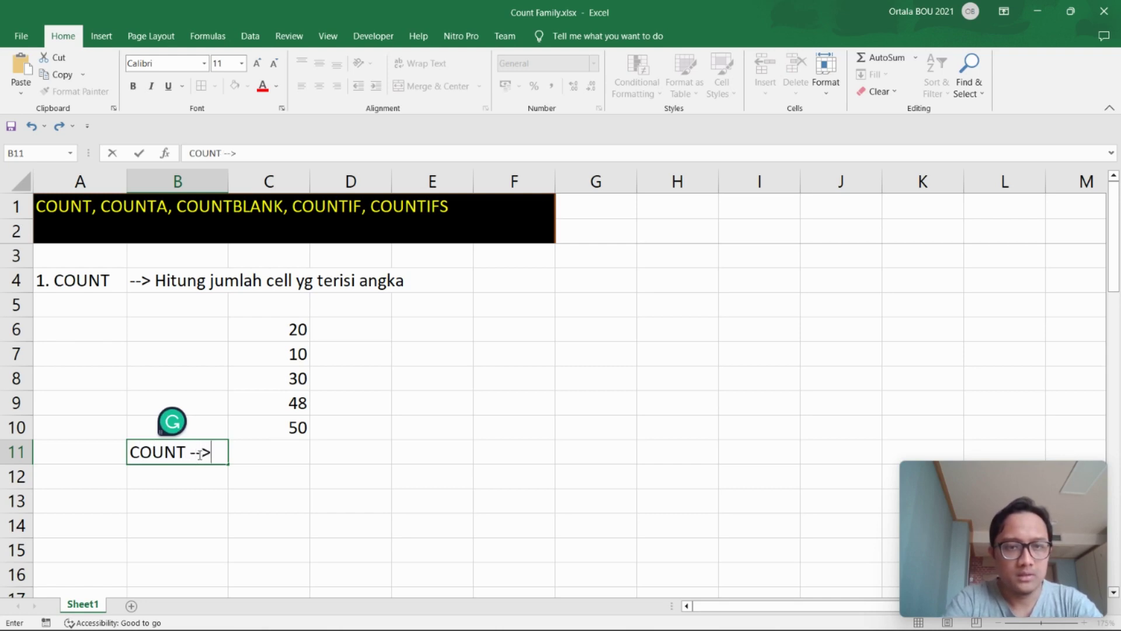
{"action": "left_click", "coordinate": [304, 475]}
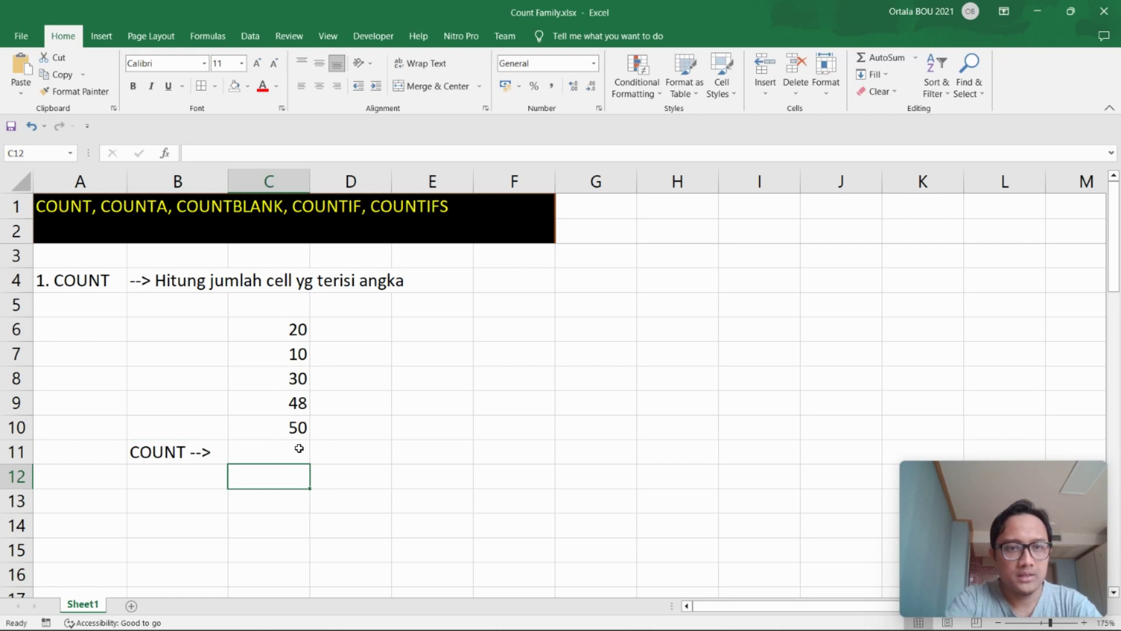
- Point out each sample value in C6 through C10, twice
{"action": "left_click", "coordinate": [275, 332]}
{"action": "left_click", "coordinate": [283, 354]}
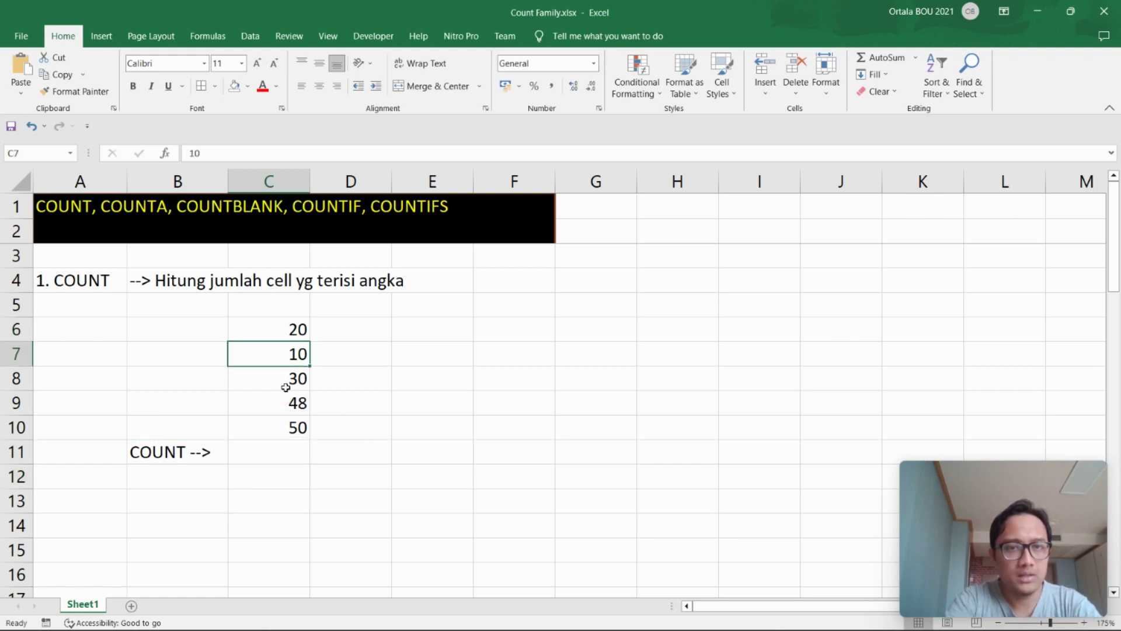
{"action": "left_click", "coordinate": [286, 386]}
{"action": "left_click", "coordinate": [272, 408]}
{"action": "left_click", "coordinate": [281, 428]}
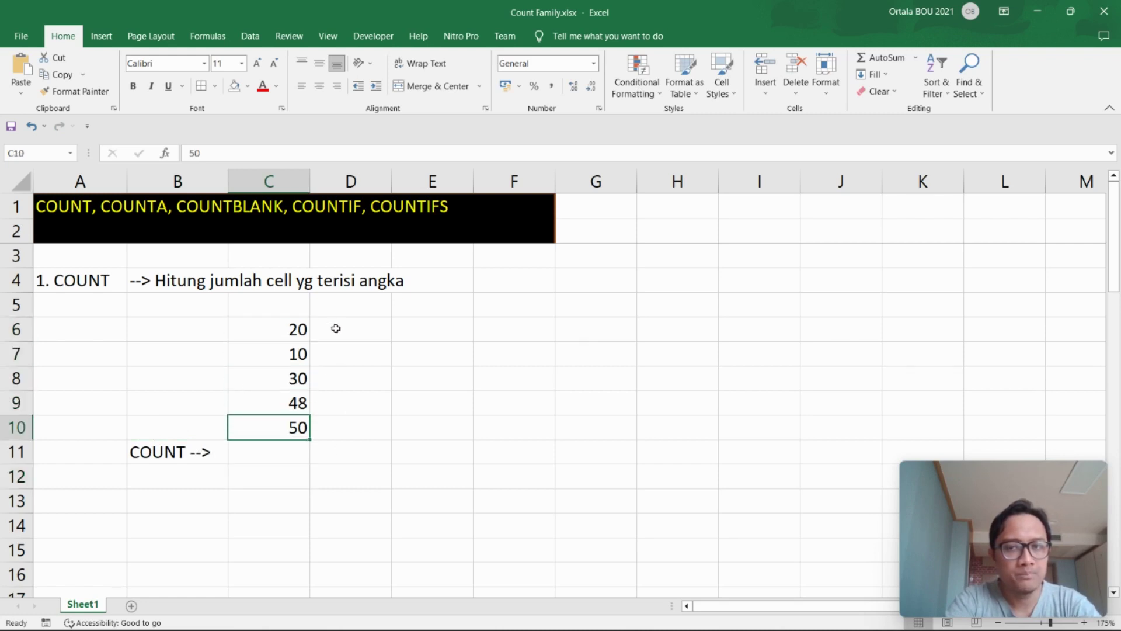
{"action": "left_click", "coordinate": [282, 331]}
{"action": "left_click", "coordinate": [275, 355]}
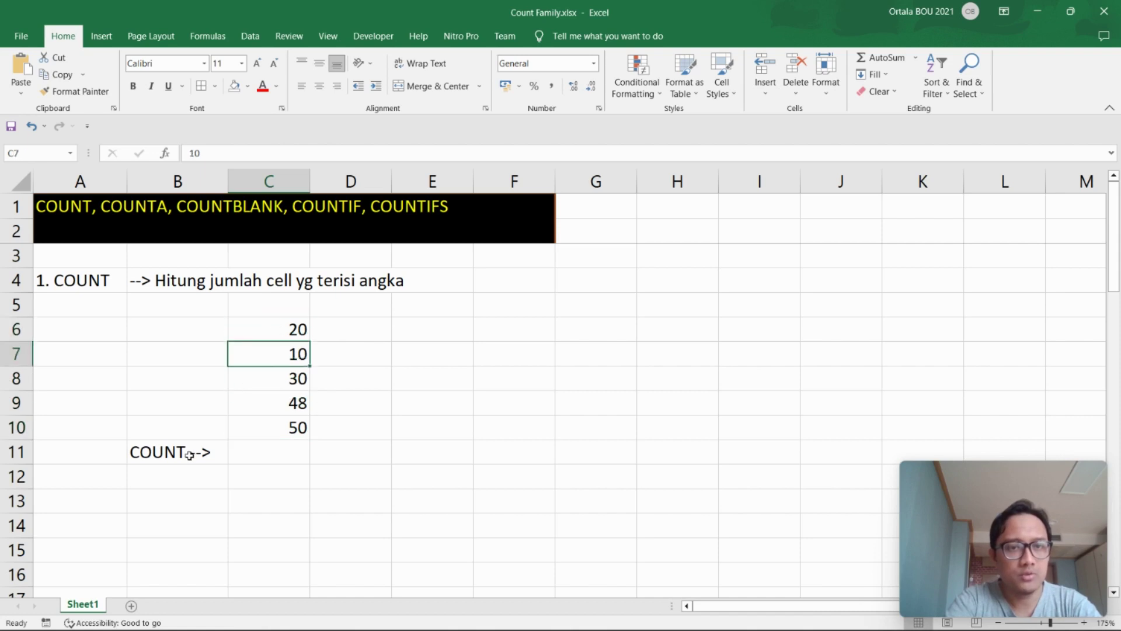
{"action": "left_click", "coordinate": [296, 379]}
{"action": "left_click", "coordinate": [289, 406]}
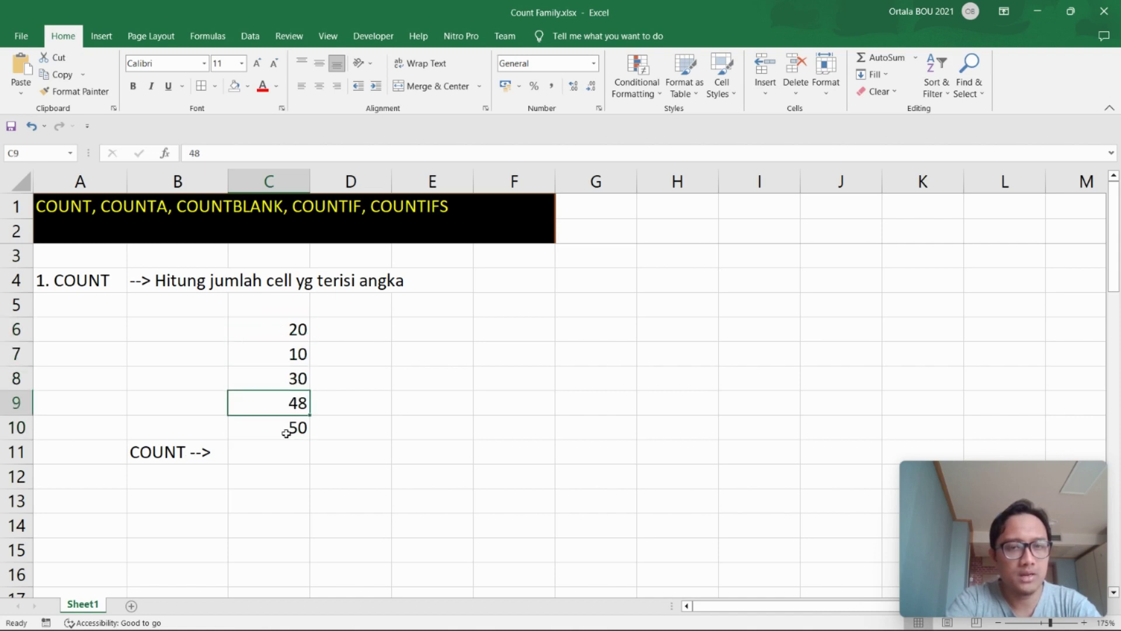
{"action": "left_click", "coordinate": [290, 430]}
- Enter a manual count of 5 in D11 for the five numbers in C6:C10
{"action": "left_click_drag", "start_coordinate": [292, 329], "coordinate": [295, 429]}
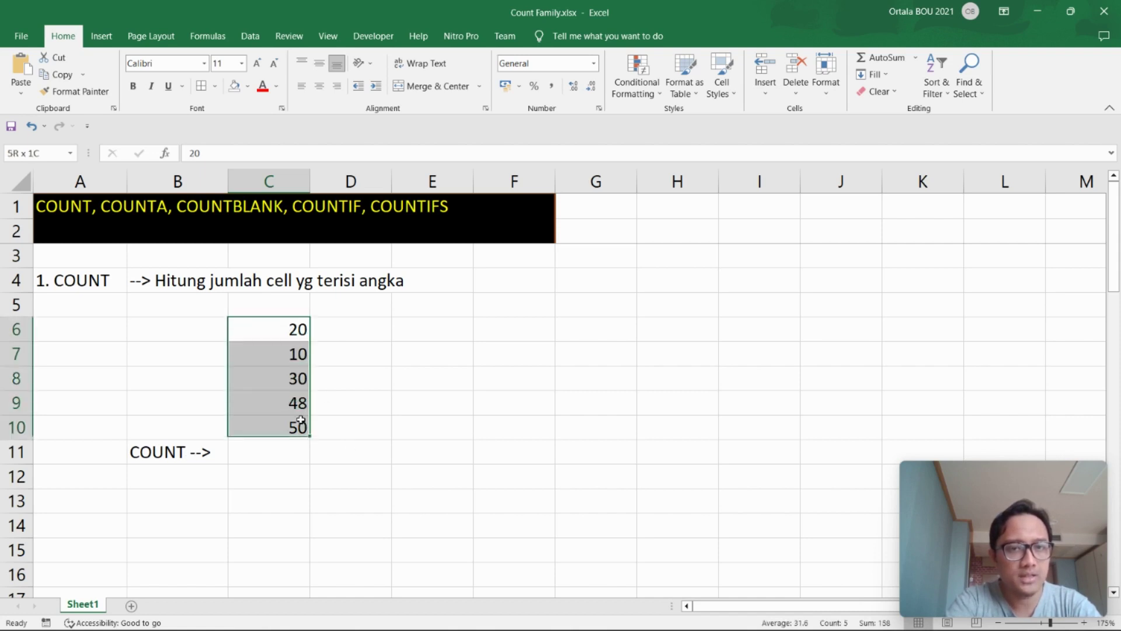
{"action": "left_click", "coordinate": [348, 453]}
{"action": "type", "text": "5"}
{"action": "left_click", "coordinate": [514, 476]}
- Enter =COUNT(C6:C10) in C11, returning 5
{"action": "left_click", "coordinate": [289, 460]}
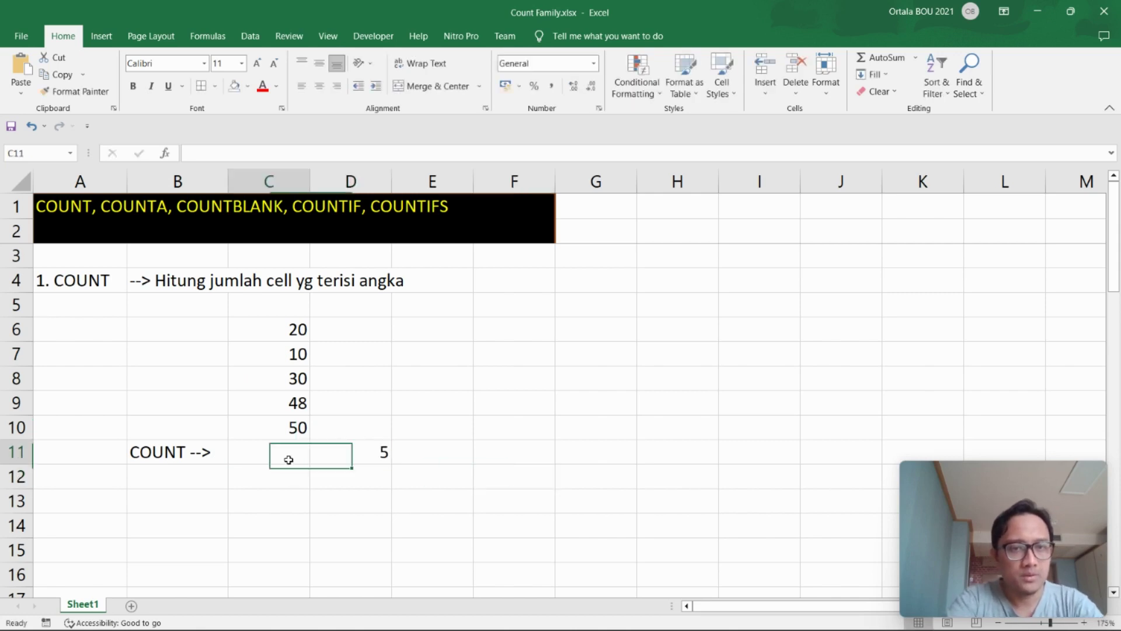
{"action": "double_click", "coordinate": [290, 460]}
{"action": "type", "text": "=COU"}
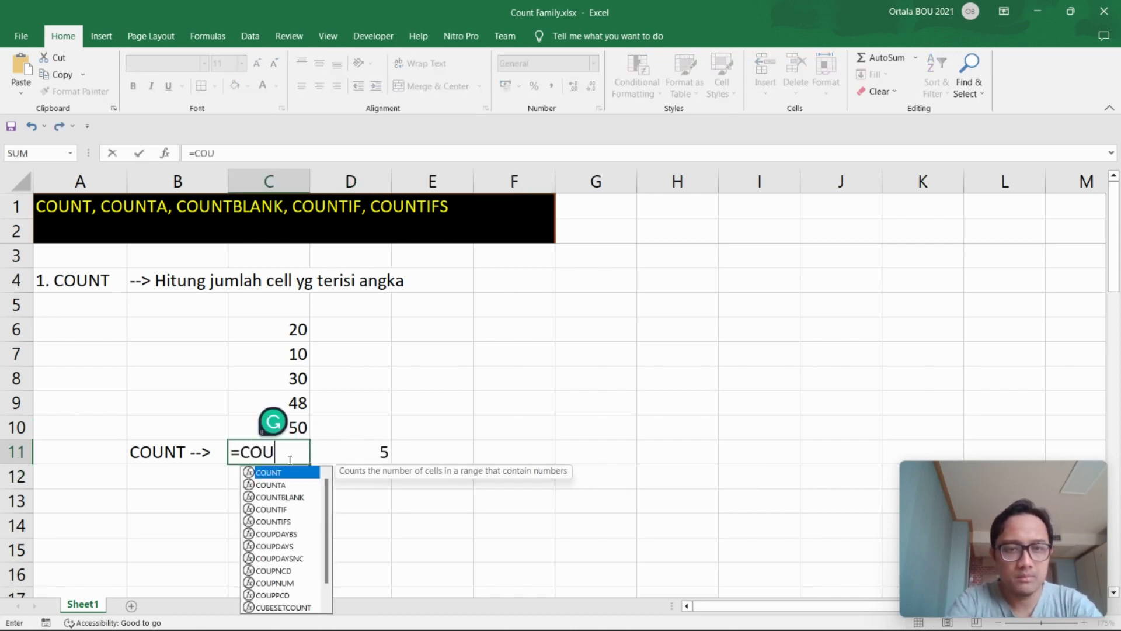
{"action": "type", "text": "NT"}
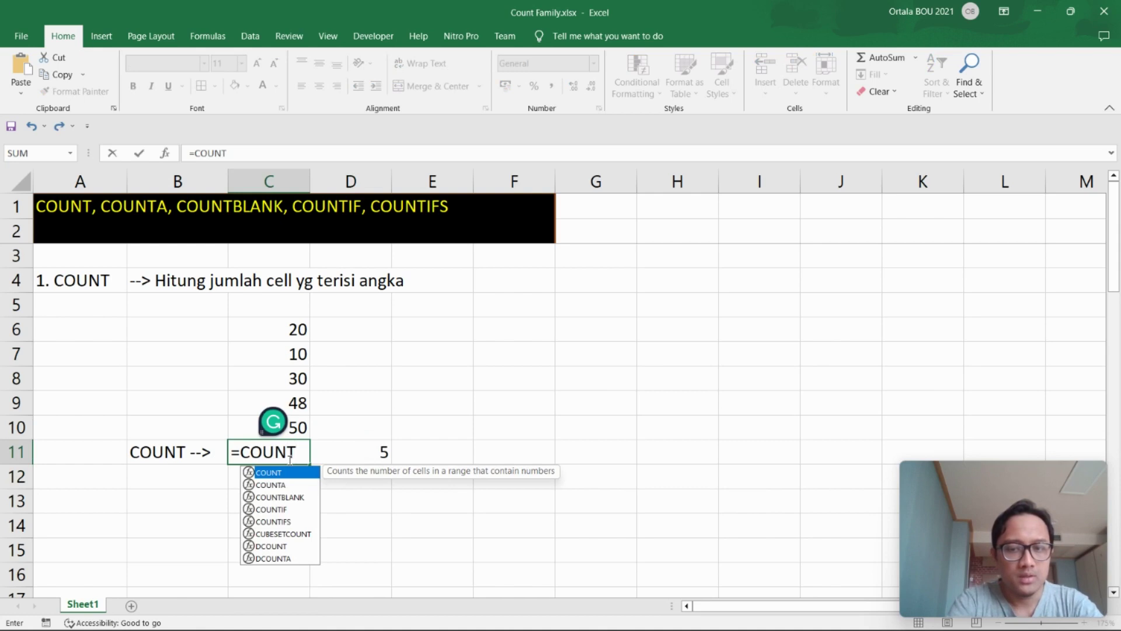
{"action": "type", "text": "("}
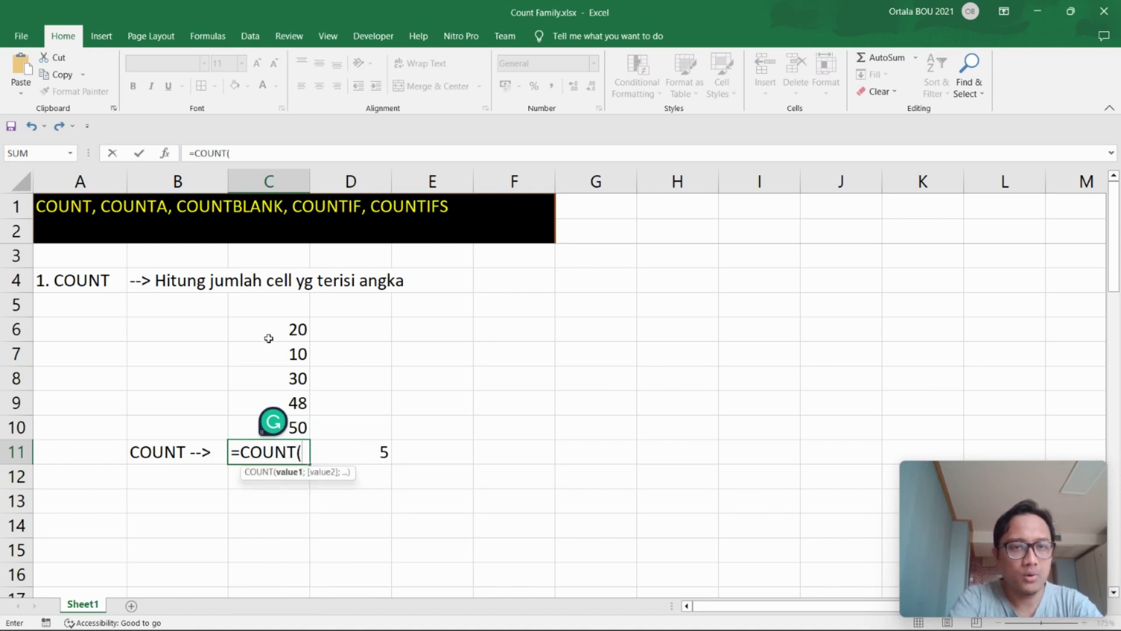
{"action": "left_click_drag", "start_coordinate": [268, 334], "coordinate": [274, 425]}
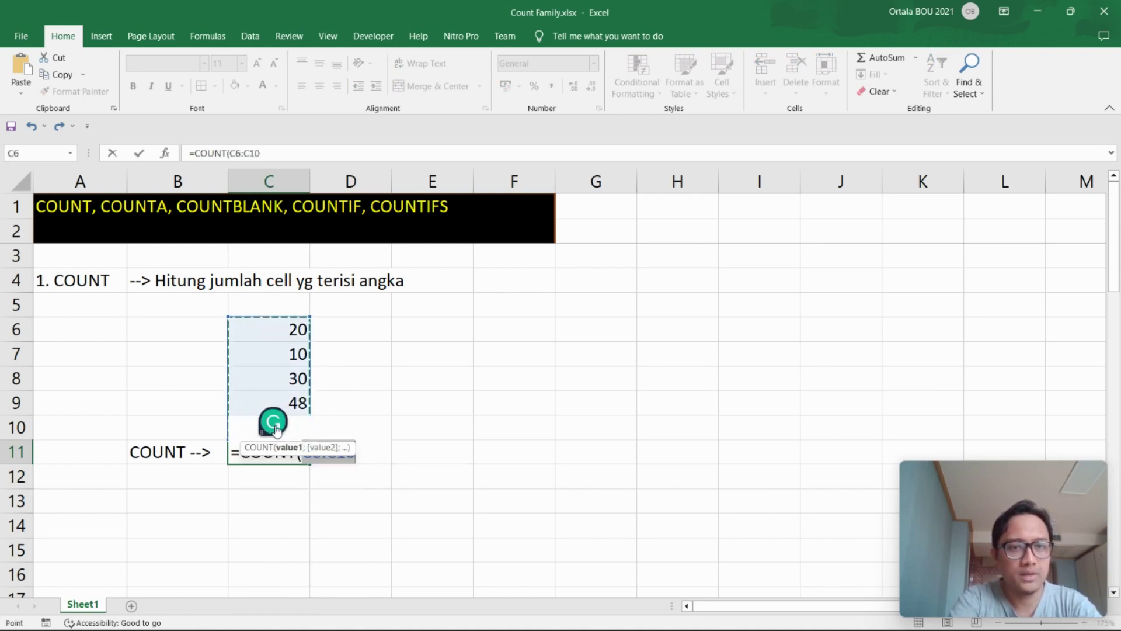
{"action": "type", "text": ")"}
{"action": "key", "text": "Return"}
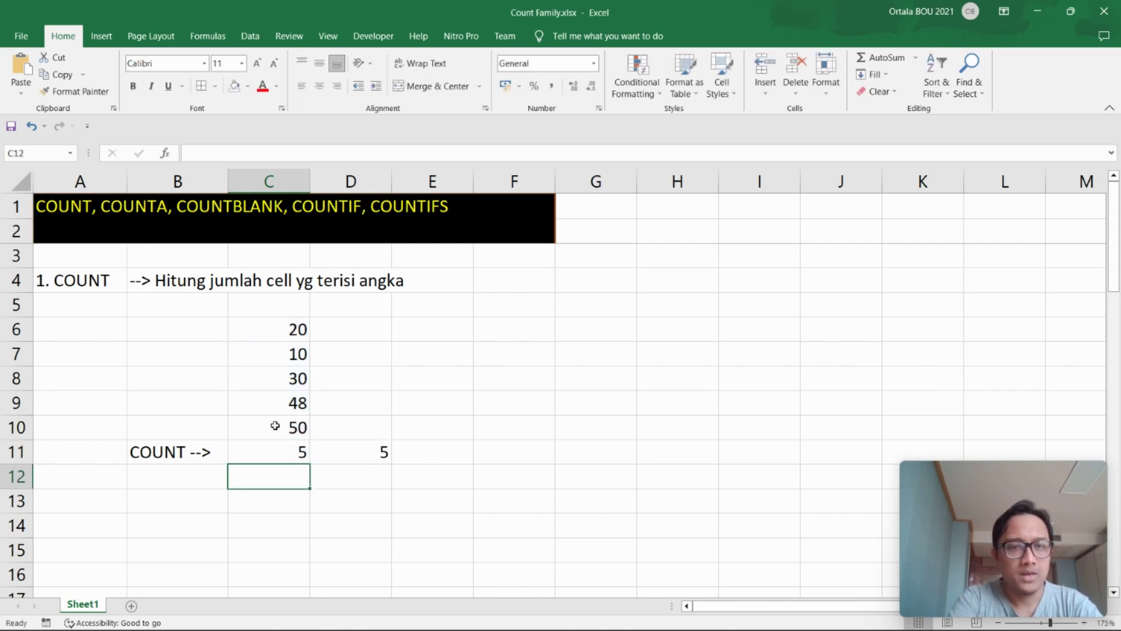
- Fill C11 light green and make both C11 and D11 bold
{"action": "left_click", "coordinate": [282, 458]}
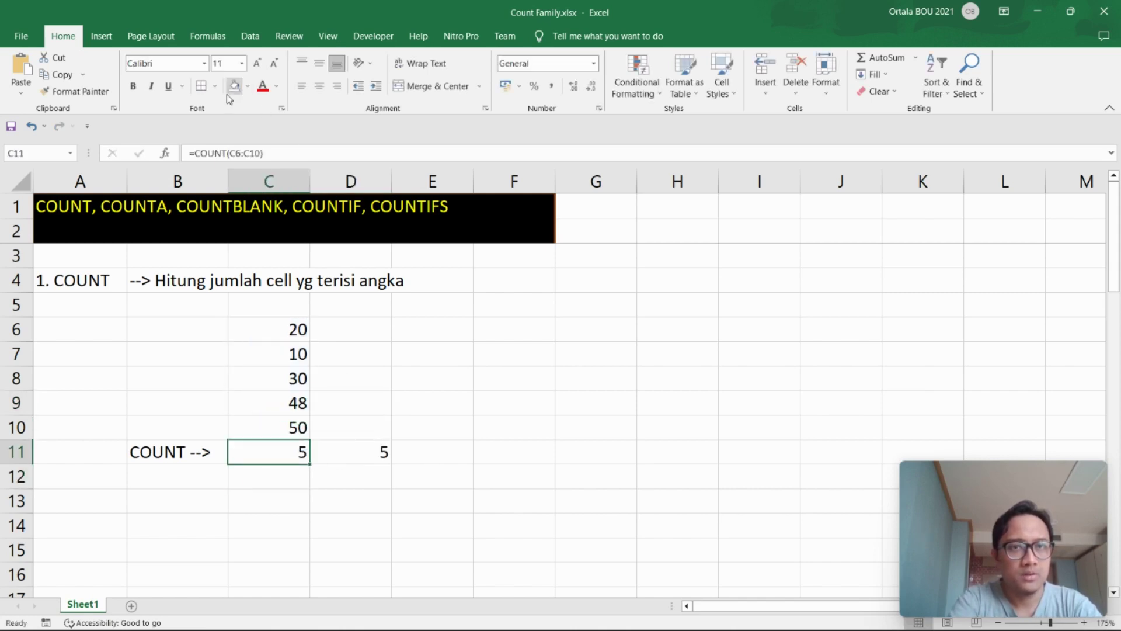
{"action": "left_click", "coordinate": [248, 86]}
{"action": "left_click", "coordinate": [340, 140]}
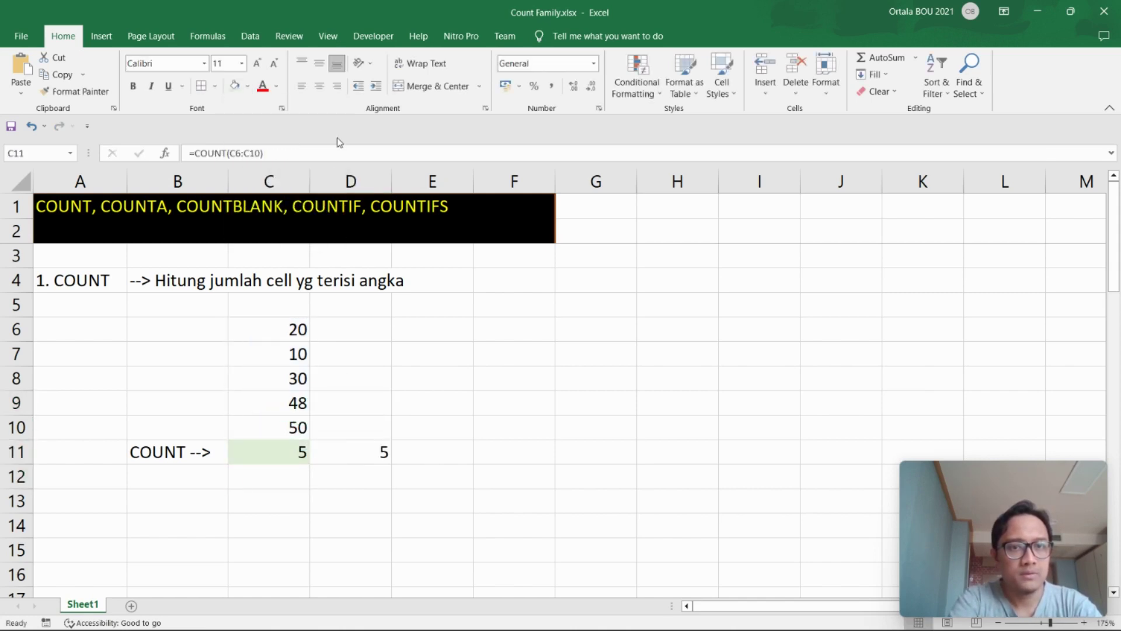
{"action": "left_click", "coordinate": [377, 452]}
{"action": "key", "text": "ctrl+b"}
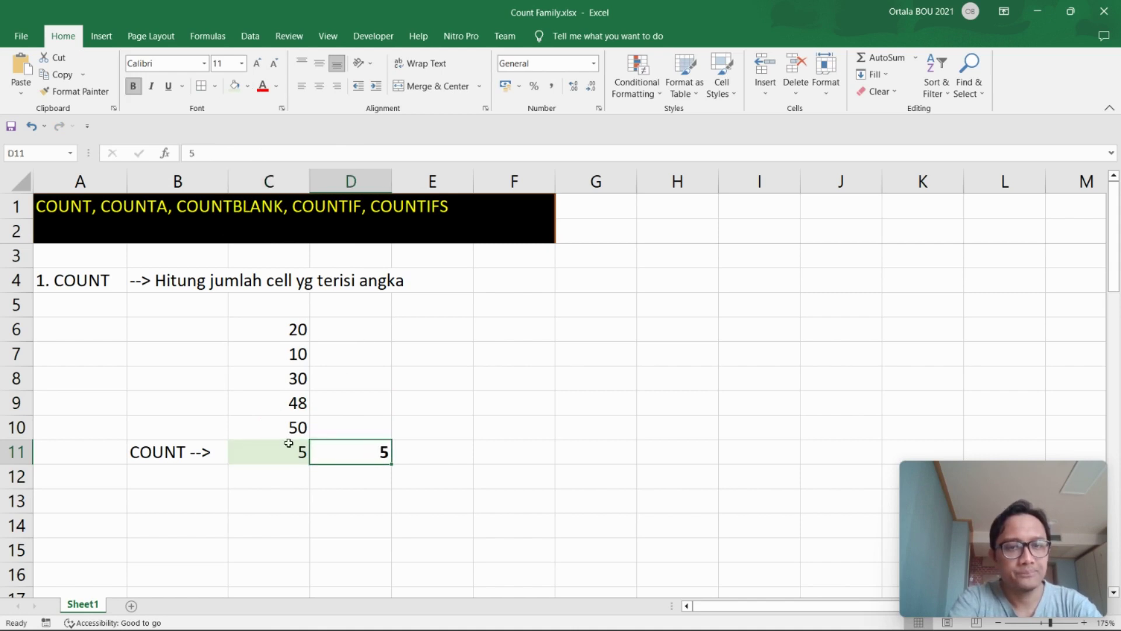
{"action": "left_click", "coordinate": [293, 450]}
{"action": "key", "text": "ctrl+b"}
- Replace 30 in C8 with AAAA so the COUNT drops to 4
{"action": "left_click", "coordinate": [420, 385]}
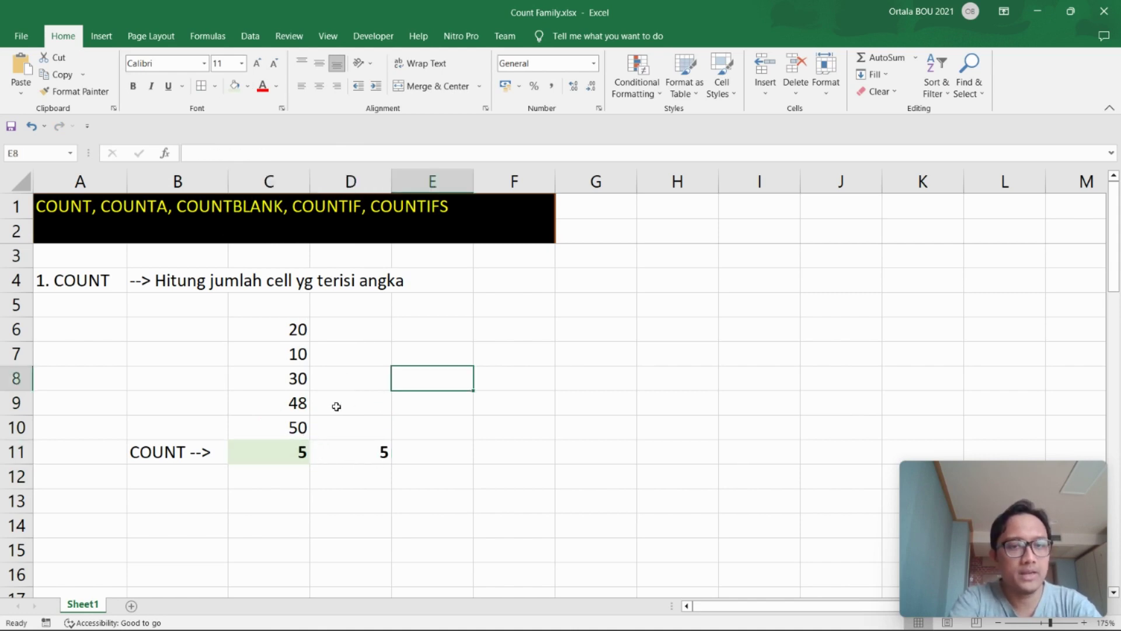
{"action": "left_click", "coordinate": [299, 384]}
{"action": "type", "text": "AAA"}
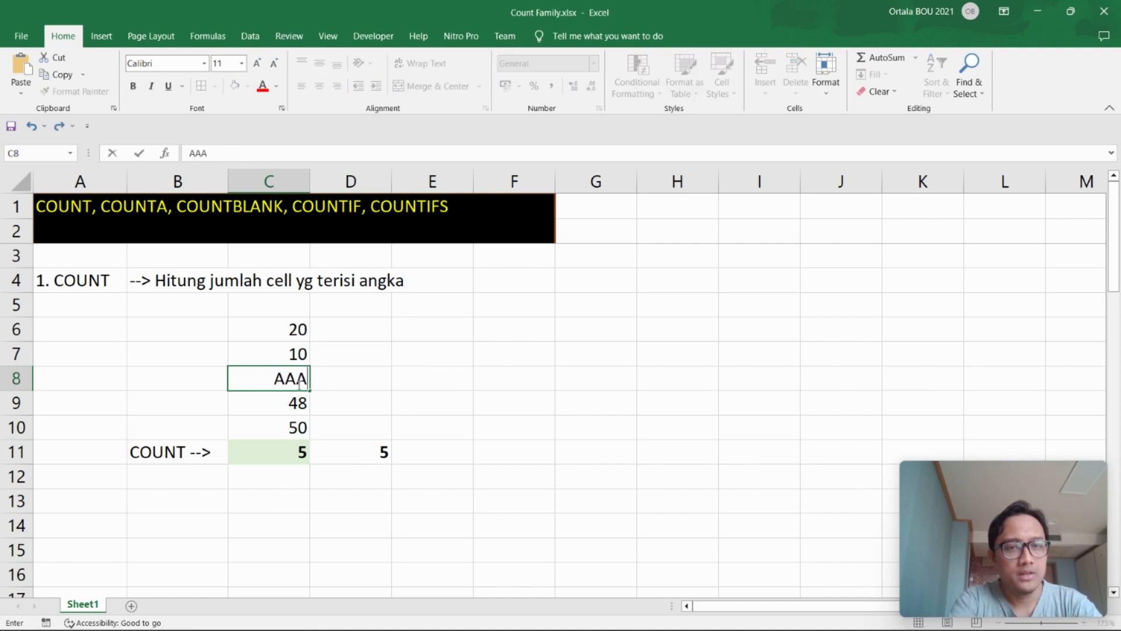
{"action": "type", "text": "A"}
{"action": "left_click", "coordinate": [390, 386]}
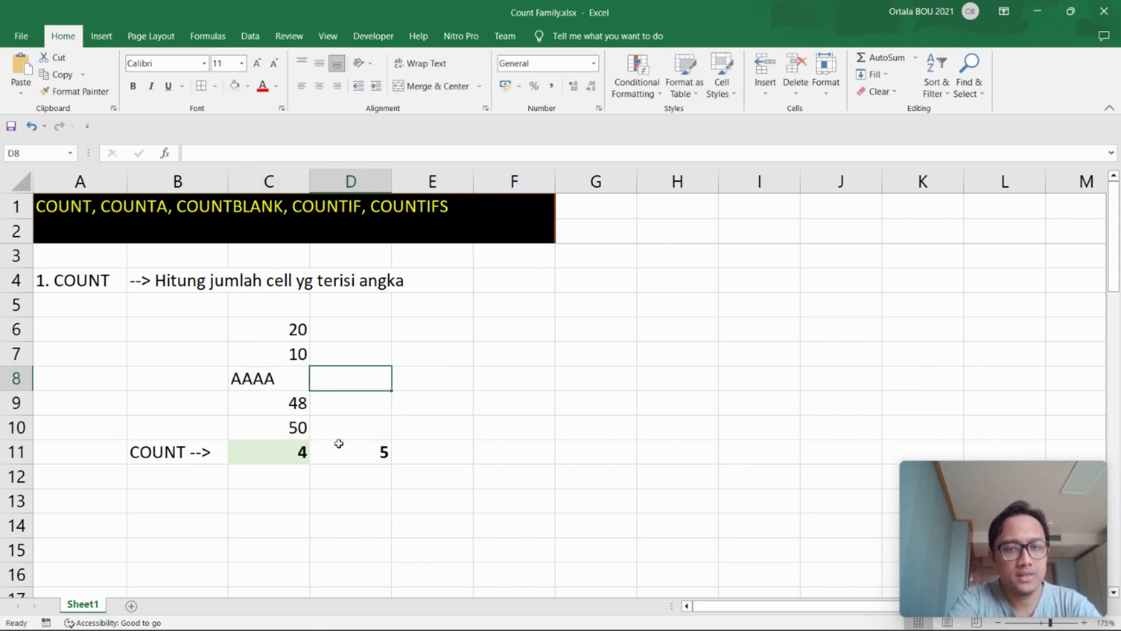
- Colour the word 'angka' in the B4 description red
{"action": "left_click", "coordinate": [64, 284]}
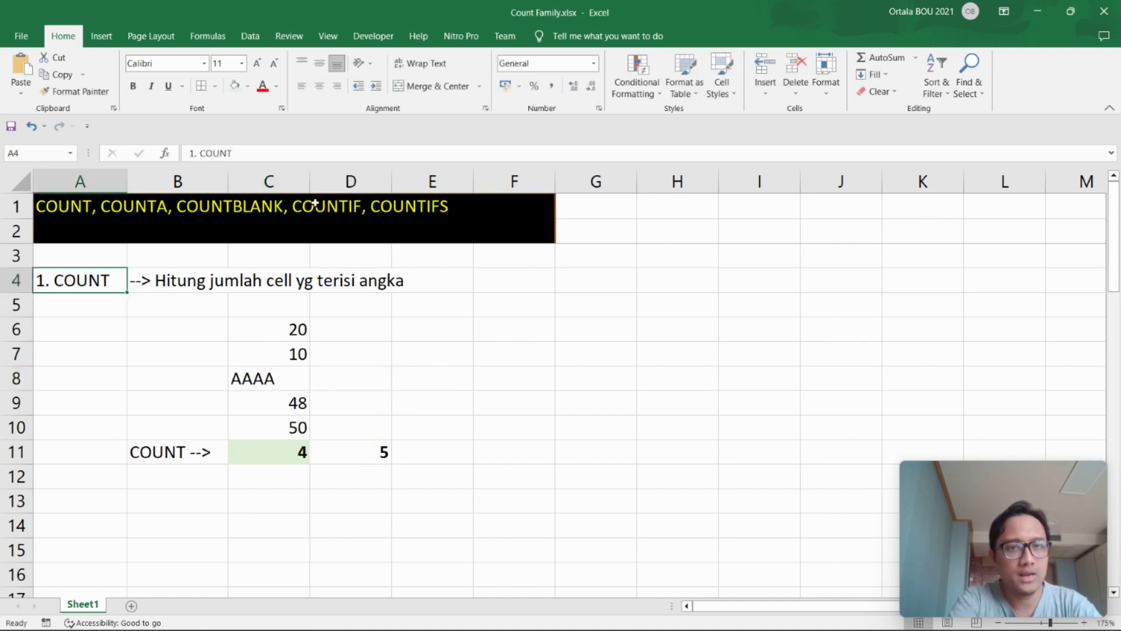
{"action": "left_click", "coordinate": [164, 274]}
{"action": "double_click", "coordinate": [331, 153]}
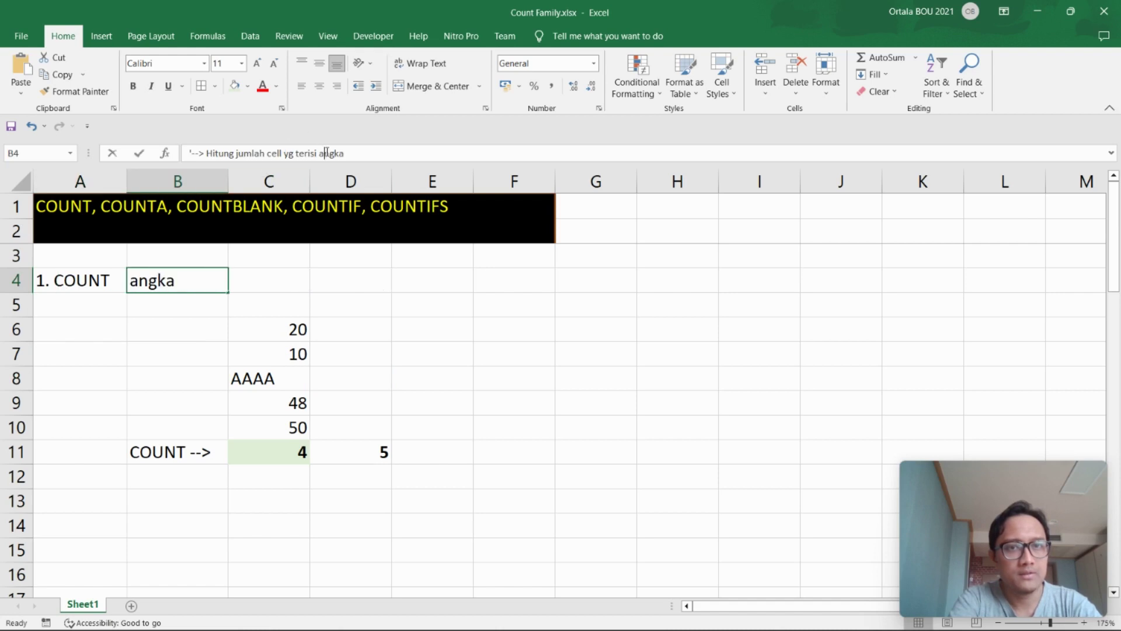
{"action": "left_click", "coordinate": [263, 86]}
{"action": "left_click", "coordinate": [506, 388]}
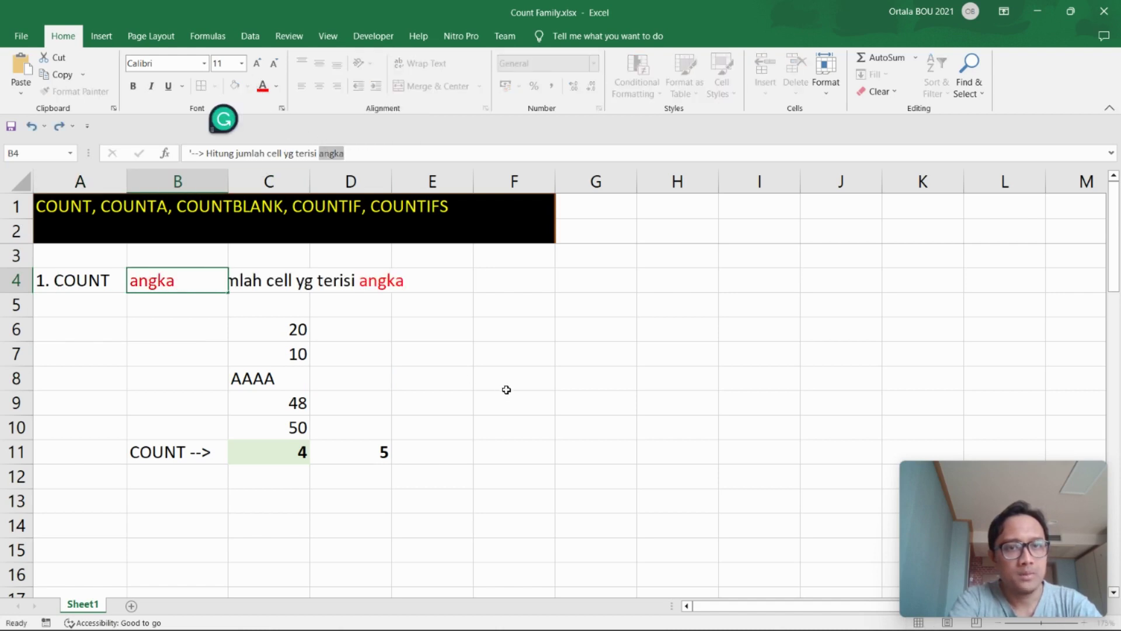
{"action": "left_click", "coordinate": [426, 425]}
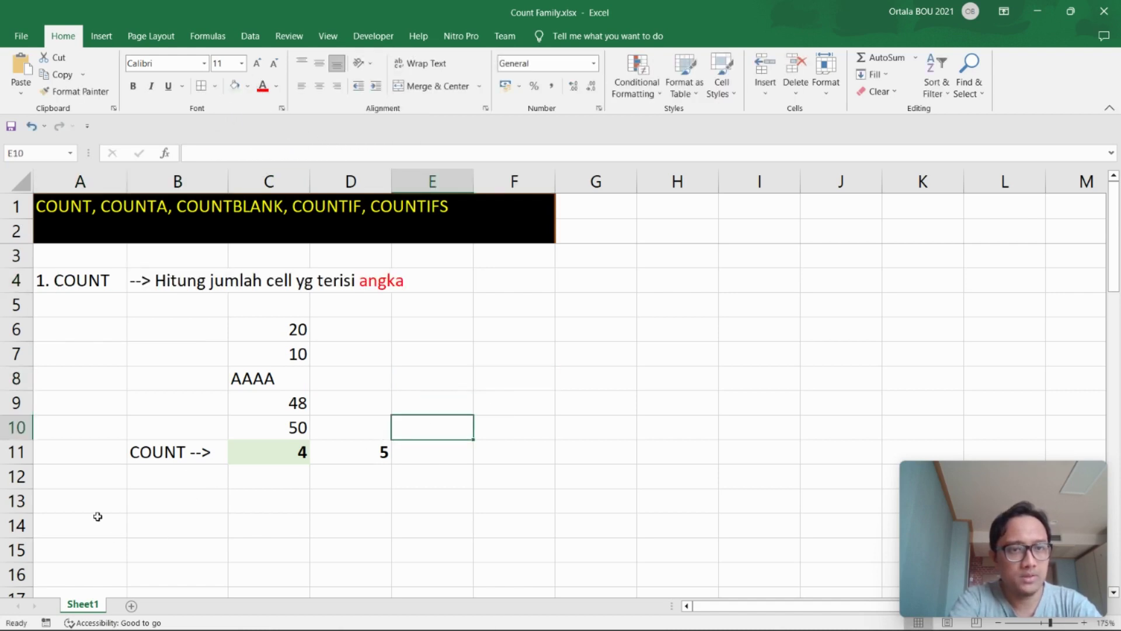
{"action": "left_click", "coordinate": [82, 494]}
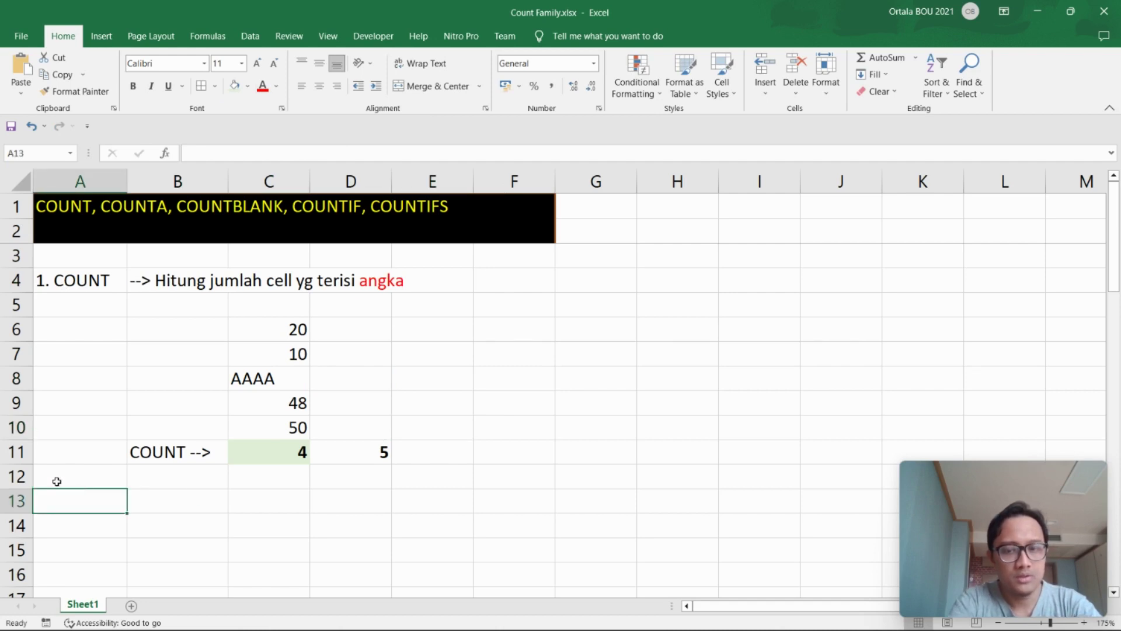
- Label A13 '2. COUNTA' and type its cell-counting description in B13
{"action": "type", "text": "2. COUNTA"}
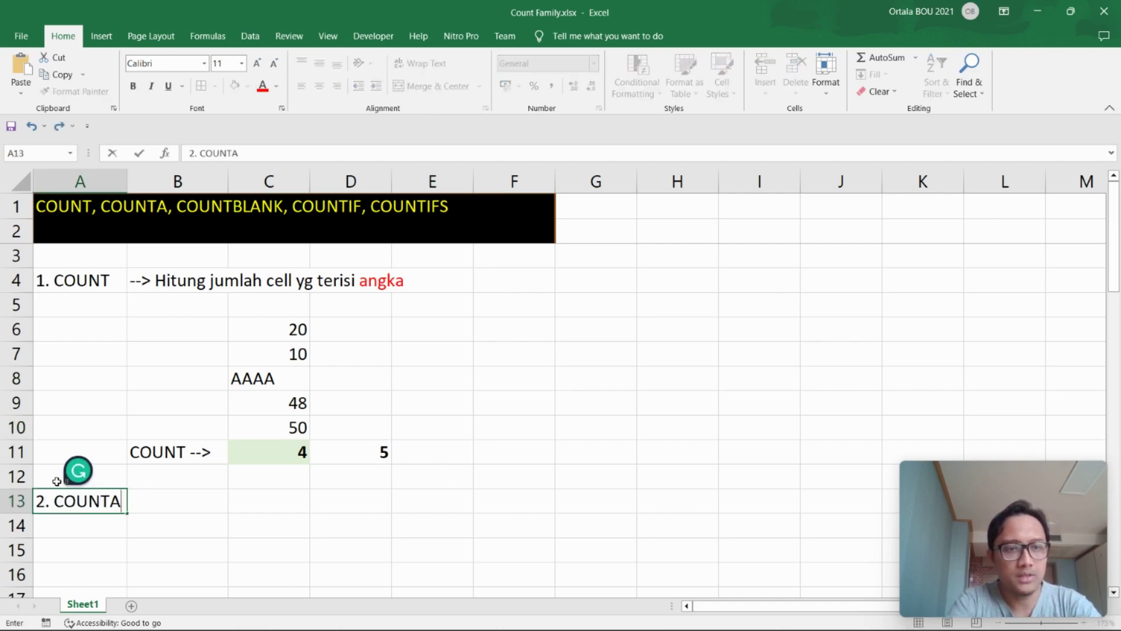
{"action": "key", "text": "Tab"}
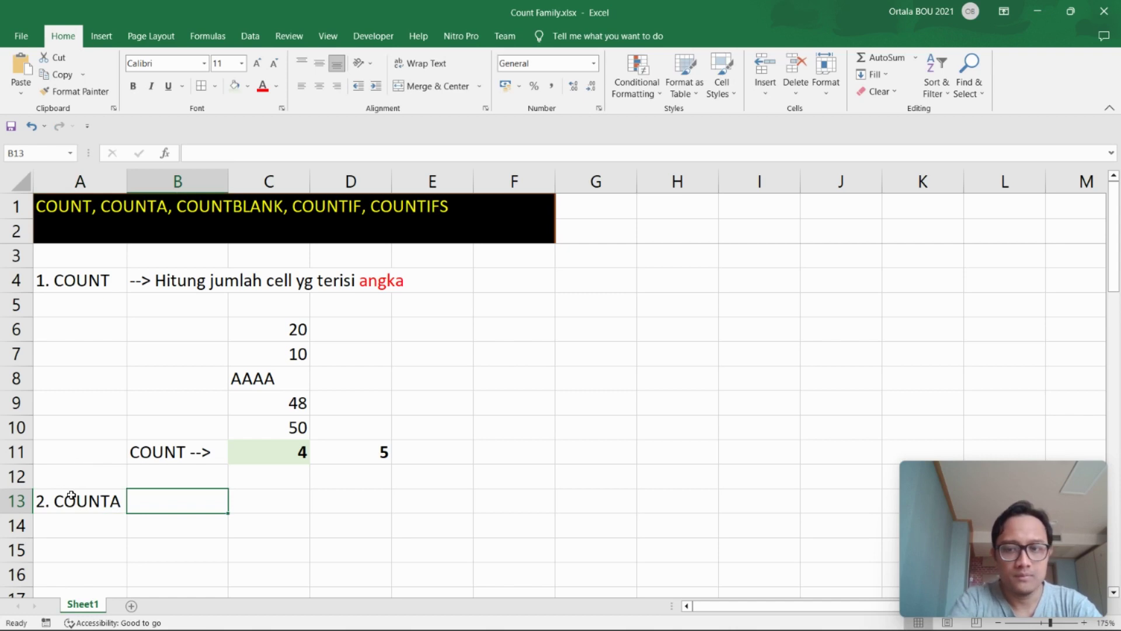
{"action": "type", "text": "-->h"}
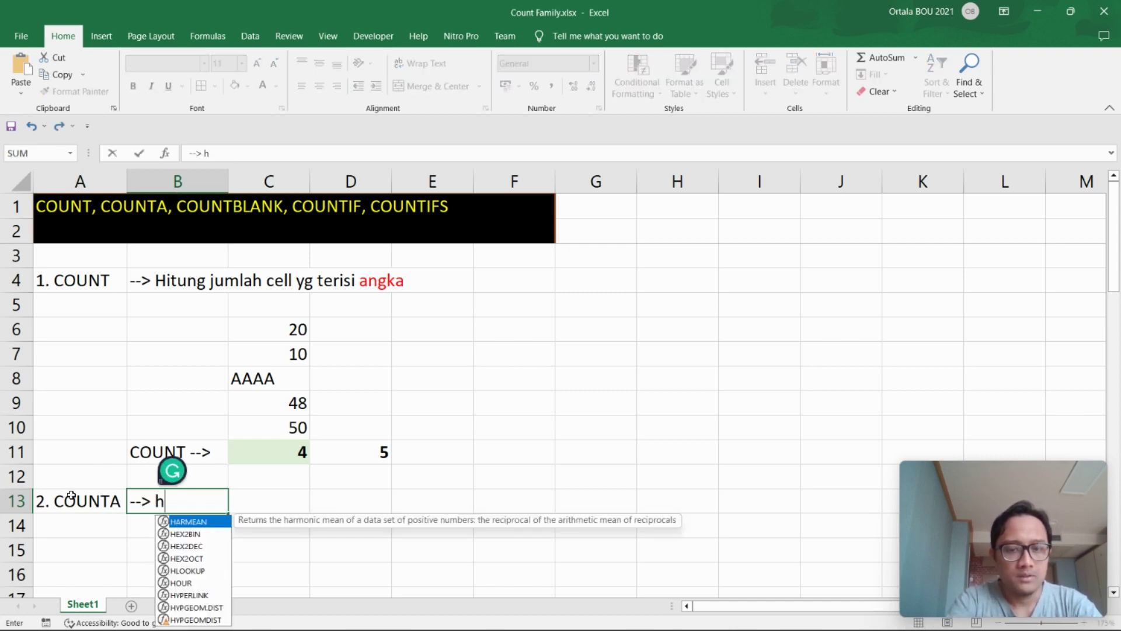
{"action": "type", "text": "i"}
{"action": "key", "text": "BackSpace"}
{"action": "key", "text": "BackSpace"}
{"action": "type", "text": "tun"}
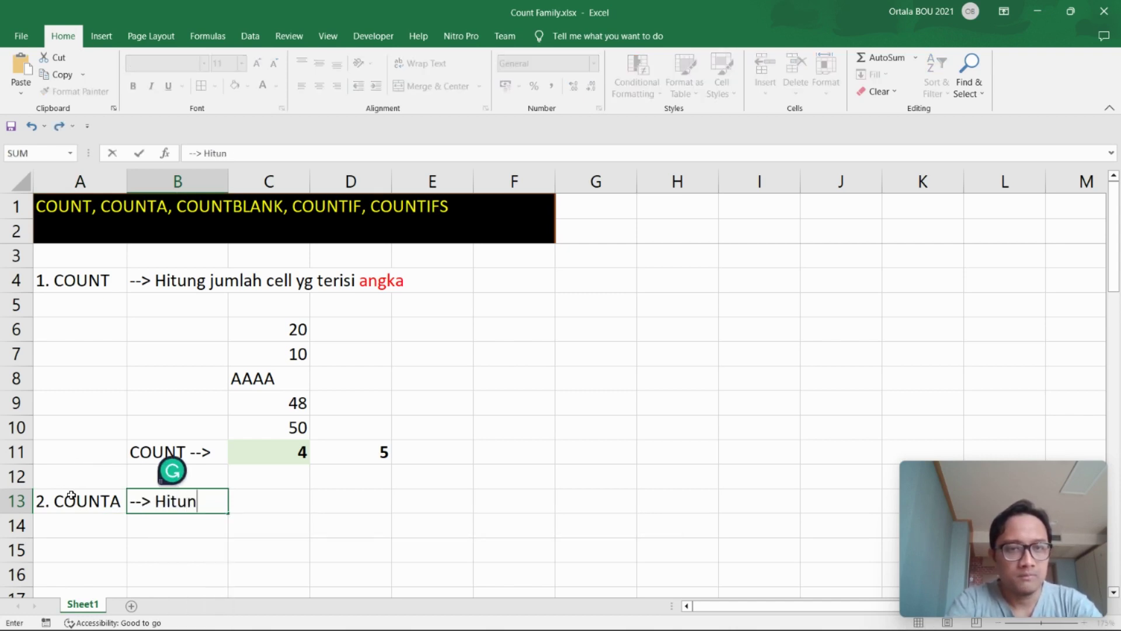
{"action": "type", "text": "g jum"}
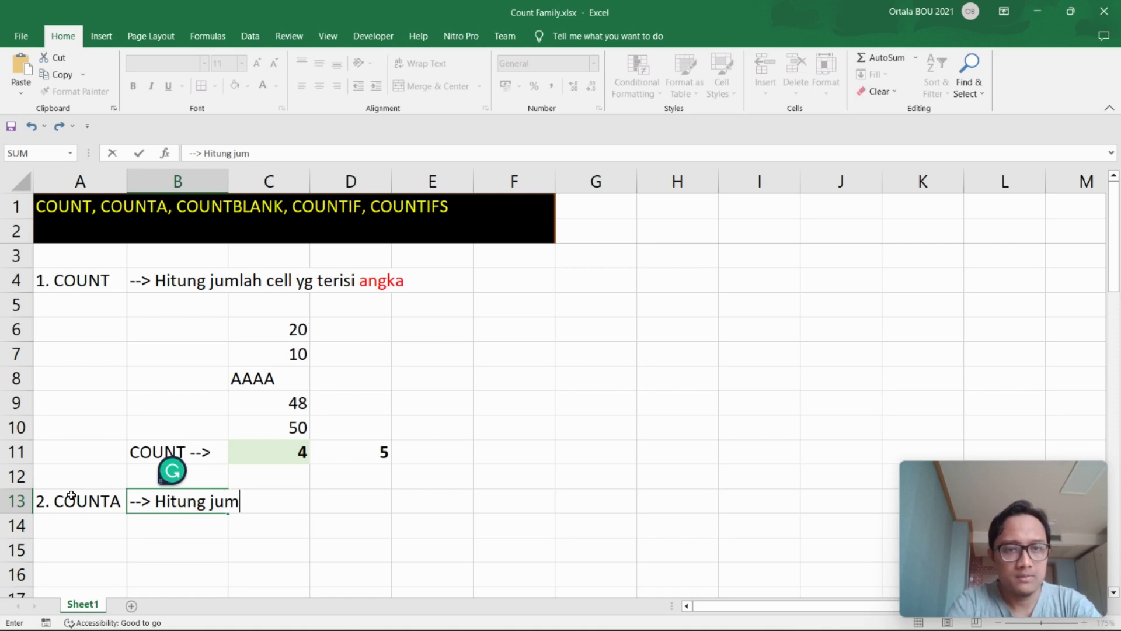
{"action": "type", "text": "ka cell "}
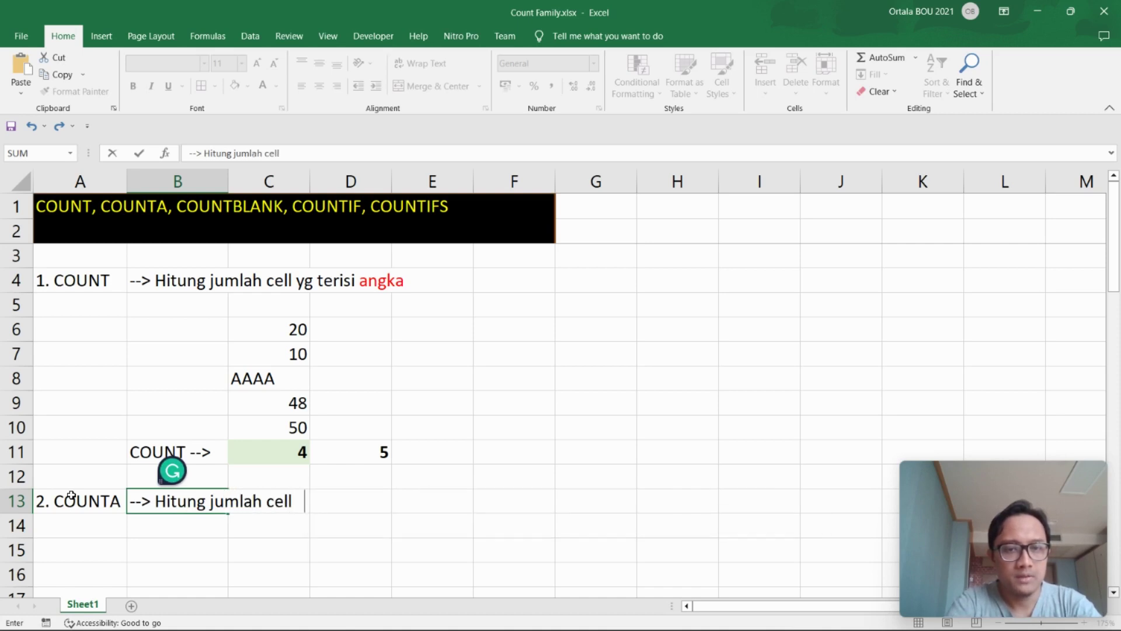
{"action": "type", "text": "yg terisi"}
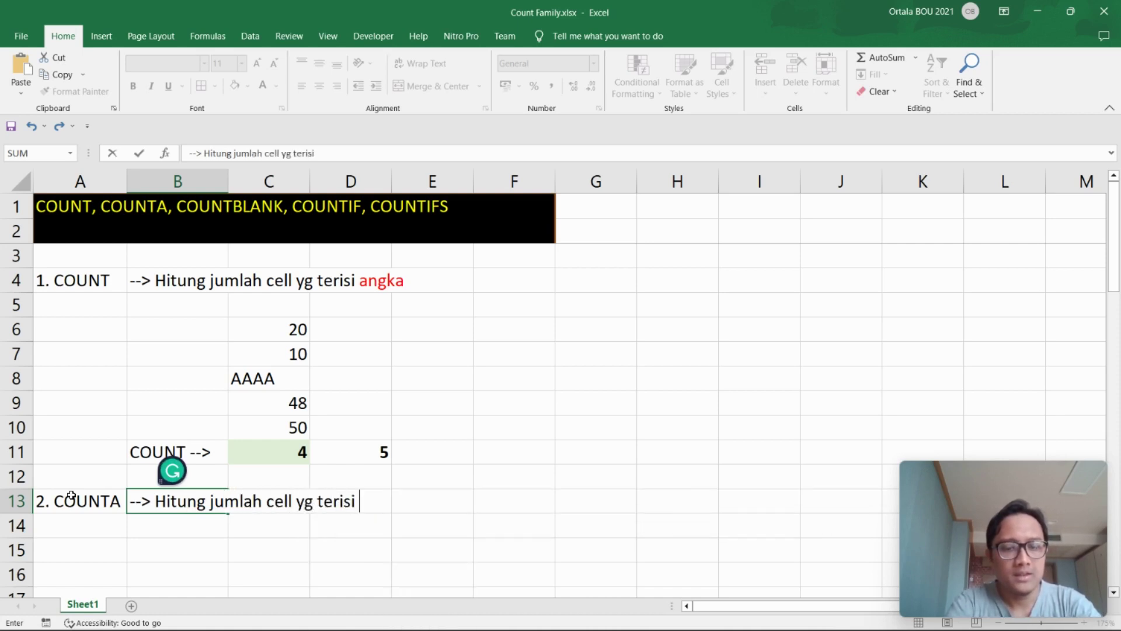
{"action": "type", "text": "data ("}
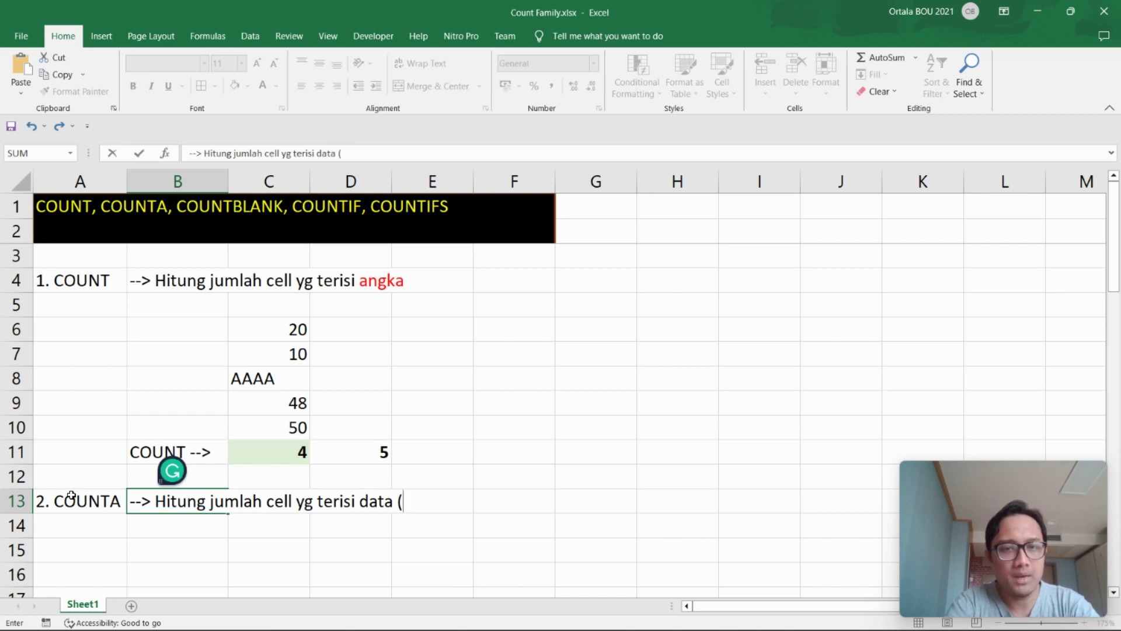
{"action": "type", "text": " angka"}
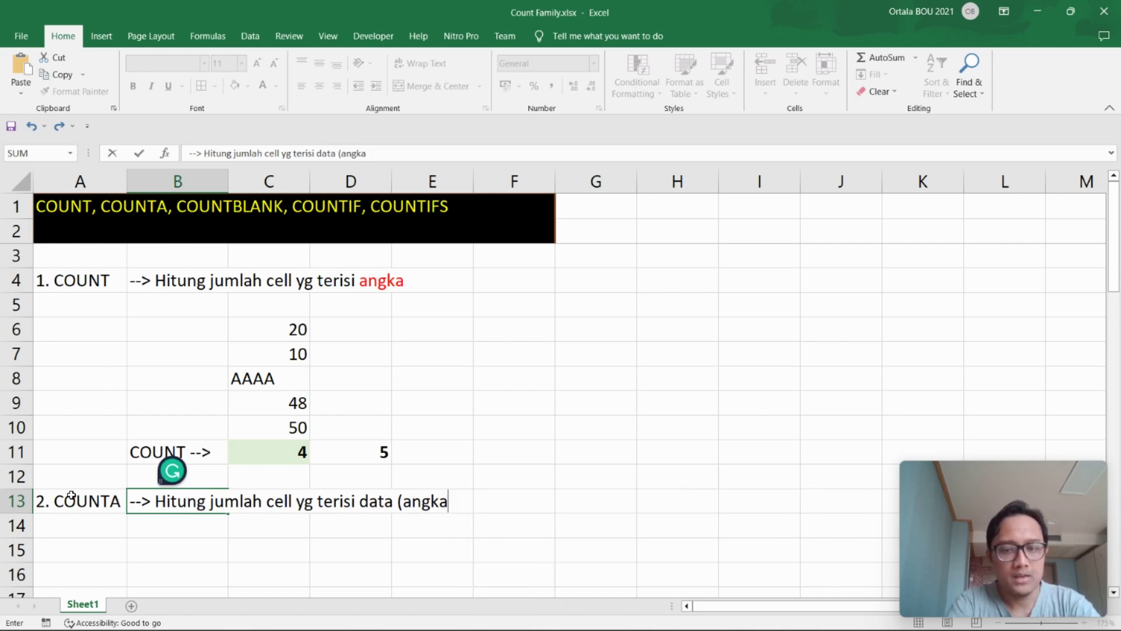
{"action": "type", "text": ", huruf"}
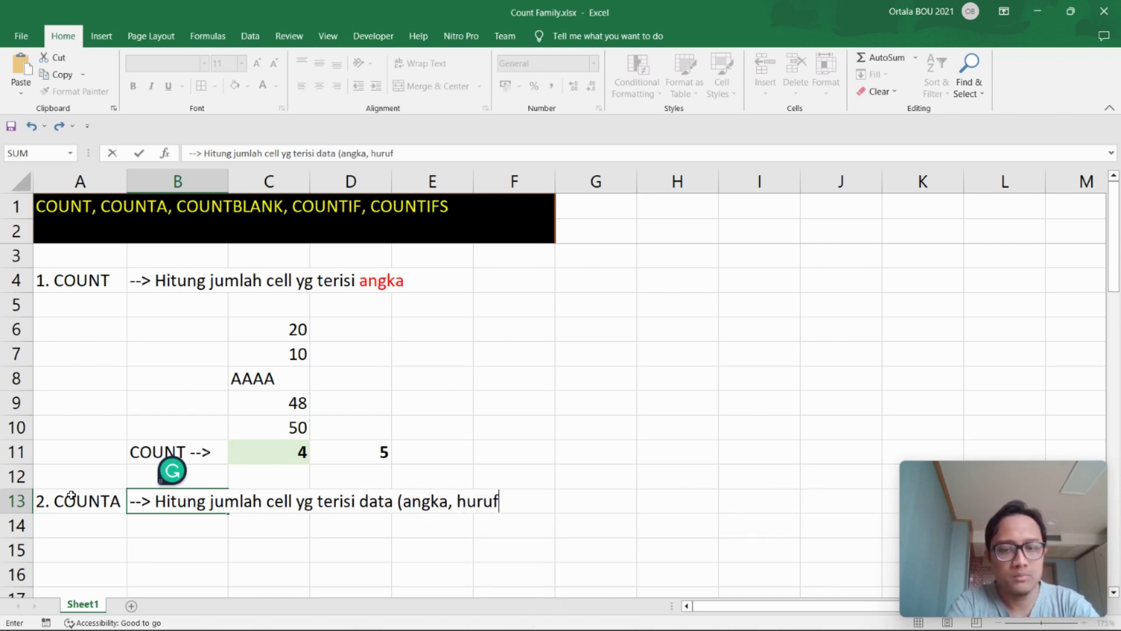
{"action": "type", "text": ", karakter"}
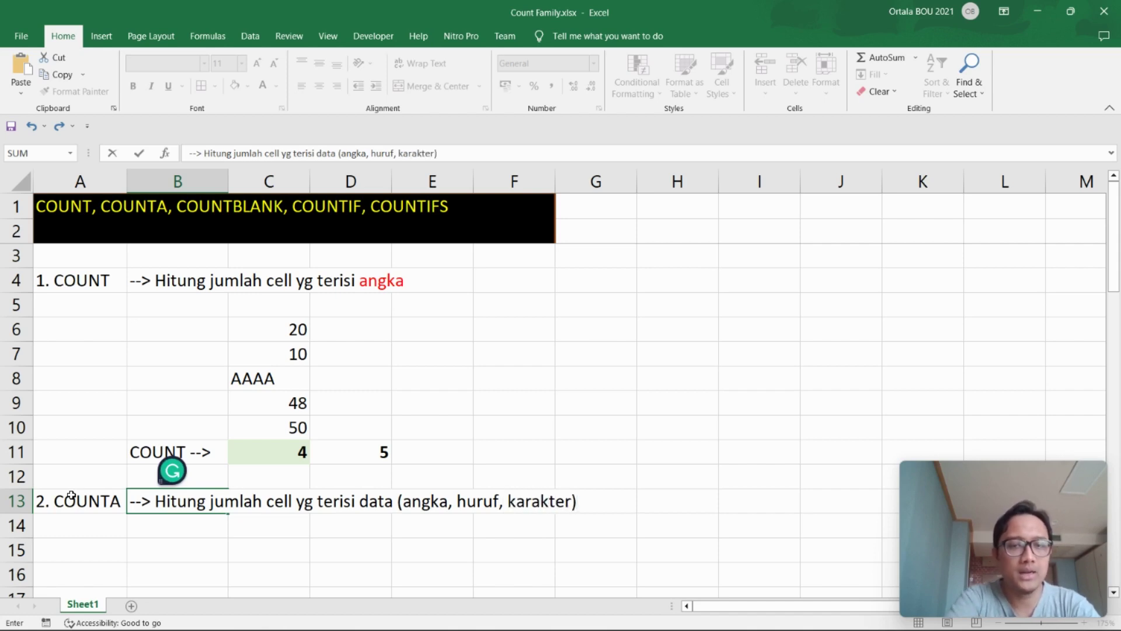
- Dismiss the formula warning and commit B13's description as text with a leading apostrophe
{"action": "left_click", "coordinate": [314, 502]}
{"action": "left_click", "coordinate": [277, 534]}
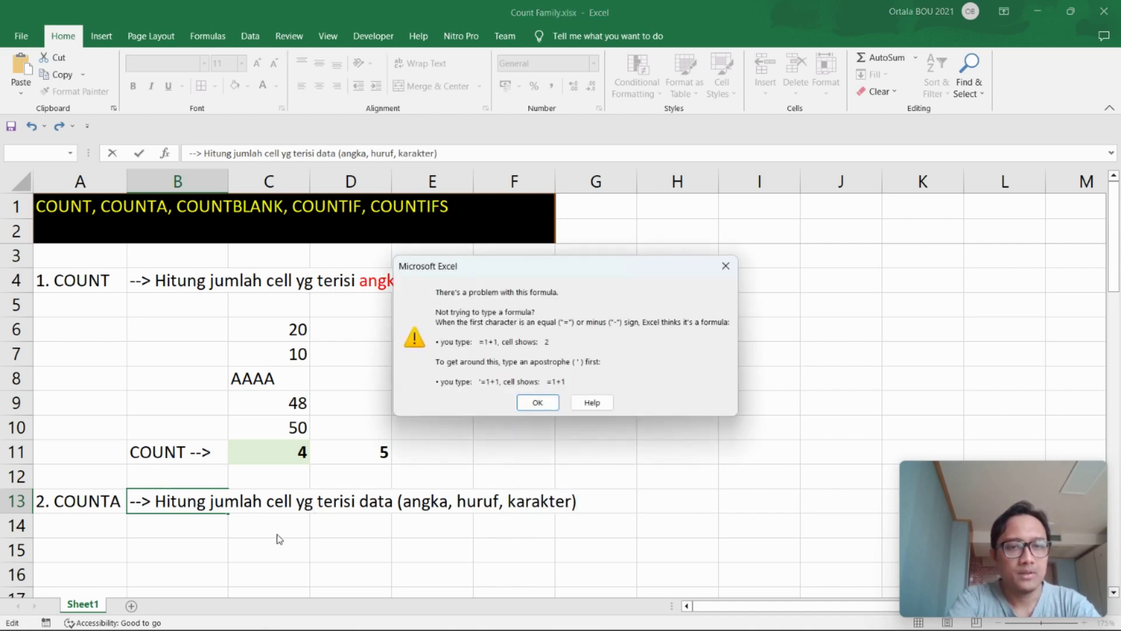
{"action": "left_click", "coordinate": [724, 265]}
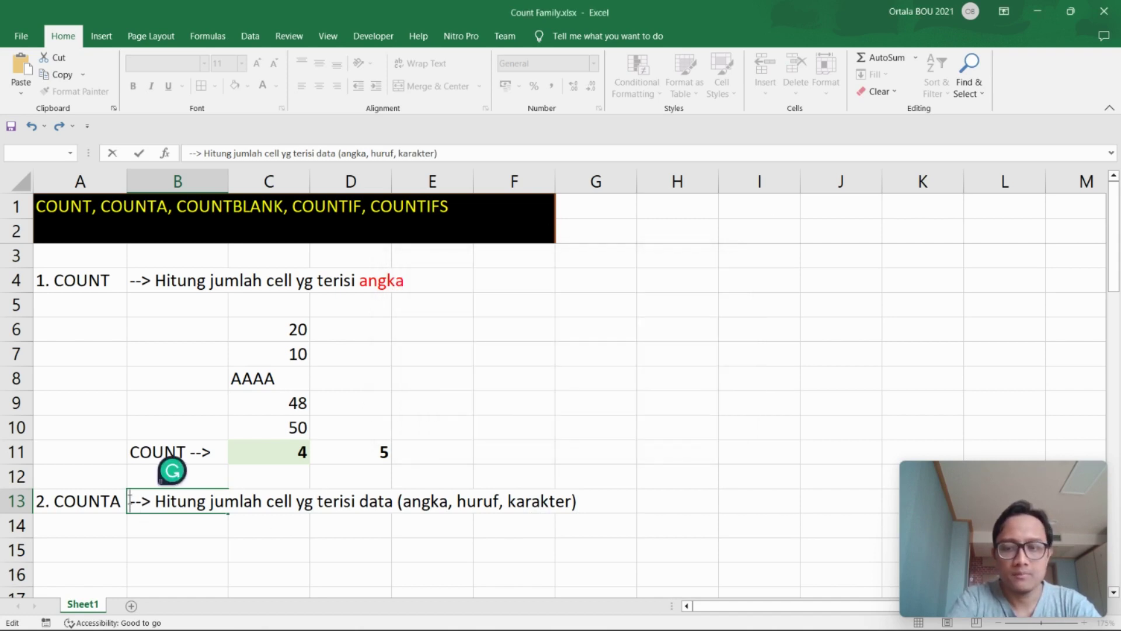
{"action": "type", "text": "'"}
{"action": "key", "text": "Return"}
{"action": "scroll", "coordinate": [216, 484], "scroll_direction": "down", "scroll_amount": 1}
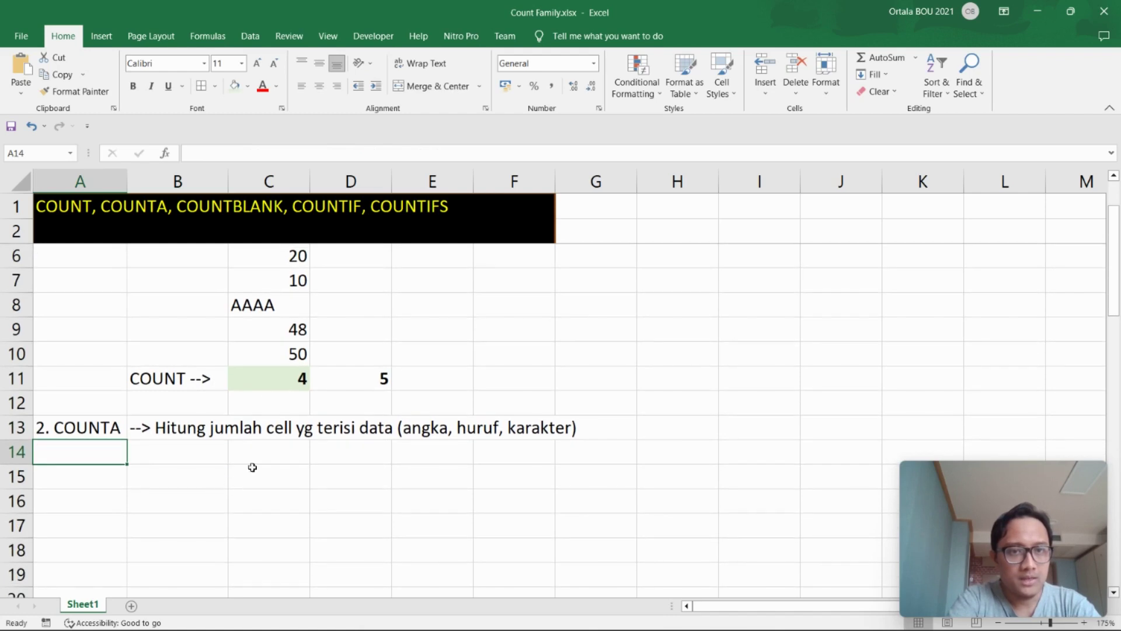
- Copy the example data 20, 10, AAAA, 48, 50 into the COUNTA section
{"action": "left_click", "coordinate": [273, 467]}
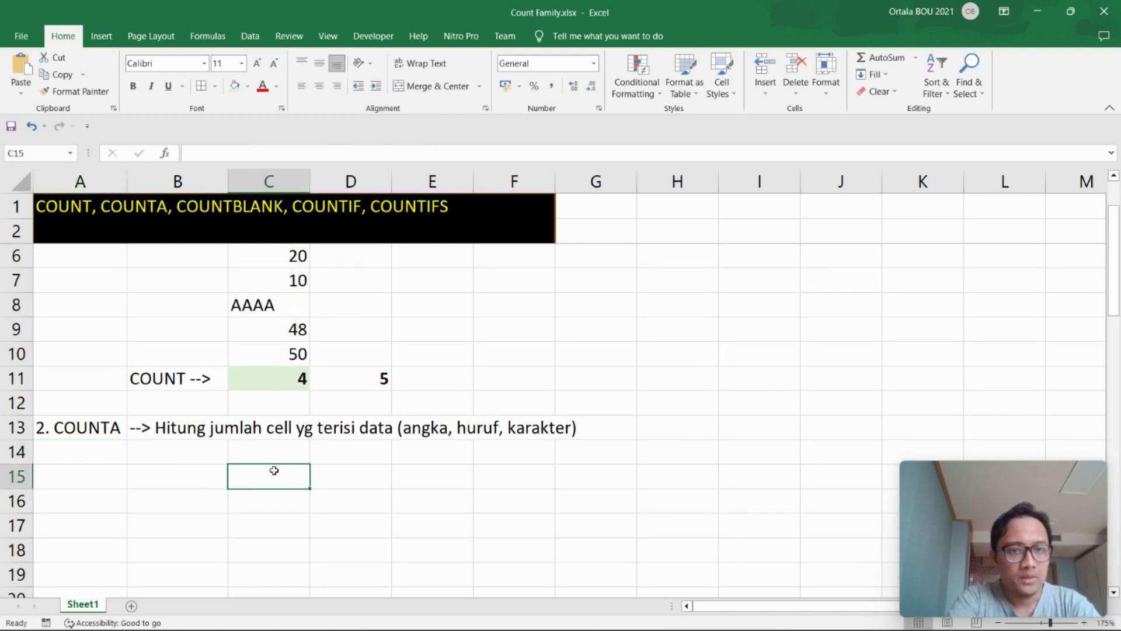
{"action": "scroll", "coordinate": [272, 467], "scroll_direction": "down", "scroll_amount": 1}
{"action": "scroll", "coordinate": [275, 453], "scroll_direction": "up", "scroll_amount": 2}
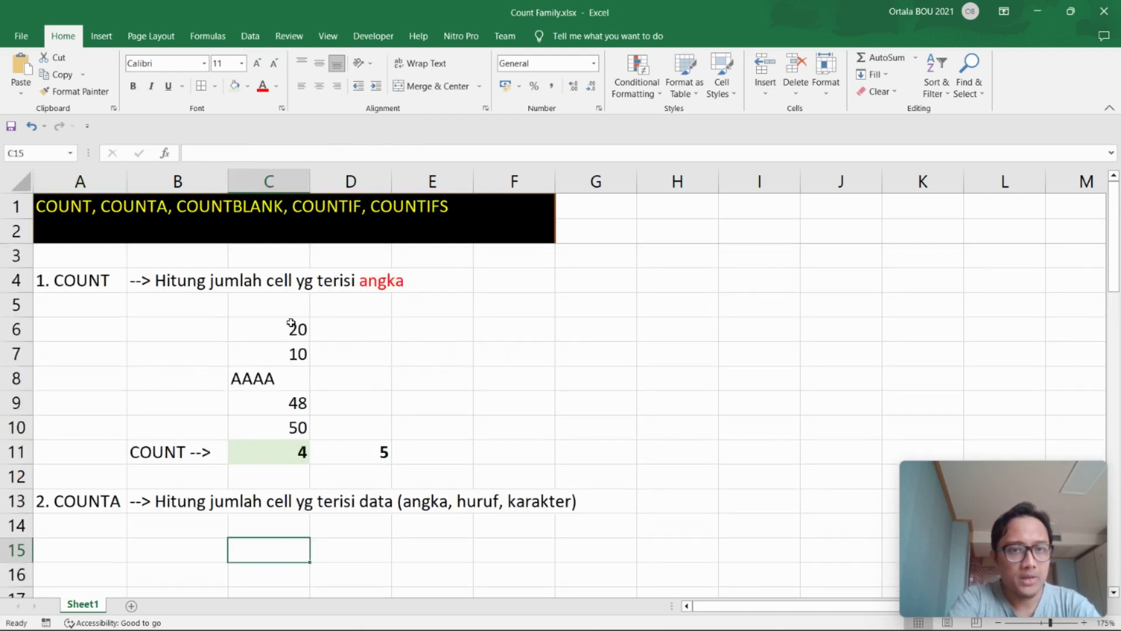
{"action": "left_click_drag", "start_coordinate": [290, 323], "coordinate": [280, 421]}
{"action": "key", "text": "ctrl+c"}
{"action": "scroll", "coordinate": [281, 449], "scroll_direction": "down", "scroll_amount": 2}
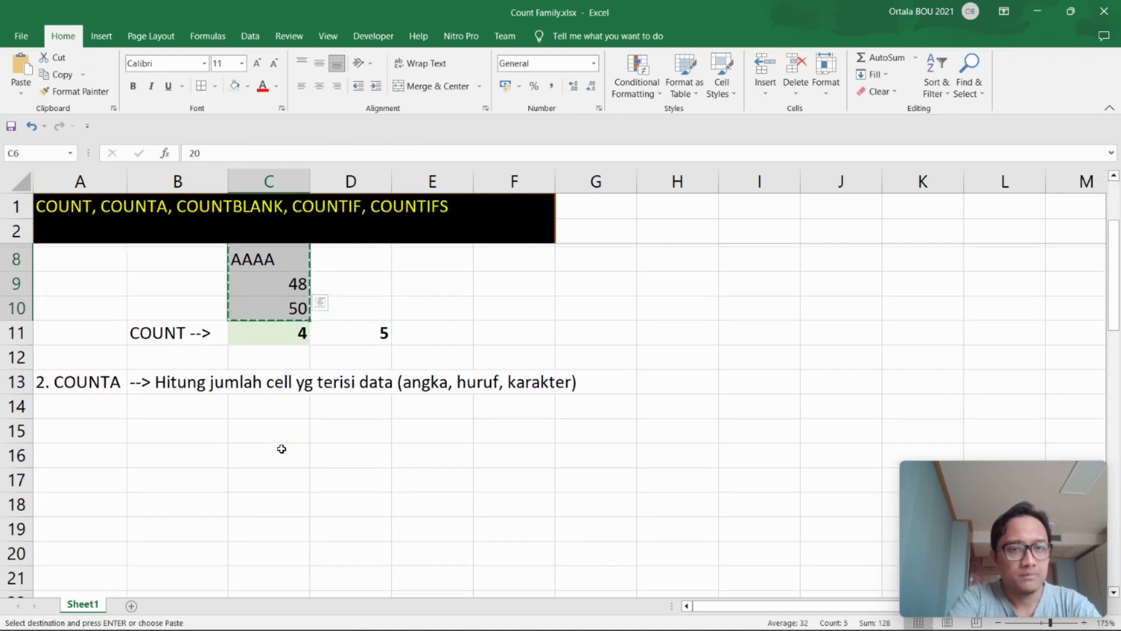
{"action": "scroll", "coordinate": [281, 448], "scroll_direction": "down", "scroll_amount": 1}
{"action": "left_click", "coordinate": [278, 330]}
{"action": "key", "text": "ctrl+v"}
{"action": "left_click", "coordinate": [351, 372]}
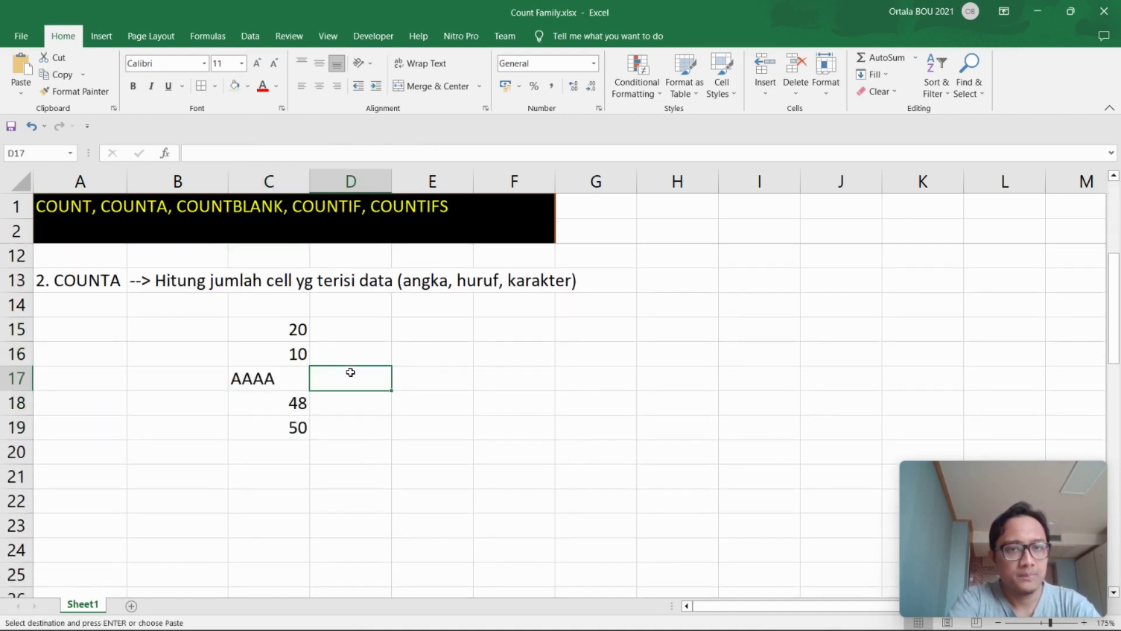
- Delete empty row 14 so the data sits in C14:C18
{"action": "scroll", "coordinate": [262, 380], "scroll_direction": "up", "scroll_amount": 2}
{"action": "left_click", "coordinate": [198, 386]}
{"action": "key", "text": "ctrl"}
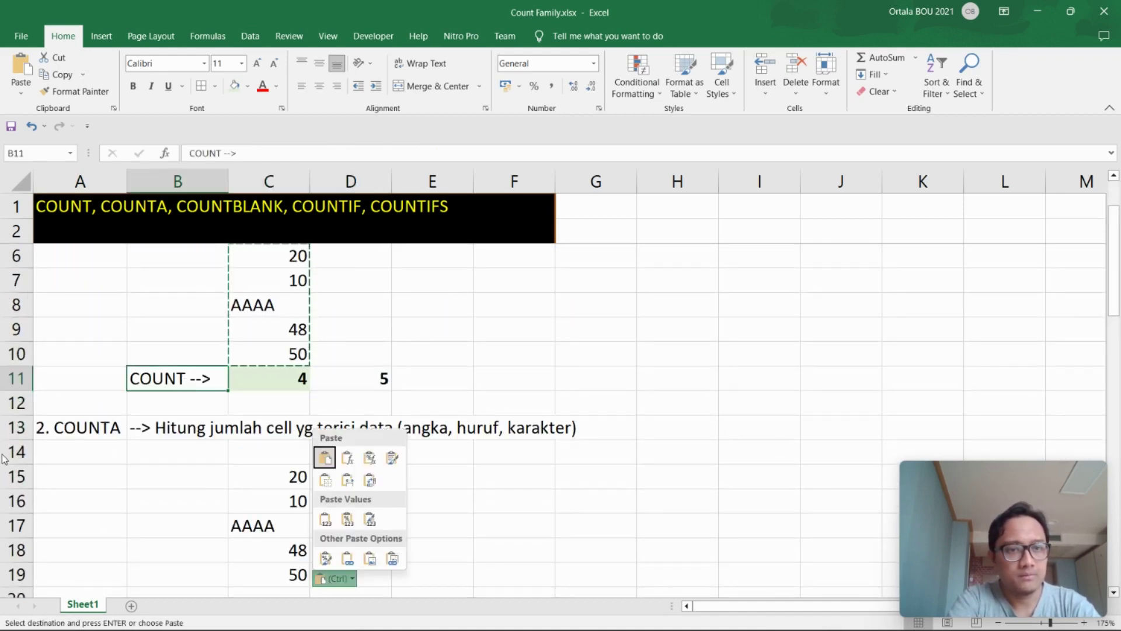
{"action": "left_click", "coordinate": [4, 459]}
{"action": "right_click", "coordinate": [6, 456]}
{"action": "left_click", "coordinate": [87, 368]}
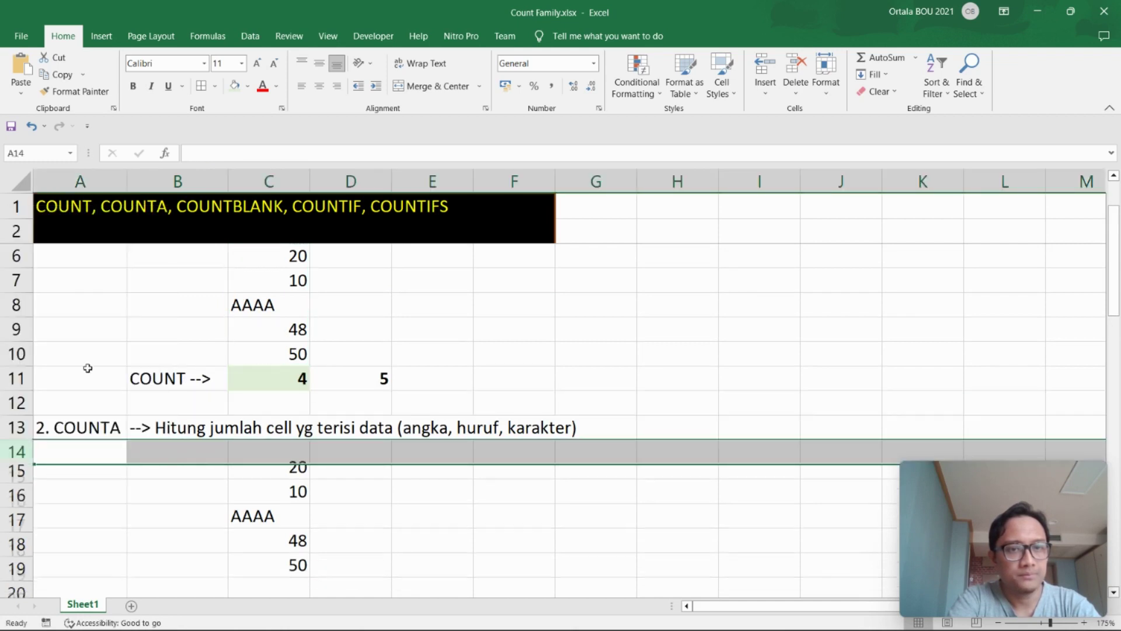
{"action": "left_click", "coordinate": [351, 453]}
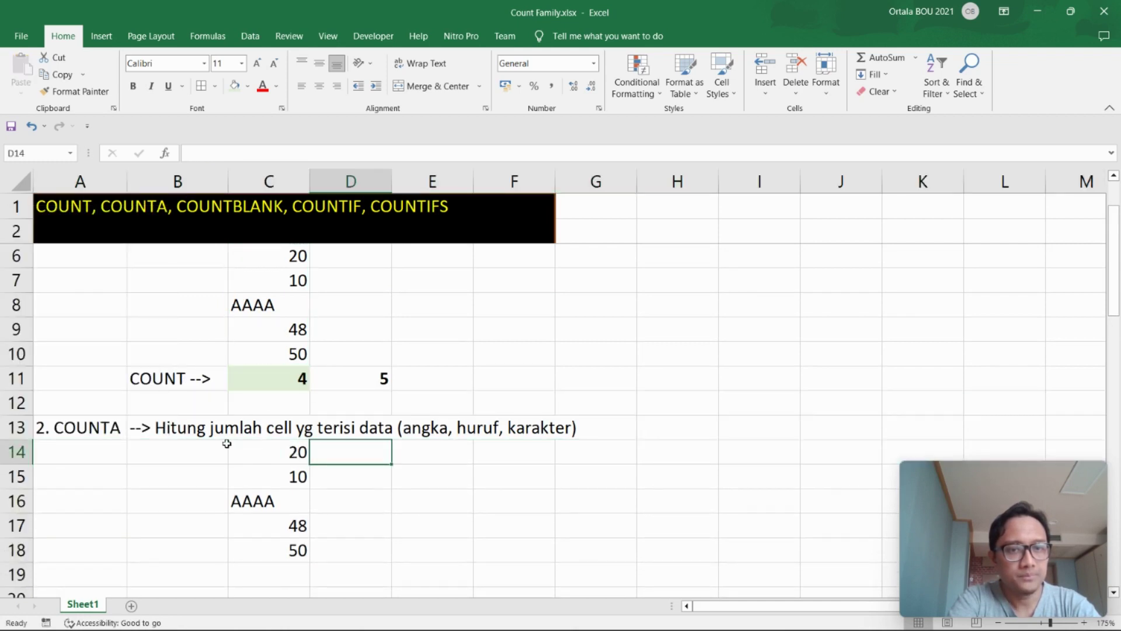
- Copy the B11 label to B19 and change it to 'COUNTA -->'
{"action": "left_click", "coordinate": [169, 388]}
{"action": "key", "text": "ctrl+c"}
{"action": "scroll", "coordinate": [205, 526], "scroll_direction": "down", "scroll_amount": 1}
{"action": "left_click", "coordinate": [187, 502]}
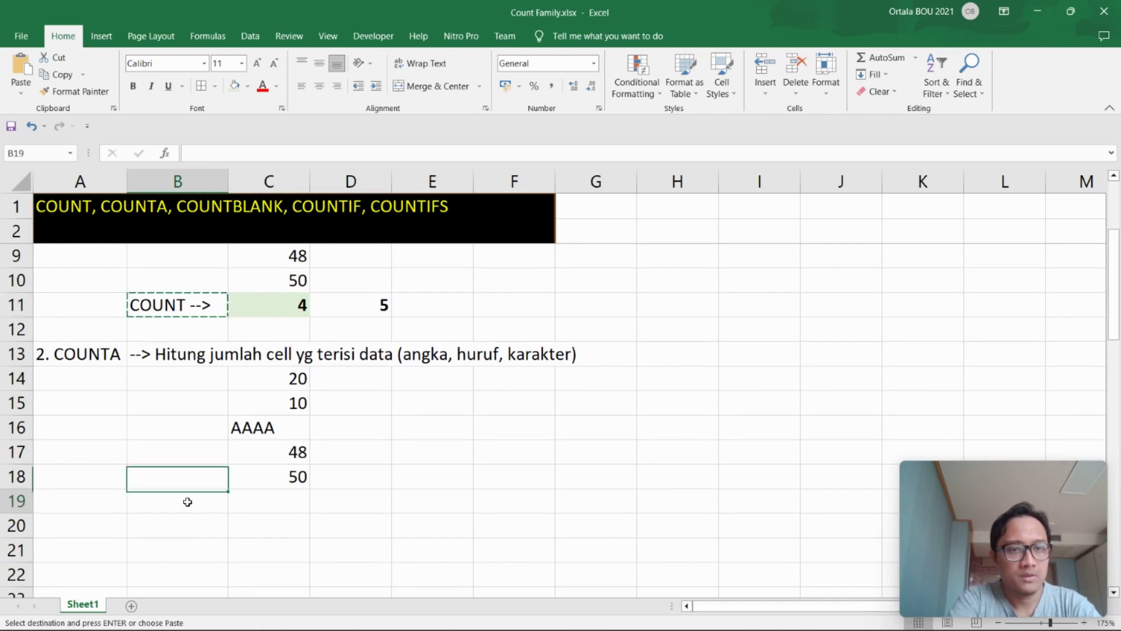
{"action": "key", "text": "ctrl+v"}
{"action": "double_click", "coordinate": [185, 501]}
{"action": "type", "text": "A"}
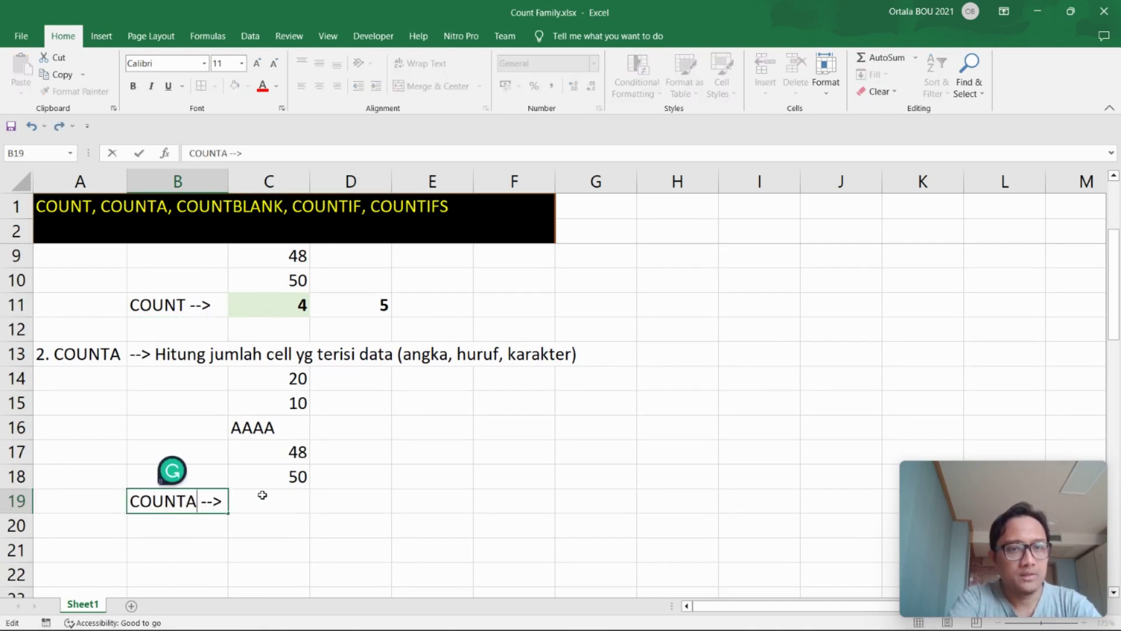
{"action": "left_click", "coordinate": [263, 495]}
- Enter the expected count of 5 in D19
{"action": "left_click", "coordinate": [358, 507]}
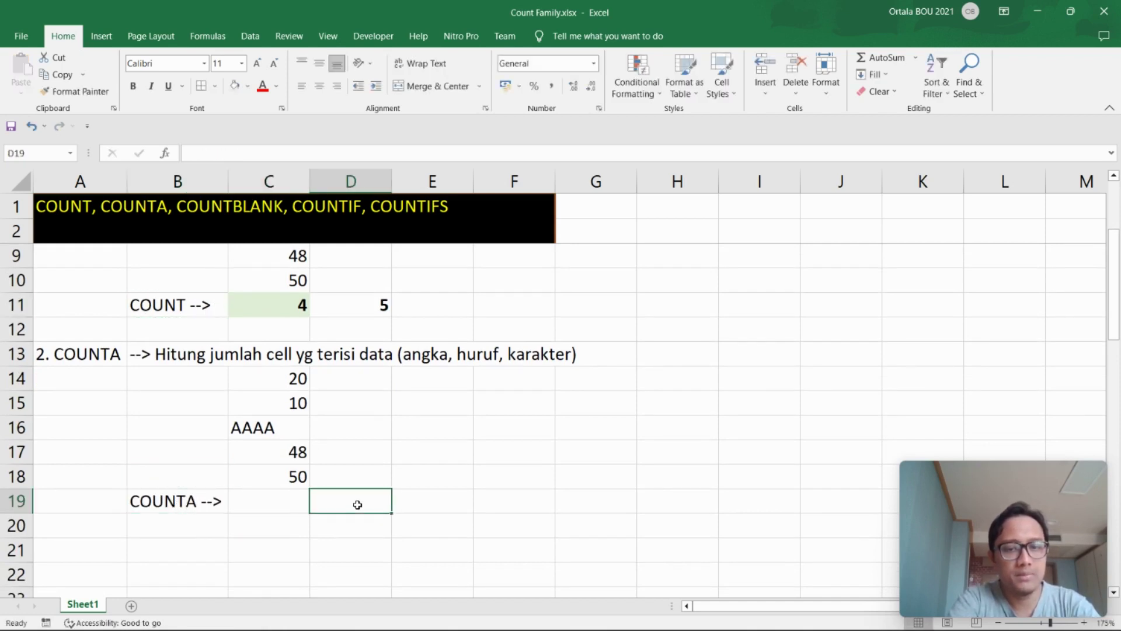
{"action": "type", "text": "5"}
{"action": "left_click", "coordinate": [411, 478]}
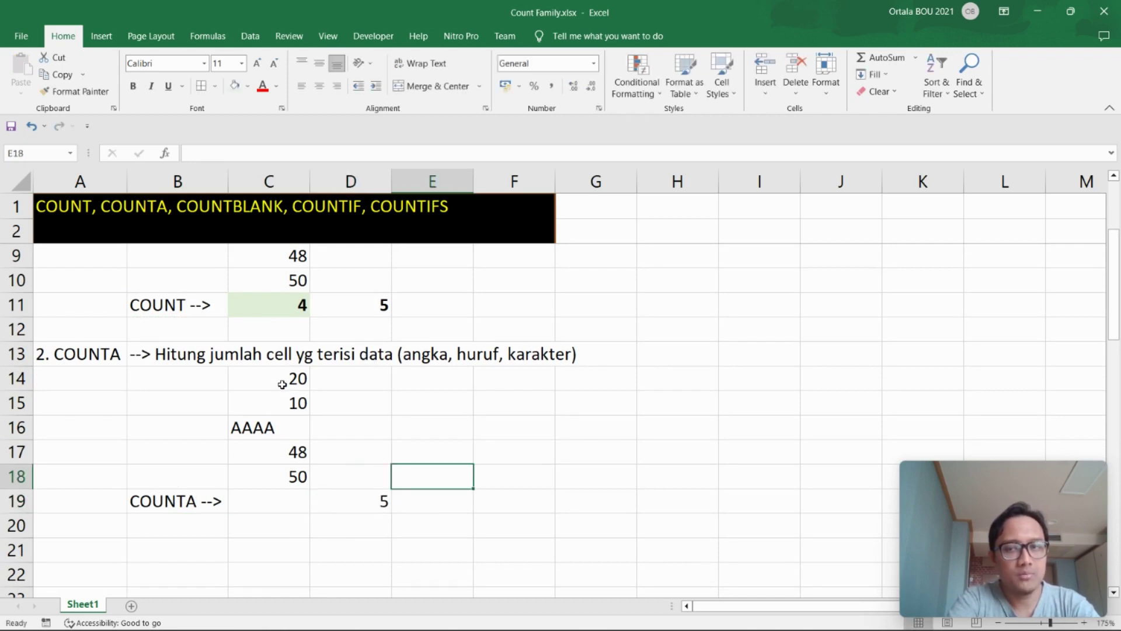
- Enter =COUNTA(C14:C18) in C19, returning 5
{"action": "left_click", "coordinate": [275, 503]}
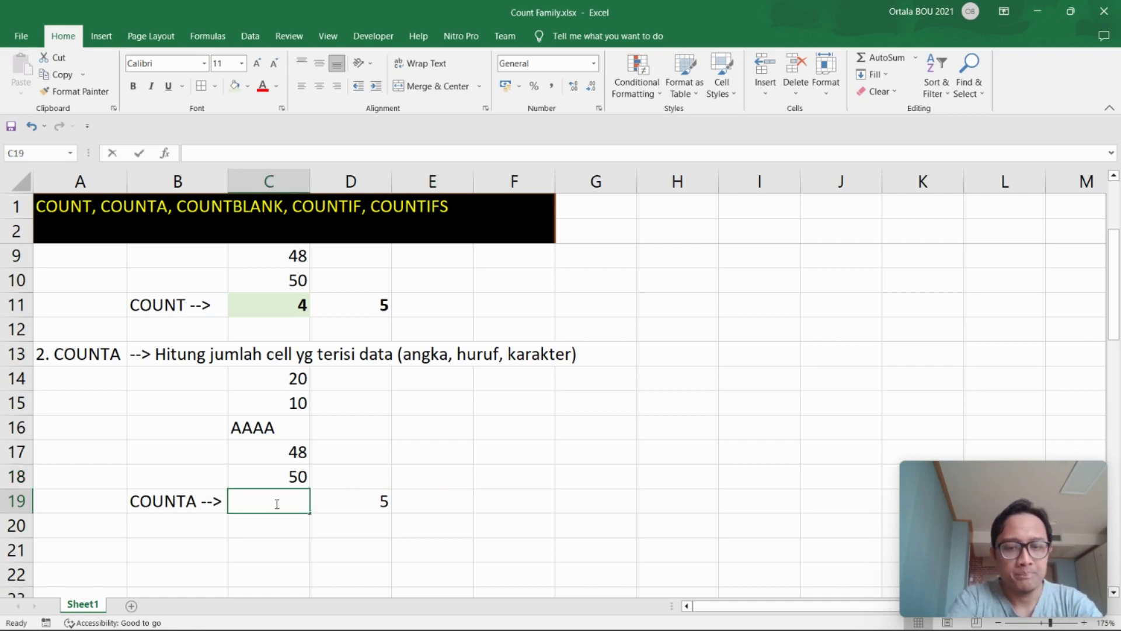
{"action": "type", "text": "=counta("}
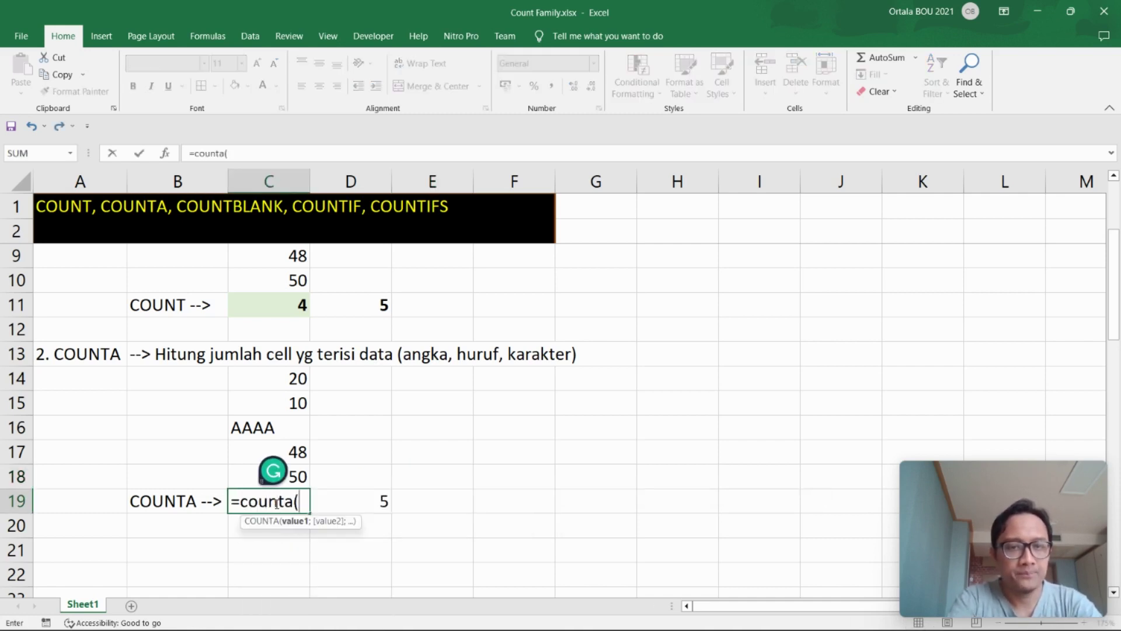
{"action": "left_click_drag", "start_coordinate": [285, 377], "coordinate": [283, 474]}
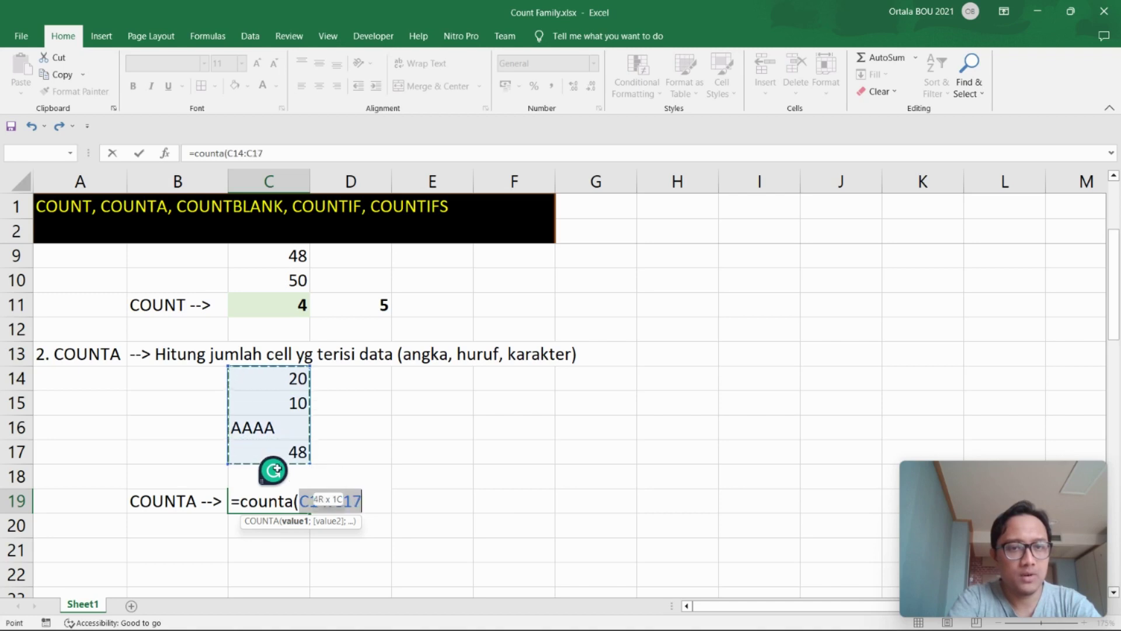
{"action": "type", "text": ")"}
{"action": "key", "text": "Return"}
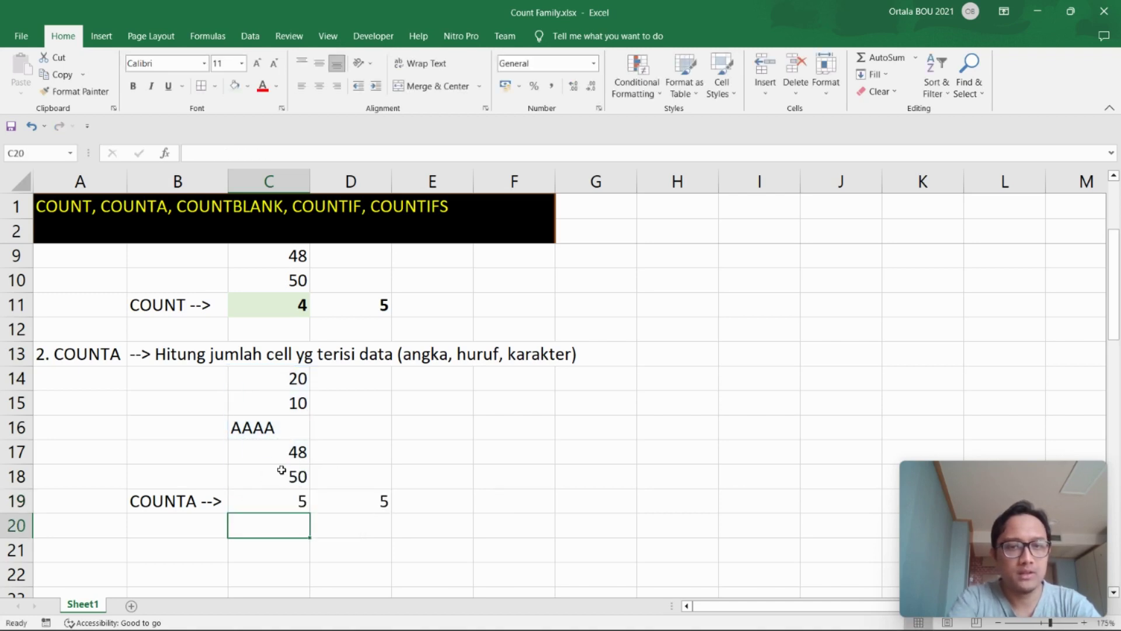
{"action": "left_click", "coordinate": [299, 502]}
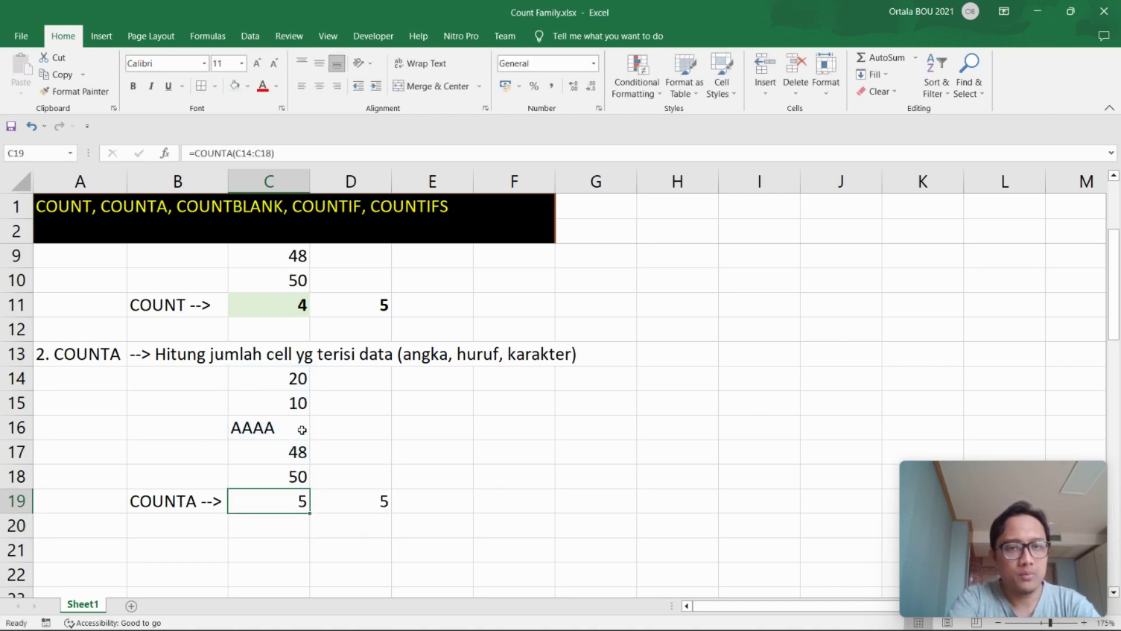
- Replace AAAA in C16 with #####
{"action": "left_click", "coordinate": [297, 378]}
{"action": "left_click", "coordinate": [293, 397]}
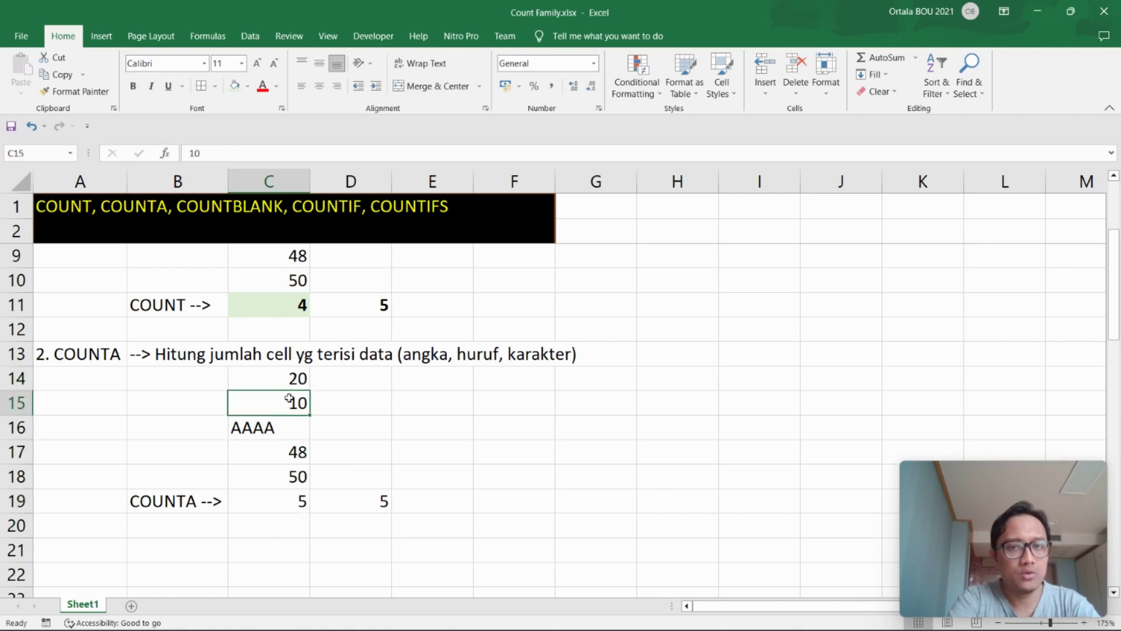
{"action": "left_click", "coordinate": [275, 427]}
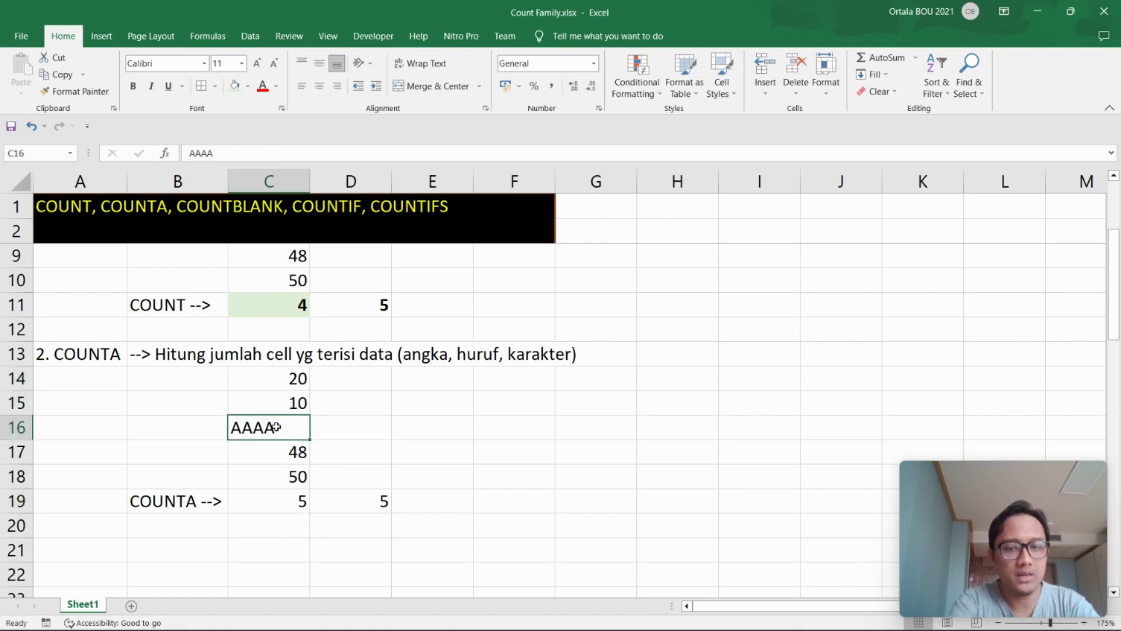
{"action": "type", "text": "##"}
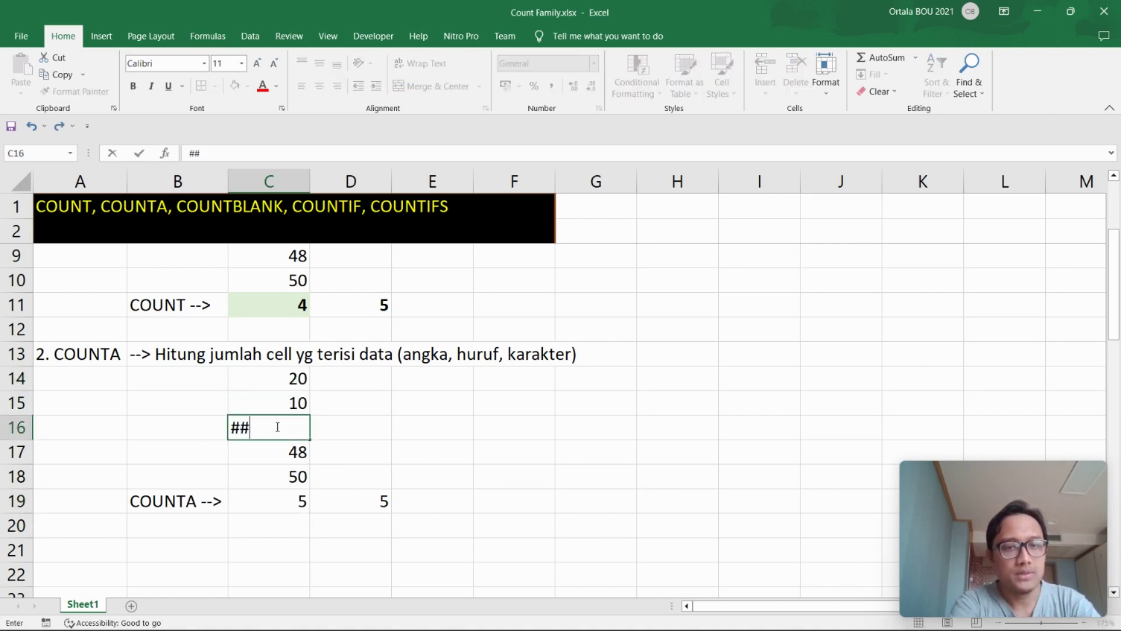
{"action": "type", "text": "###"}
{"action": "key", "text": "Return"}
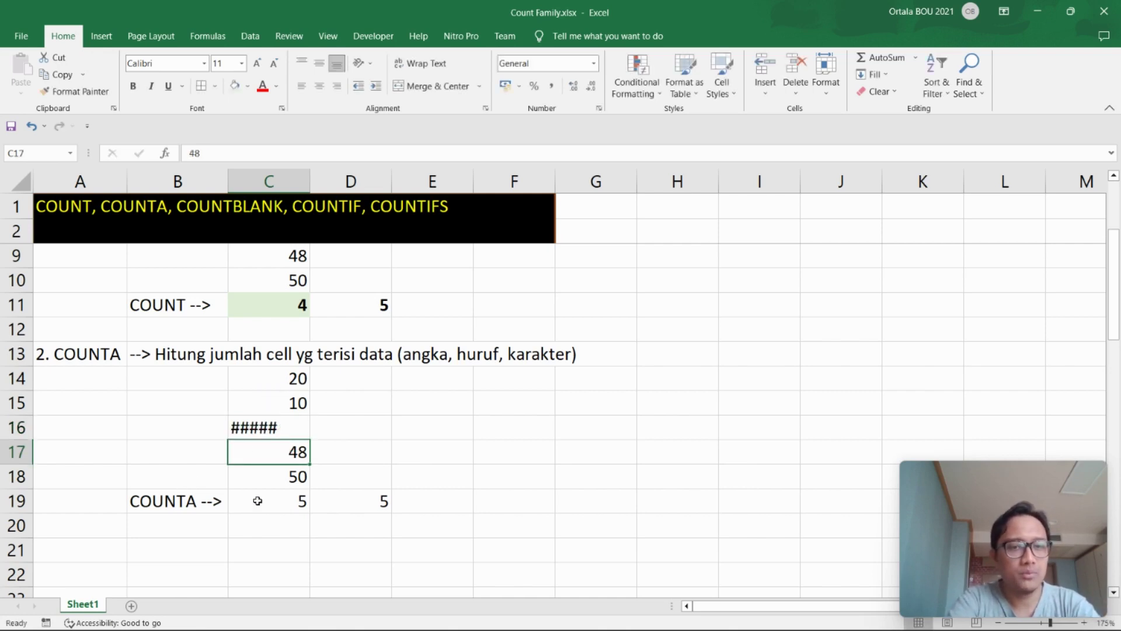
- Shade the COUNTA result in C19 light green
{"action": "left_click", "coordinate": [279, 503]}
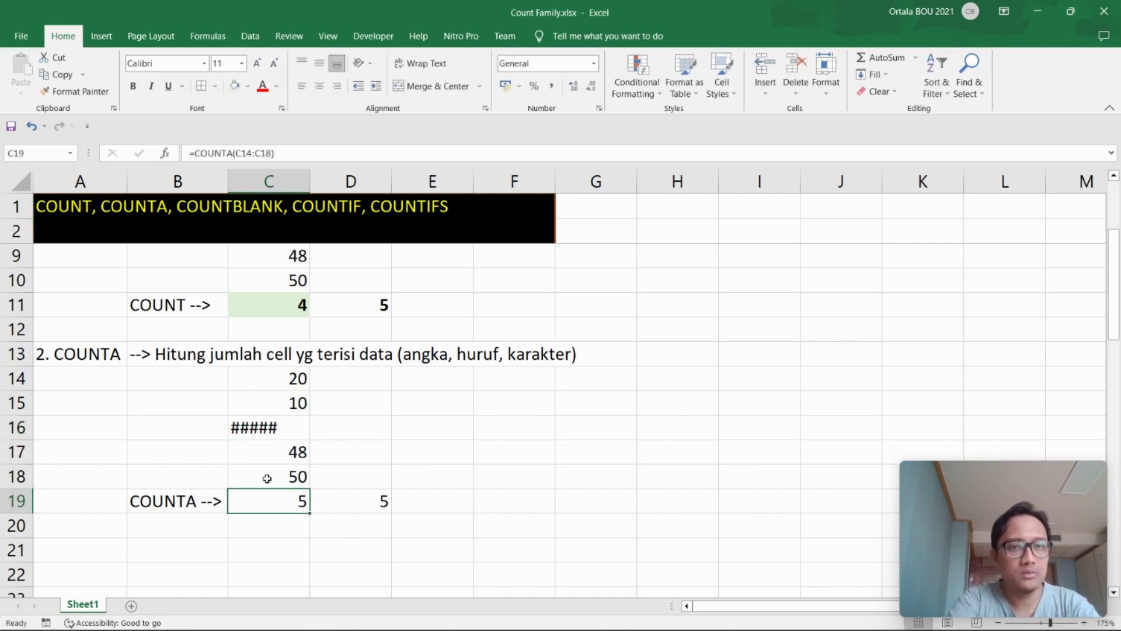
{"action": "left_click", "coordinate": [234, 85]}
{"action": "left_click", "coordinate": [387, 484]}
{"action": "left_click", "coordinate": [311, 493]}
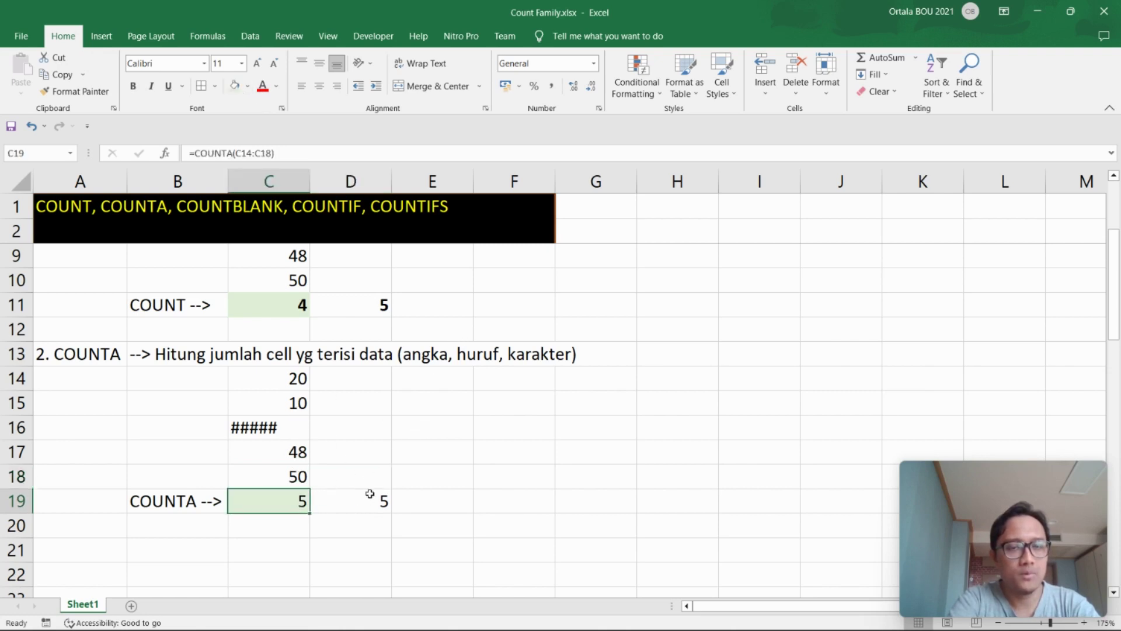
{"action": "left_click", "coordinate": [366, 450]}
{"action": "scroll", "coordinate": [125, 501], "scroll_direction": "down", "scroll_amount": 1}
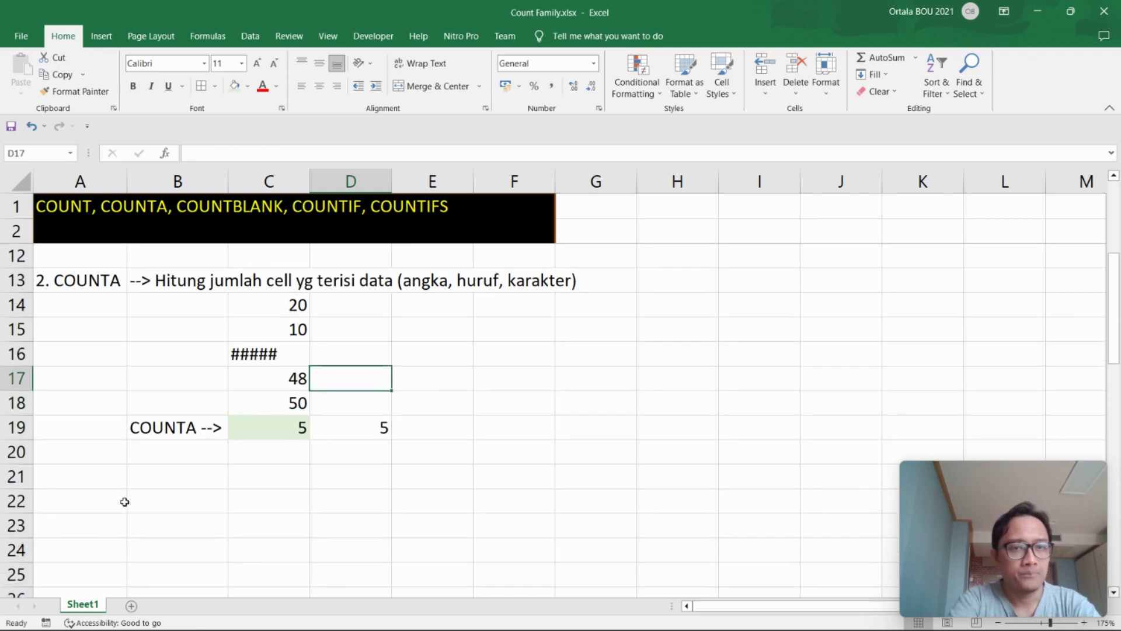
- Enter the section heading '3. COUNTBLANK' in A21
{"action": "left_click", "coordinate": [75, 475]}
{"action": "type", "text": "3."}
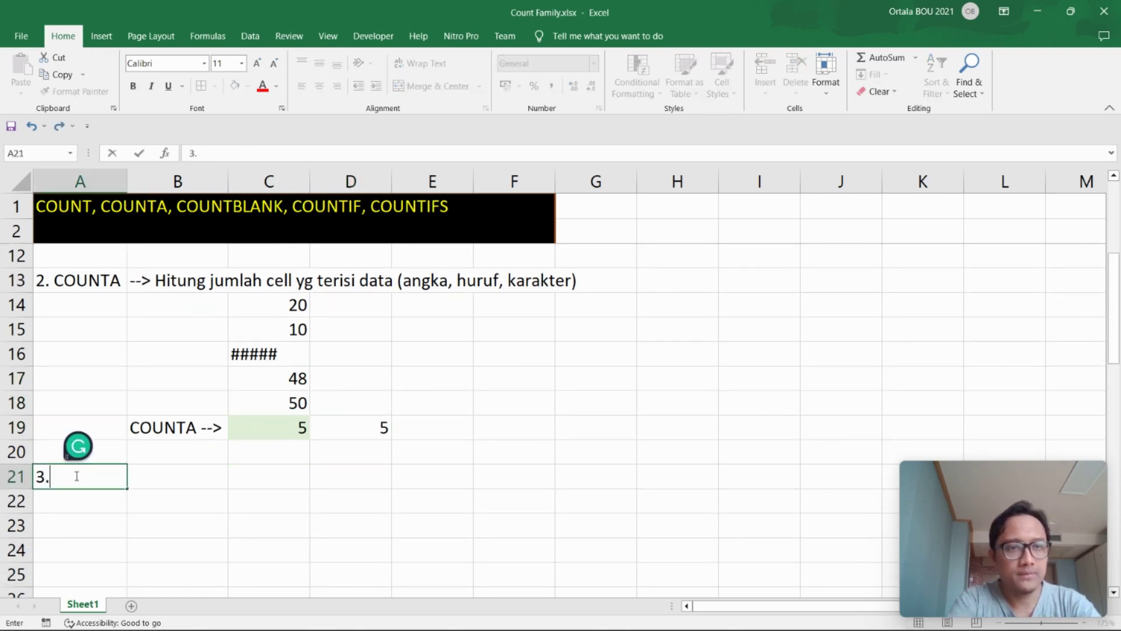
{"action": "type", "text": " count"}
{"action": "key", "text": "BackSpace"}
{"action": "key", "text": "BackSpace"}
{"action": "key", "text": "BackSpace"}
{"action": "key", "text": "BackSpace"}
{"action": "key", "text": "BackSpace"}
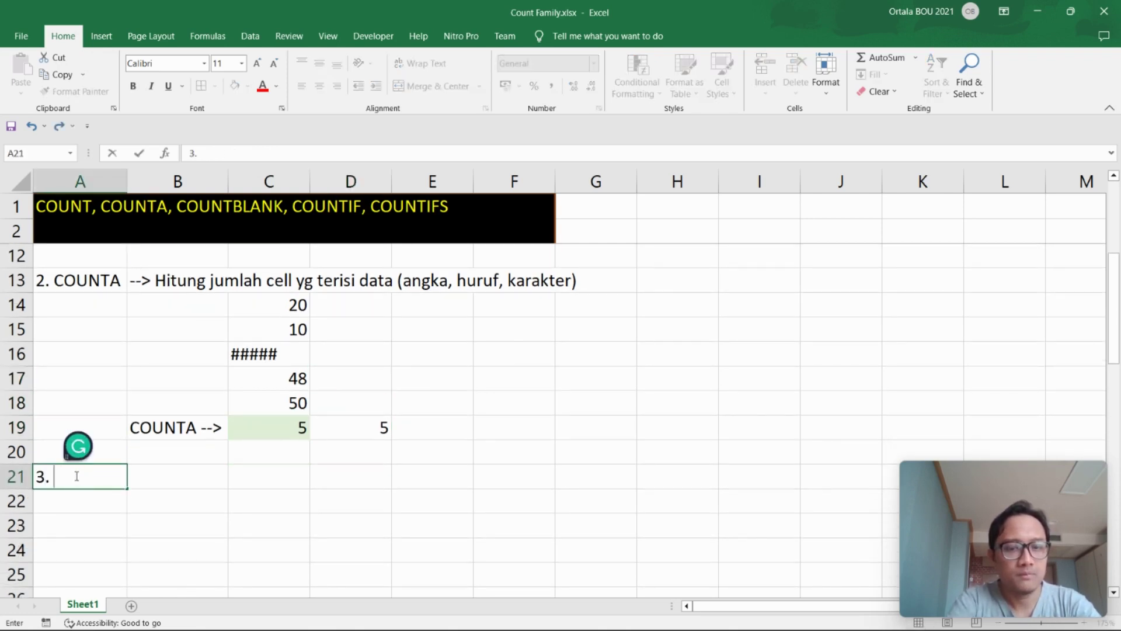
{"action": "type", "text": "COUNTBLAK"}
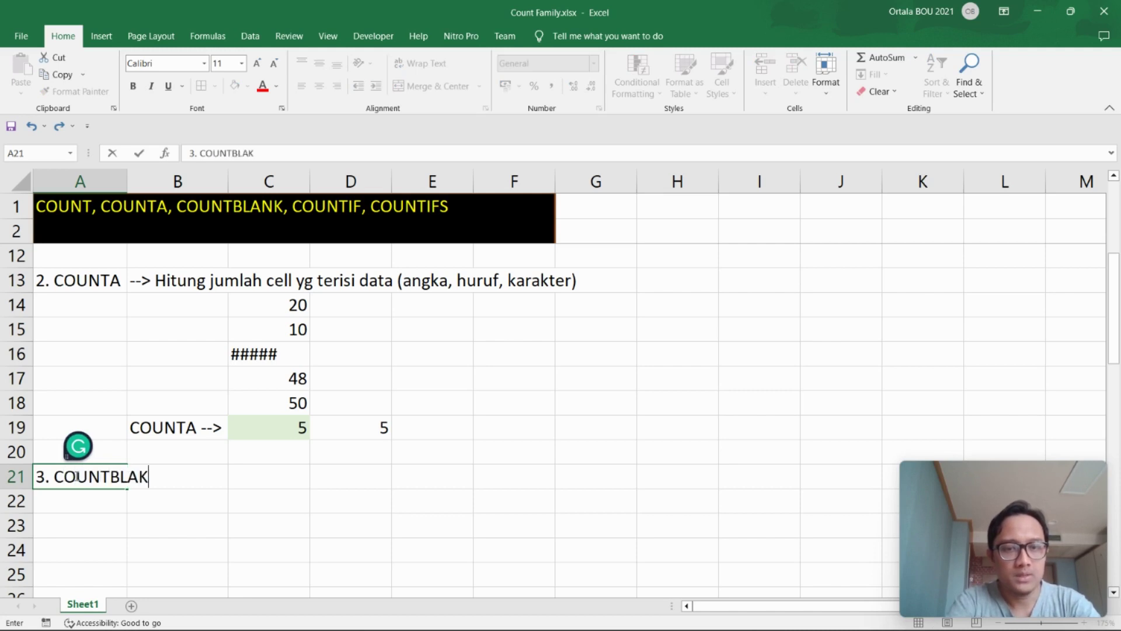
{"action": "key", "text": "BackSpace"}
{"action": "type", "text": "NK"}
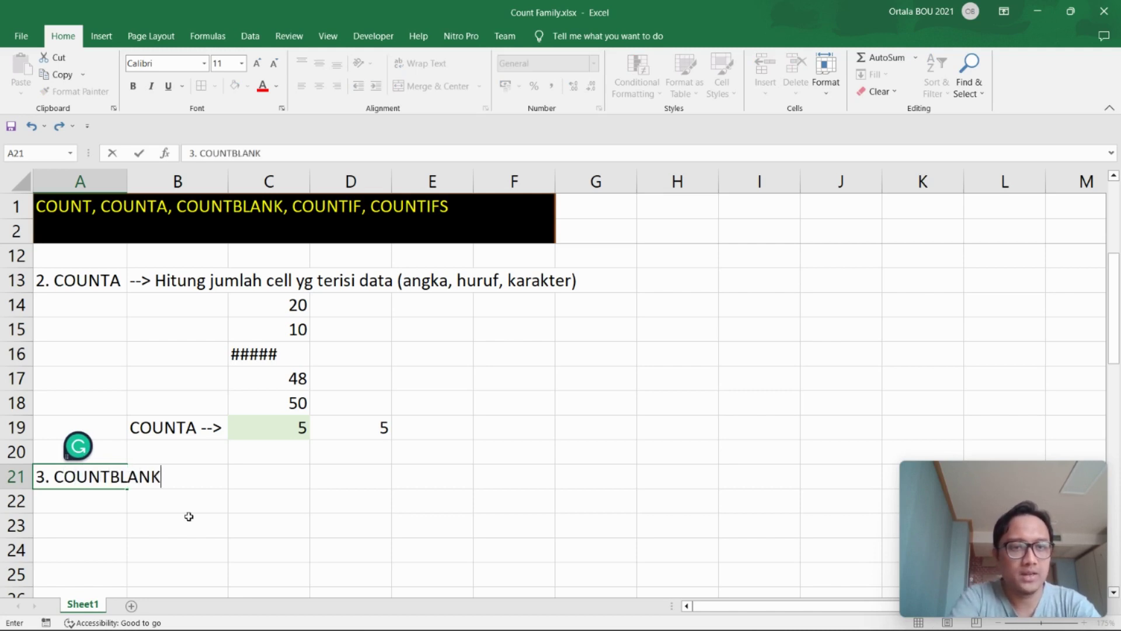
{"action": "left_click", "coordinate": [188, 517]}
- Widen column A and enter '--> Hitung jumlah cell yg kosong saja' in B21 as plain text
{"action": "left_click", "coordinate": [191, 480]}
{"action": "left_click_drag", "start_coordinate": [127, 182], "coordinate": [173, 185]}
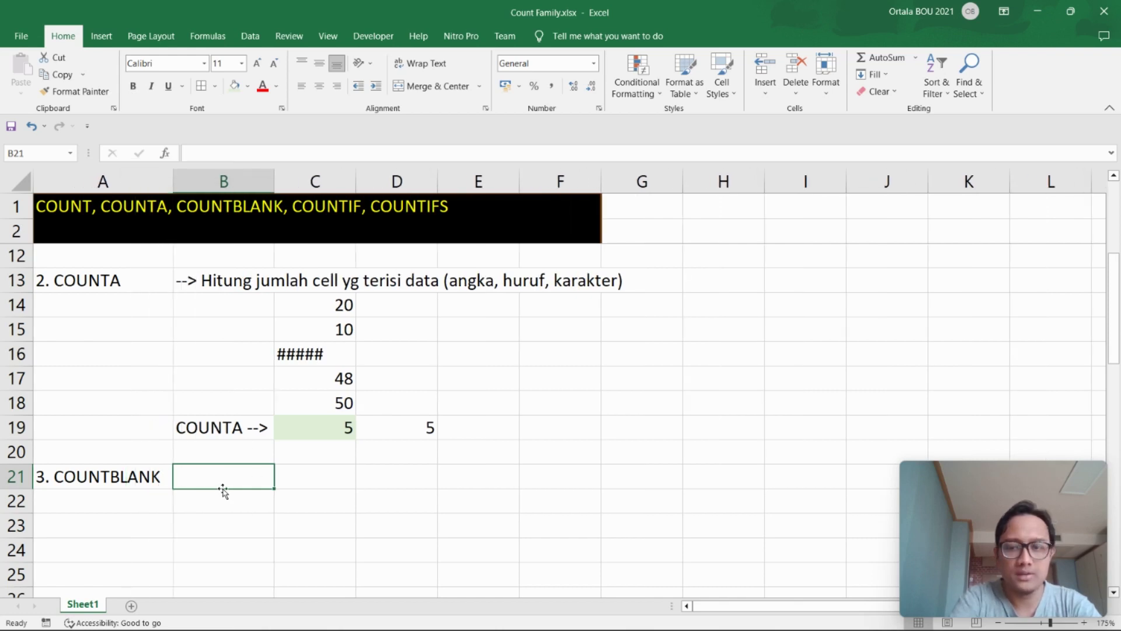
{"action": "type", "text": "--> hI"}
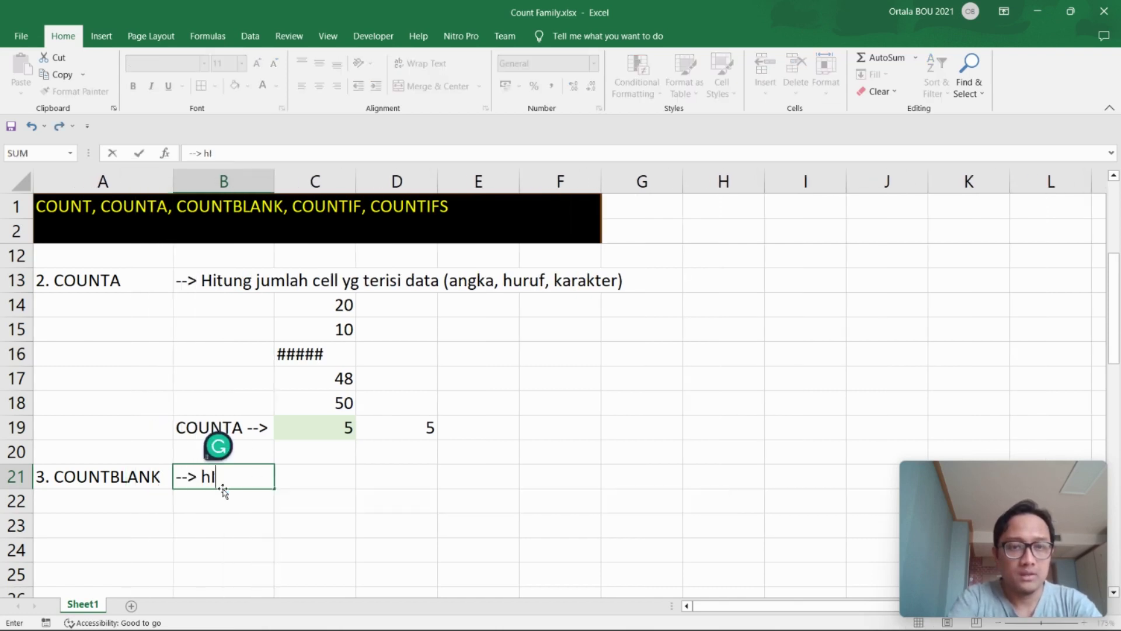
{"action": "type", "text": "T"}
{"action": "key", "text": "BackSpace"}
{"action": "key", "text": "BackSpace"}
{"action": "key", "text": "BackSpace"}
{"action": "type", "text": "H"}
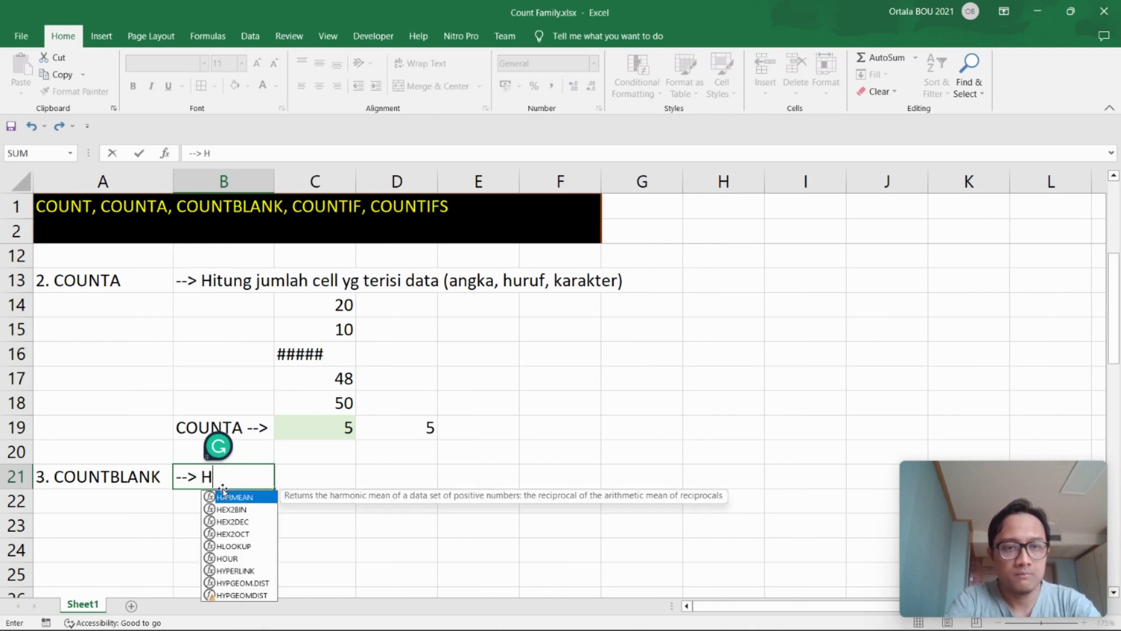
{"action": "type", "text": "itung jumlah "}
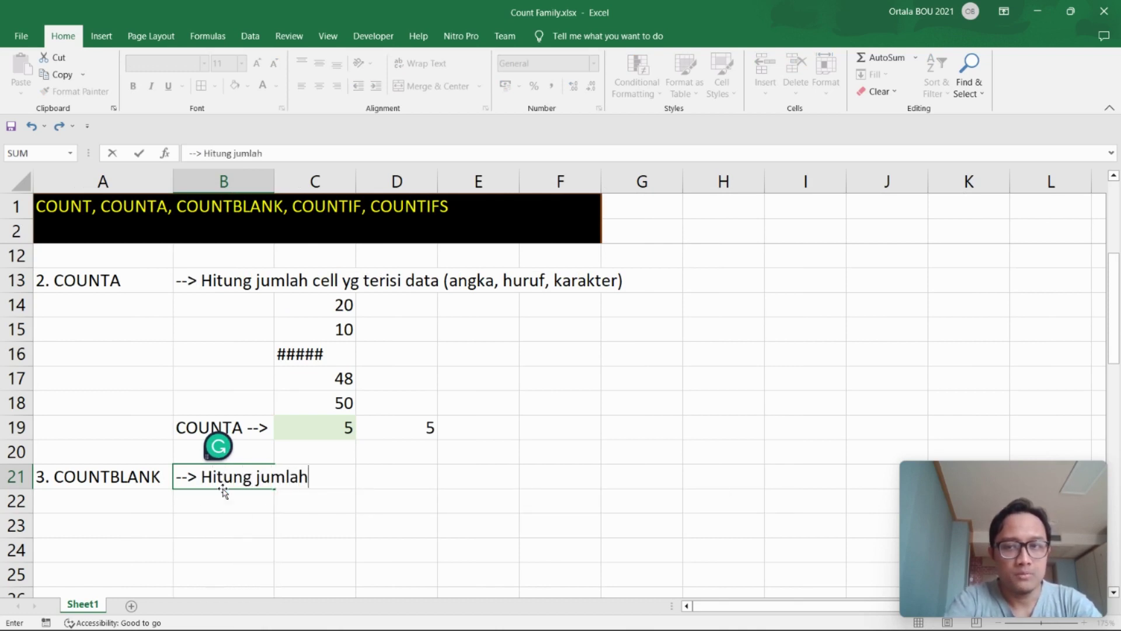
{"action": "type", "text": "cell yg"}
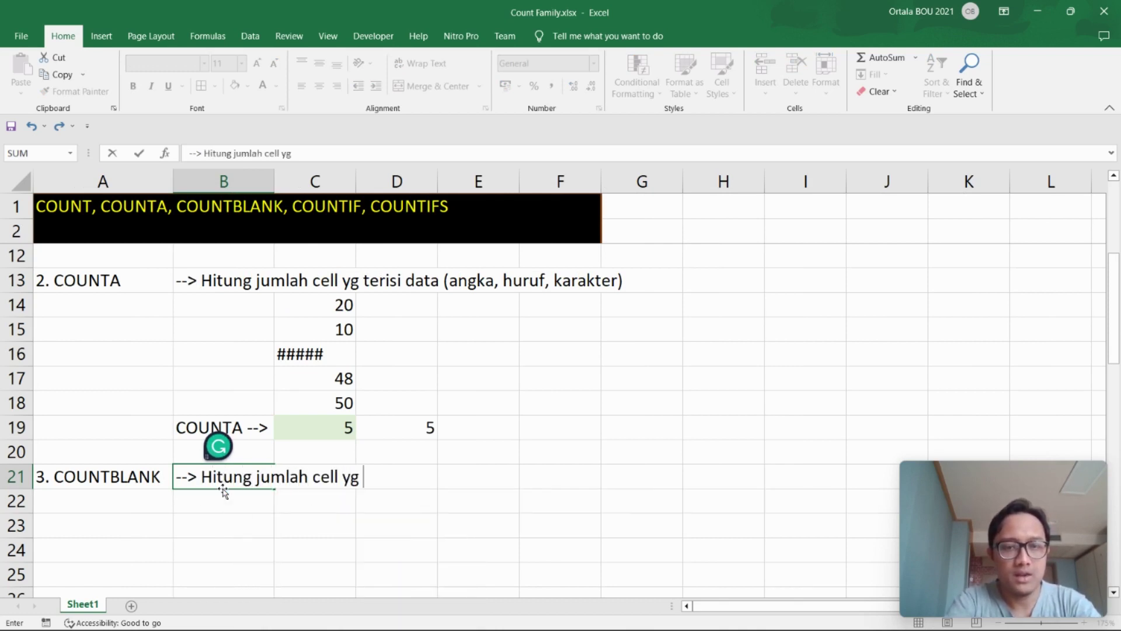
{"action": "type", "text": " ks"}
{"action": "key", "text": "BackSpace"}
{"action": "type", "text": "osong"}
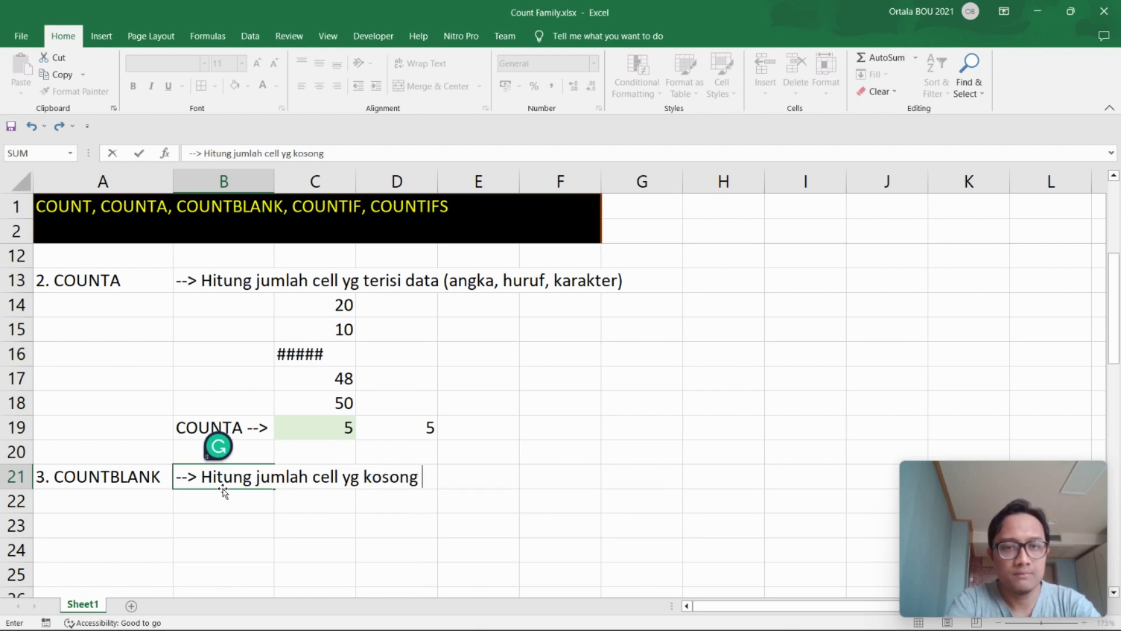
{"action": "type", "text": " saja"}
{"action": "key", "text": "Return"}
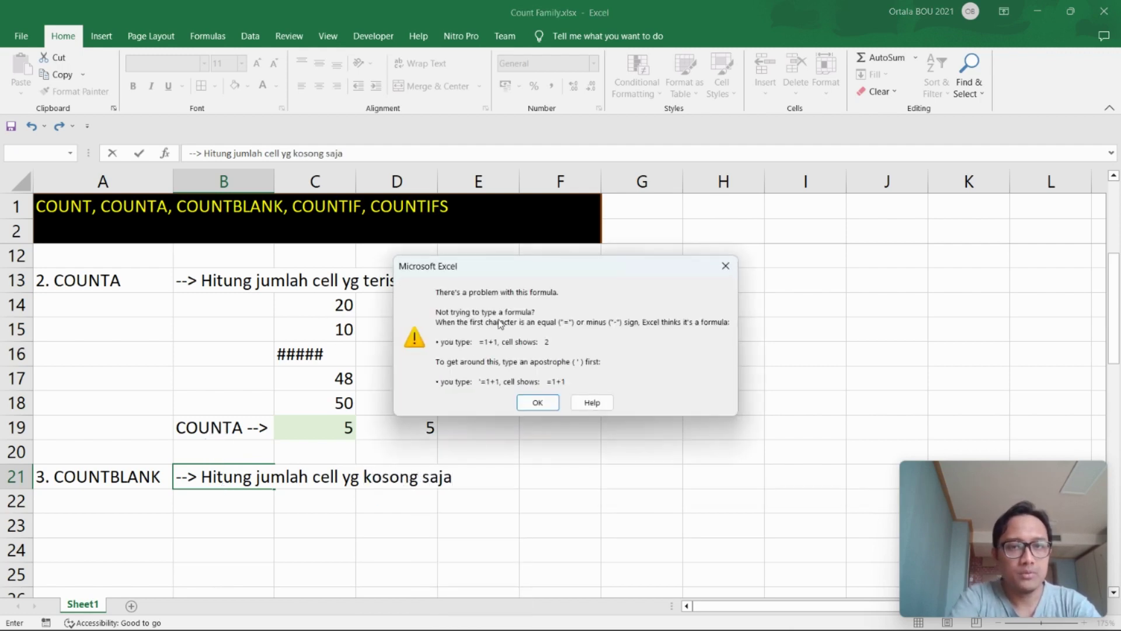
{"action": "left_click", "coordinate": [538, 402]}
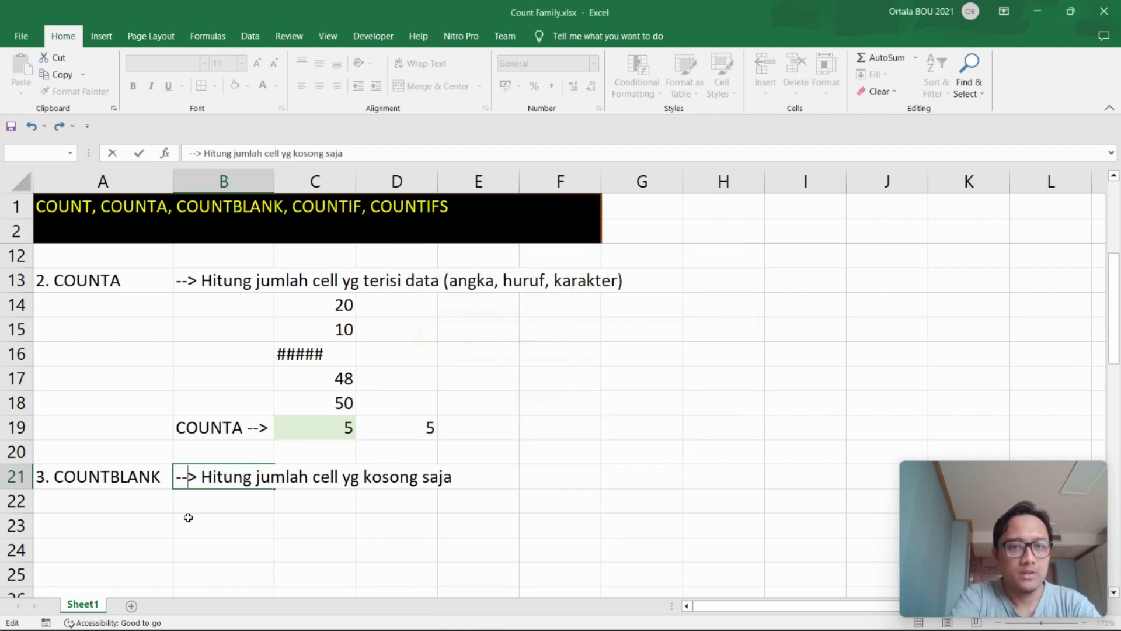
{"action": "type", "text": "'"}
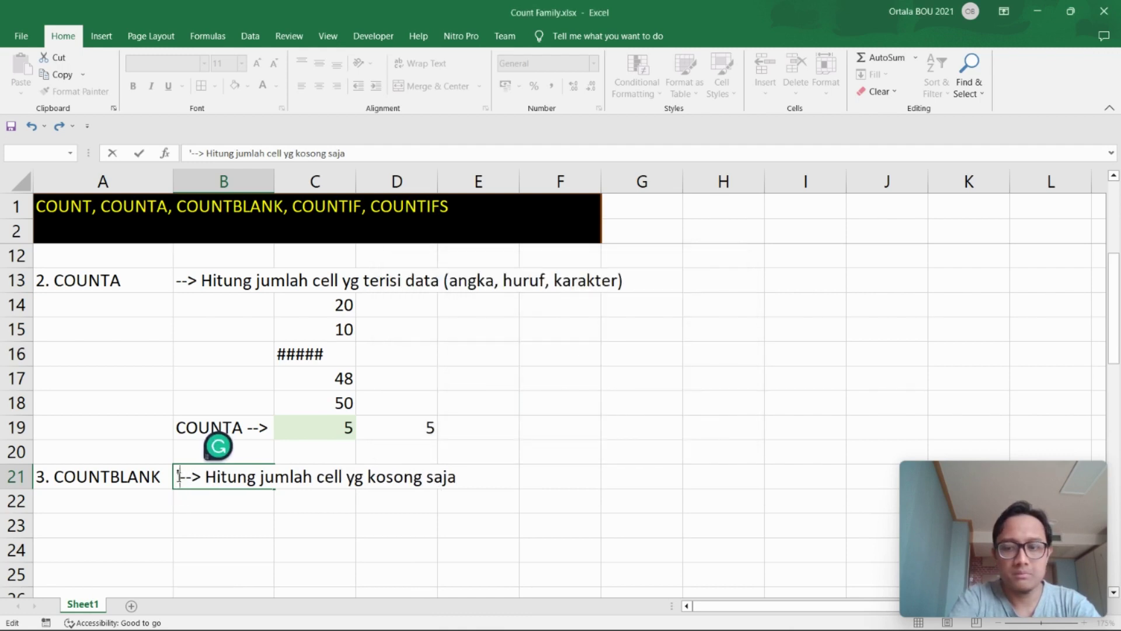
{"action": "key", "text": "Return"}
- Copy the COUNTA example block B14:C19 into B22
{"action": "left_click_drag", "start_coordinate": [231, 428], "coordinate": [320, 423]}
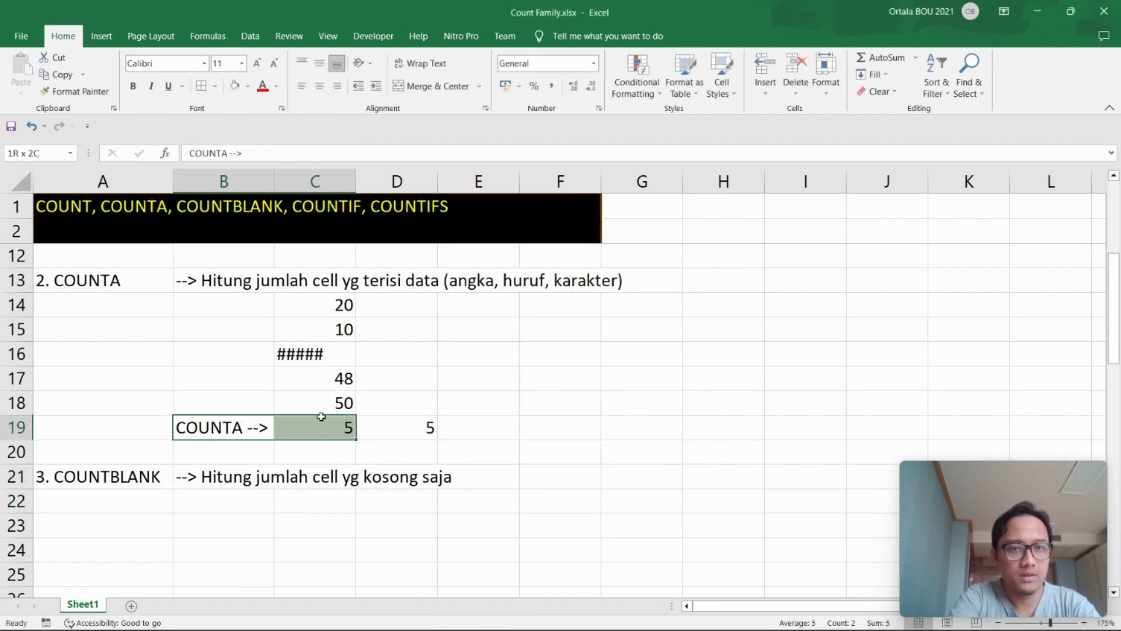
{"action": "mouse_move", "coordinate": [239, 301]}
{"action": "left_mouse_down"}
{"action": "mouse_move", "coordinate": [321, 327]}
{"action": "mouse_move", "coordinate": [320, 427]}
{"action": "left_mouse_up"}
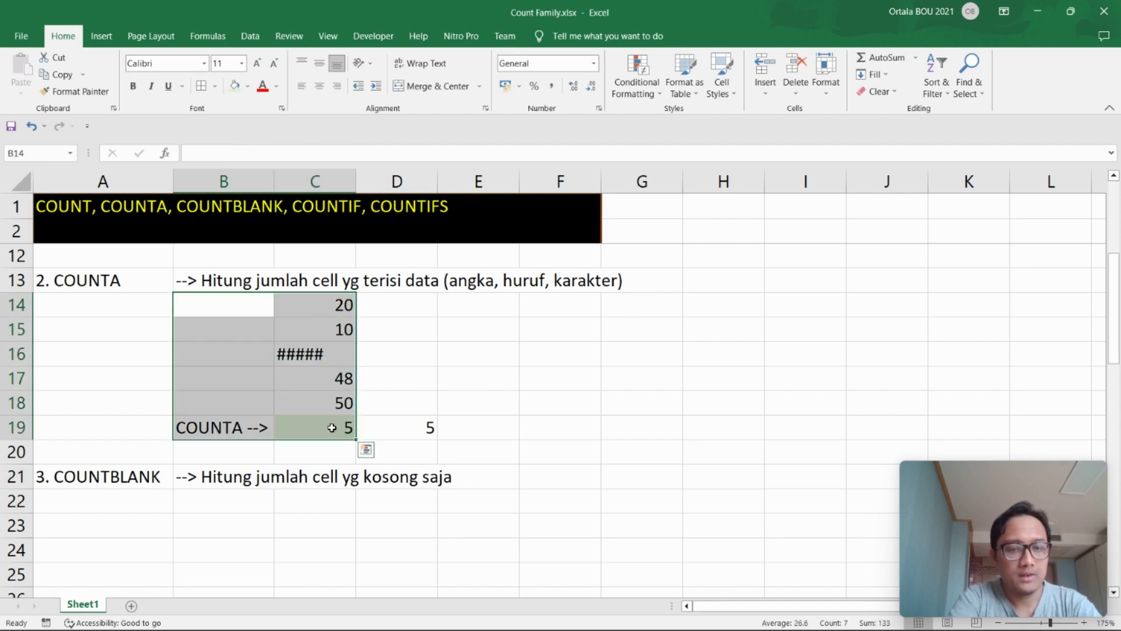
{"action": "key", "text": "ctrl+c"}
{"action": "left_click", "coordinate": [232, 516]}
{"action": "key", "text": "ctrl+v"}
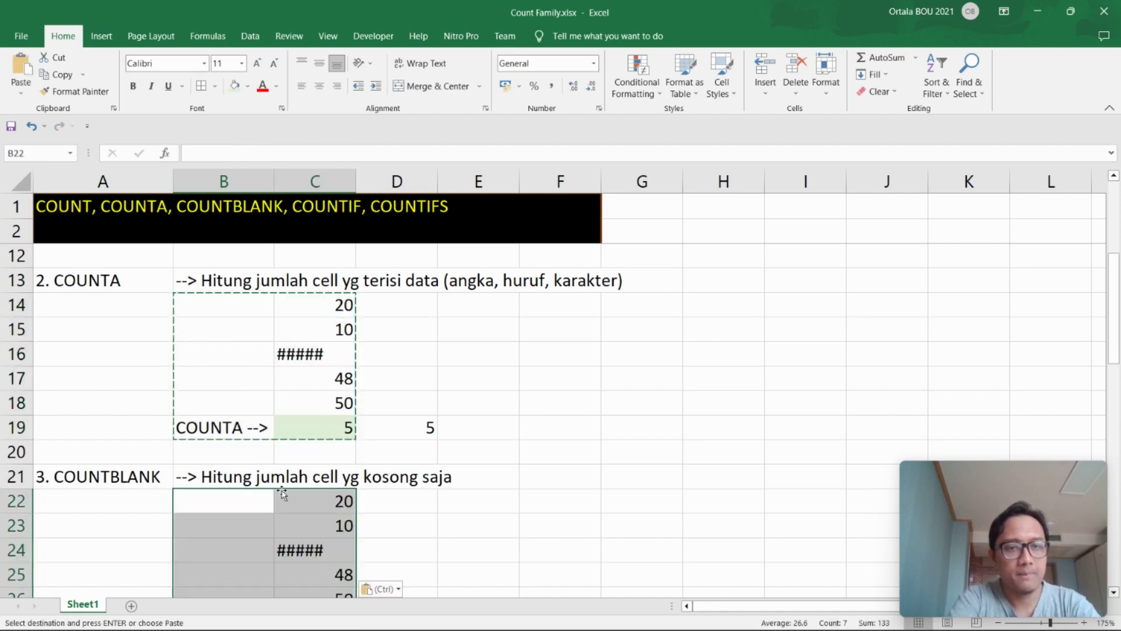
- Relabel B27 as 'COUNTBLANK -->' and widen column B to fit it
{"action": "scroll", "coordinate": [262, 494], "scroll_direction": "down", "scroll_amount": 2}
{"action": "left_click", "coordinate": [240, 477]}
{"action": "double_click", "coordinate": [240, 477]}
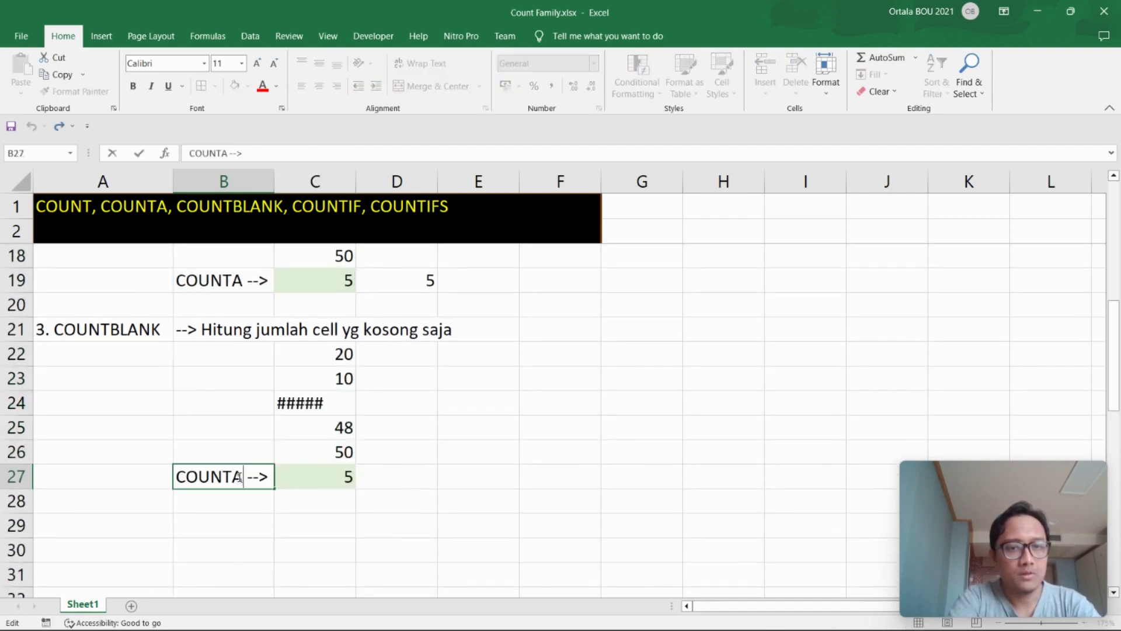
{"action": "key", "text": "BackSpace"}
{"action": "type", "text": "B"}
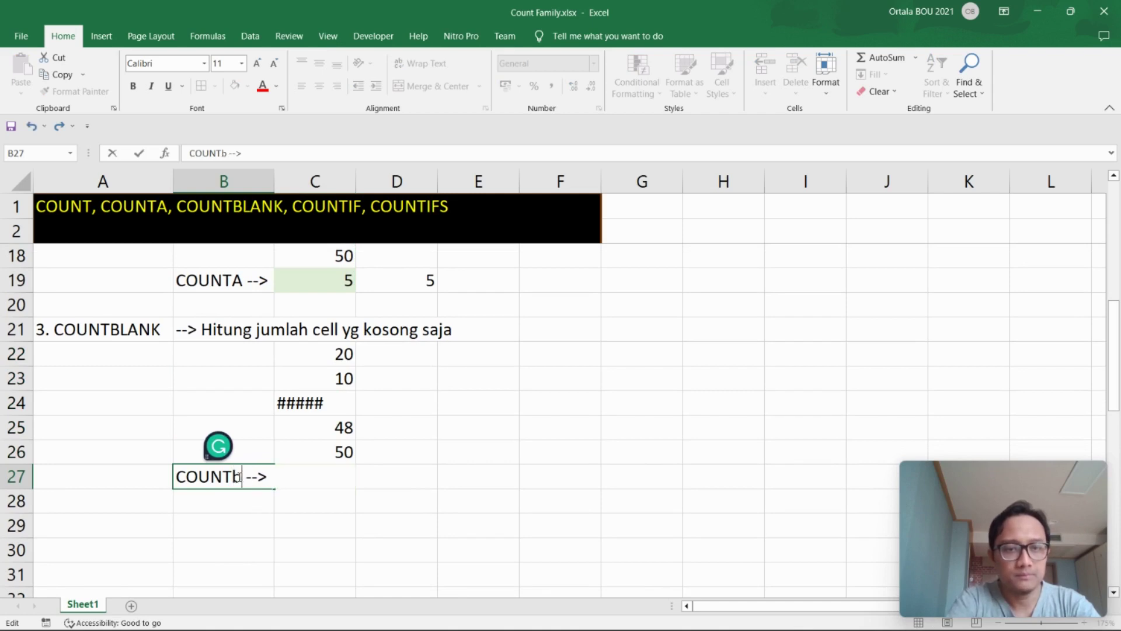
{"action": "type", "text": "AN"}
{"action": "key", "text": "BackSpace"}
{"action": "key", "text": "BackSpace"}
{"action": "key", "text": "BackSpace"}
{"action": "type", "text": "BA"}
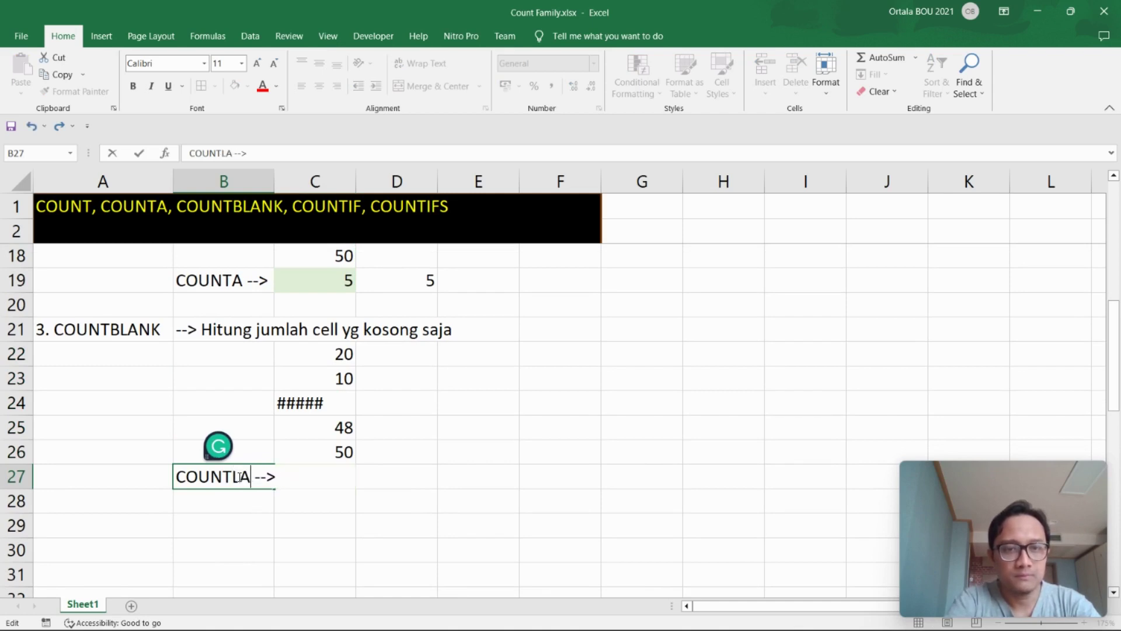
{"action": "key", "text": "BackSpace"}
{"action": "key", "text": "BackSpace"}
{"action": "type", "text": "BLANK"}
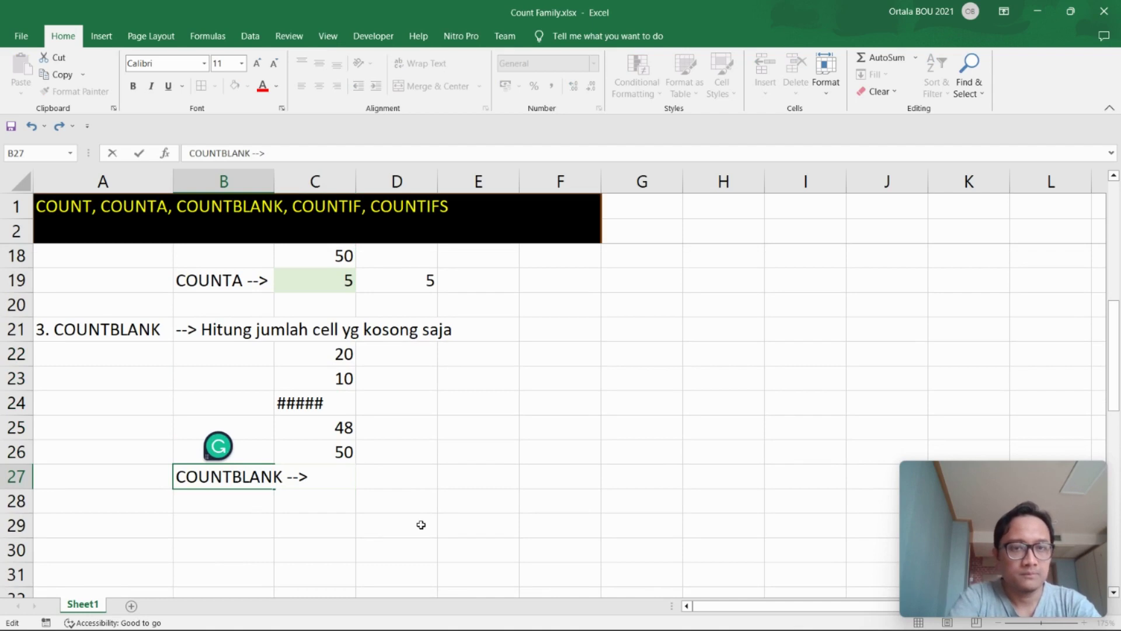
{"action": "left_click", "coordinate": [420, 523]}
{"action": "left_click_drag", "start_coordinate": [272, 179], "coordinate": [314, 180]}
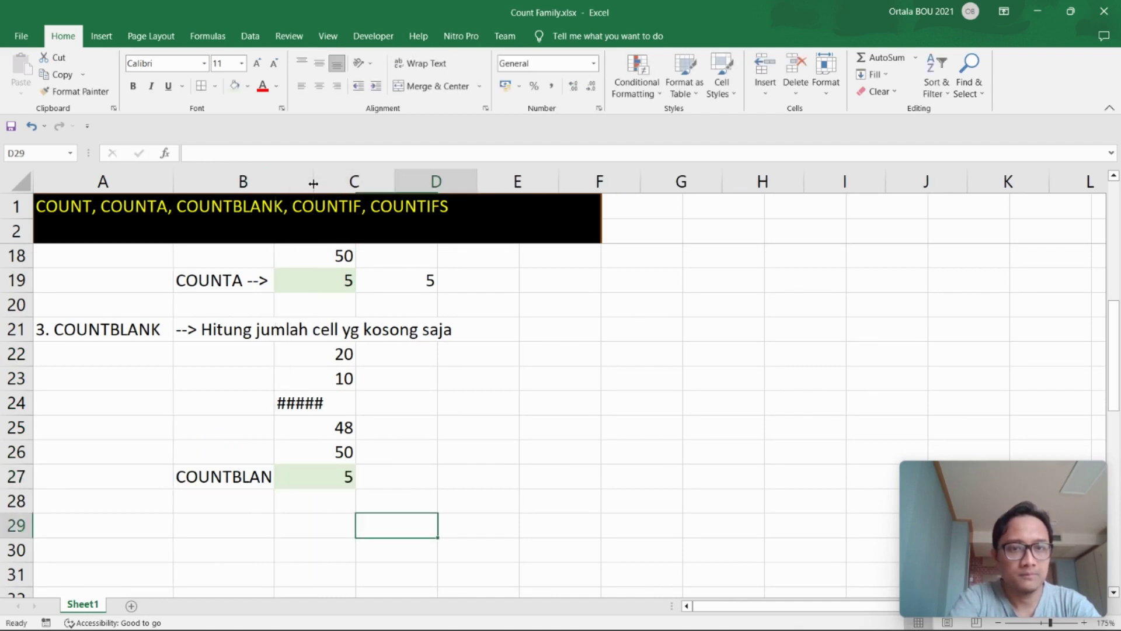
- Replace the C27 formula with =COUNTBLANK(C22:C26)
{"action": "left_click", "coordinate": [374, 482]}
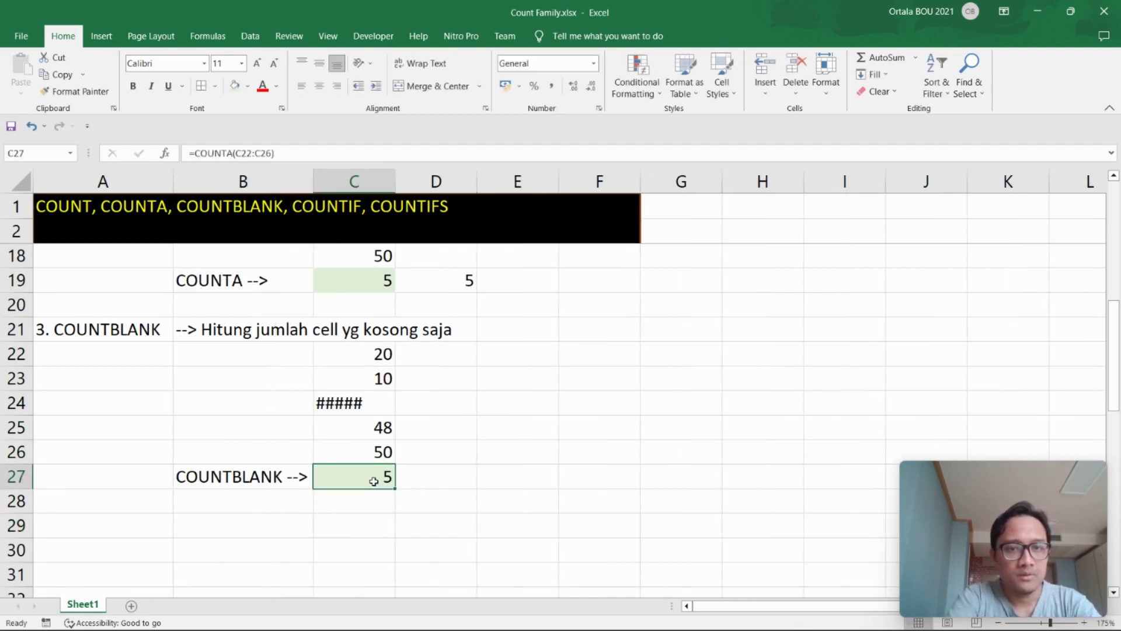
{"action": "key", "text": "Delete"}
{"action": "type", "text": "=C"}
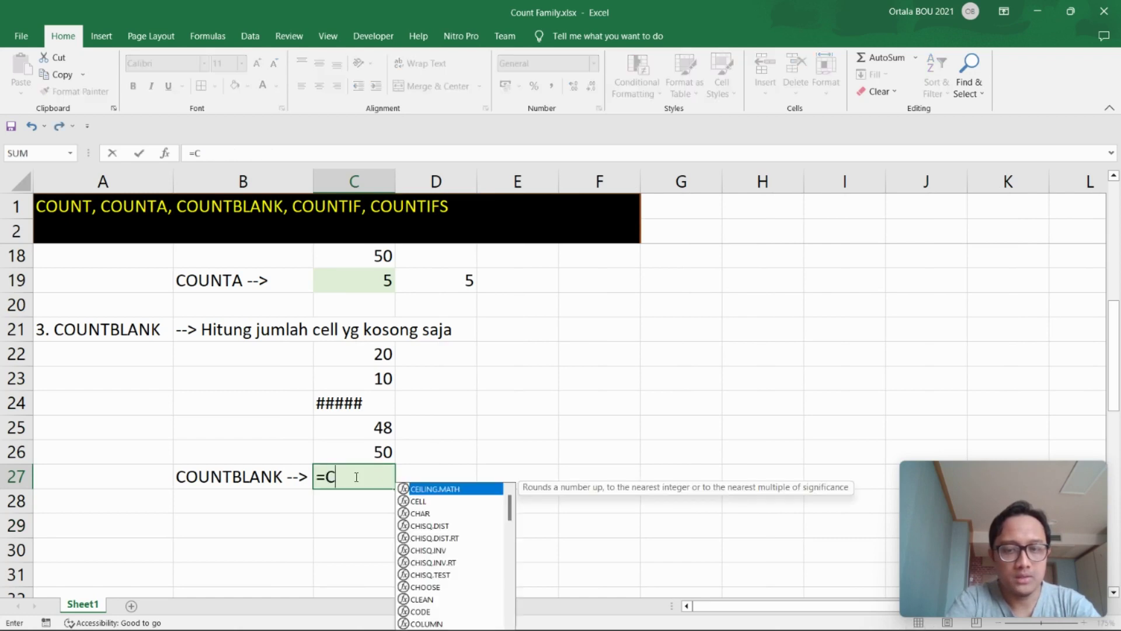
{"action": "type", "text": "OUNTBLANK"}
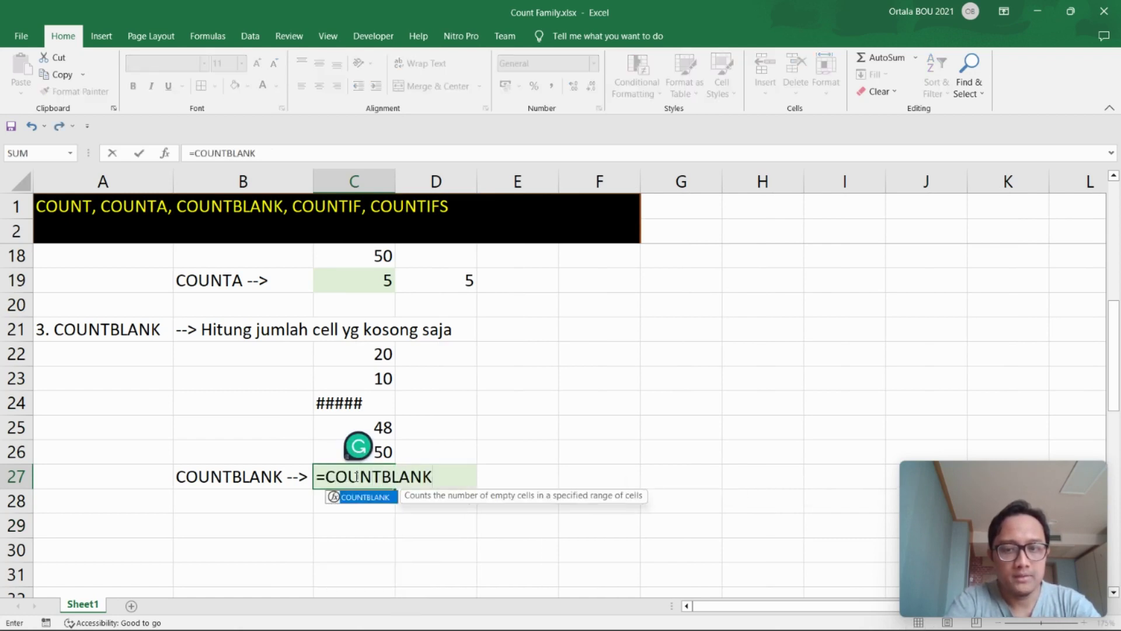
{"action": "type", "text": "("}
{"action": "left_click_drag", "start_coordinate": [380, 349], "coordinate": [358, 448]}
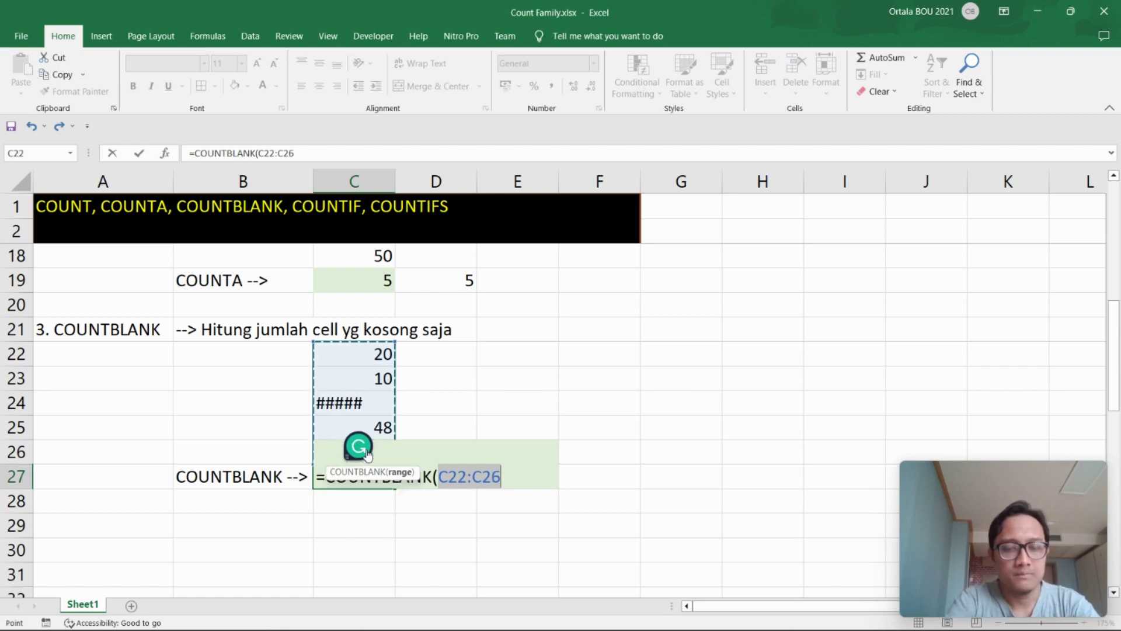
{"action": "type", "text": ")"}
{"action": "key", "text": "Return"}
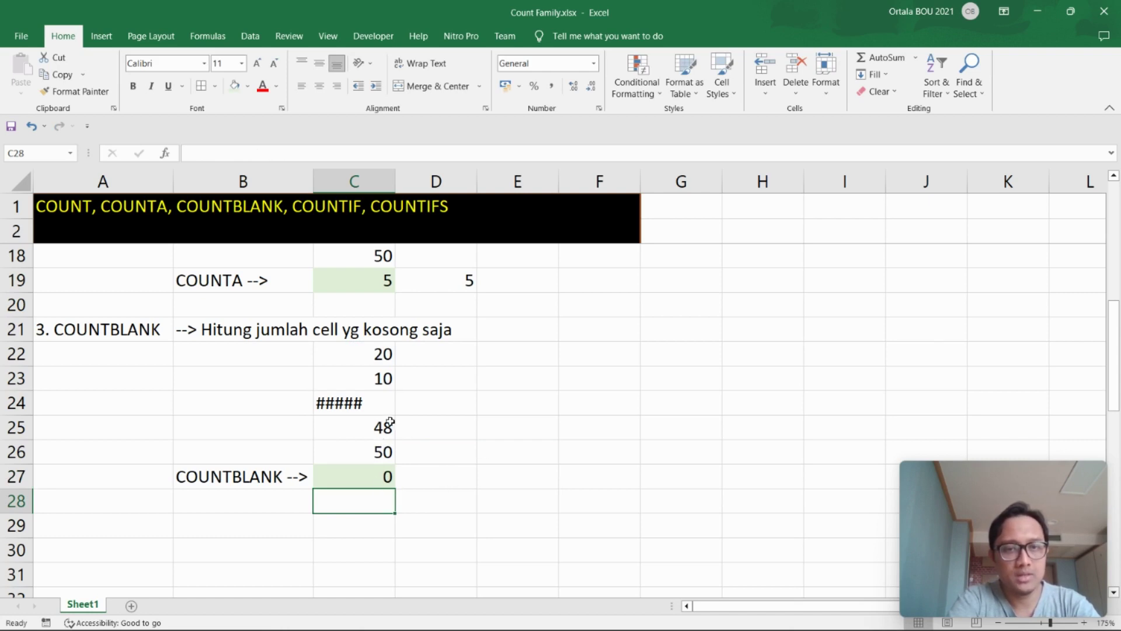
- Empty cells C24 and C23 so the blank count shows 2
{"action": "left_click", "coordinate": [372, 404]}
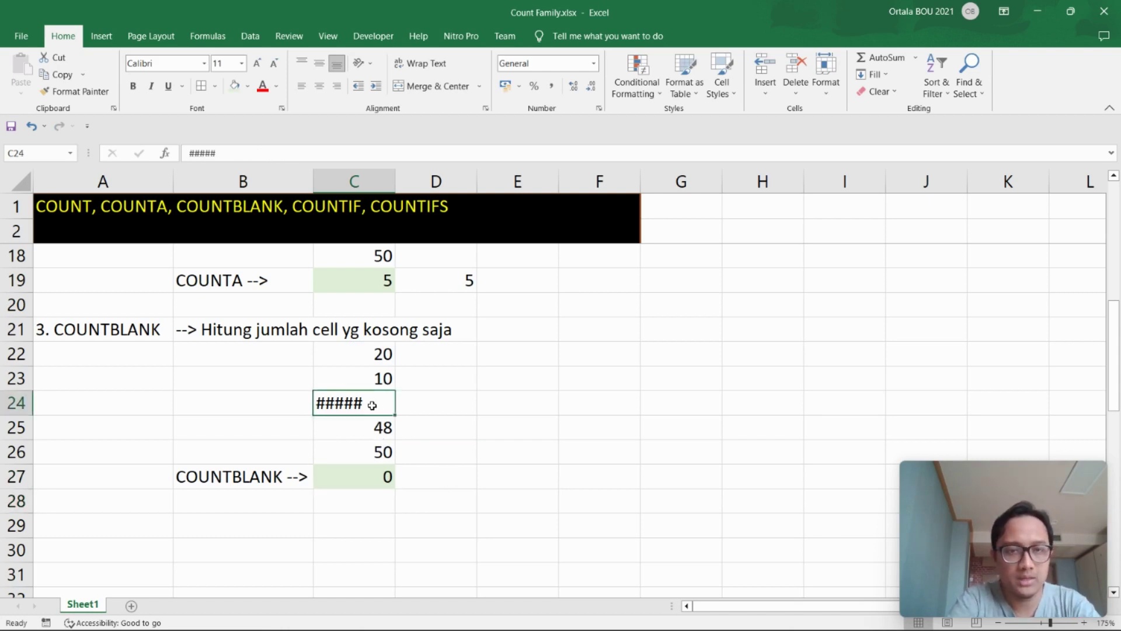
{"action": "key", "text": "Delete"}
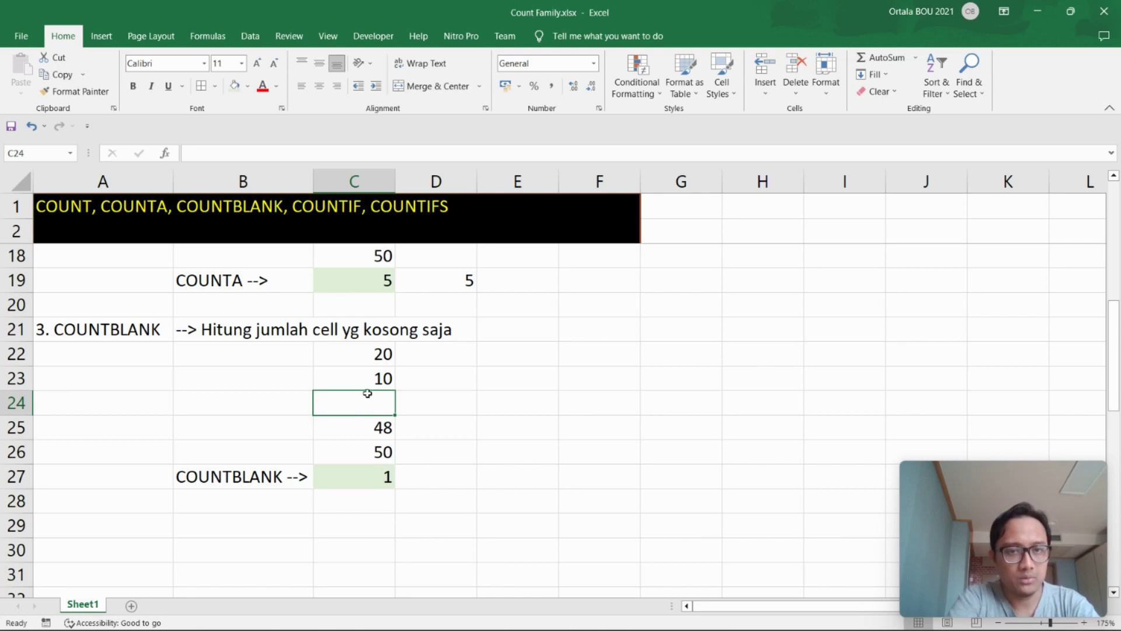
{"action": "left_click", "coordinate": [365, 378]}
{"action": "key", "text": "Delete"}
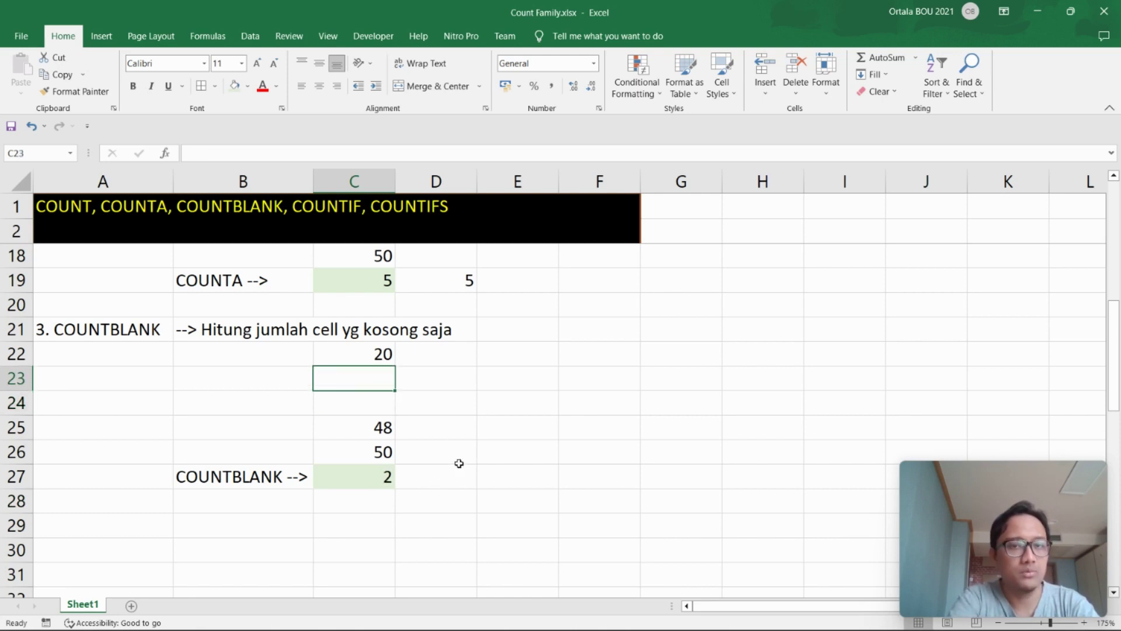
{"action": "left_click", "coordinate": [445, 477]}
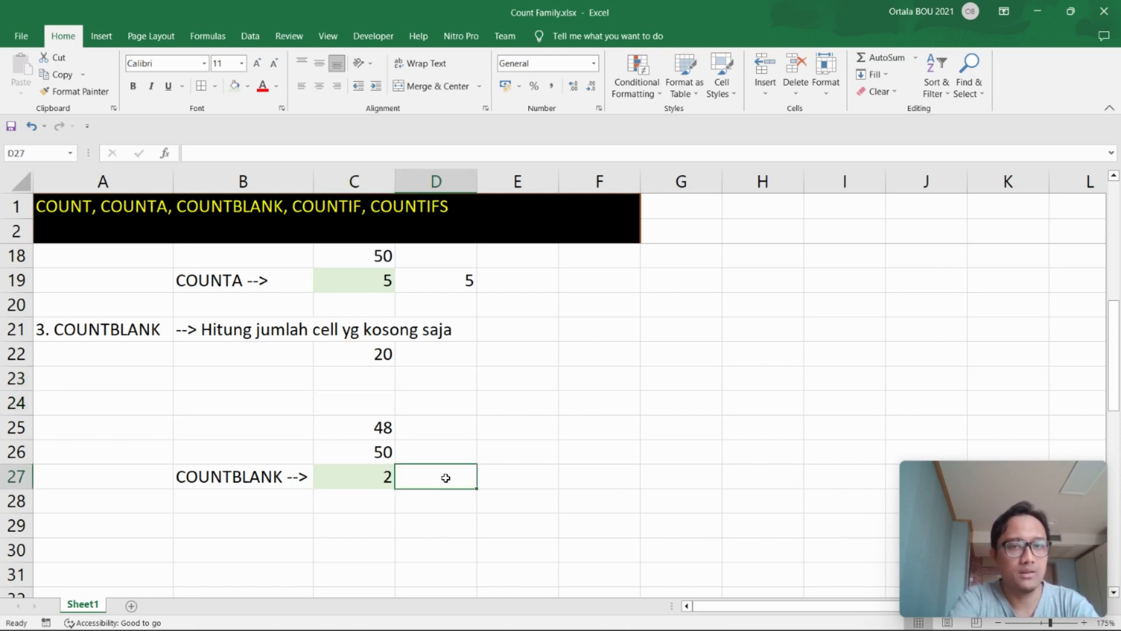
{"action": "left_click", "coordinate": [90, 519]}
- Enter the heading '4. COUNTIF' in A29, cancelling a first attempt at the B29 description
{"action": "type", "text": "4. "}
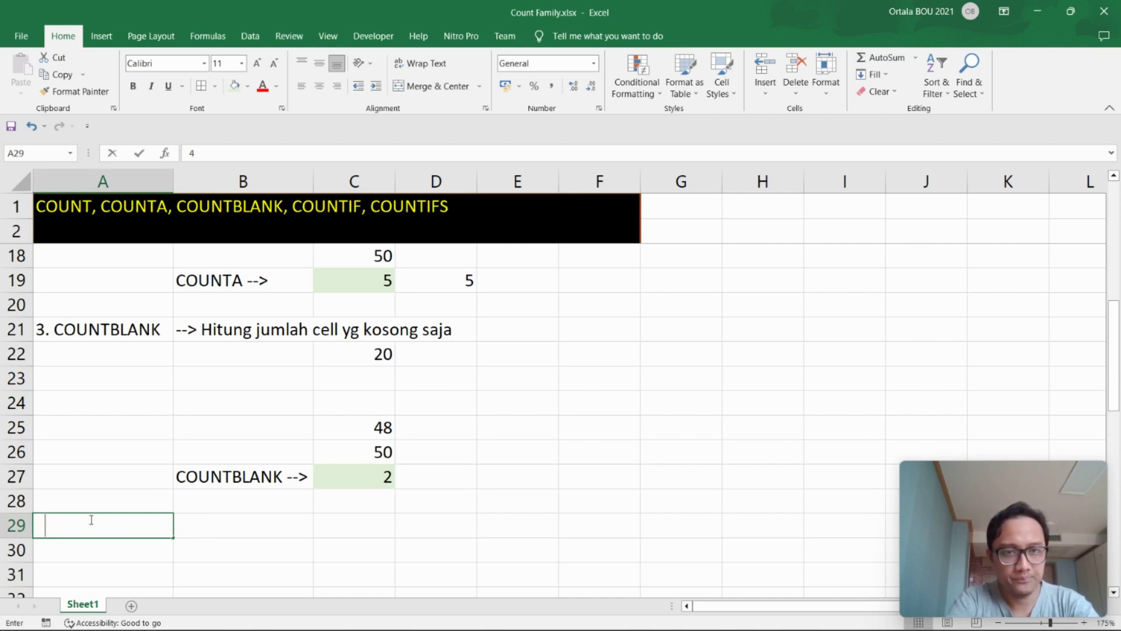
{"action": "type", "text": "COUNTIF"}
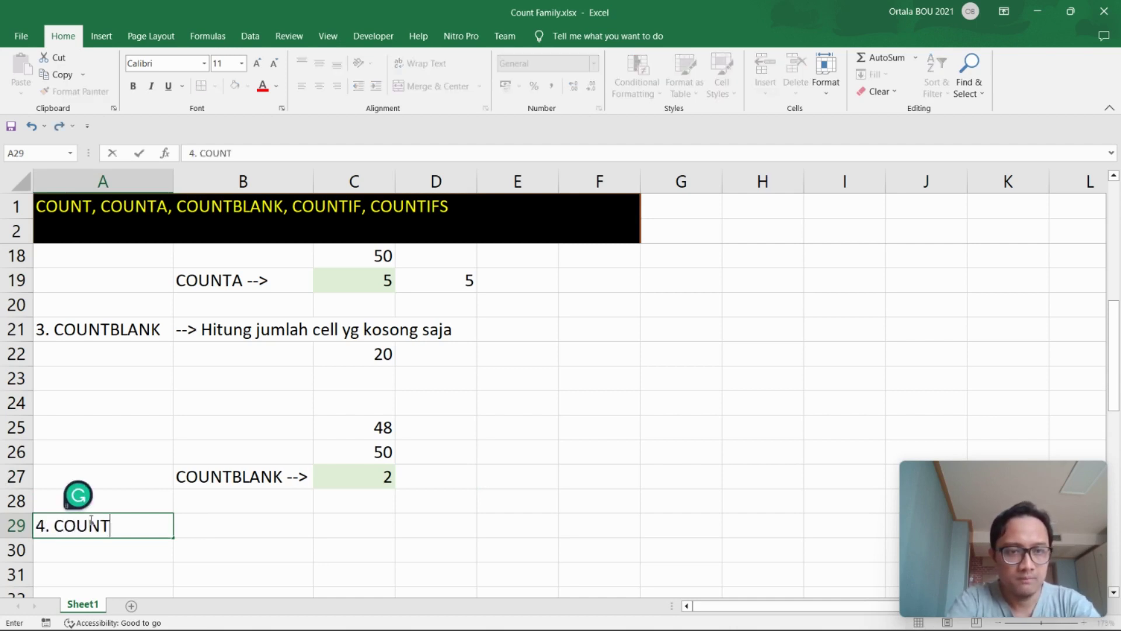
{"action": "left_click", "coordinate": [194, 519]}
{"action": "type", "text": "-->"}
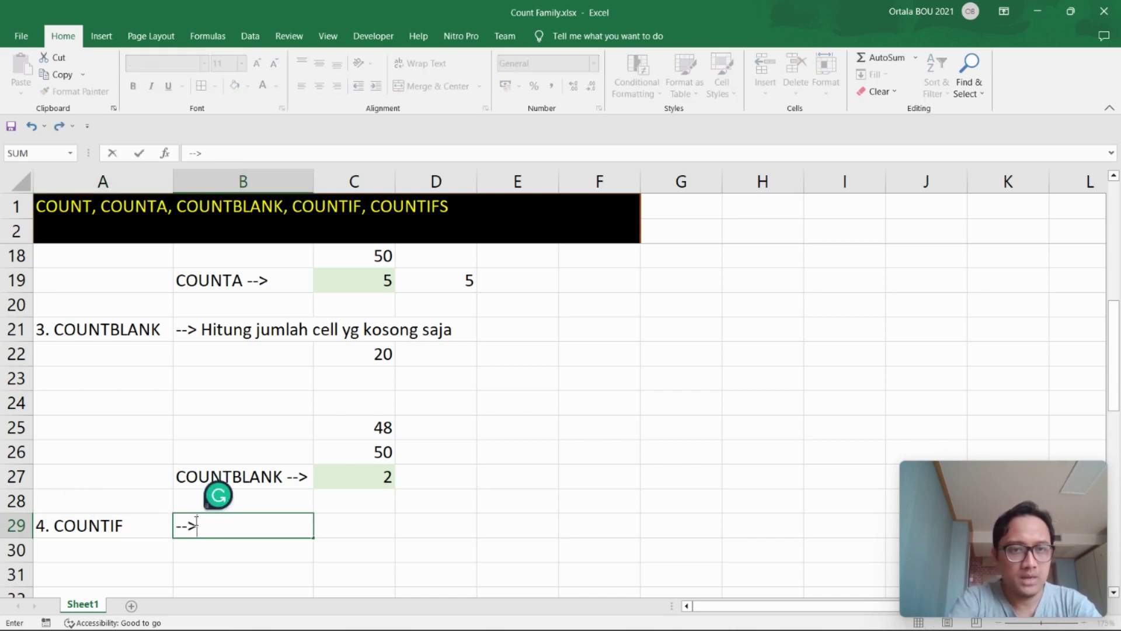
{"action": "left_click", "coordinate": [140, 421]}
{"action": "key", "text": "BackSpace"}
{"action": "key", "text": "BackSpace"}
{"action": "key", "text": "BackSpace"}
{"action": "key", "text": "Escape"}
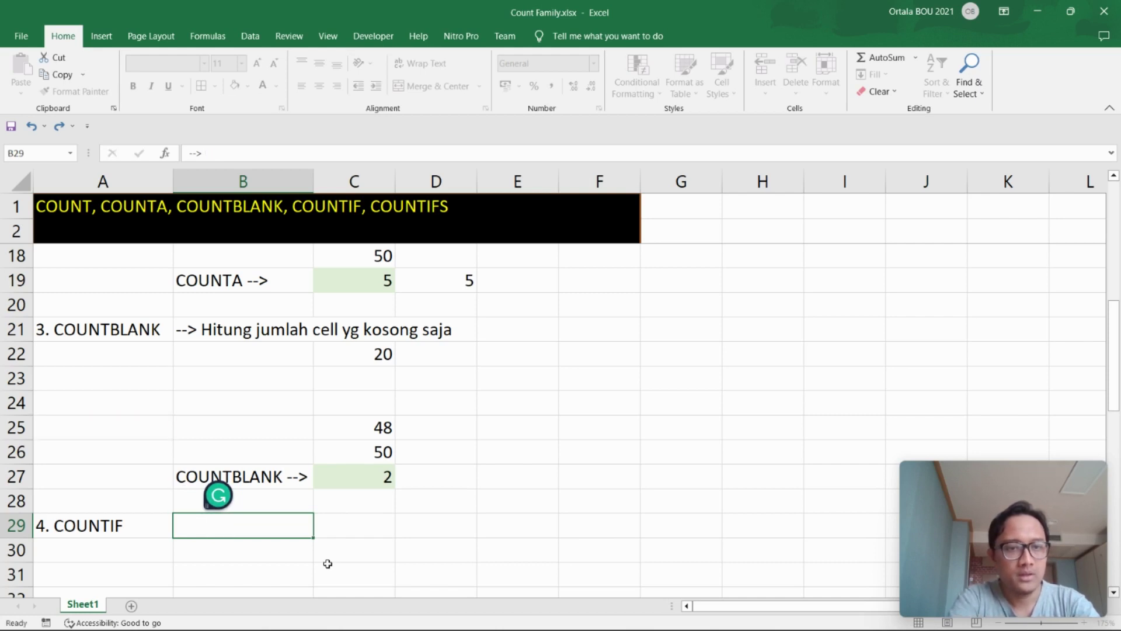
{"action": "scroll", "coordinate": [283, 499], "scroll_direction": "up", "scroll_amount": 2}
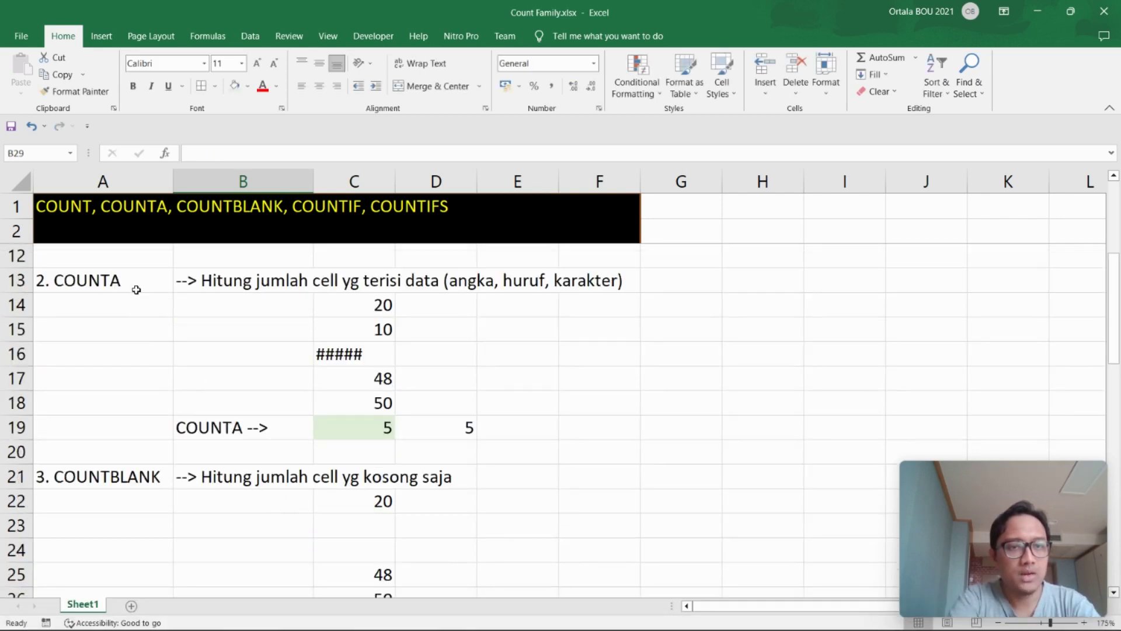
{"action": "scroll", "coordinate": [136, 289], "scroll_direction": "down", "scroll_amount": 2}
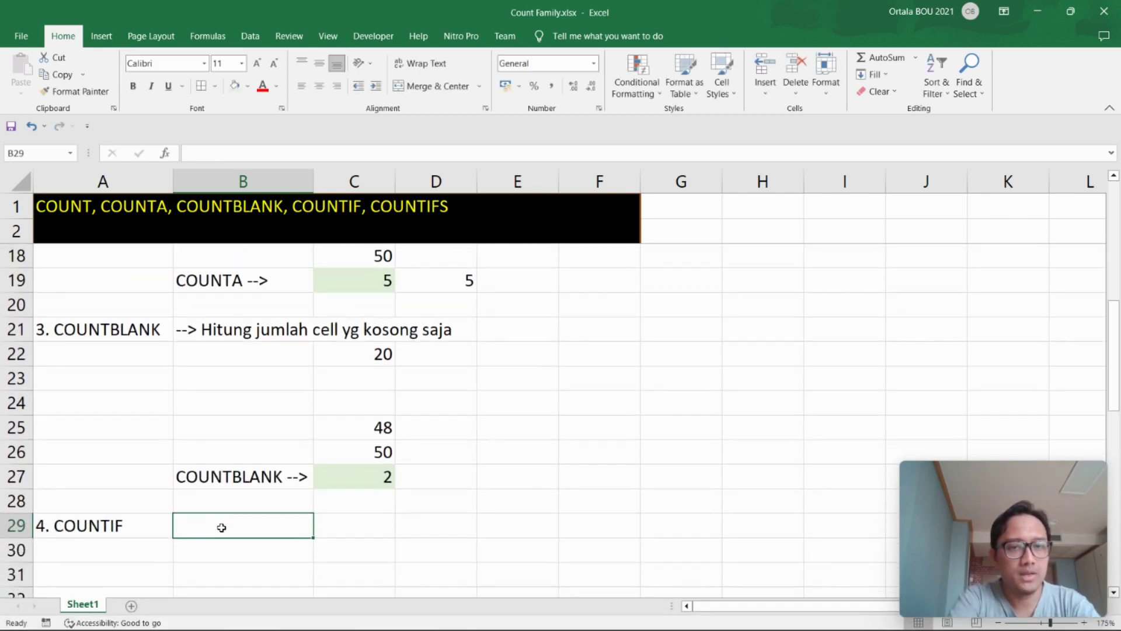
- Type '--> Hitung jumlah cell yg terisi data, tetapi yg memenuhi kriteria tertentu saja' into B29
{"action": "type", "text": "-"}
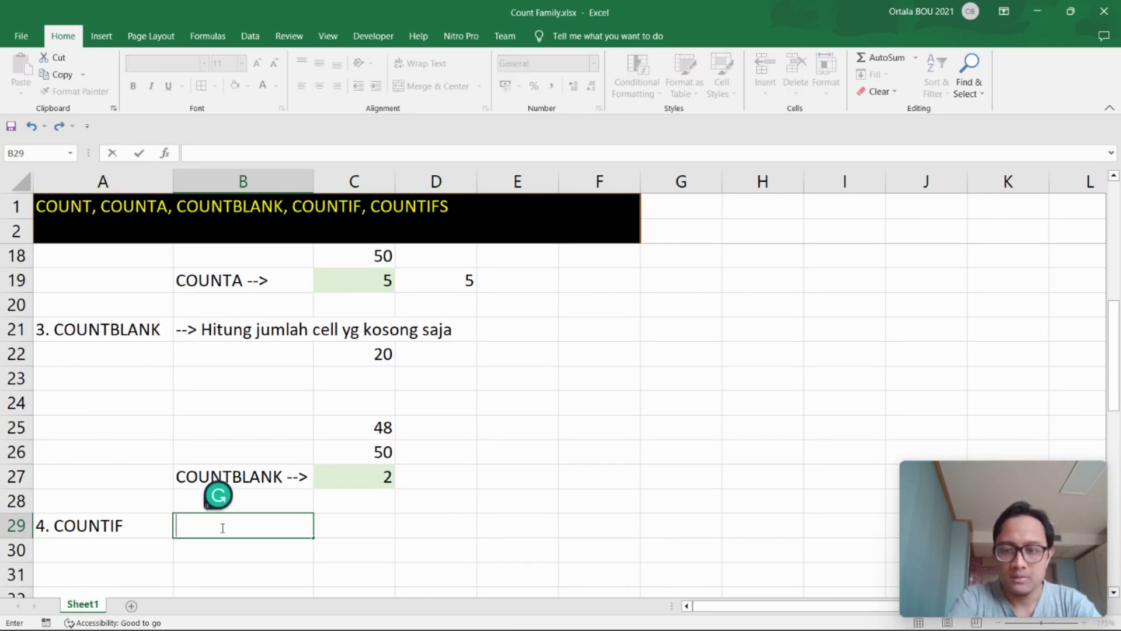
{"action": "type", "text": "'-->"}
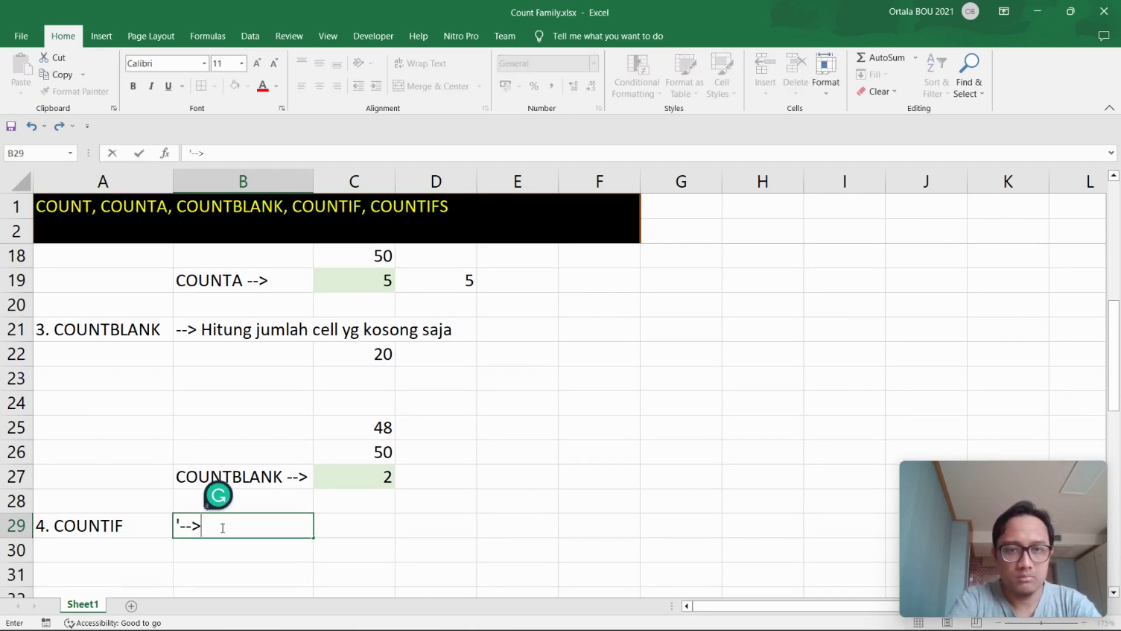
{"action": "type", "text": "UN"}
{"action": "key", "text": "BackSpace"}
{"action": "key", "text": "BackSpace"}
{"action": "key", "text": "BackSpace"}
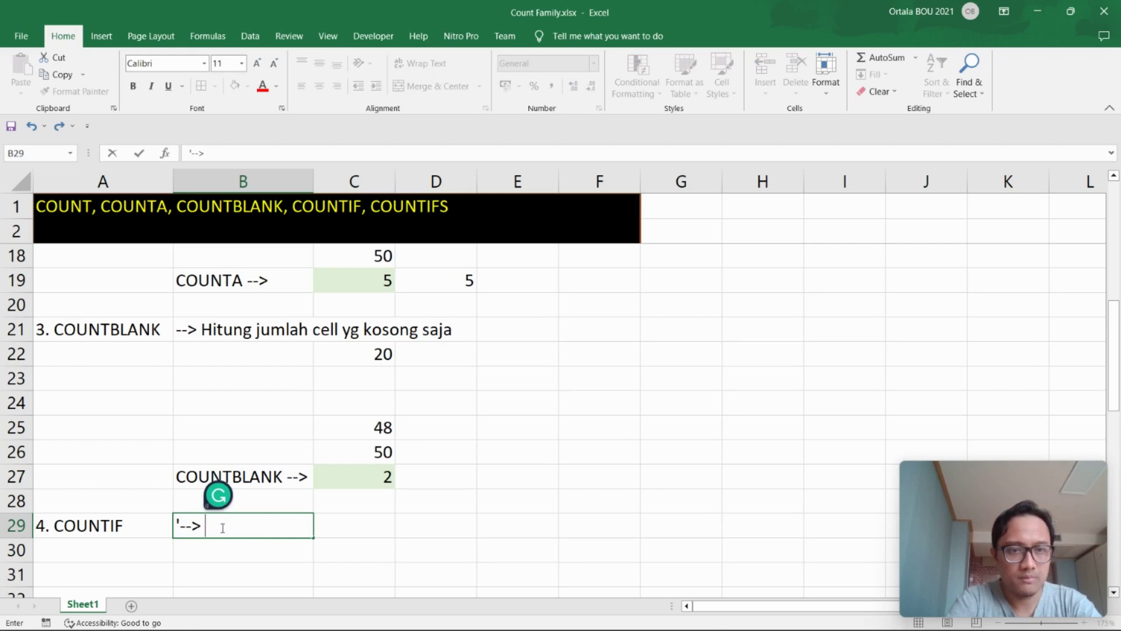
{"action": "type", "text": "Hitung ju"}
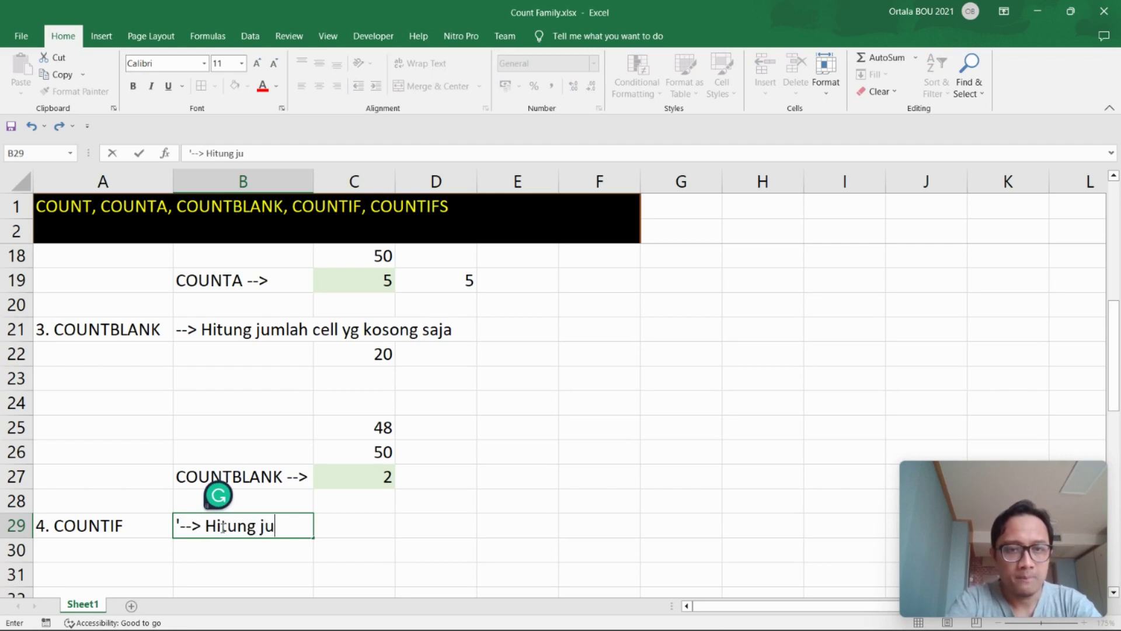
{"action": "type", "text": "mkah"}
{"action": "key", "text": "BackSpace"}
{"action": "key", "text": "BackSpace"}
{"action": "key", "text": "BackSpace"}
{"action": "type", "text": "lah "}
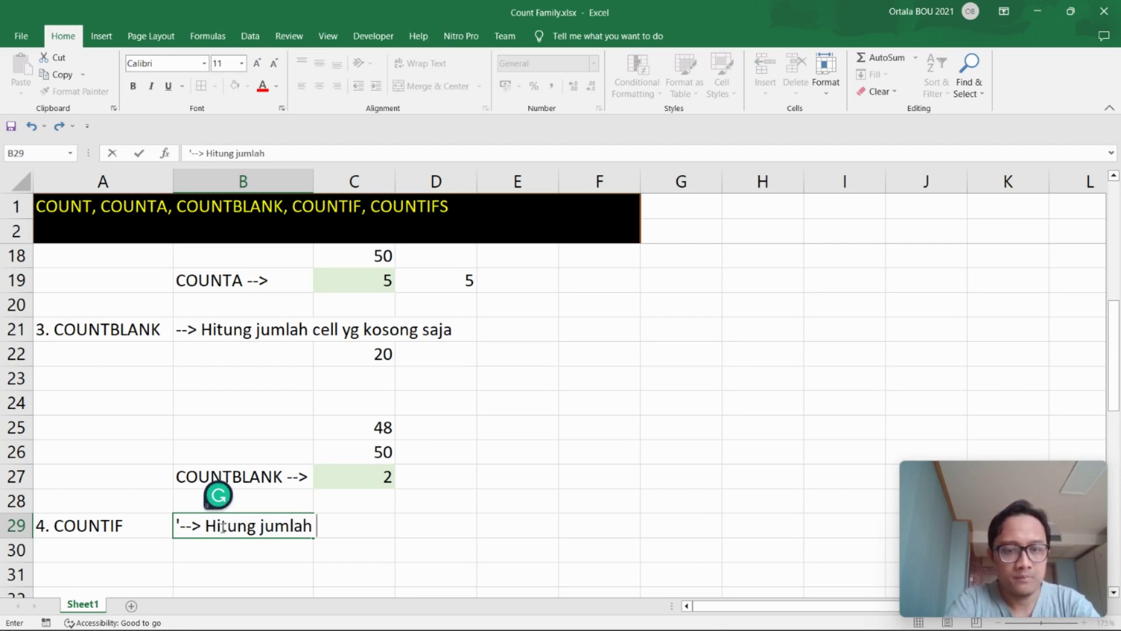
{"action": "type", "text": "cell yg terisi"}
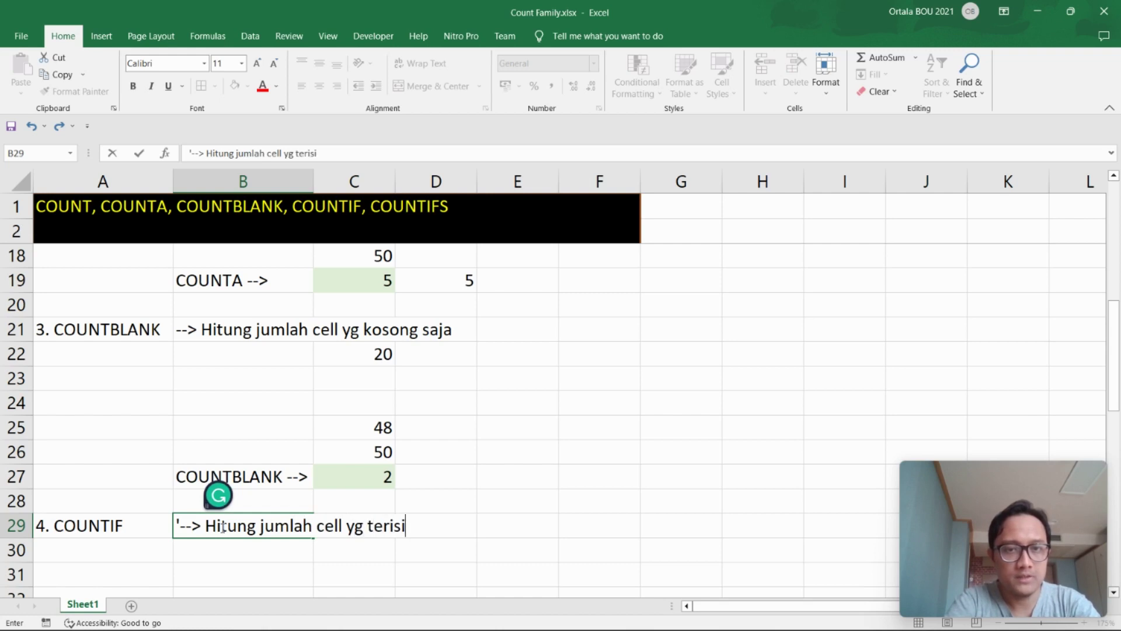
{"action": "type", "text": " data, te"}
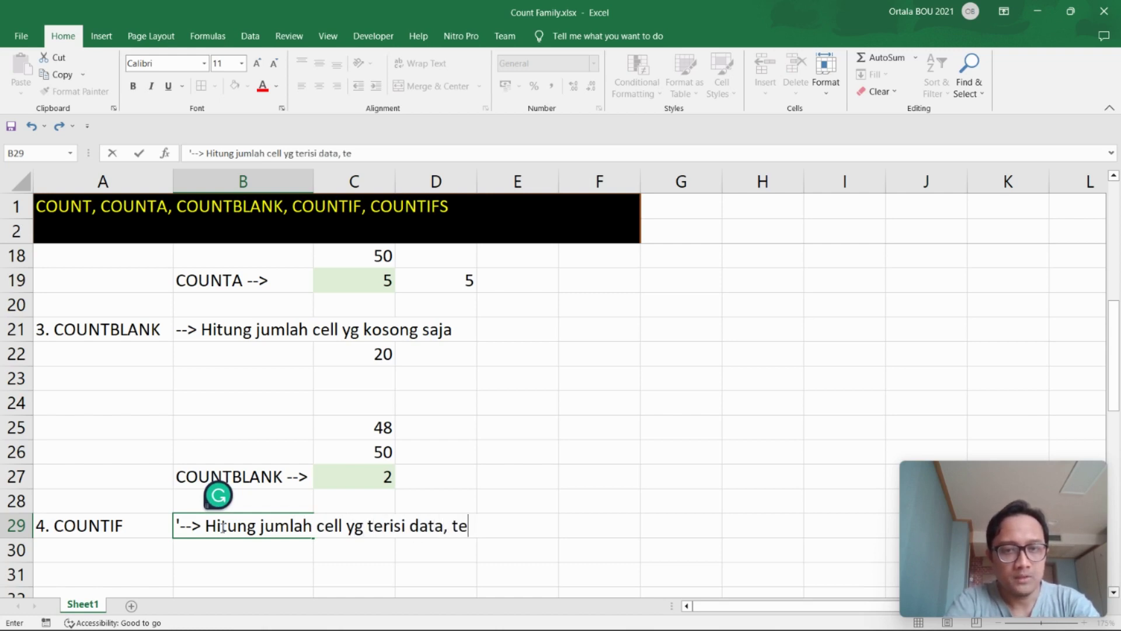
{"action": "type", "text": "ap"}
{"action": "key", "text": "BackSpace"}
{"action": "type", "text": "etapi yg"}
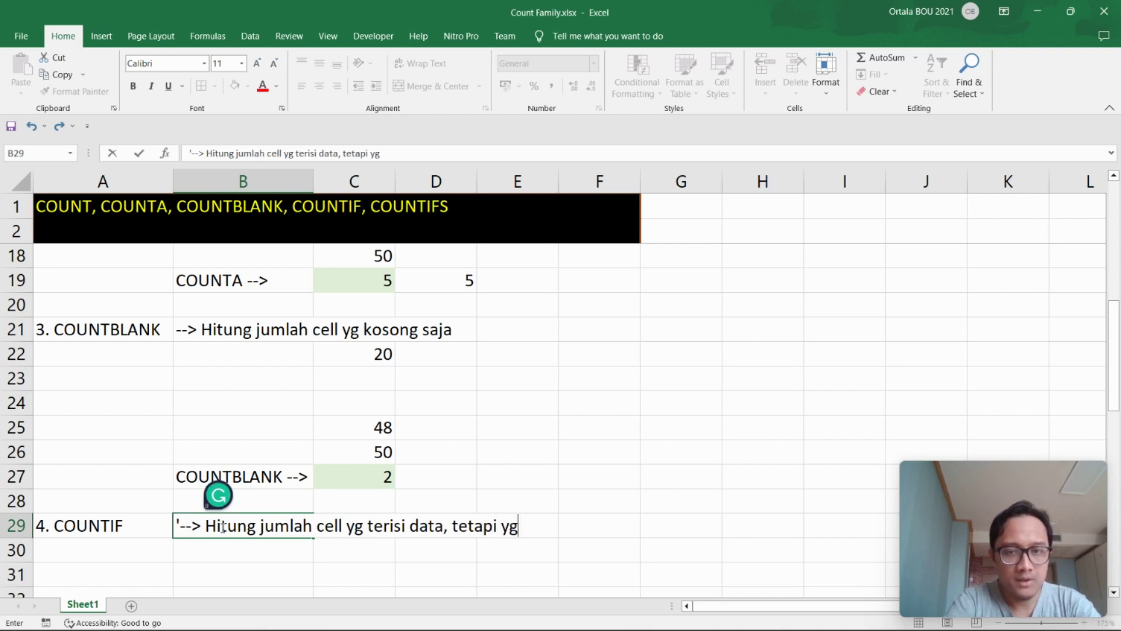
{"action": "type", "text": " memenuhi kriteria te"}
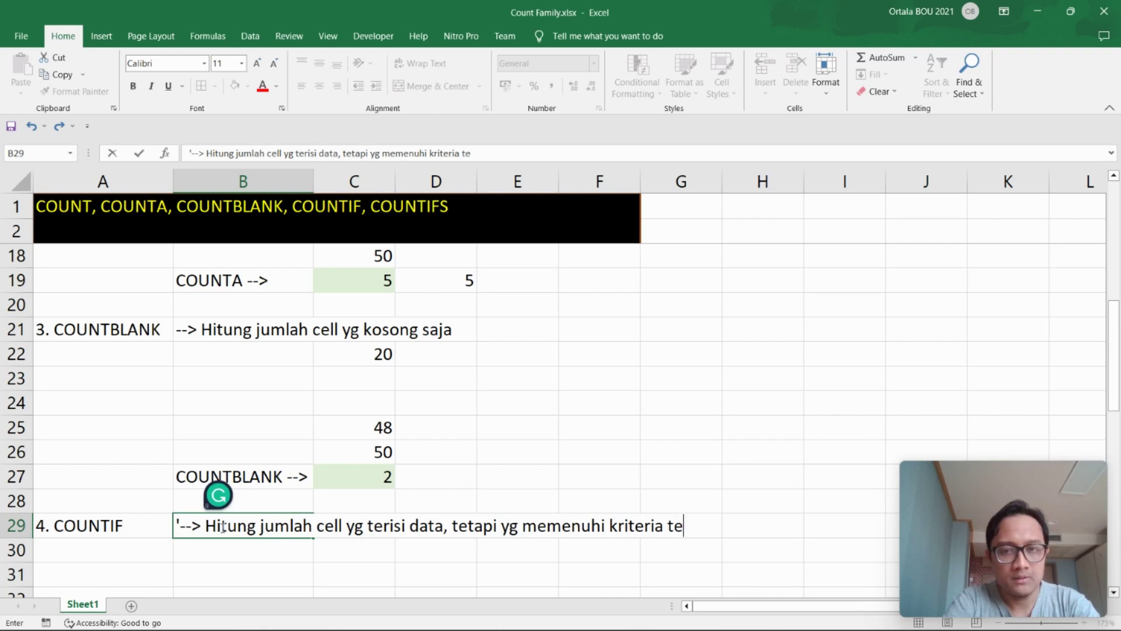
{"action": "type", "text": "rtentu saja"}
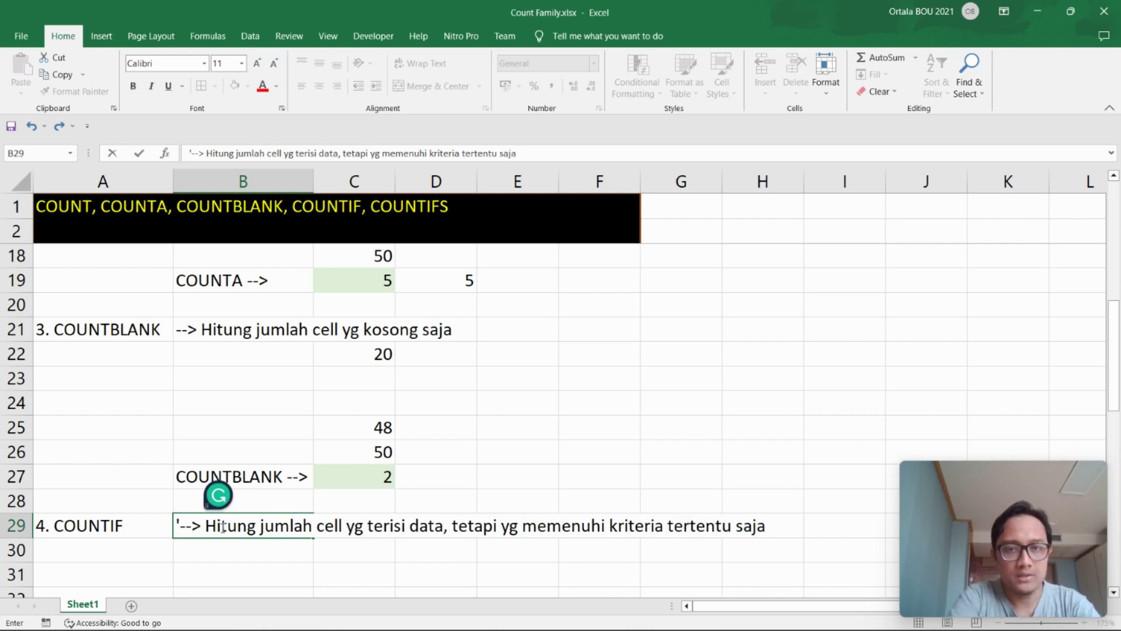
{"action": "key", "text": "Return"}
{"action": "left_click", "coordinate": [508, 468]}
- Copy the COUNT example block B6:C11 to B30 under the COUNTIF heading
{"action": "scroll", "coordinate": [508, 468], "scroll_direction": "up", "scroll_amount": 3}
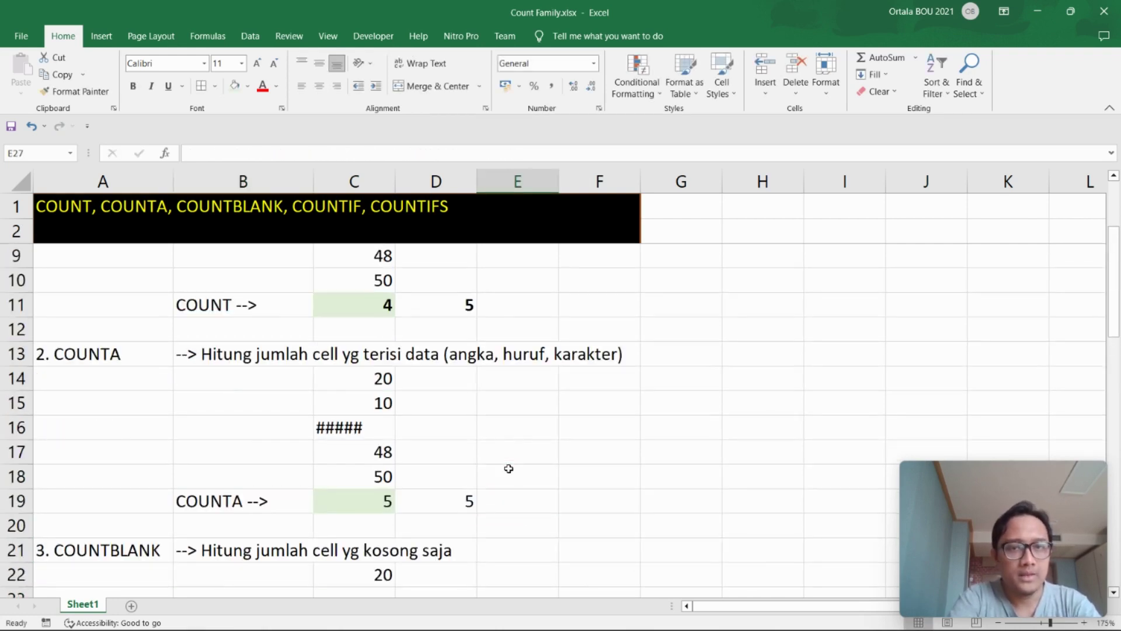
{"action": "scroll", "coordinate": [508, 468], "scroll_direction": "up", "scroll_amount": 2}
{"action": "left_click_drag", "start_coordinate": [376, 327], "coordinate": [375, 423]}
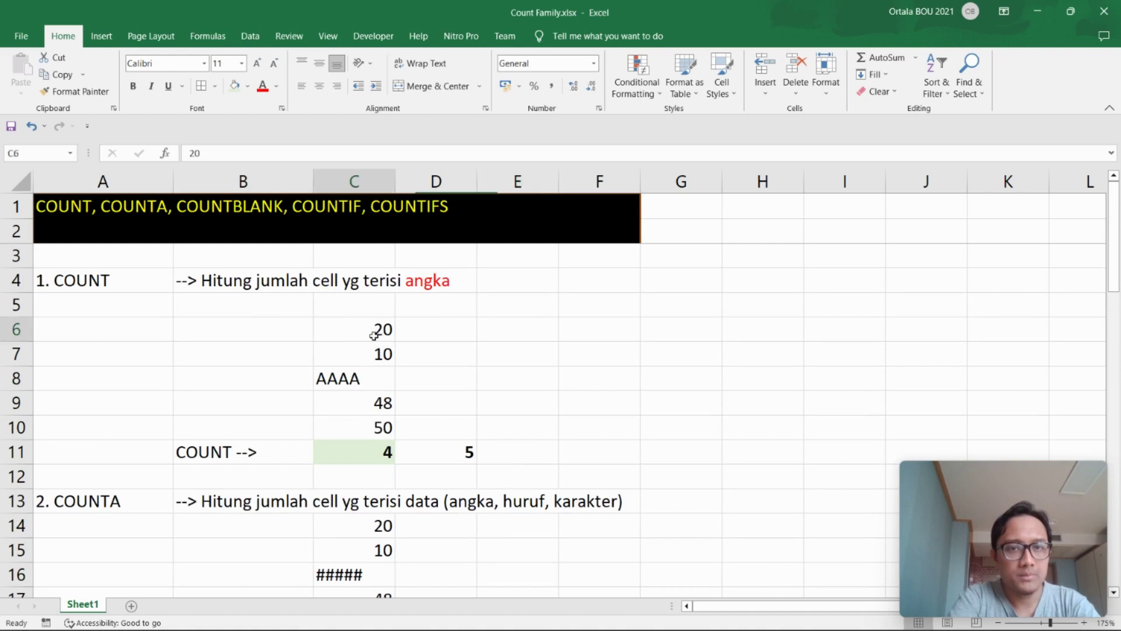
{"action": "left_click", "coordinate": [268, 453], "text": "shift"}
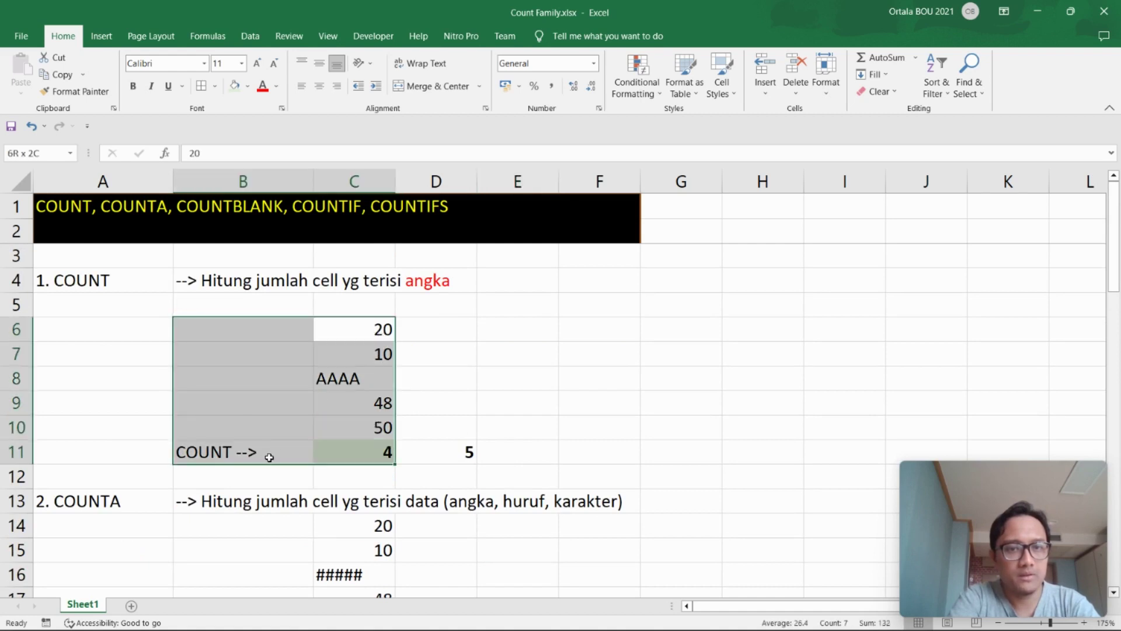
{"action": "key", "text": "ctrl+c"}
{"action": "scroll", "coordinate": [303, 445], "scroll_direction": "down", "scroll_amount": 4}
{"action": "scroll", "coordinate": [303, 446], "scroll_direction": "down", "scroll_amount": 5}
{"action": "scroll", "coordinate": [303, 445], "scroll_direction": "up", "scroll_amount": 2}
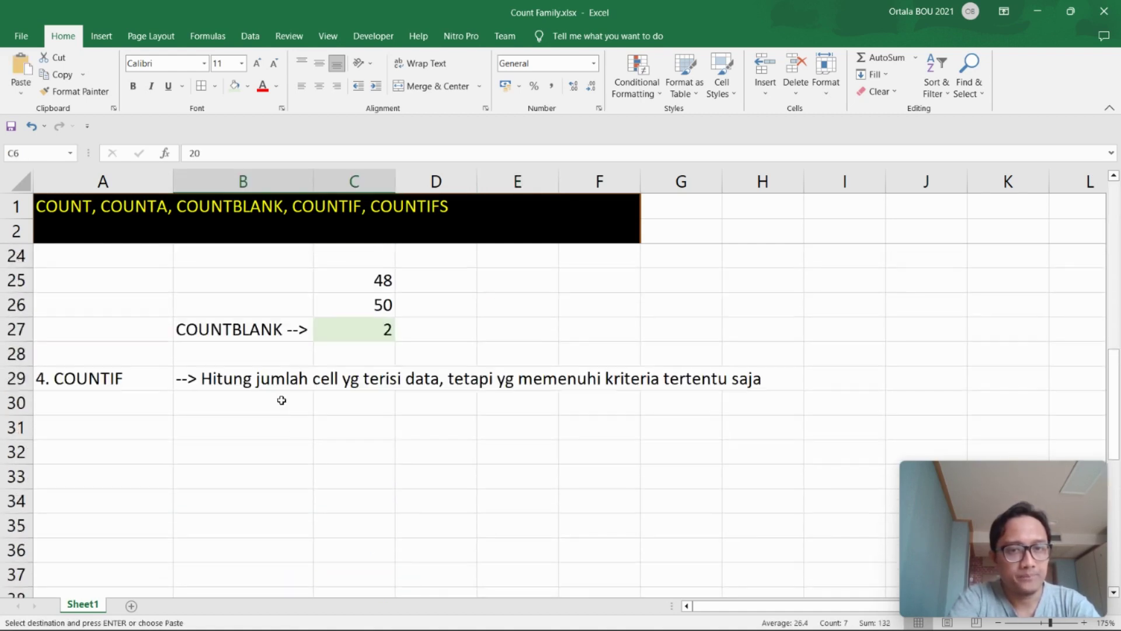
{"action": "left_click", "coordinate": [280, 400]}
{"action": "key", "text": "ctrl+v"}
- Change C32 to 20 and clear the copied COUNT label and formula in row 35
{"action": "left_click", "coordinate": [420, 479]}
{"action": "left_click", "coordinate": [373, 451]}
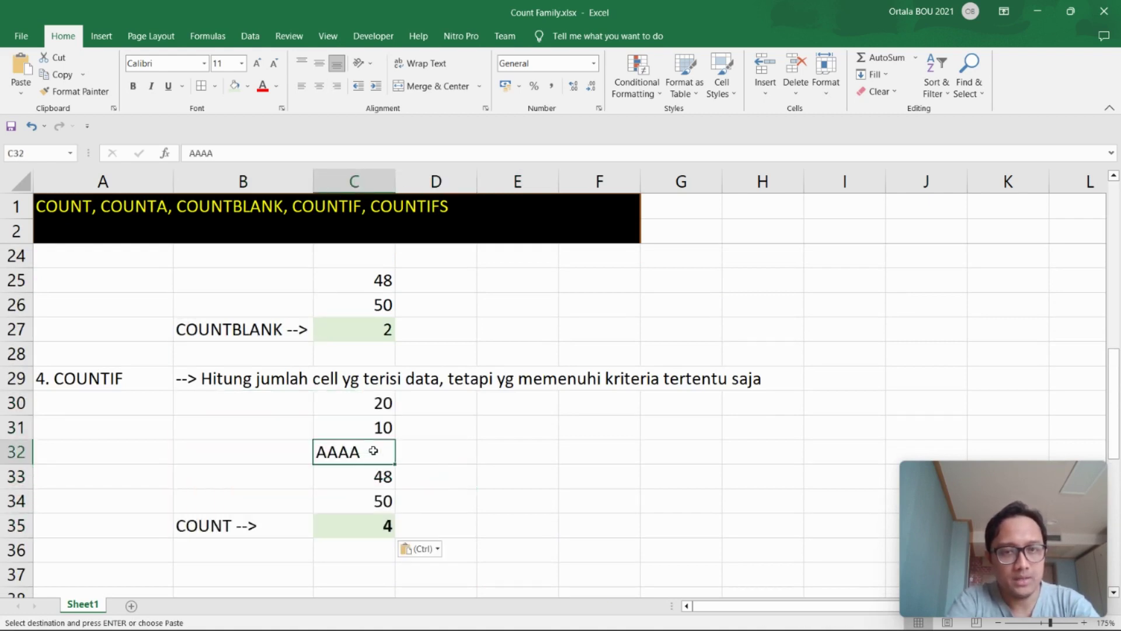
{"action": "type", "text": "20"}
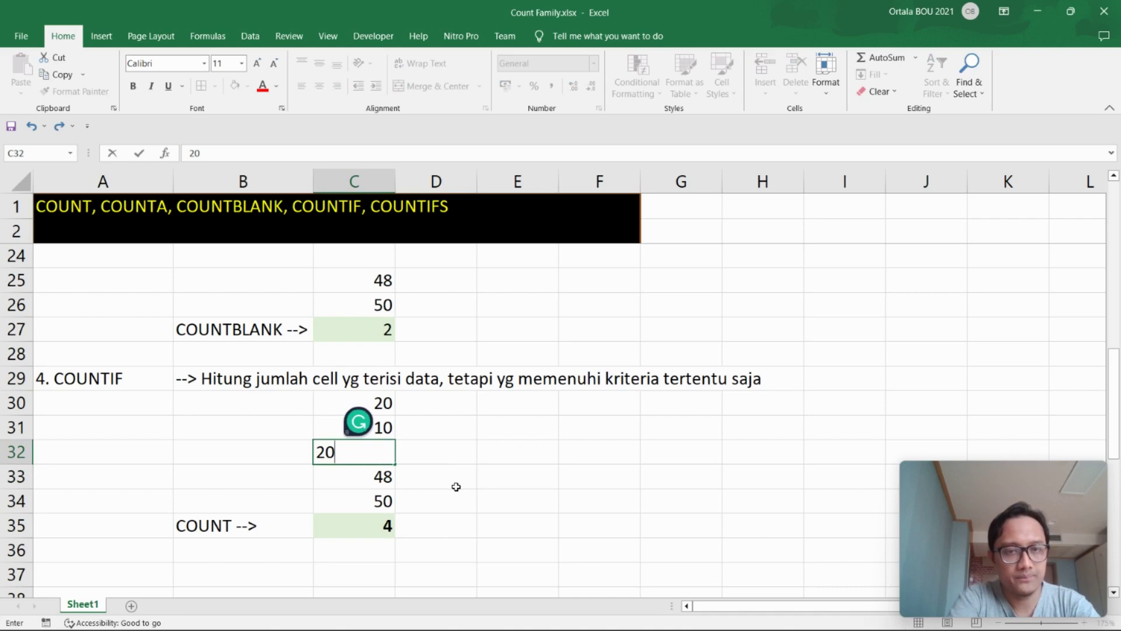
{"action": "left_click", "coordinate": [456, 486]}
{"action": "left_click", "coordinate": [373, 525]}
{"action": "key", "text": "Delete"}
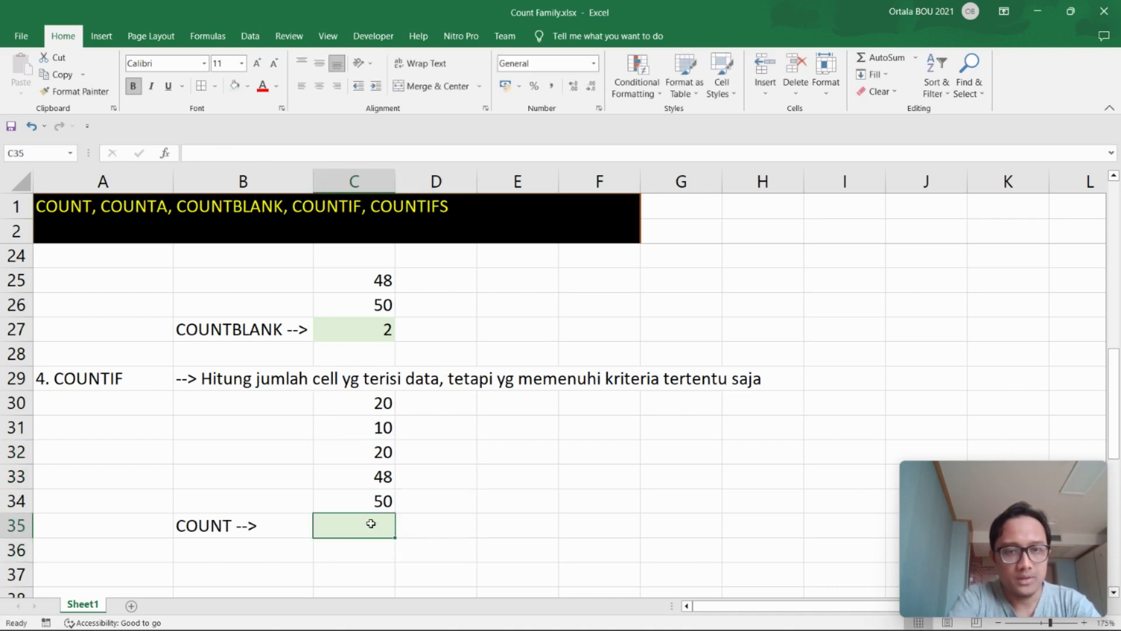
{"action": "left_click", "coordinate": [260, 526]}
{"action": "key", "text": "Delete"}
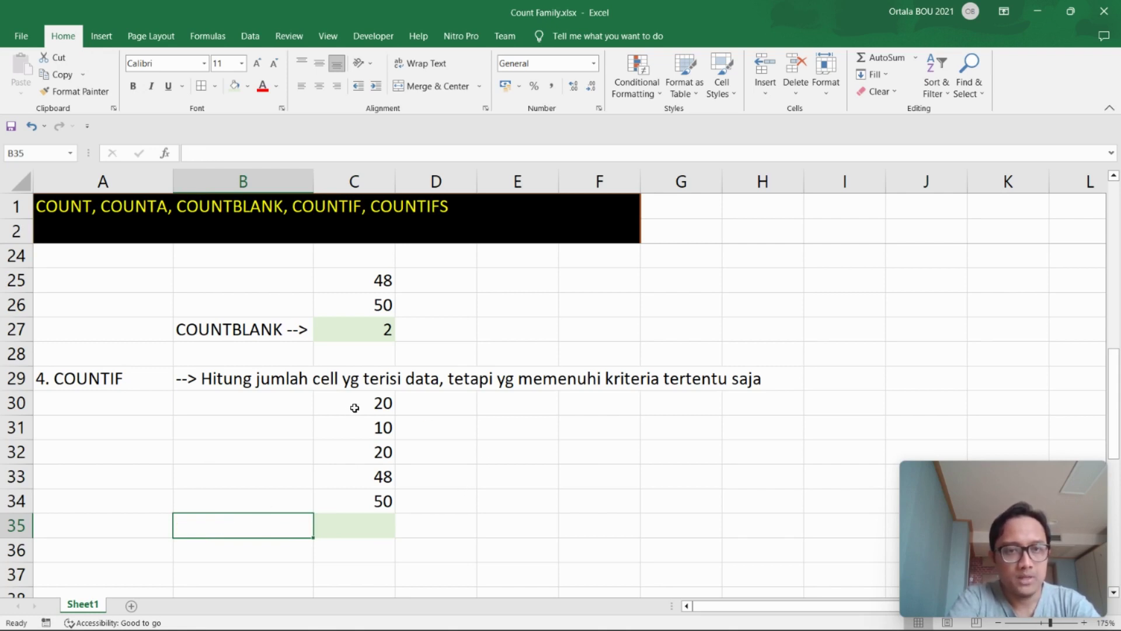
- Enter criterion 20 in B35 with the label 'Kriteria -->' in A35
{"action": "left_click_drag", "start_coordinate": [352, 405], "coordinate": [362, 513]}
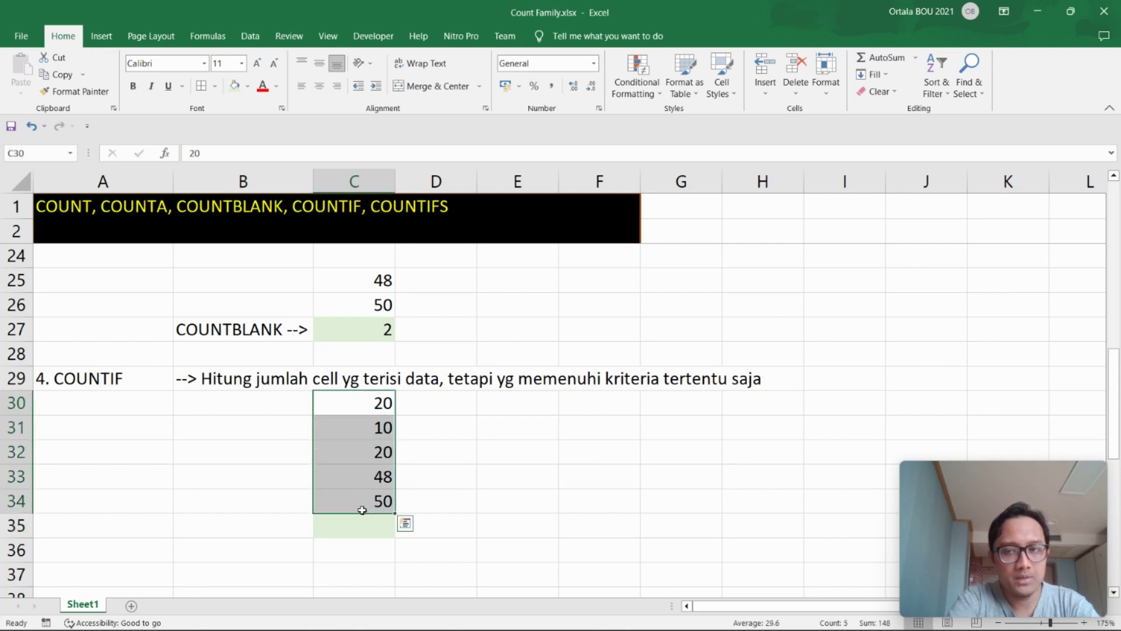
{"action": "left_click", "coordinate": [370, 451]}
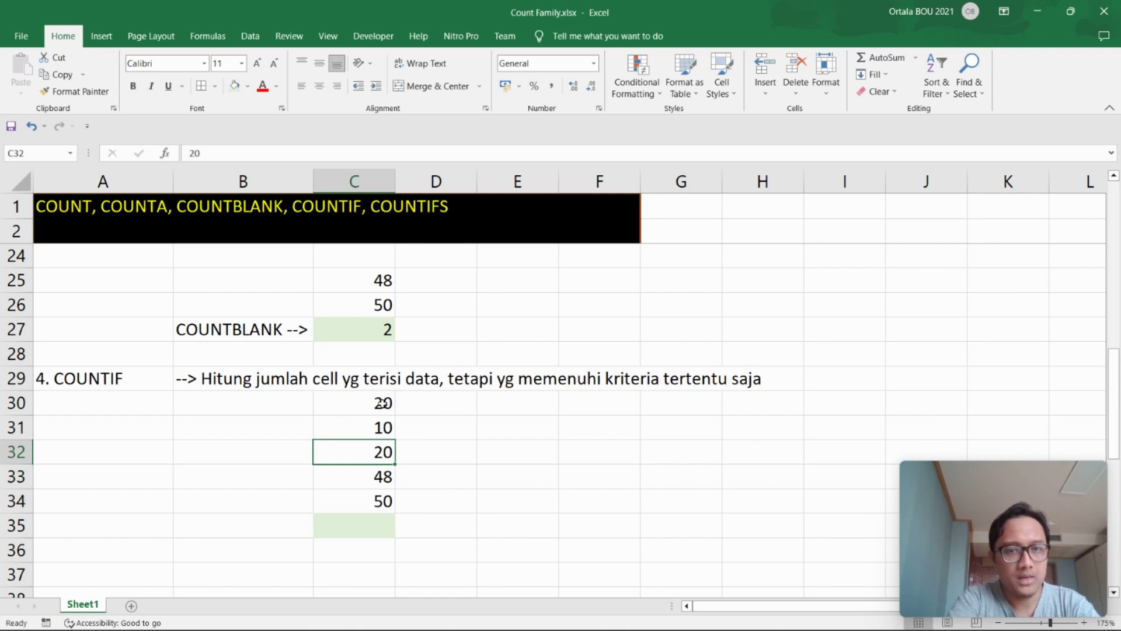
{"action": "left_click", "coordinate": [383, 403]}
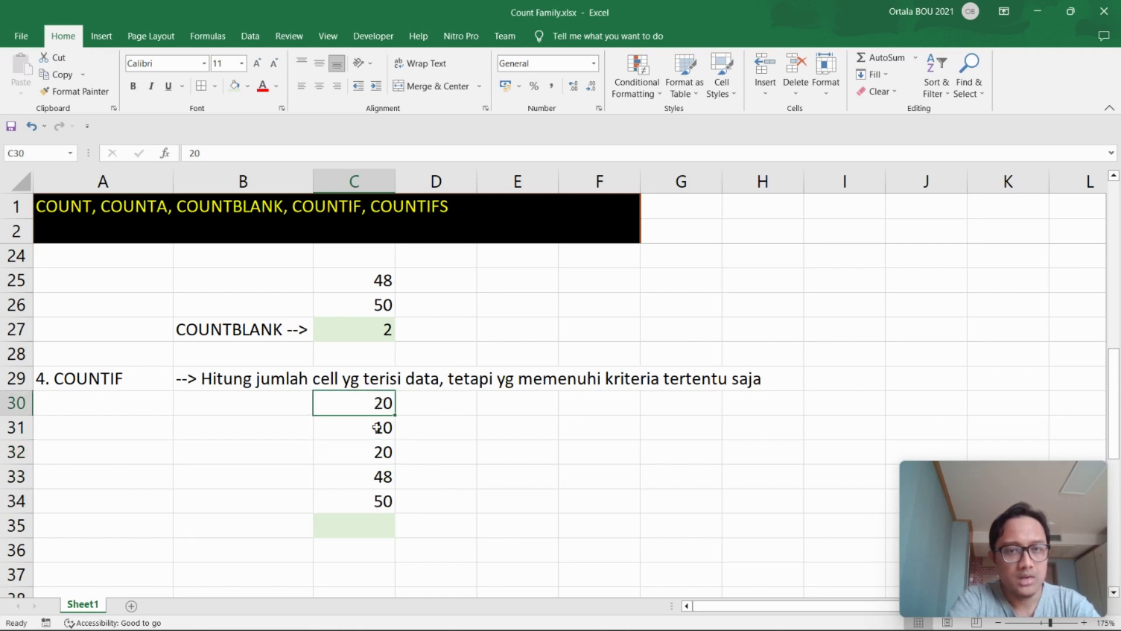
{"action": "left_click", "coordinate": [372, 449]}
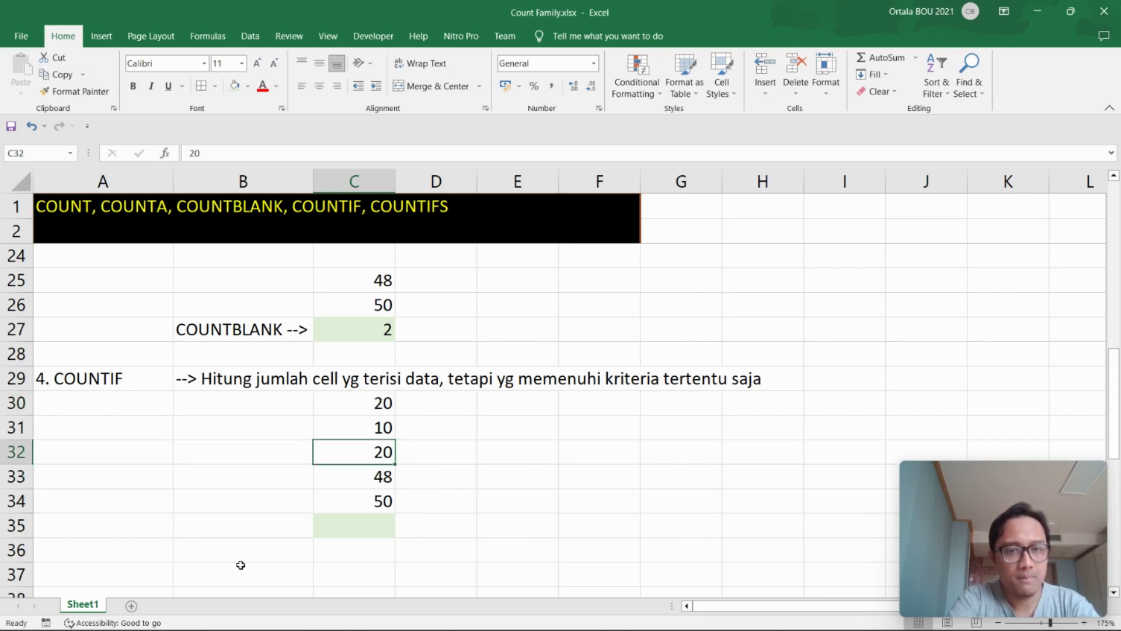
{"action": "left_click", "coordinate": [217, 531]}
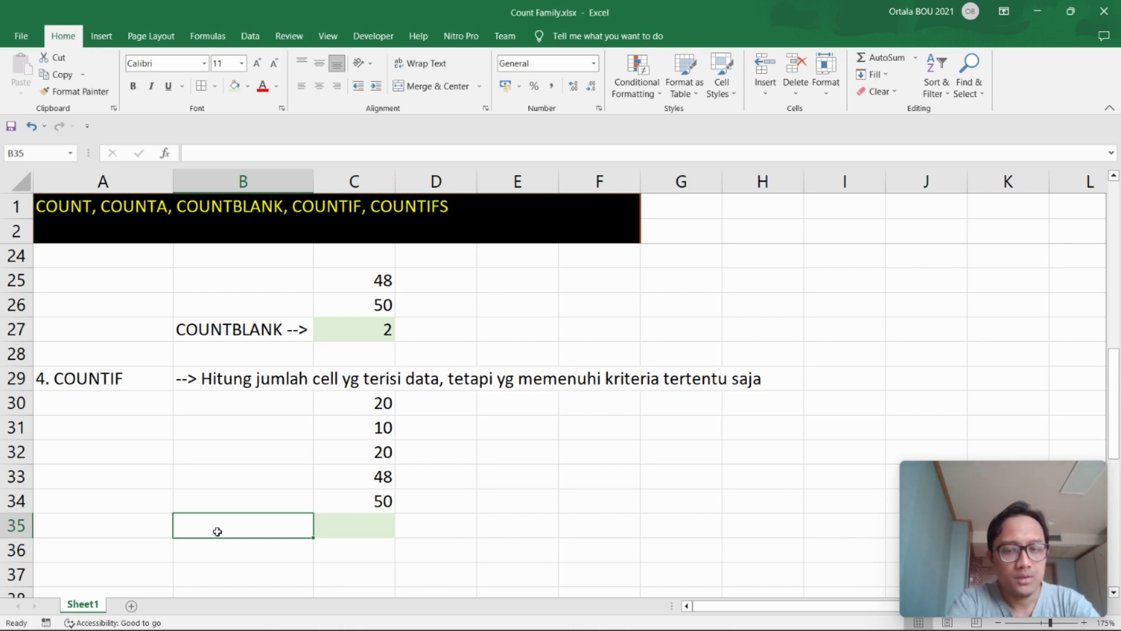
{"action": "type", "text": "20"}
{"action": "left_click", "coordinate": [81, 523]}
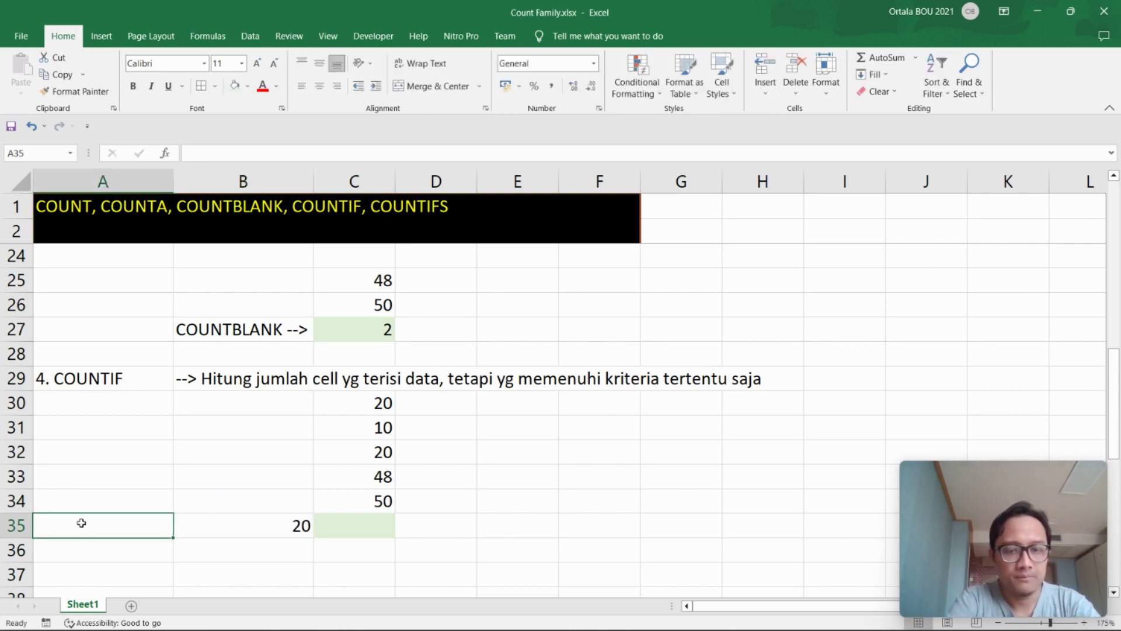
{"action": "type", "text": "Kriter"}
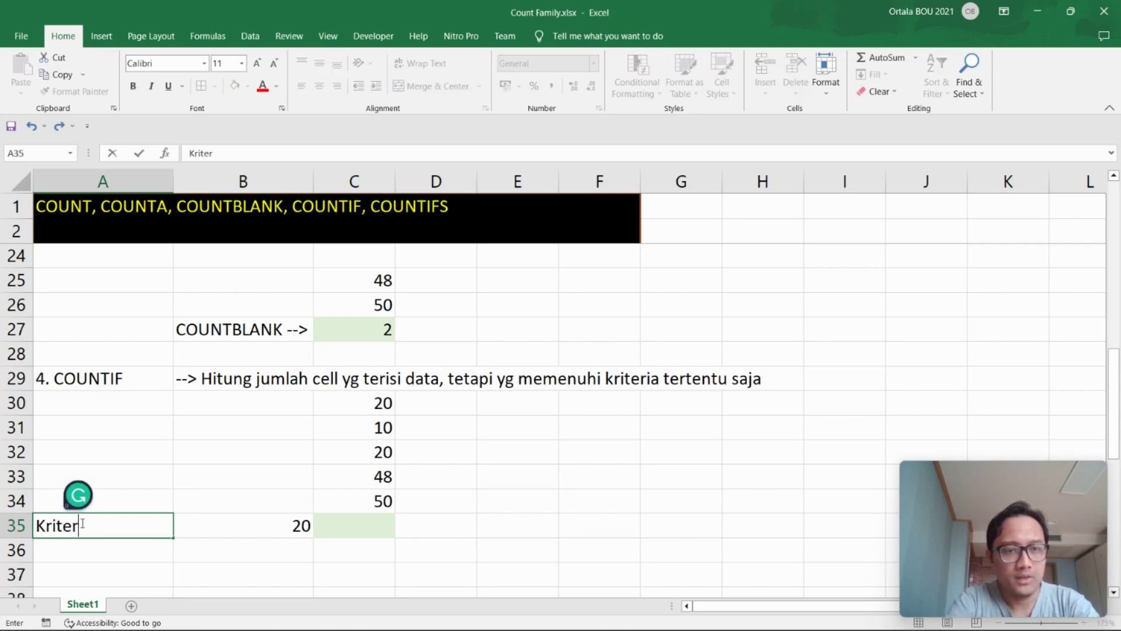
{"action": "type", "text": "ia -->"}
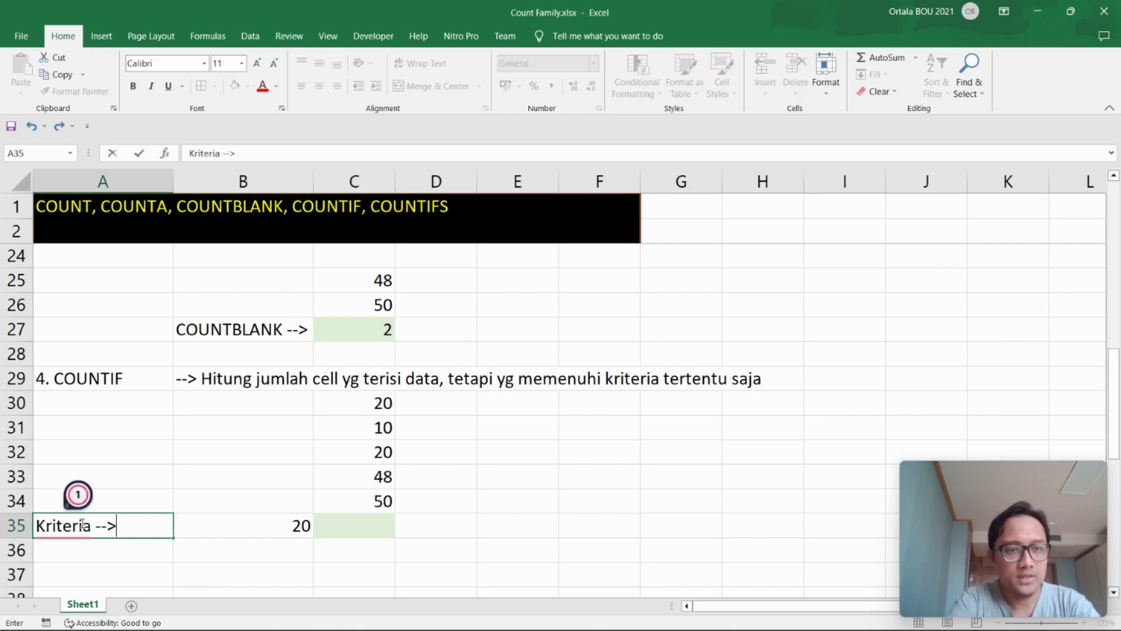
{"action": "left_click", "coordinate": [435, 548]}
- Remove the green fill from C35 and add the label 'COUNTIF -->' in B36
{"action": "left_click", "coordinate": [286, 528]}
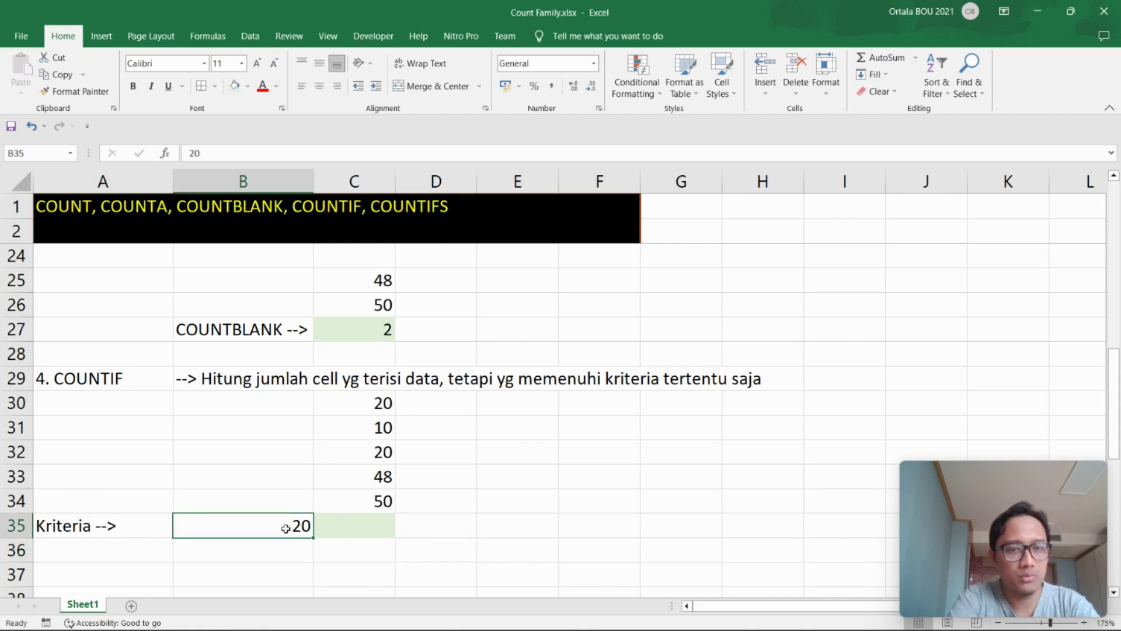
{"action": "left_click", "coordinate": [361, 527]}
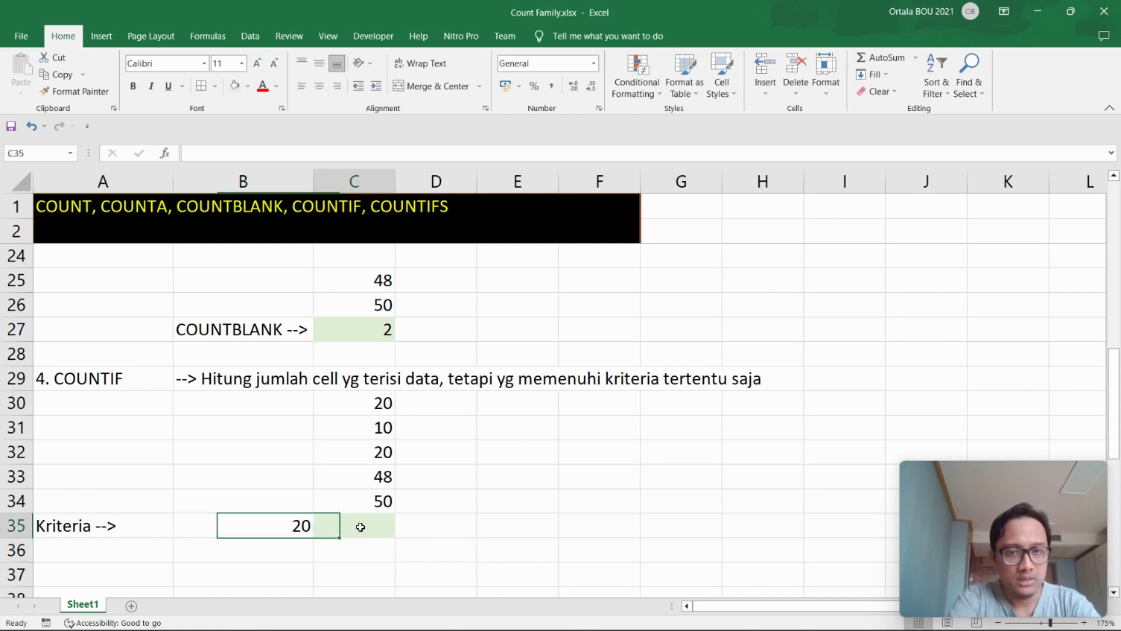
{"action": "left_click", "coordinate": [248, 86]}
{"action": "left_click", "coordinate": [260, 216]}
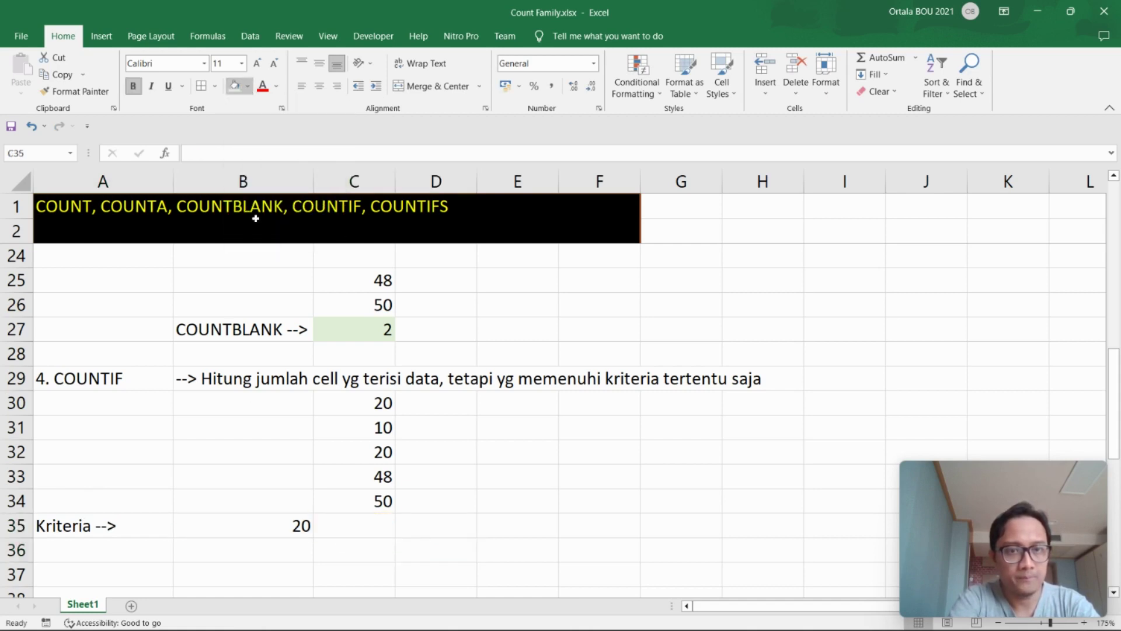
{"action": "left_click", "coordinate": [218, 553]}
{"action": "type", "text": "CO"}
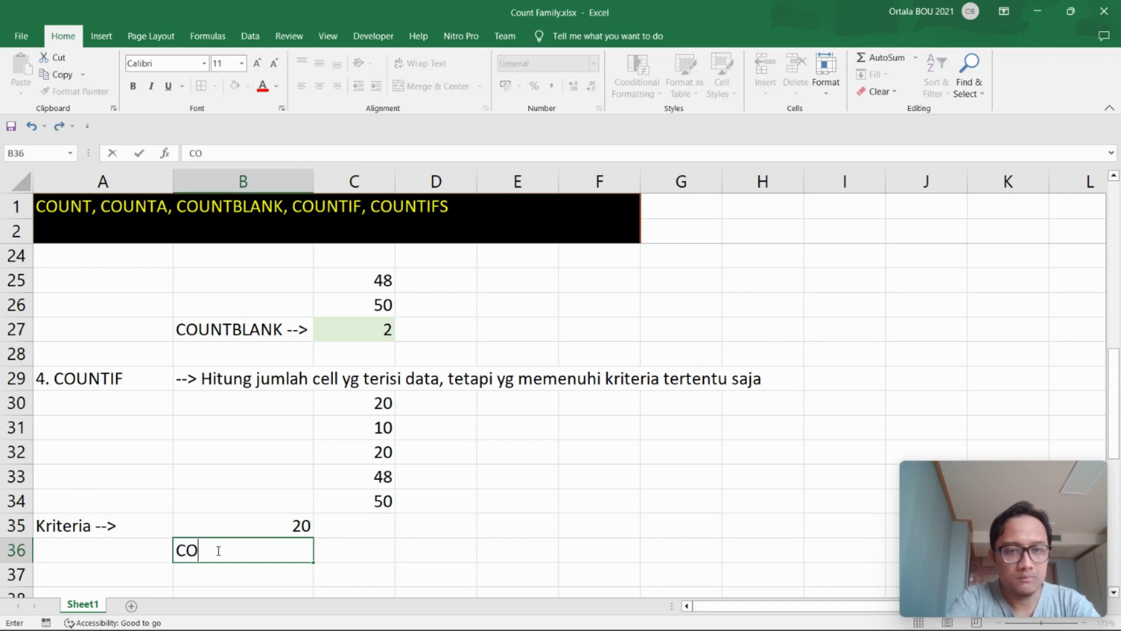
{"action": "type", "text": "UNTIF --"}
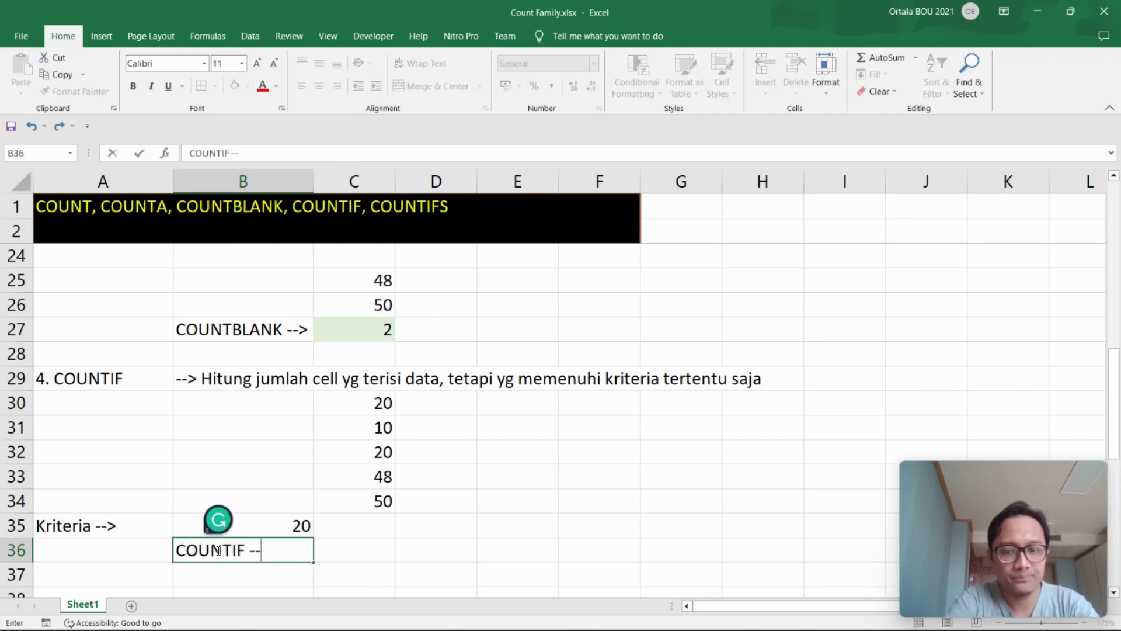
{"action": "type", "text": ">"}
{"action": "left_click", "coordinate": [335, 551]}
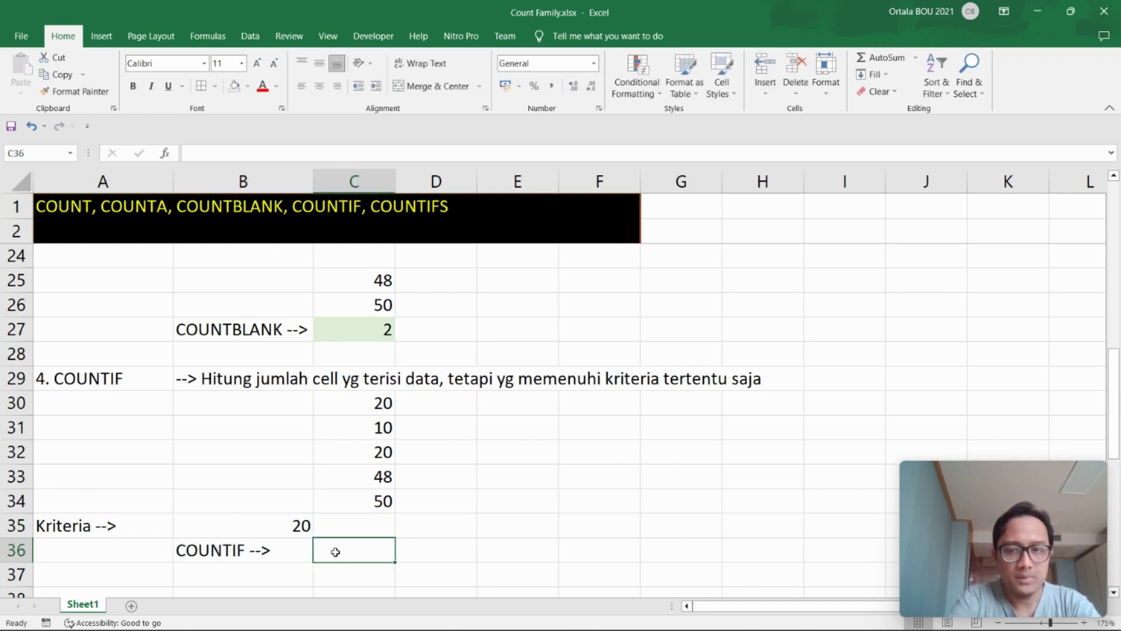
- Enter =COUNTIF(C30:C34;B35) in C36, which returns 2 for criterion 20
{"action": "type", "text": "=coun"}
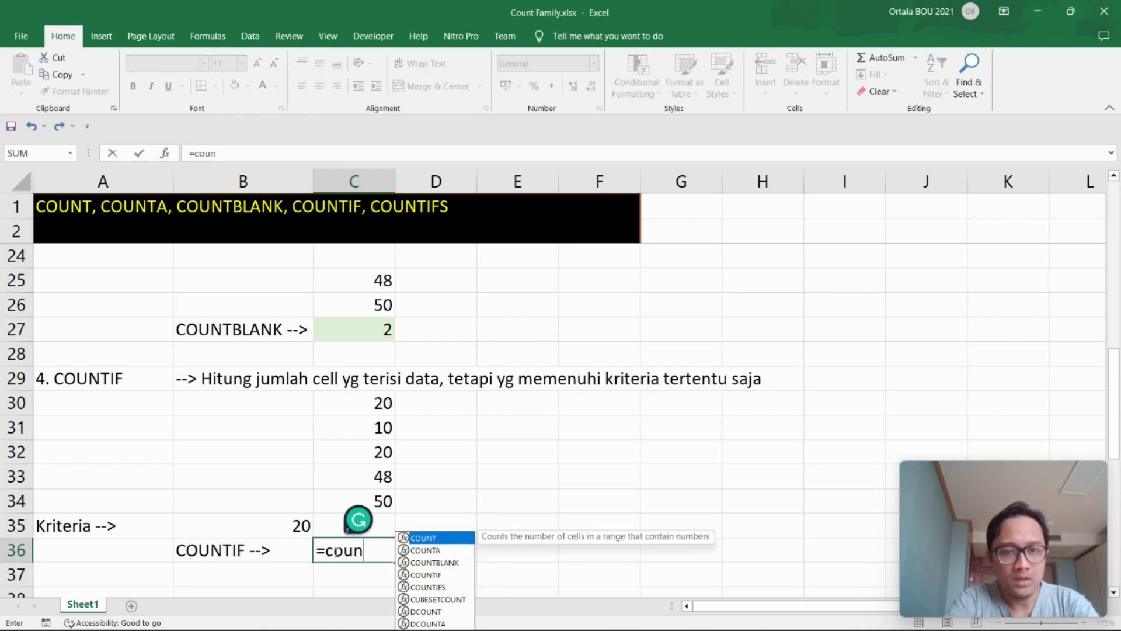
{"action": "type", "text": "tif("}
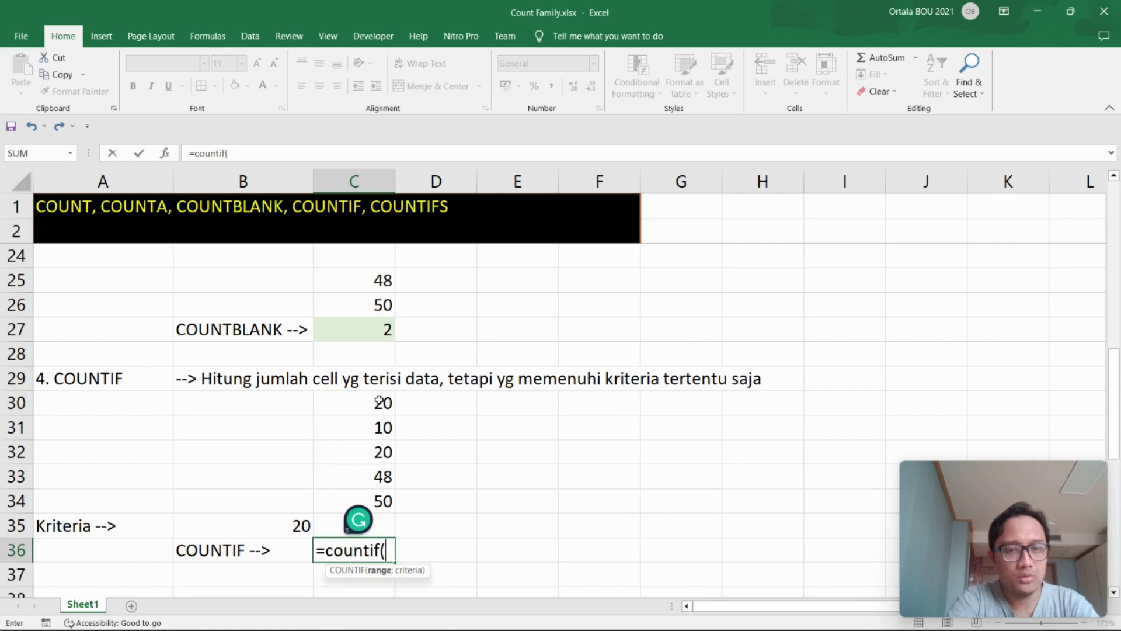
{"action": "left_click_drag", "start_coordinate": [378, 401], "coordinate": [374, 497]}
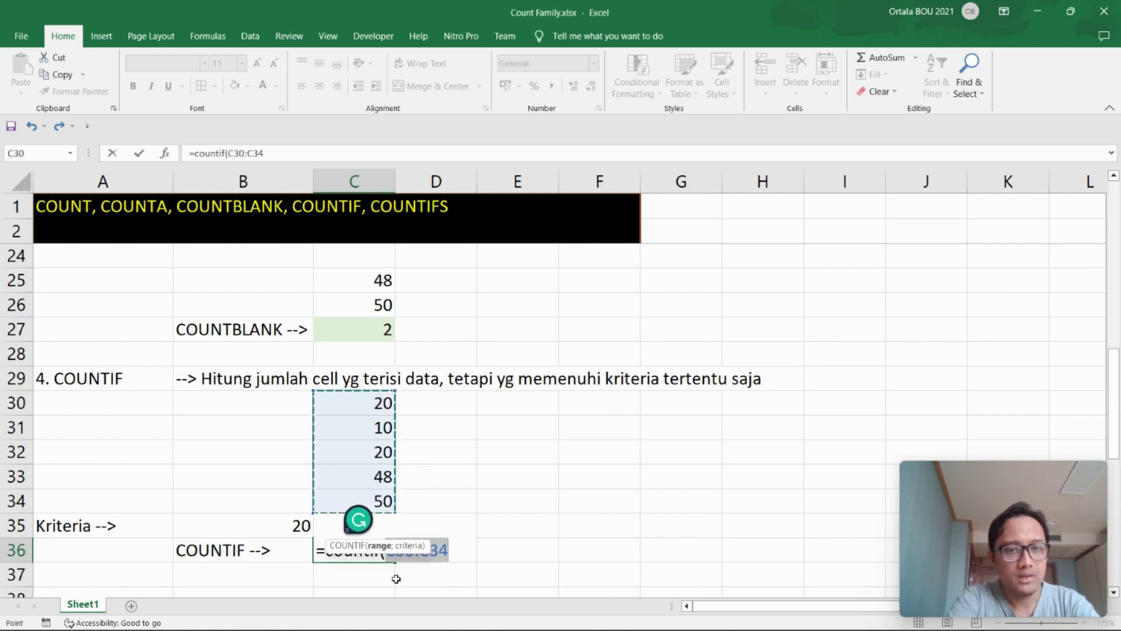
{"action": "type", "text": ";"}
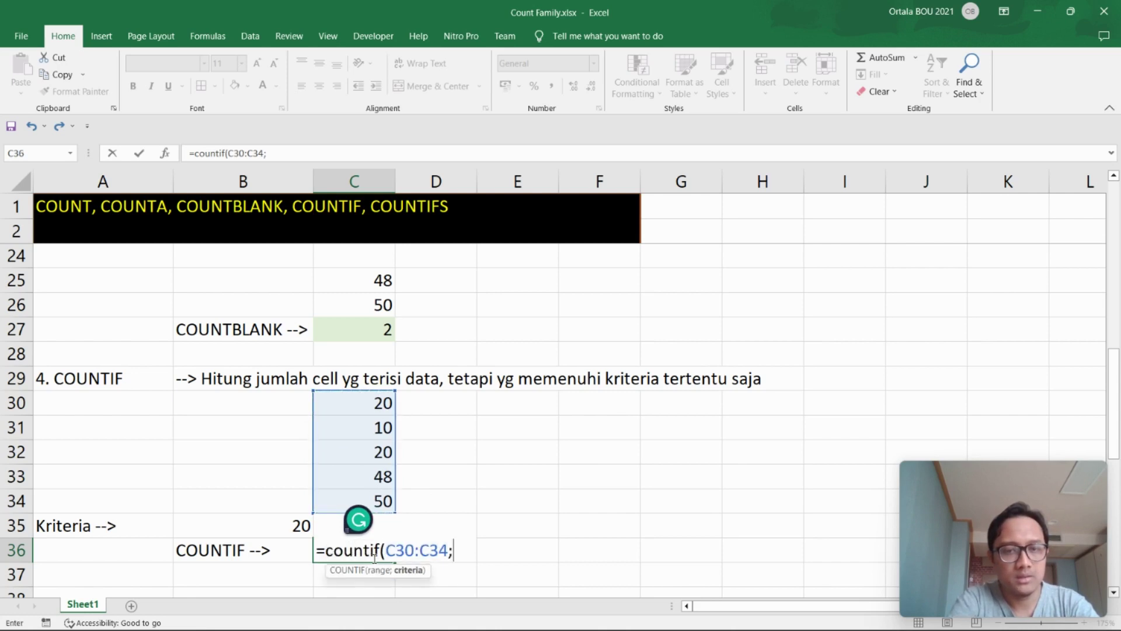
{"action": "left_click", "coordinate": [264, 527]}
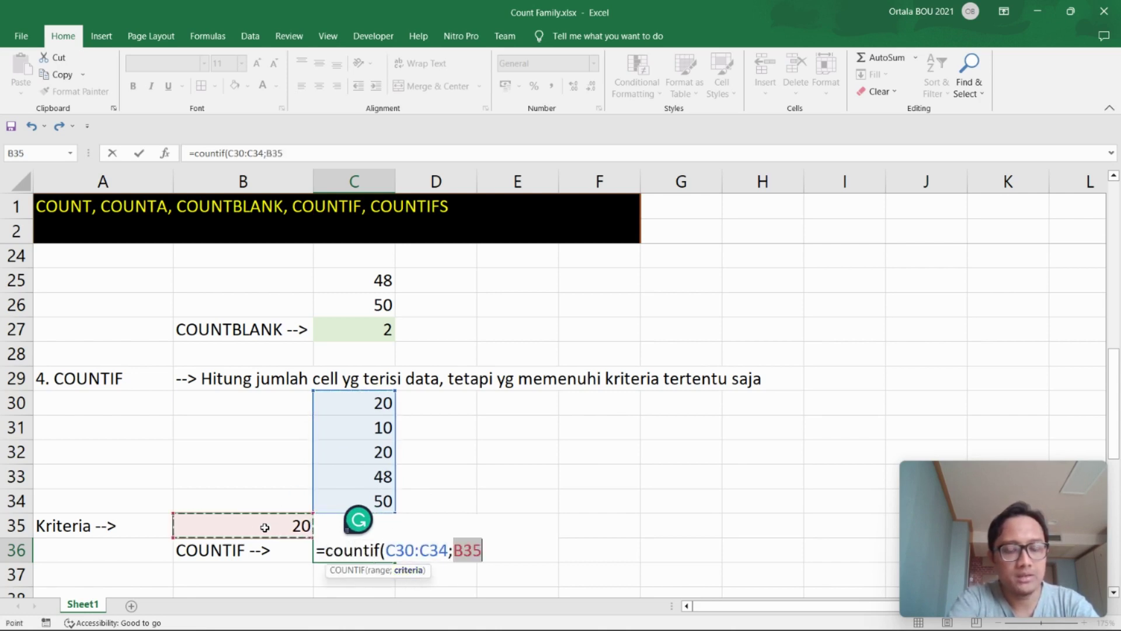
{"action": "type", "text": ")"}
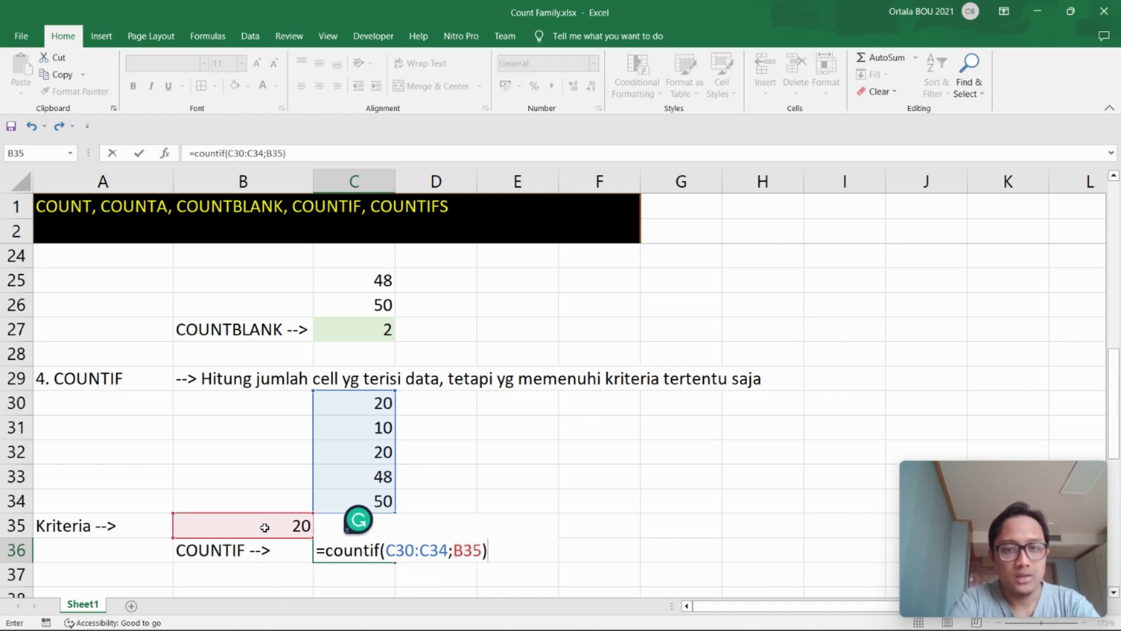
{"action": "key", "text": "Return"}
{"action": "left_click", "coordinate": [347, 555]}
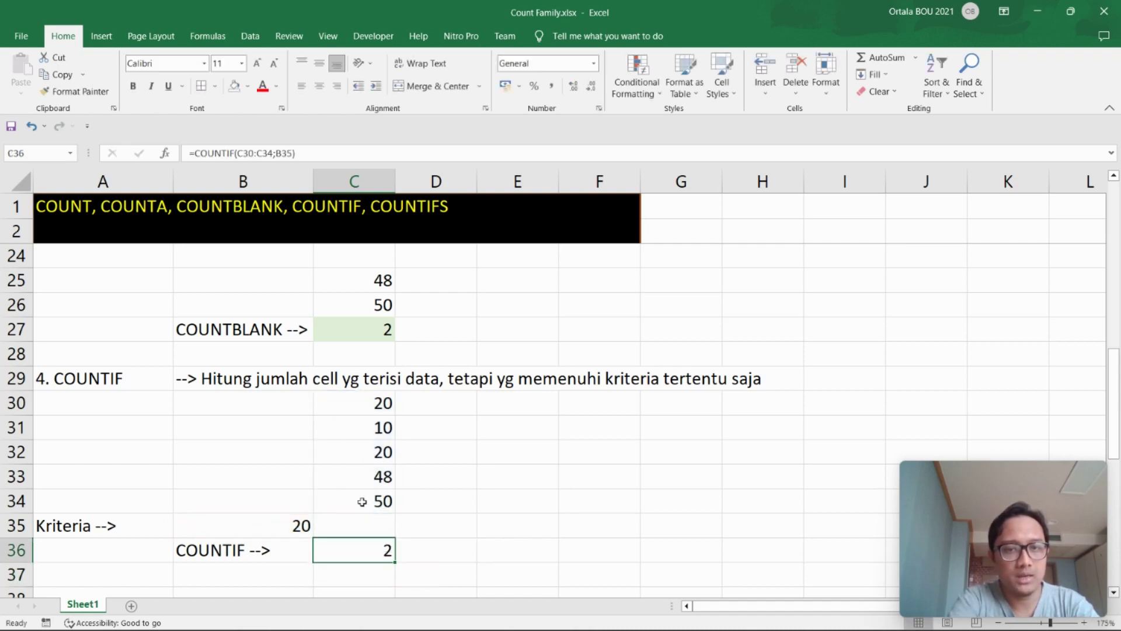
- Fill C30 and C32, the two cells containing 20, with green
{"action": "left_click", "coordinate": [378, 403]}
{"action": "left_click", "coordinate": [247, 86]}
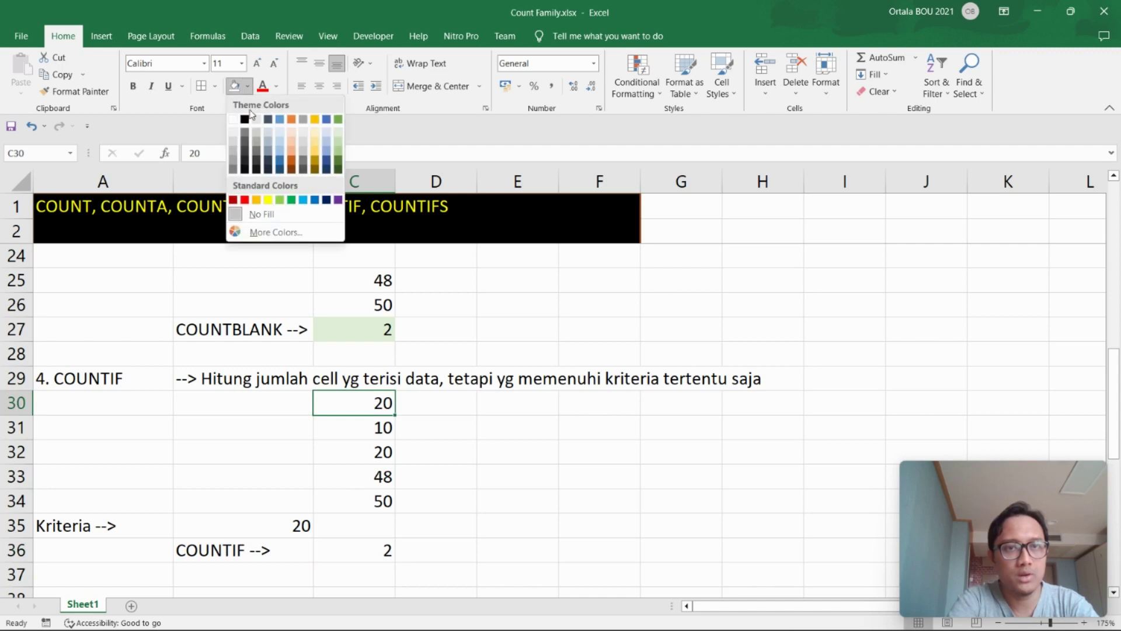
{"action": "left_click", "coordinate": [279, 200]}
{"action": "left_click", "coordinate": [354, 458]}
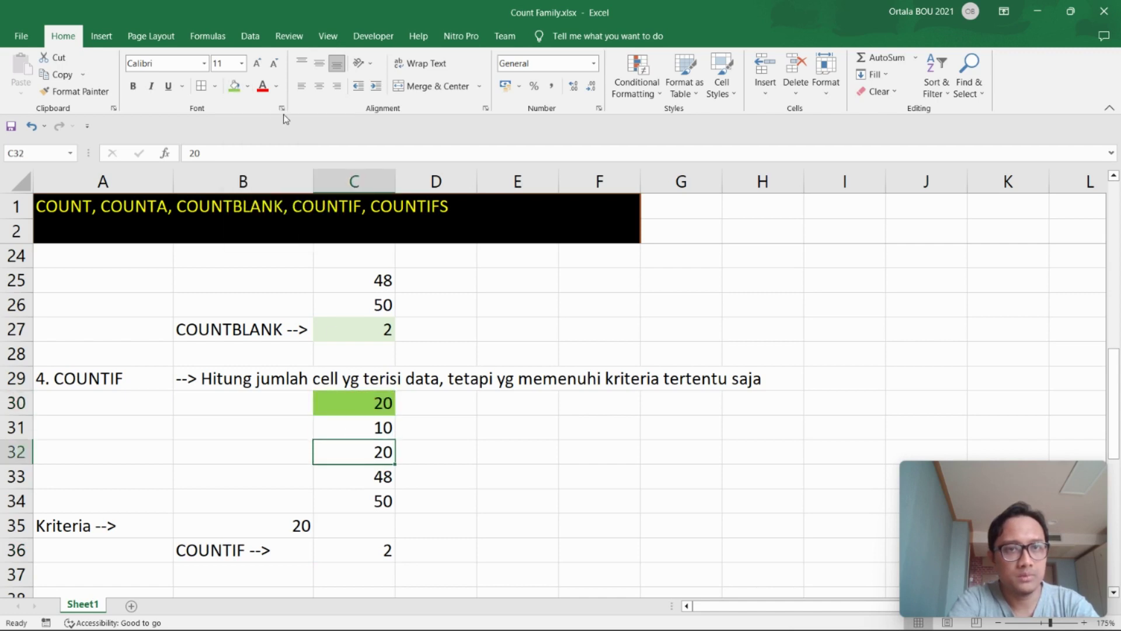
{"action": "left_click", "coordinate": [234, 86]}
{"action": "left_click", "coordinate": [450, 543]}
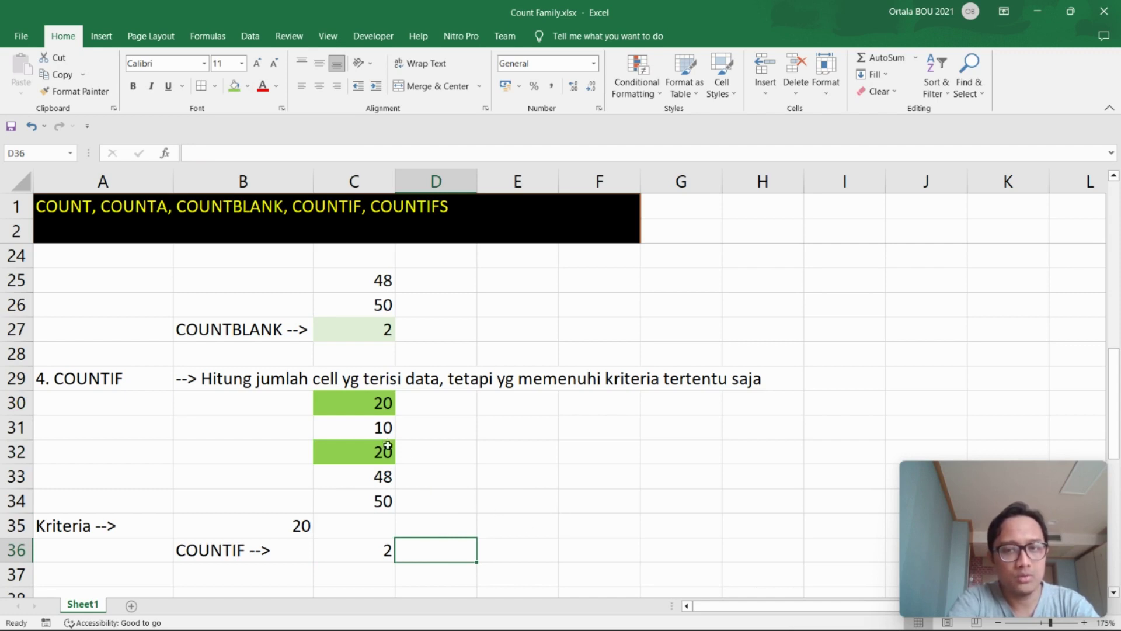
{"action": "left_click", "coordinate": [421, 451]}
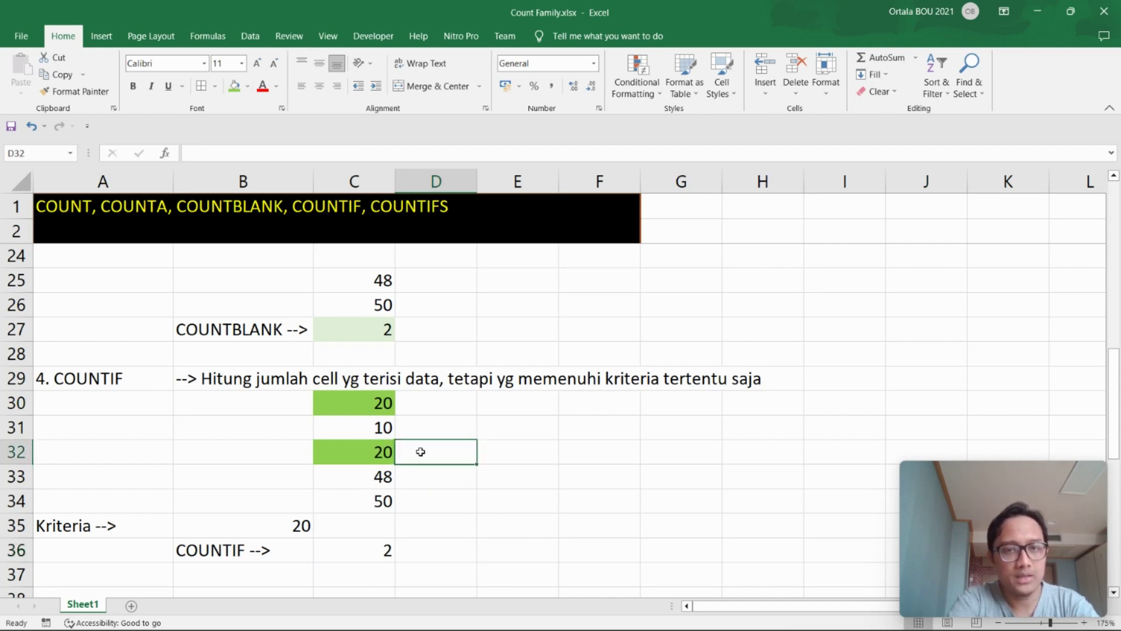
{"action": "left_click", "coordinate": [379, 407]}
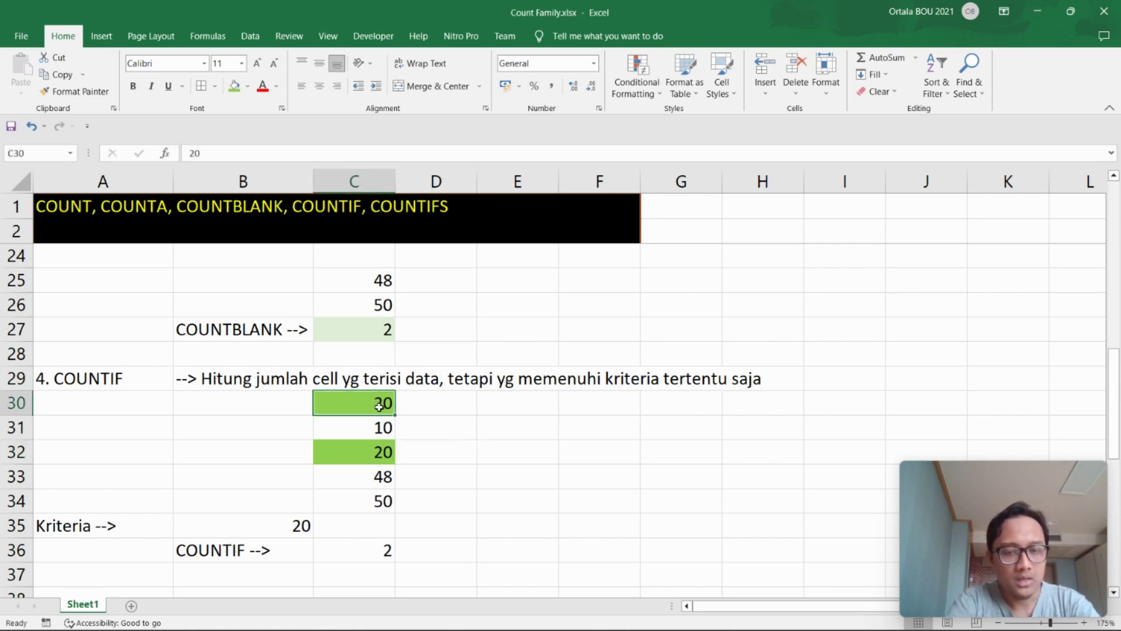
- Replace the values in C30, C31 and C32 with 'Mobil'
{"action": "key", "text": "BackSpace"}
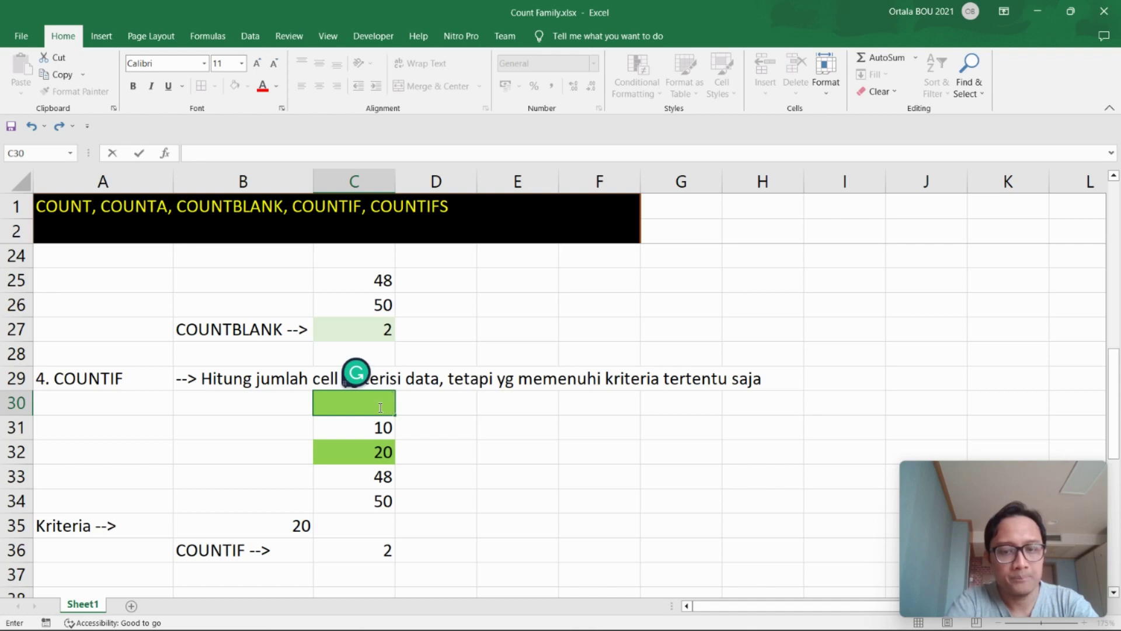
{"action": "type", "text": "Mobil"}
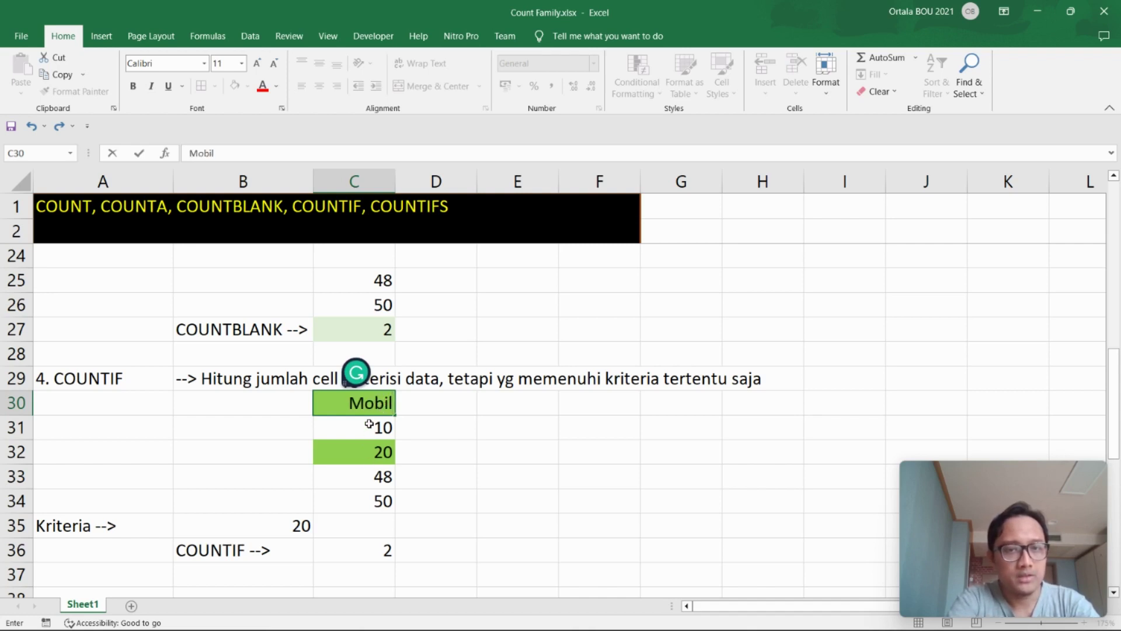
{"action": "left_click", "coordinate": [369, 424]}
{"action": "type", "text": "Mobil"}
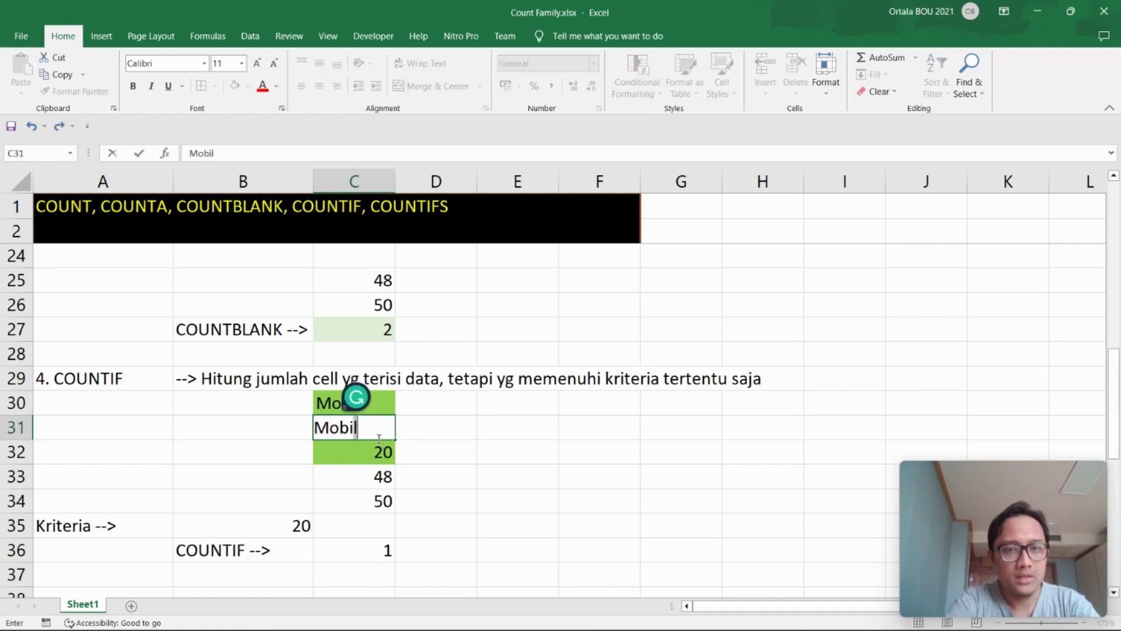
{"action": "left_click", "coordinate": [365, 485]}
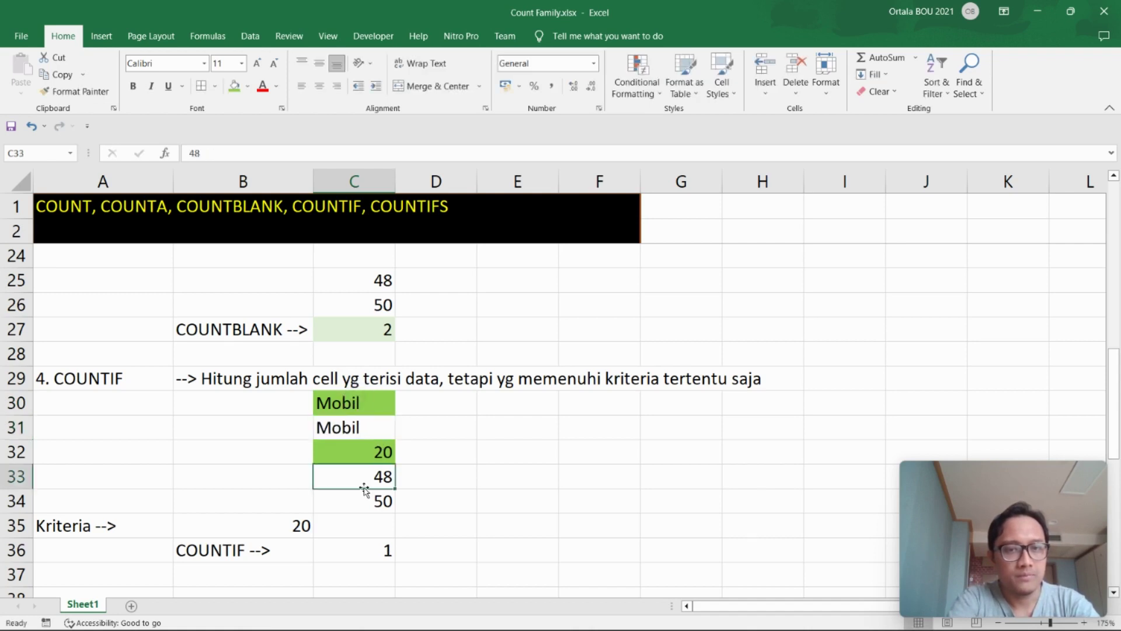
{"action": "left_click", "coordinate": [378, 451]}
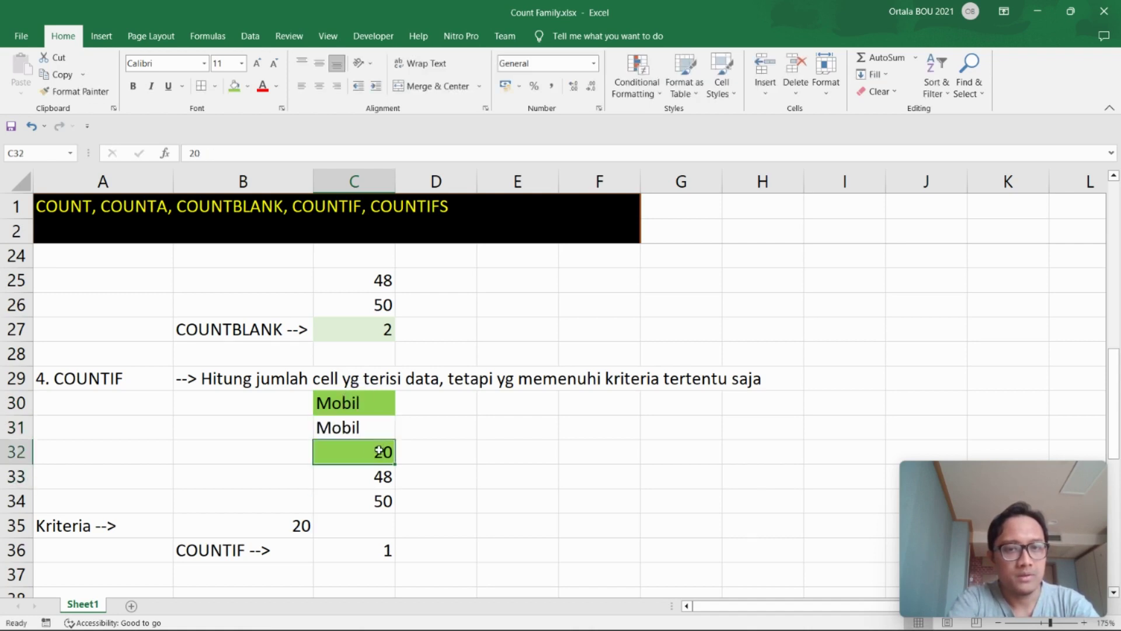
{"action": "type", "text": "M"}
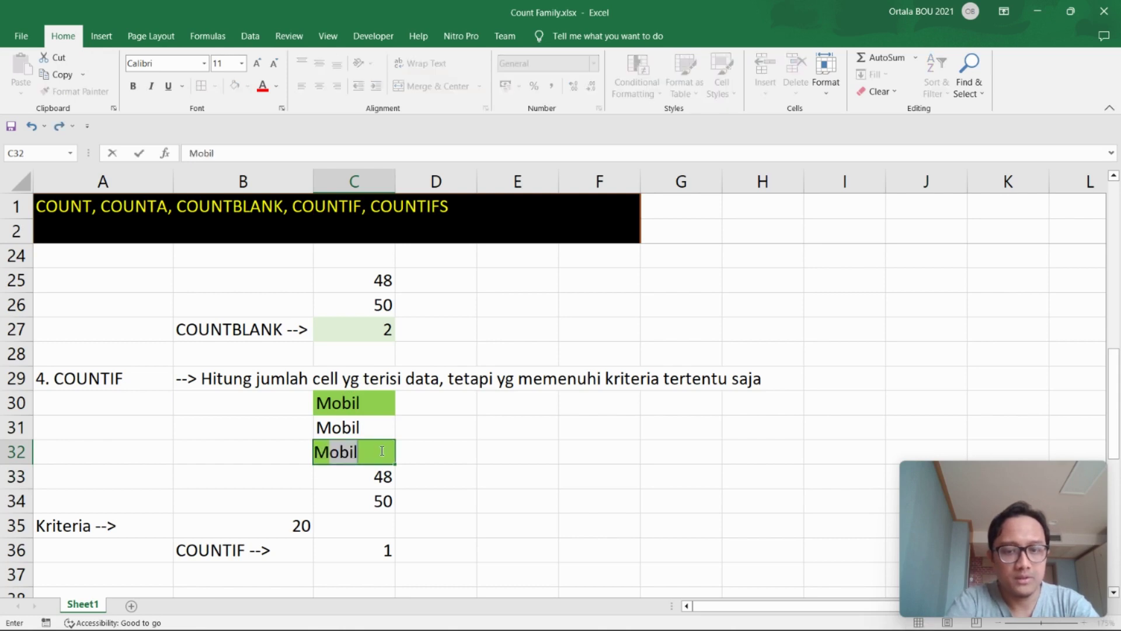
{"action": "type", "text": "obil"}
{"action": "key", "text": "Return"}
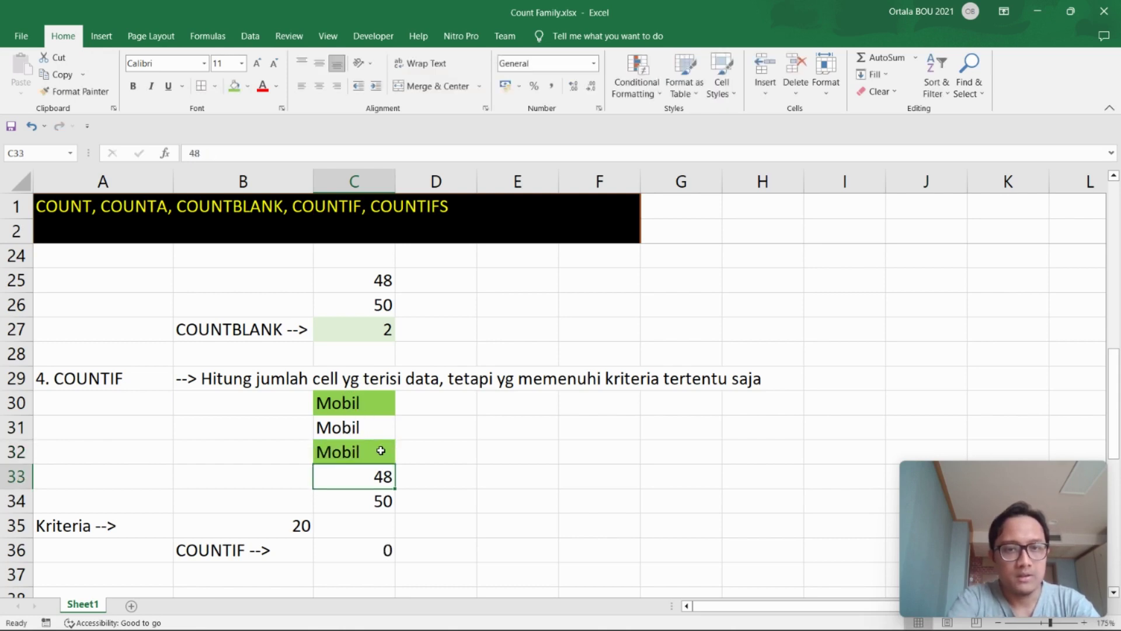
{"action": "left_click", "coordinate": [454, 563]}
- Note 3 in D36, change criterion B35 to 'Mobil', and fill C36 green
{"action": "left_click", "coordinate": [277, 525]}
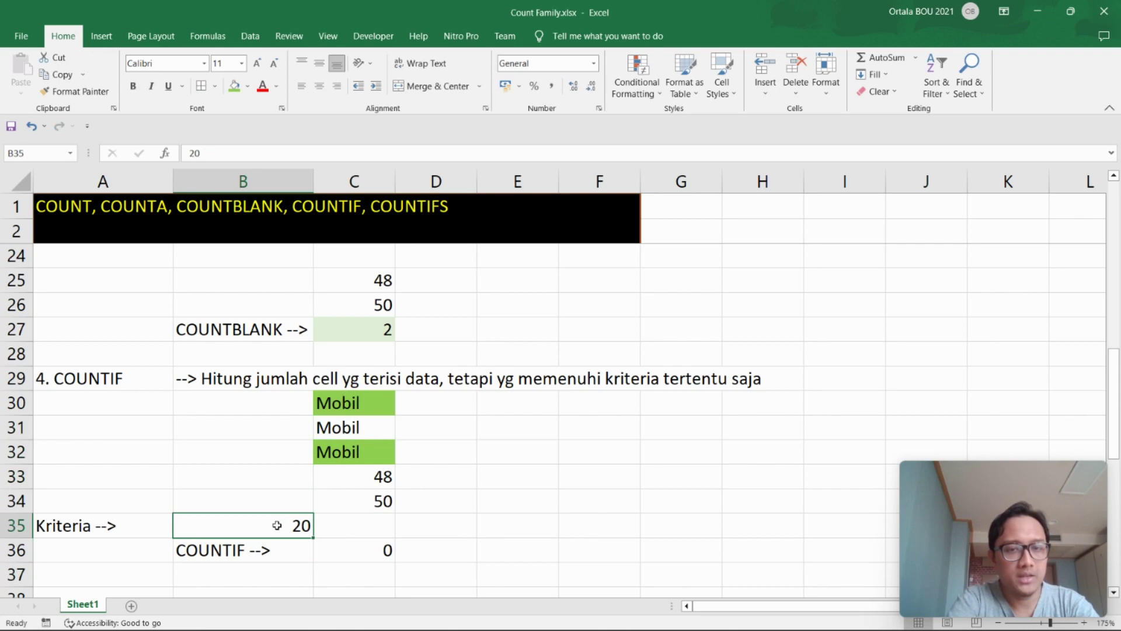
{"action": "left_click", "coordinate": [458, 550]}
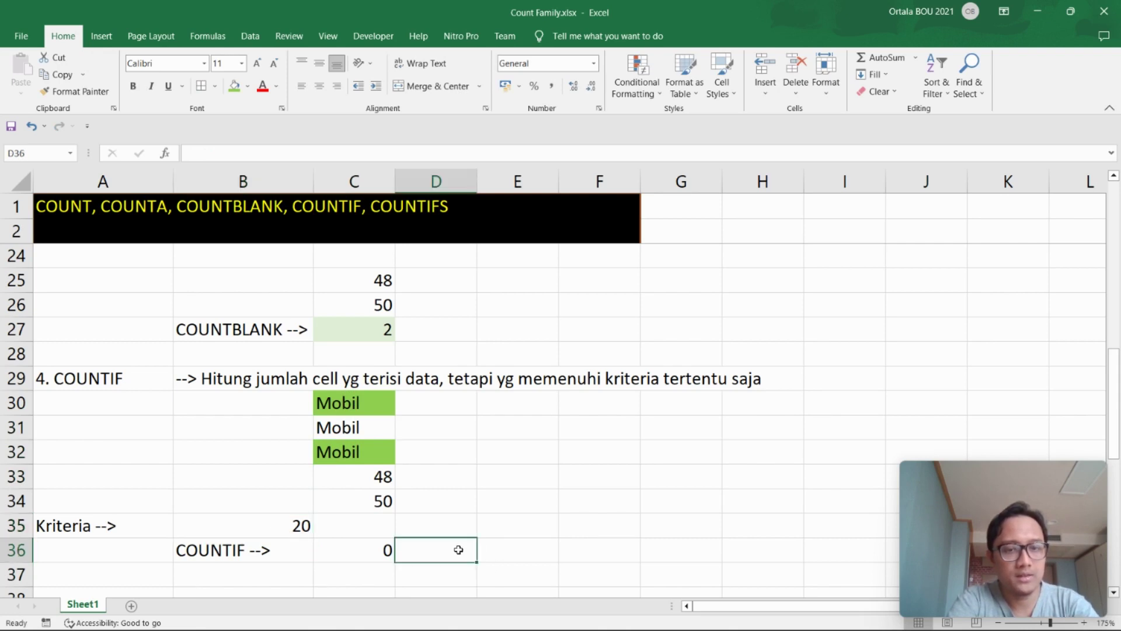
{"action": "type", "text": "3"}
{"action": "left_click", "coordinate": [393, 429]}
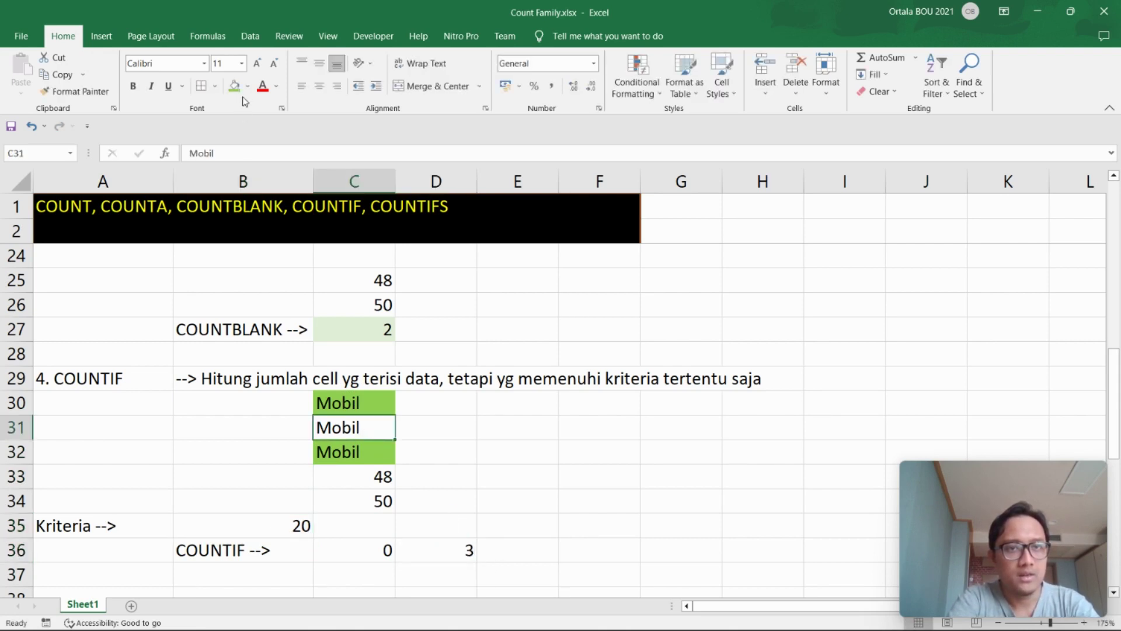
{"action": "left_click", "coordinate": [290, 525]}
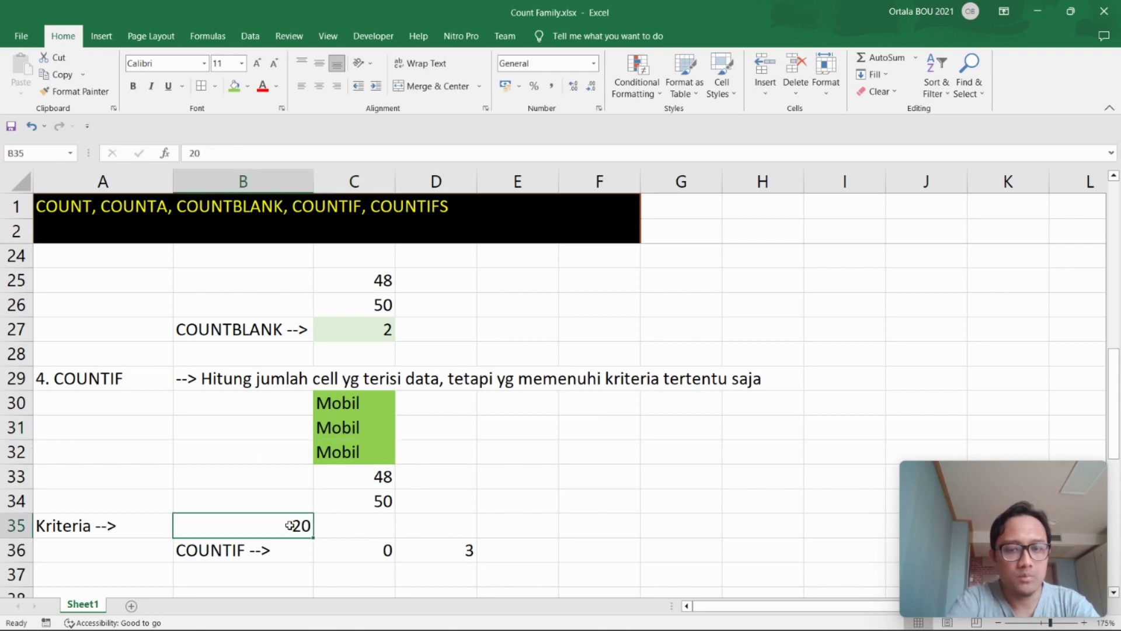
{"action": "type", "text": "Mobil"}
{"action": "key", "text": "Return"}
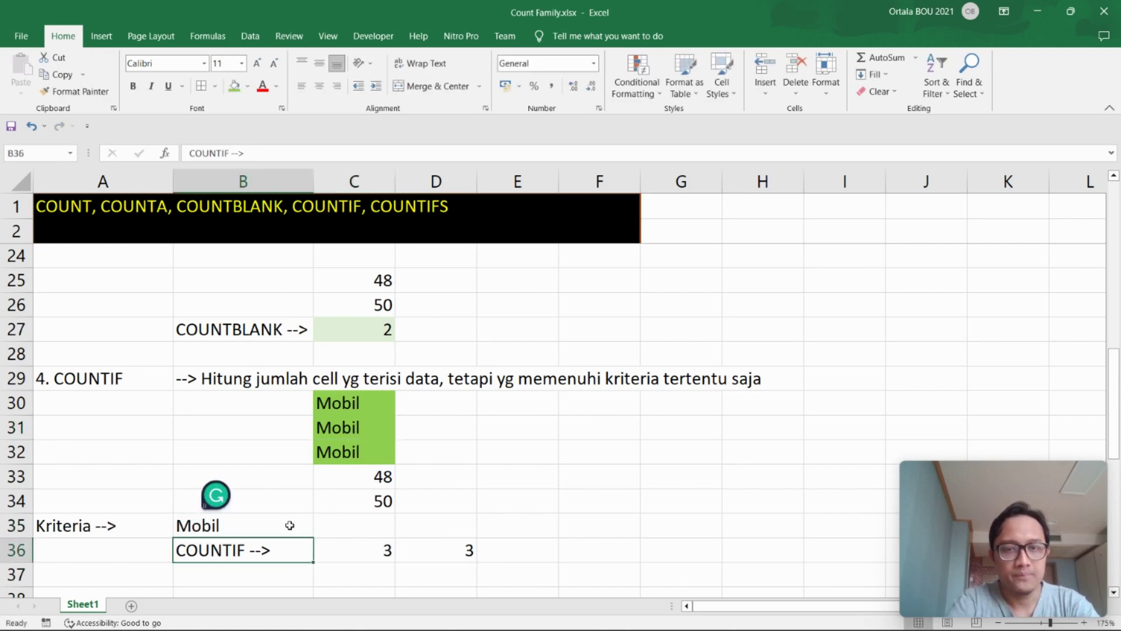
{"action": "left_click", "coordinate": [341, 559]}
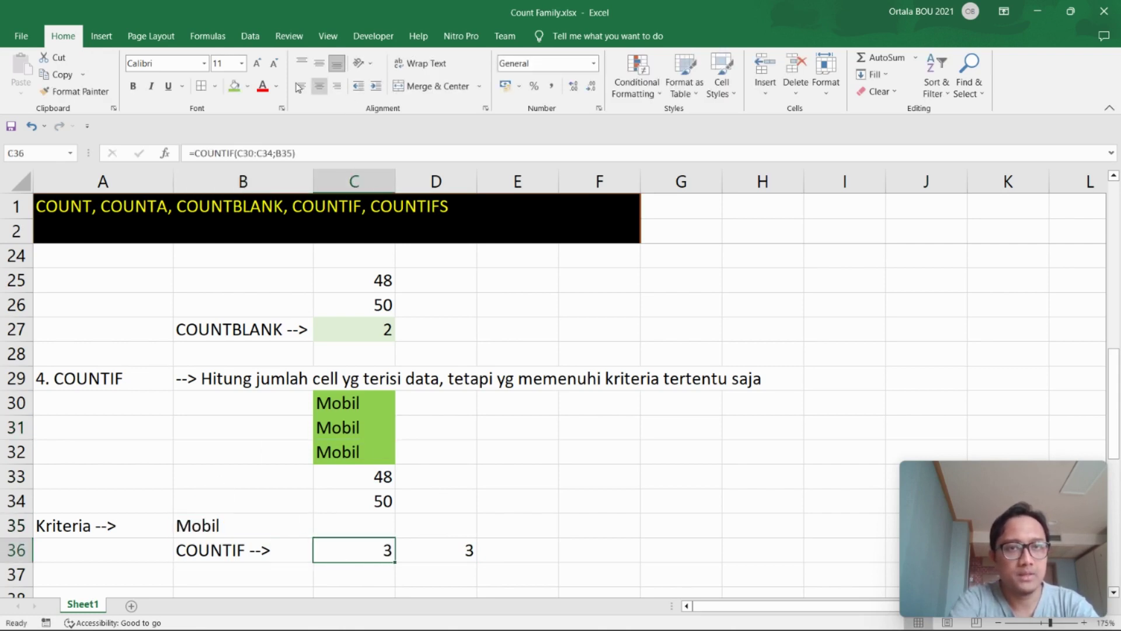
{"action": "left_click", "coordinate": [234, 86]}
{"action": "left_click", "coordinate": [556, 496]}
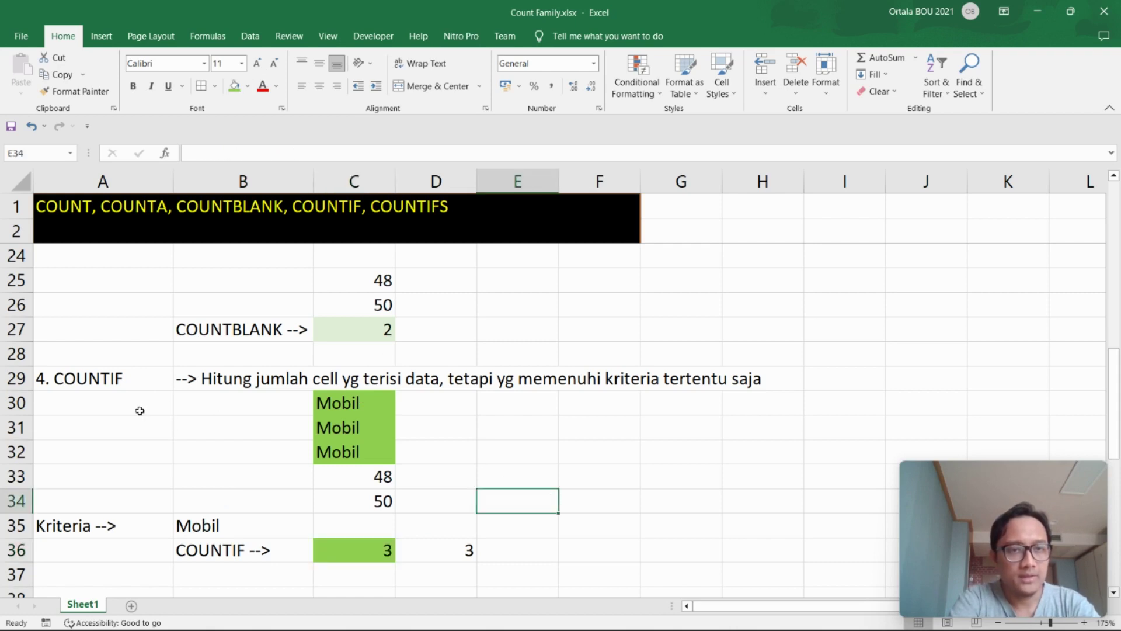
{"action": "scroll", "coordinate": [140, 411], "scroll_direction": "down", "scroll_amount": 1}
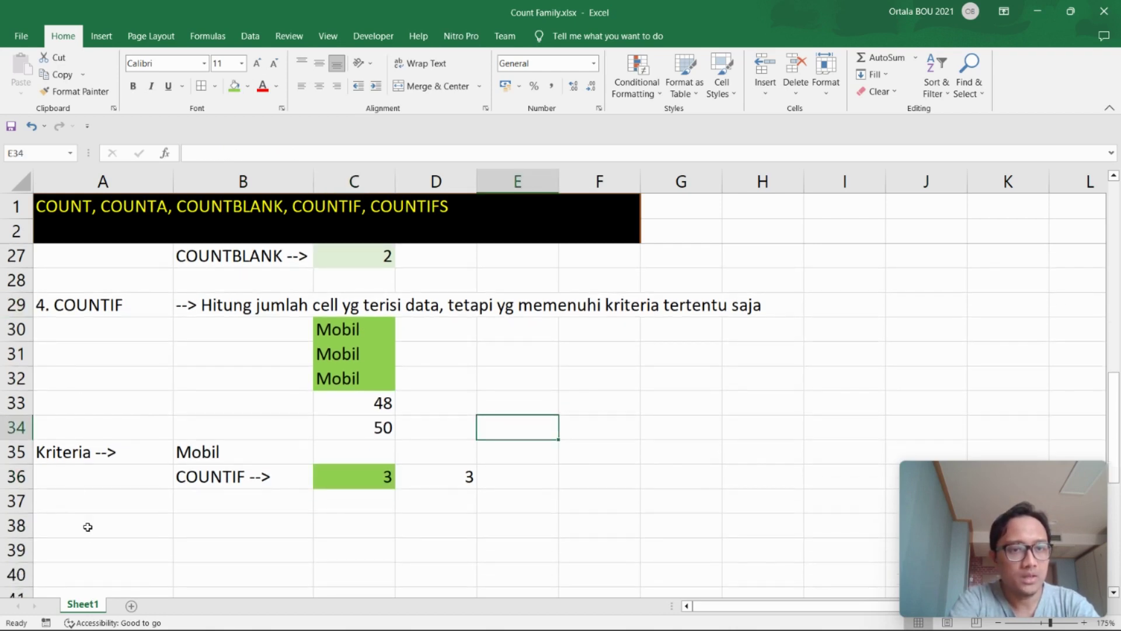
- Enter the section heading '5. COUNTIFS' in A38
{"action": "left_click", "coordinate": [88, 527]}
{"action": "type", "text": "5. c"}
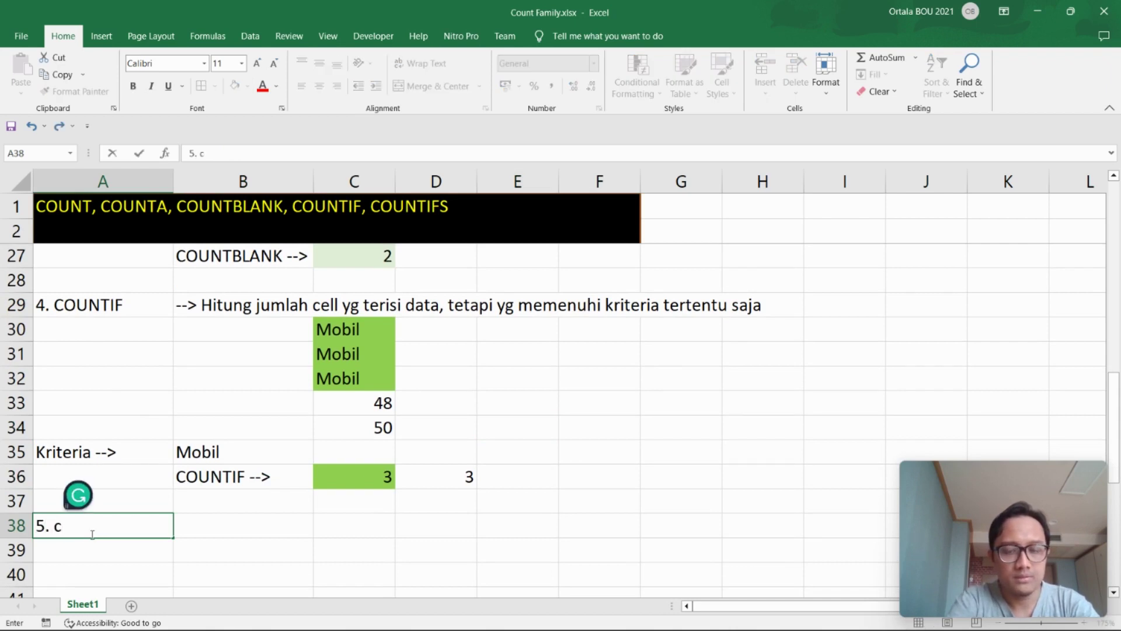
{"action": "key", "text": "BackSpace"}
{"action": "type", "text": "C"}
{"action": "type", "text": "OUNTIFS"}
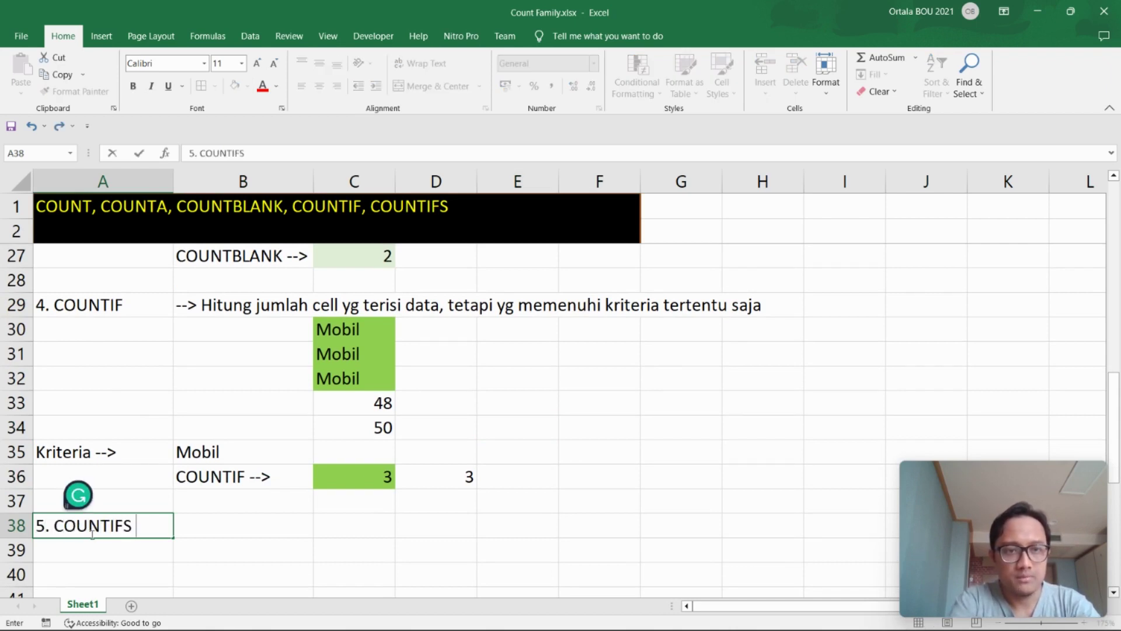
{"action": "key", "text": "Tab"}
- Write the B38 description of counting filled cells, ending 'lebih dari 1 kriteria saja'
{"action": "type", "text": "'-->"}
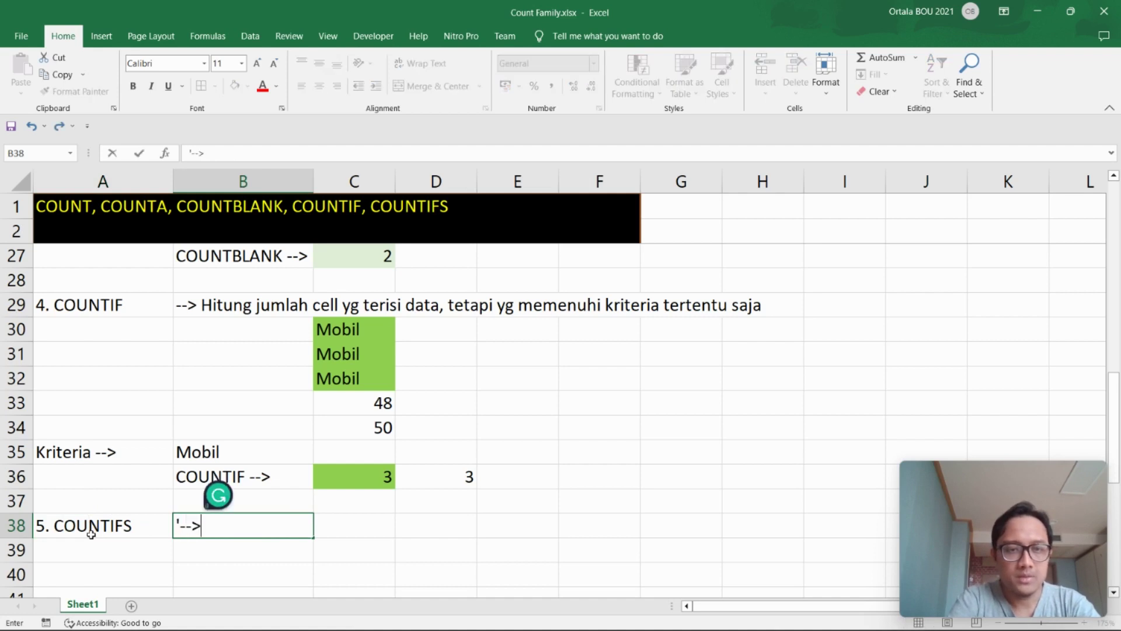
{"action": "type", "text": "HITUNG"}
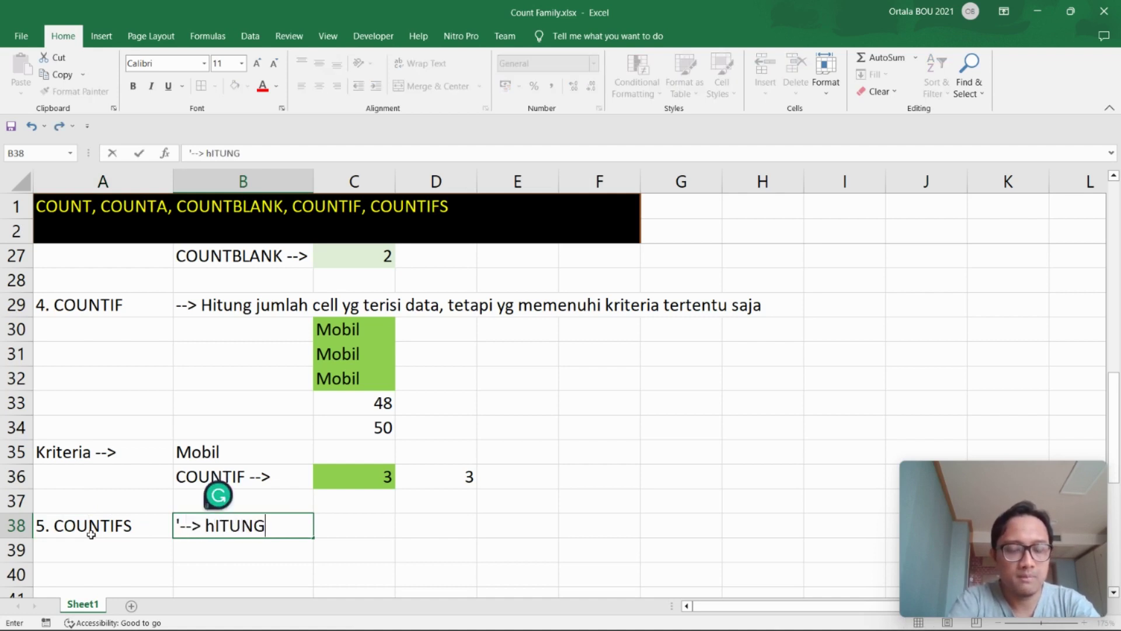
{"action": "key", "text": "BackSpace"}
{"action": "key", "text": "BackSpace"}
{"action": "key", "text": "BackSpace"}
{"action": "key", "text": "BackSpace"}
{"action": "key", "text": "BackSpace"}
{"action": "key", "text": "BackSpace"}
{"action": "type", "text": "Hitun"}
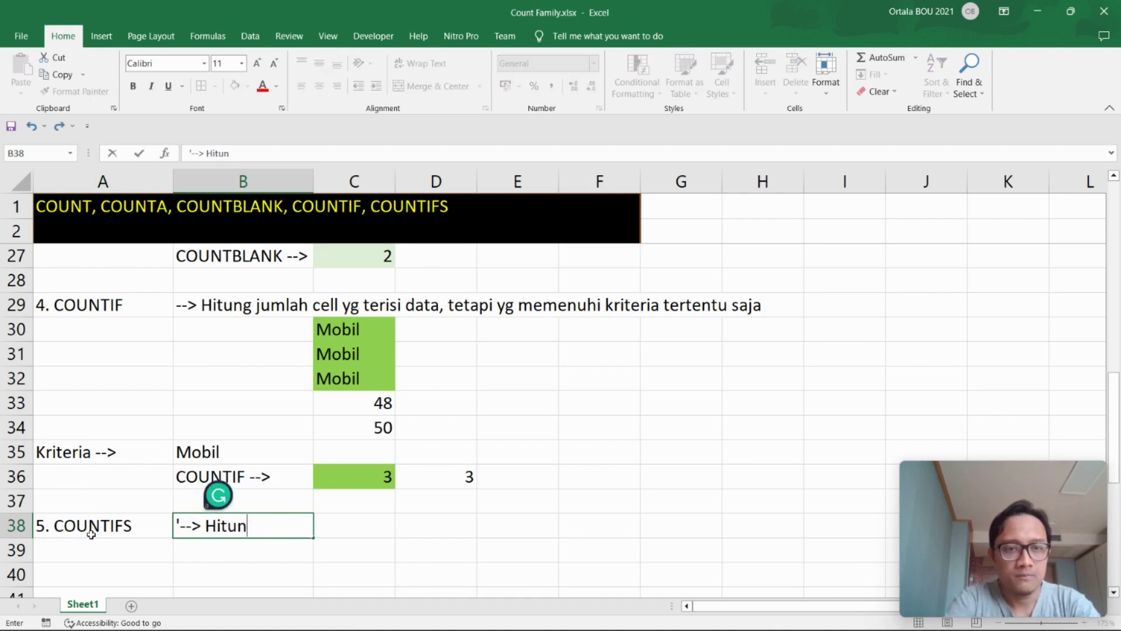
{"action": "type", "text": "g jumlah cell"}
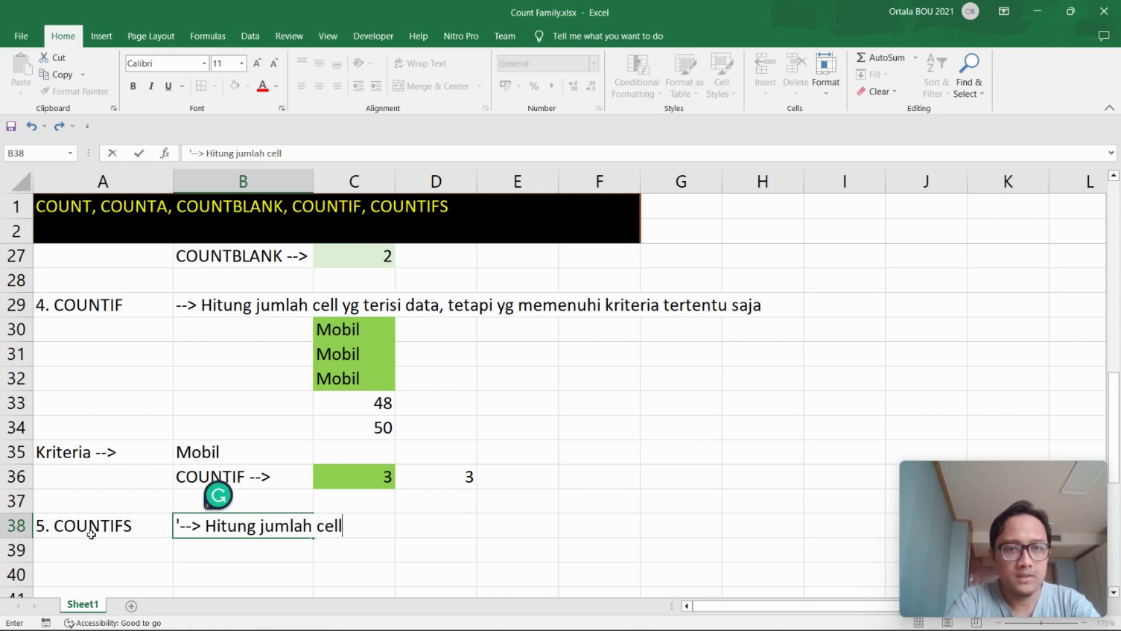
{"action": "type", "text": " yg terisi data"}
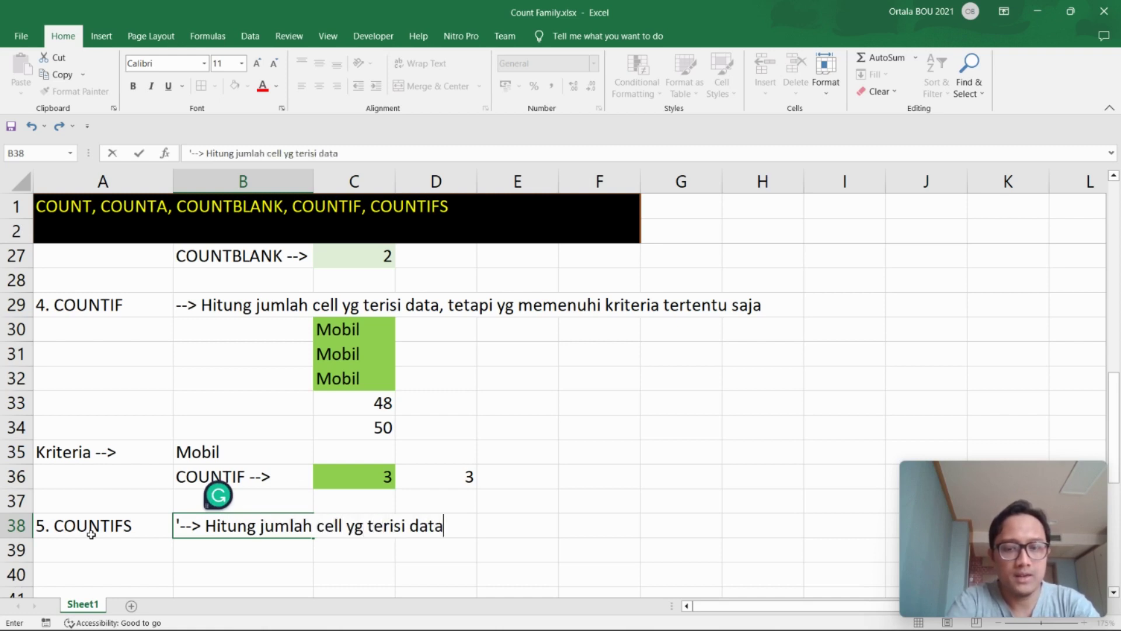
{"action": "type", "text": ", tetapi"}
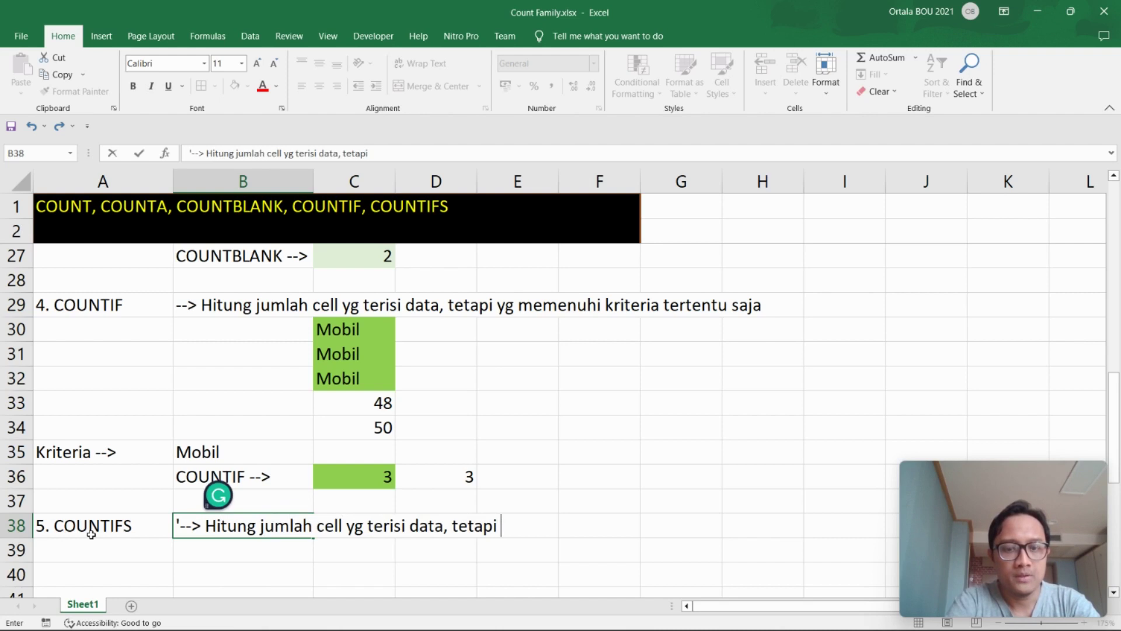
{"action": "type", "text": "g ne"}
{"action": "key", "text": "BackSpace"}
{"action": "key", "text": "BackSpace"}
{"action": "type", "text": "mem"}
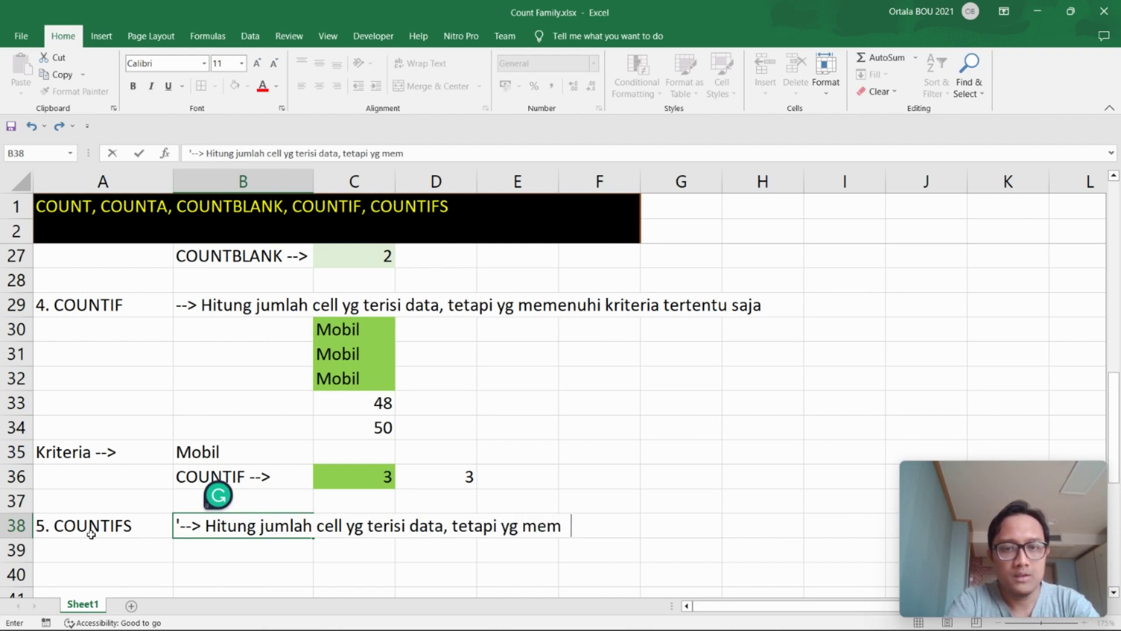
{"action": "type", "text": "enh"}
{"action": "key", "text": "BackSpace"}
{"action": "type", "text": "uhi "}
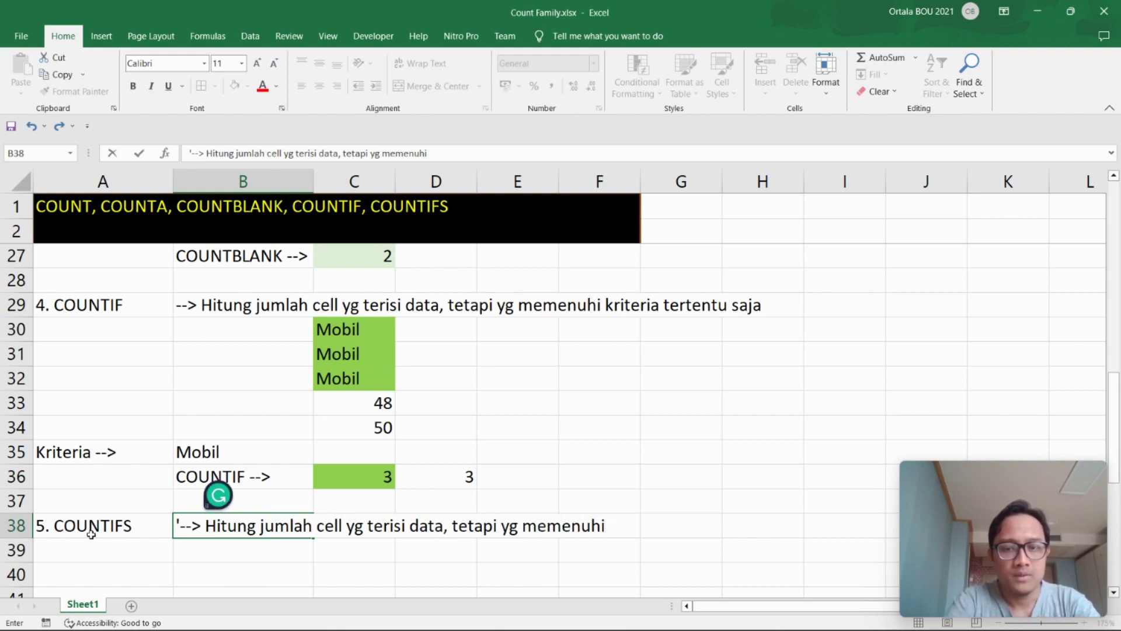
{"action": "type", "text": "lebih dari "}
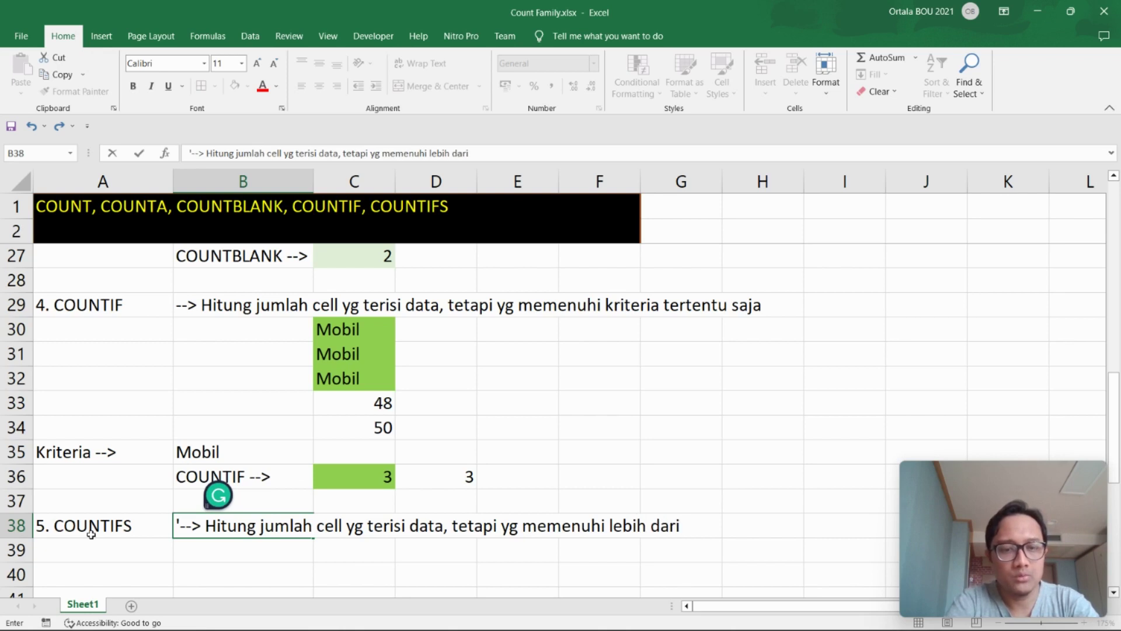
{"action": "type", "text": "1 kr"}
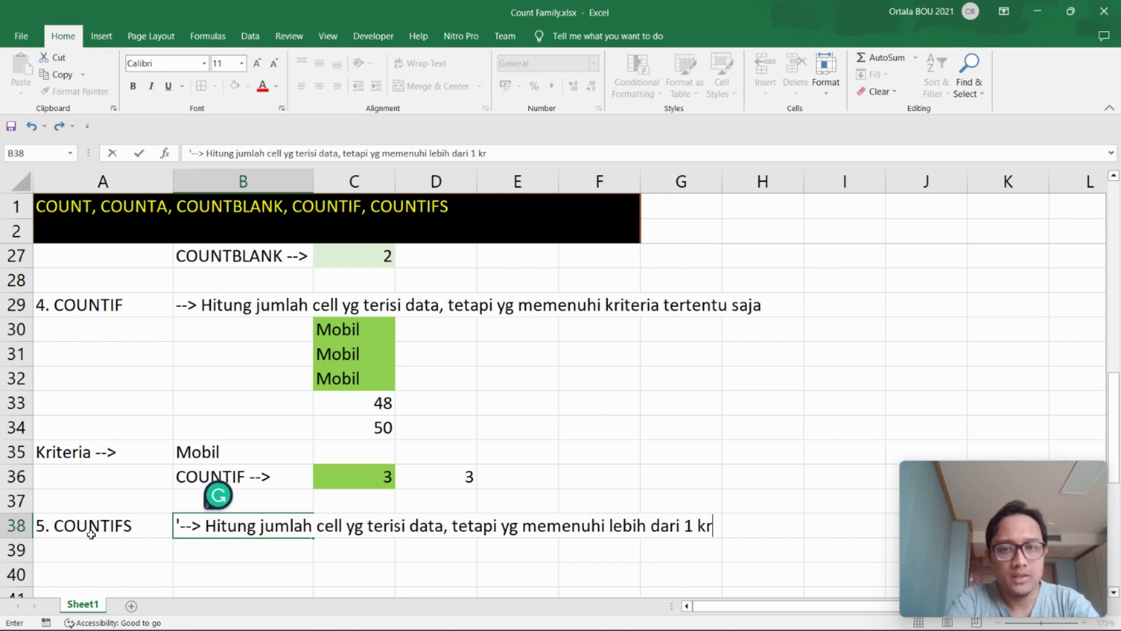
{"action": "type", "text": "t"}
{"action": "key", "text": "BackSpace"}
{"action": "type", "text": "iteria "}
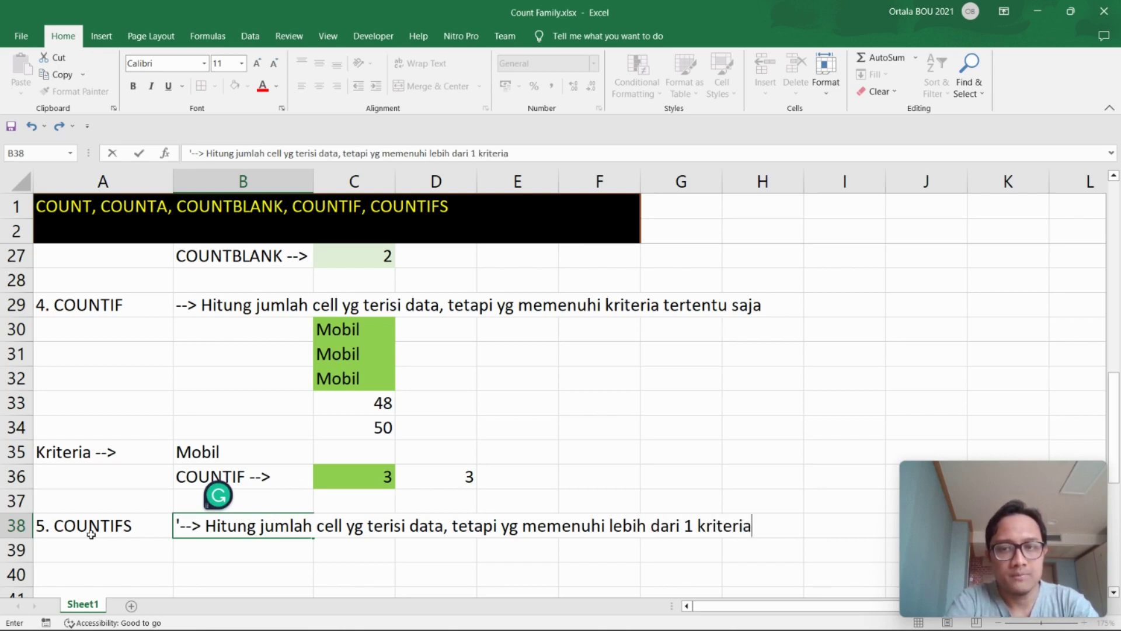
{"action": "type", "text": "saja"}
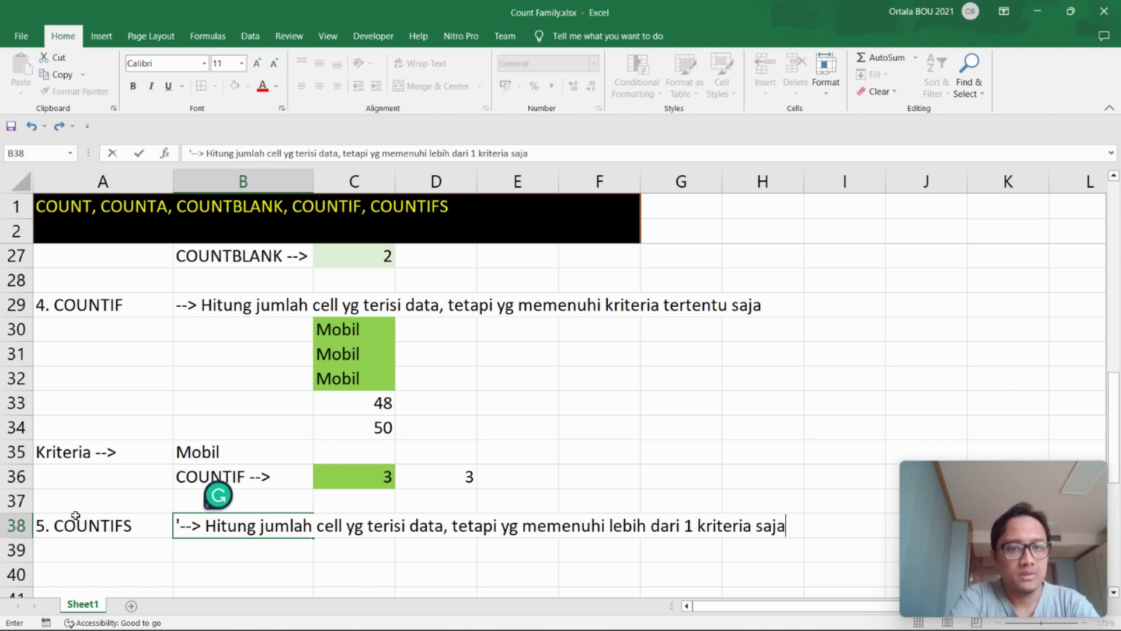
{"action": "left_click", "coordinate": [124, 527]}
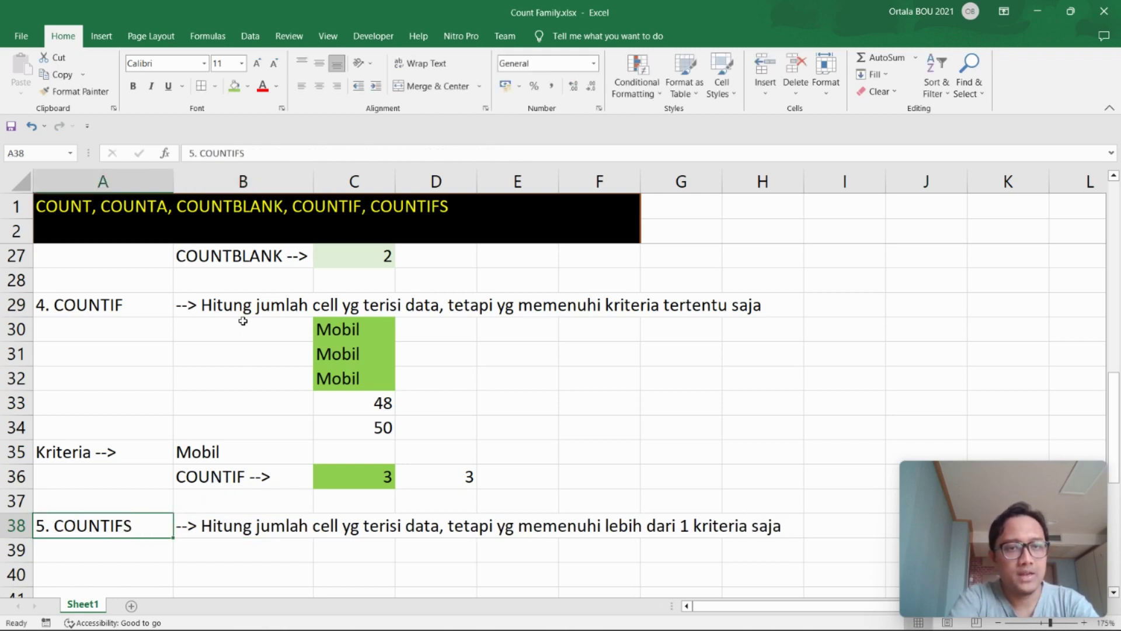
- Insert '1' before 'kriteria' in the B29 COUNTIF description and colour '1 kriteria' red
{"action": "left_click", "coordinate": [259, 308]}
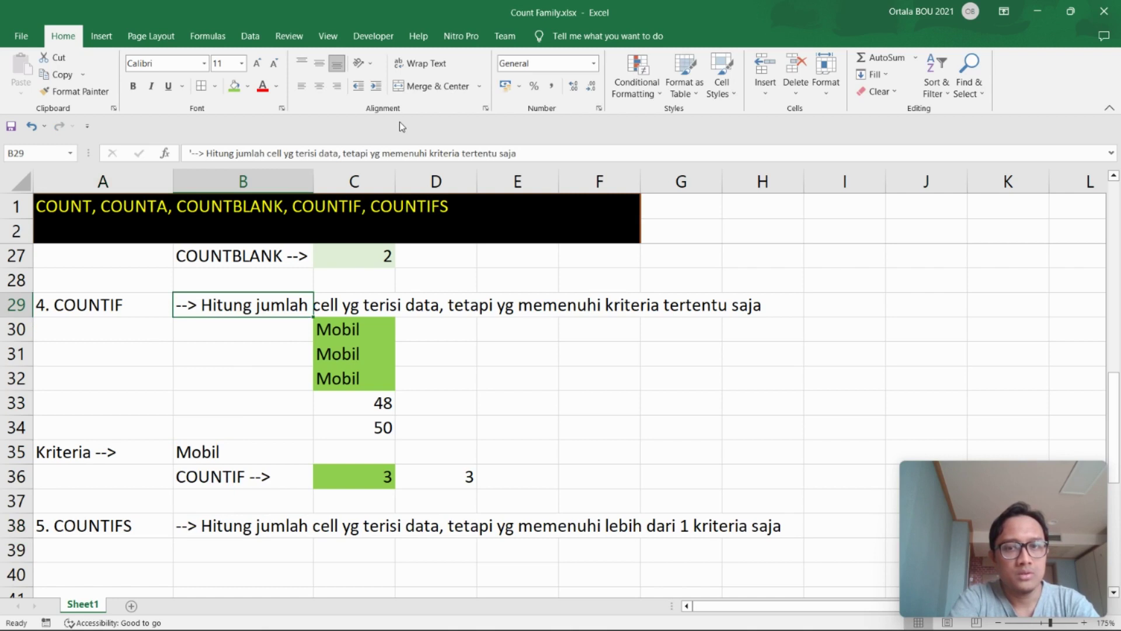
{"action": "left_click", "coordinate": [432, 153]}
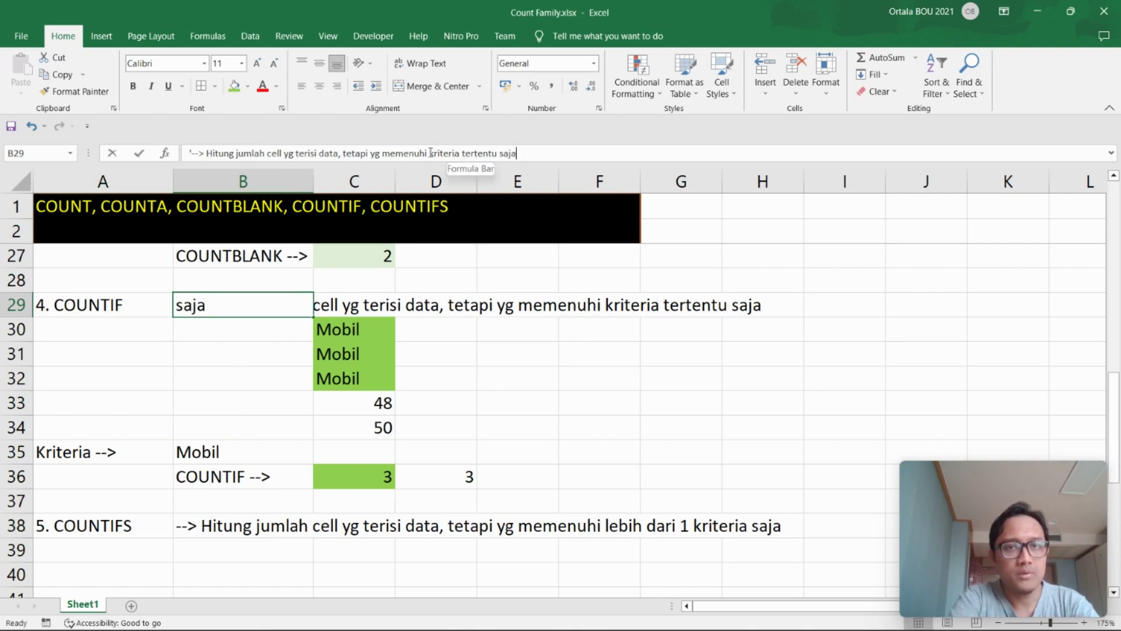
{"action": "type", "text": "1"}
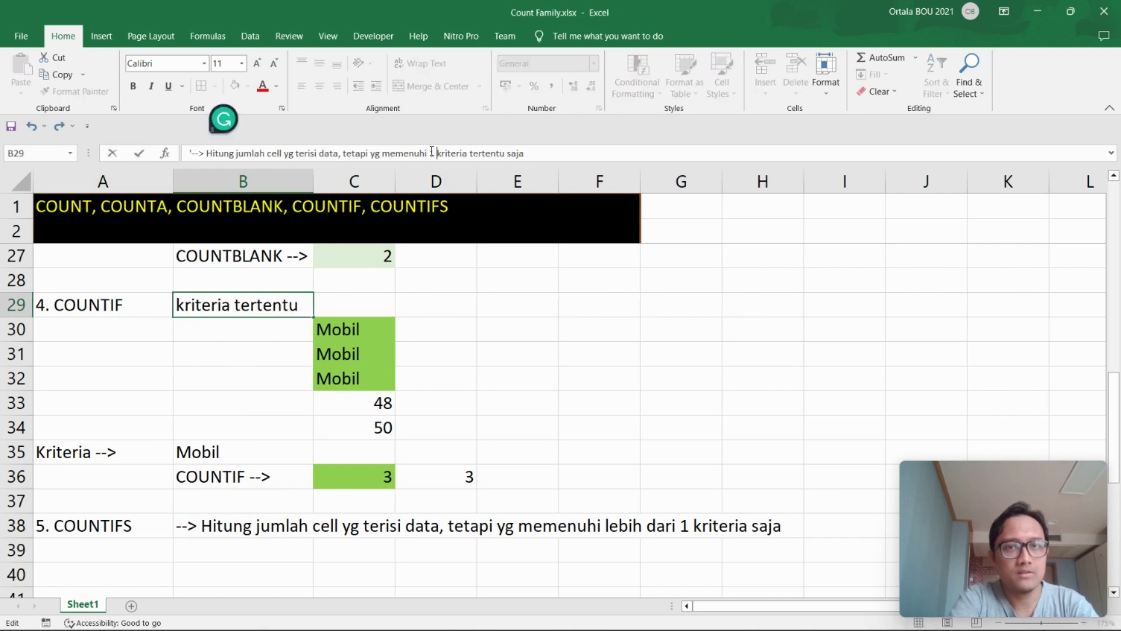
{"action": "mouse_move", "coordinate": [431, 153]}
{"action": "left_mouse_down"}
{"action": "mouse_move", "coordinate": [483, 153]}
{"action": "mouse_move", "coordinate": [467, 153]}
{"action": "left_mouse_up"}
{"action": "left_click", "coordinate": [263, 86]}
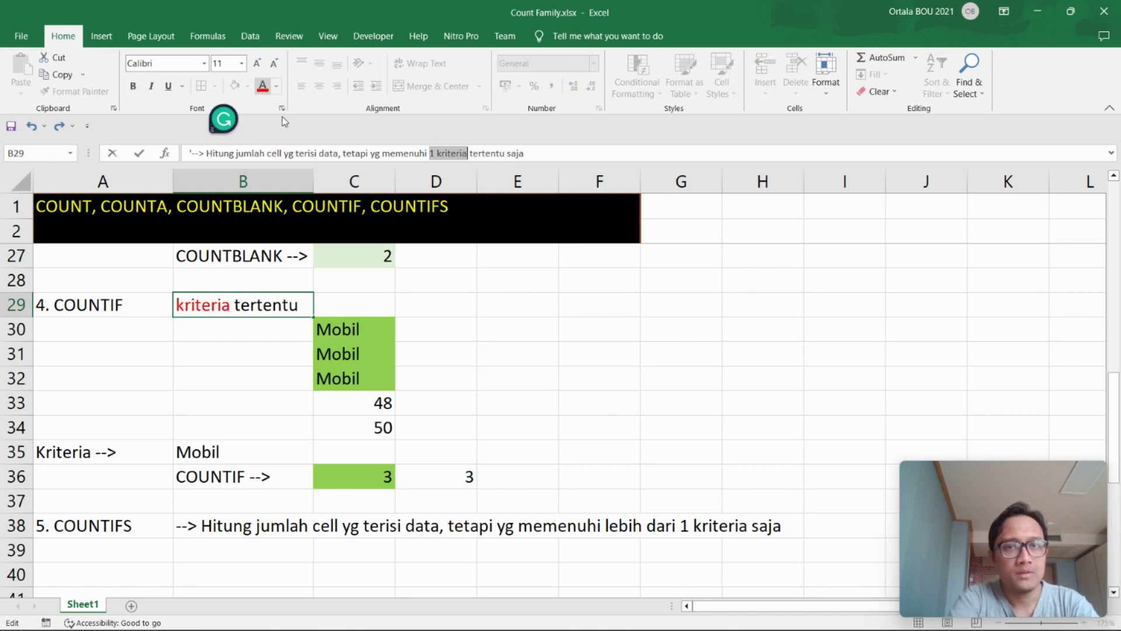
{"action": "left_click", "coordinate": [514, 549]}
{"action": "left_click", "coordinate": [108, 526]}
- Colour 'lebih dari 1' red in the B38 COUNTIFS description
{"action": "left_click", "coordinate": [203, 532]}
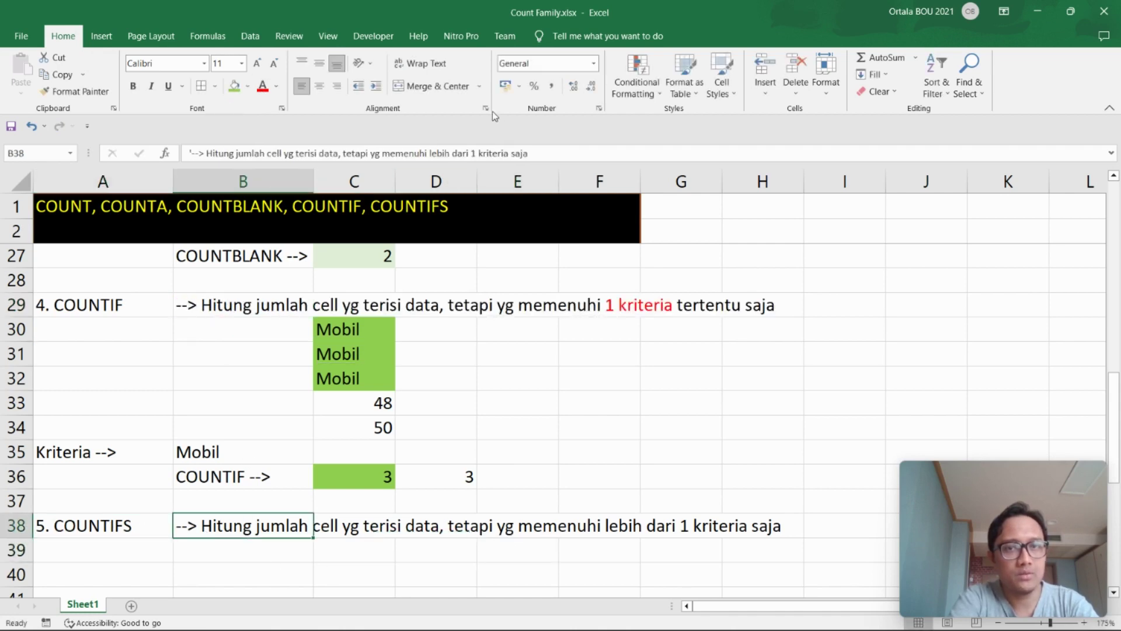
{"action": "left_click_drag", "start_coordinate": [429, 153], "coordinate": [494, 155]}
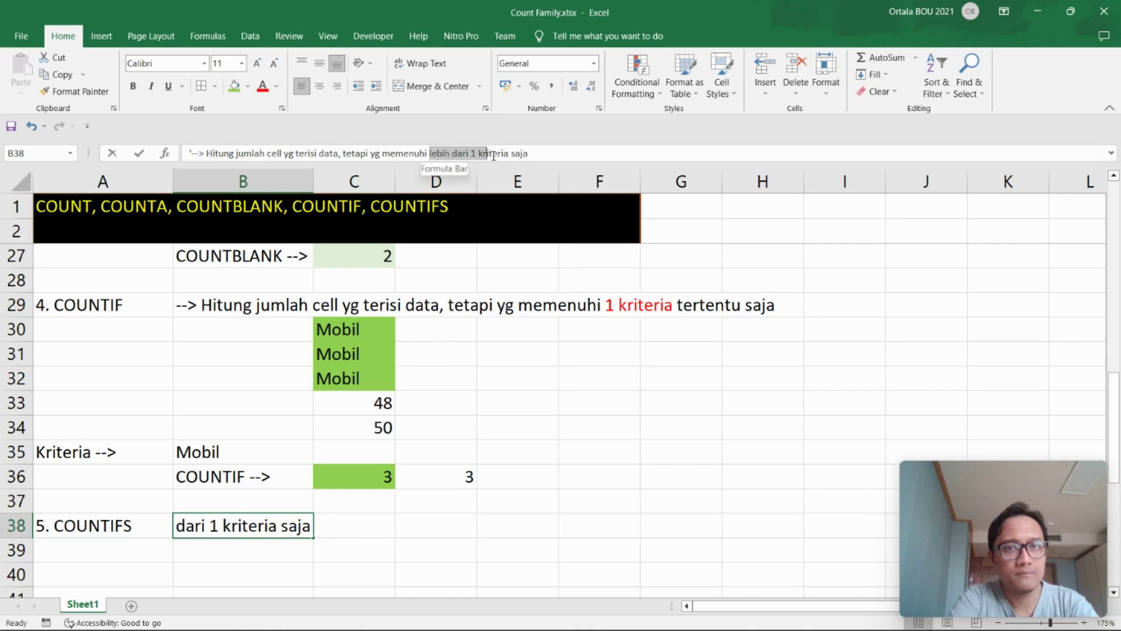
{"action": "left_click", "coordinate": [263, 86]}
{"action": "left_click", "coordinate": [607, 442]}
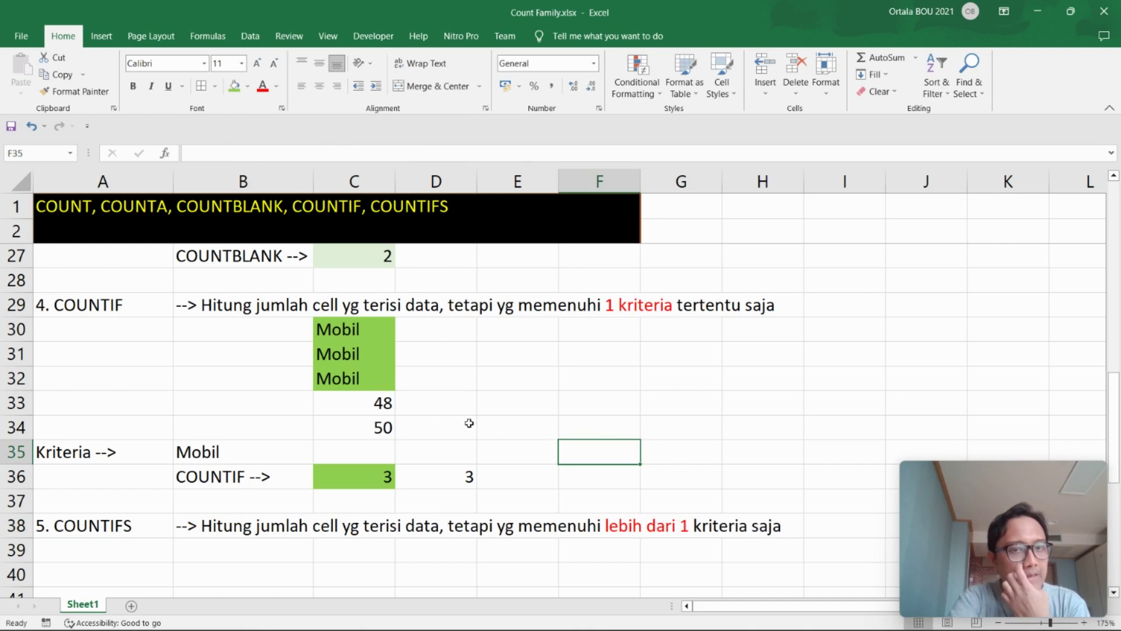
- Copy the COUNTIF example data B30:C35 and paste it at B39
{"action": "left_click_drag", "start_coordinate": [263, 329], "coordinate": [359, 452]}
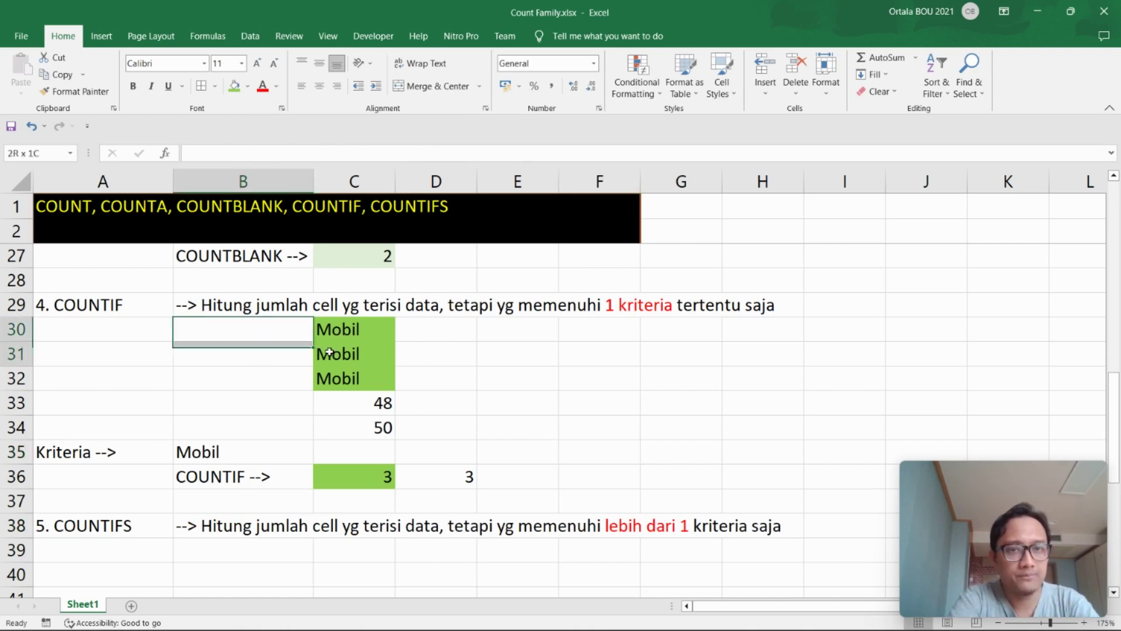
{"action": "key", "text": "ctrl+c"}
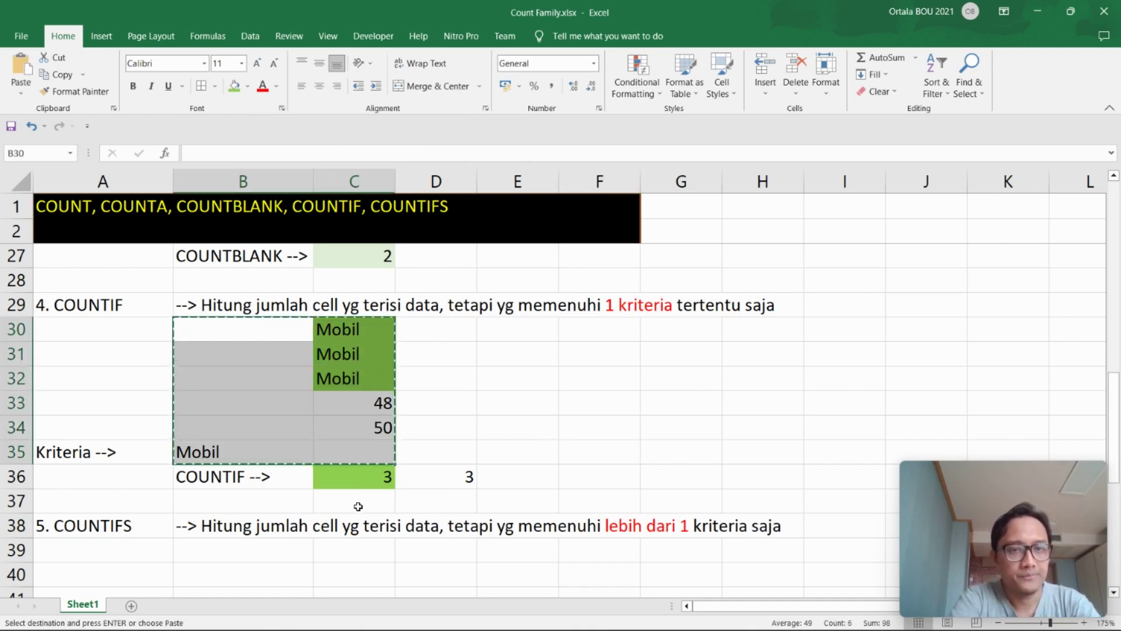
{"action": "scroll", "coordinate": [350, 502], "scroll_direction": "down", "scroll_amount": 2}
{"action": "left_click", "coordinate": [272, 404]}
{"action": "key", "text": "ctrl+v"}
{"action": "left_click", "coordinate": [479, 501]}
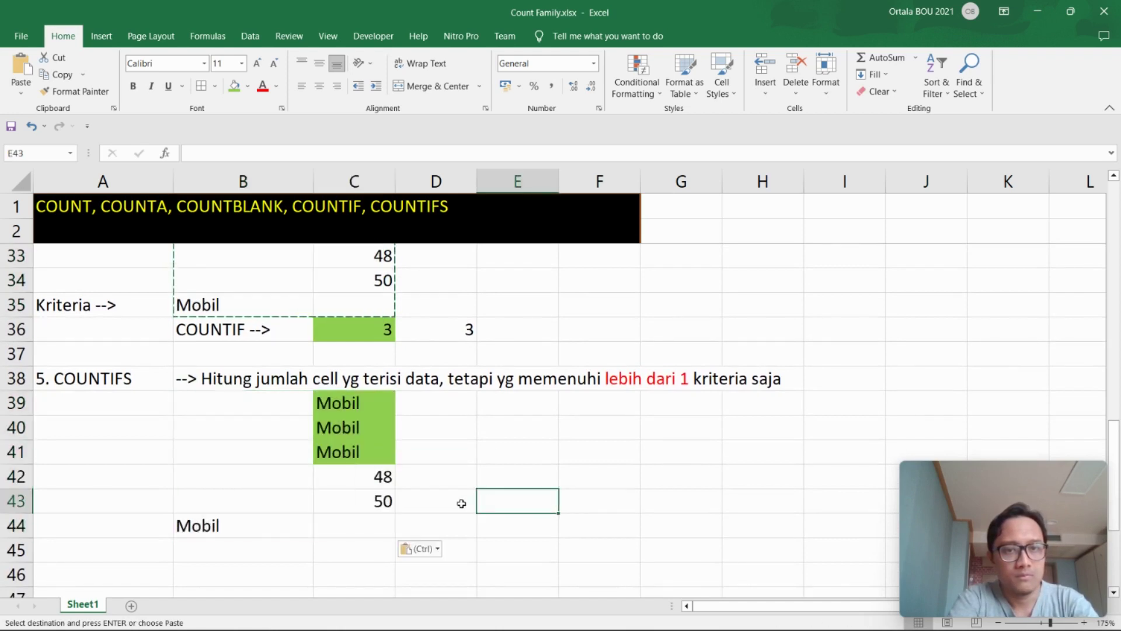
- Replace C39:C41 with 40, 30, 30 and set those cells to No Fill
{"action": "left_click", "coordinate": [371, 403]}
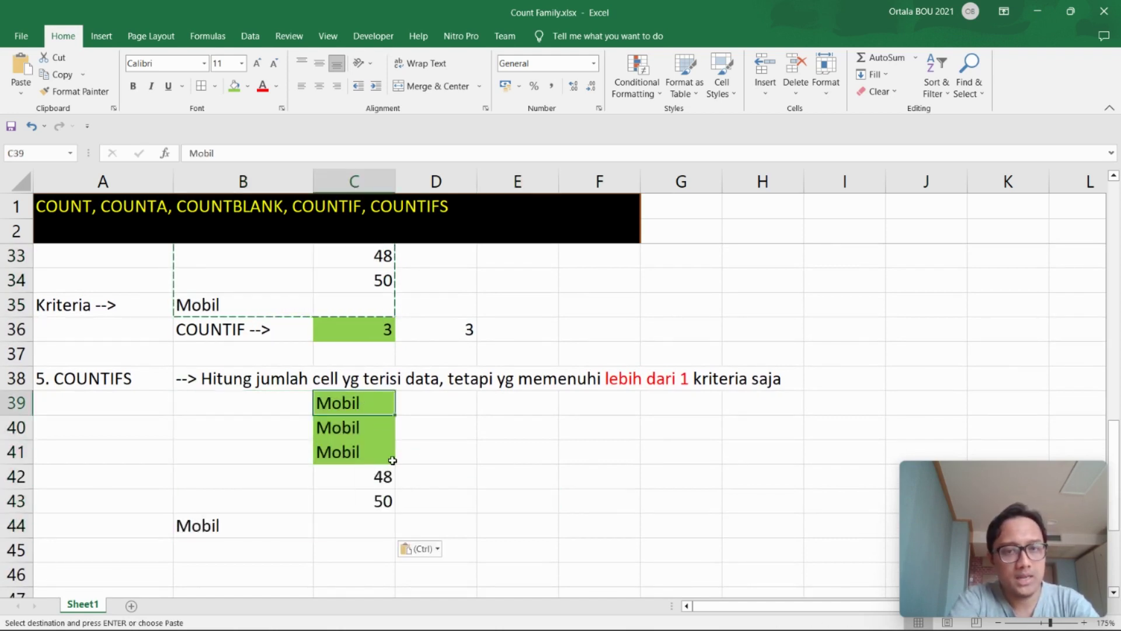
{"action": "type", "text": "40"}
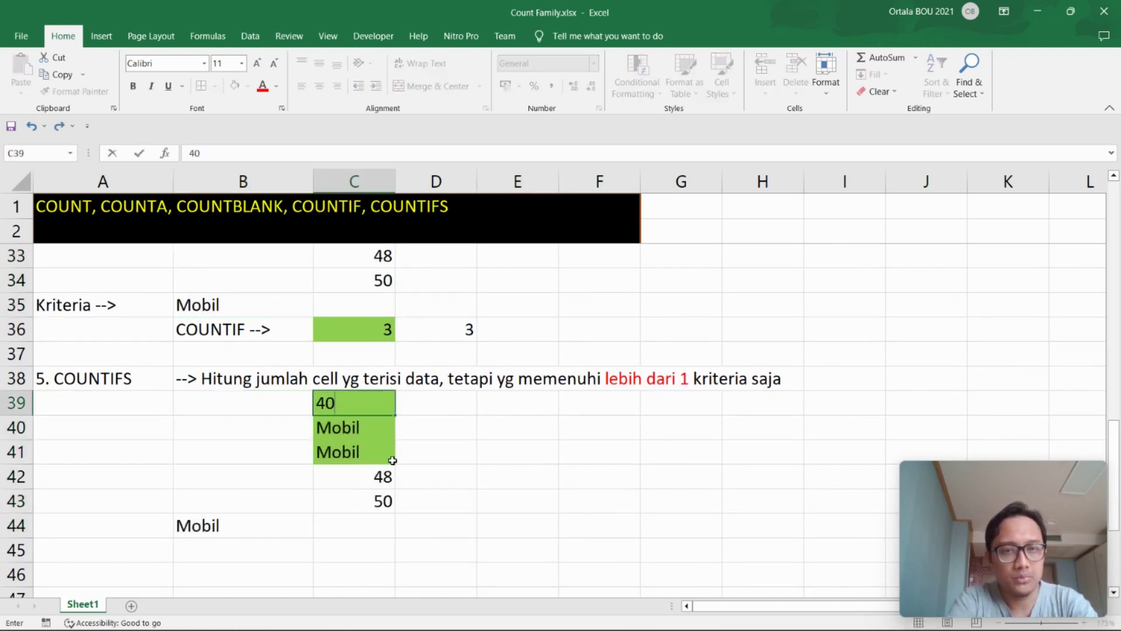
{"action": "key", "text": "Return"}
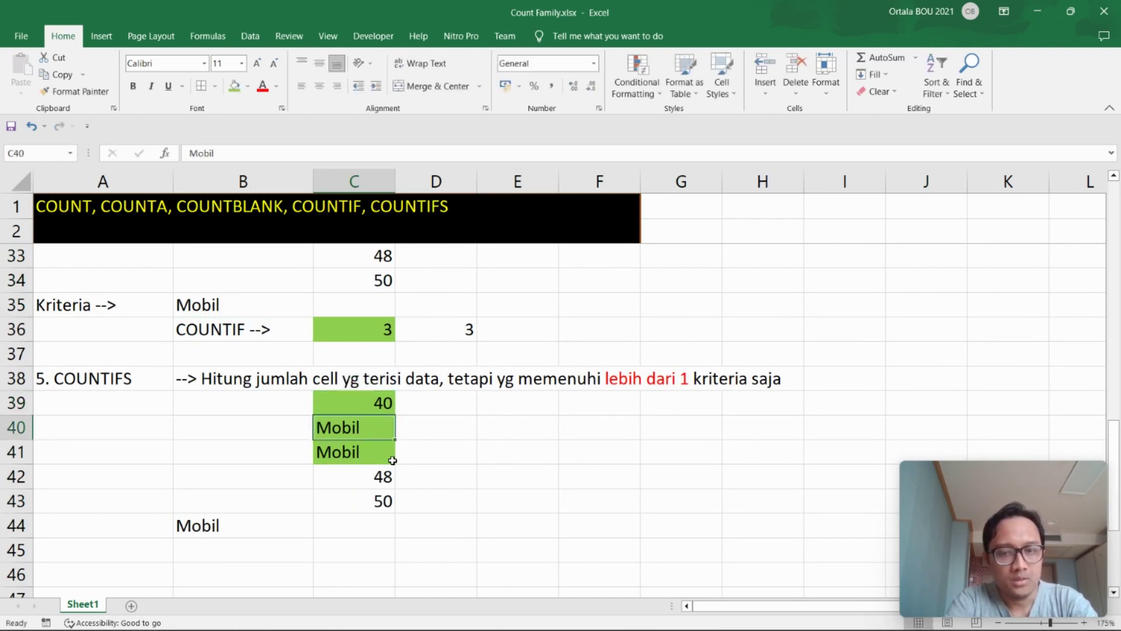
{"action": "type", "text": "30"}
{"action": "key", "text": "Return"}
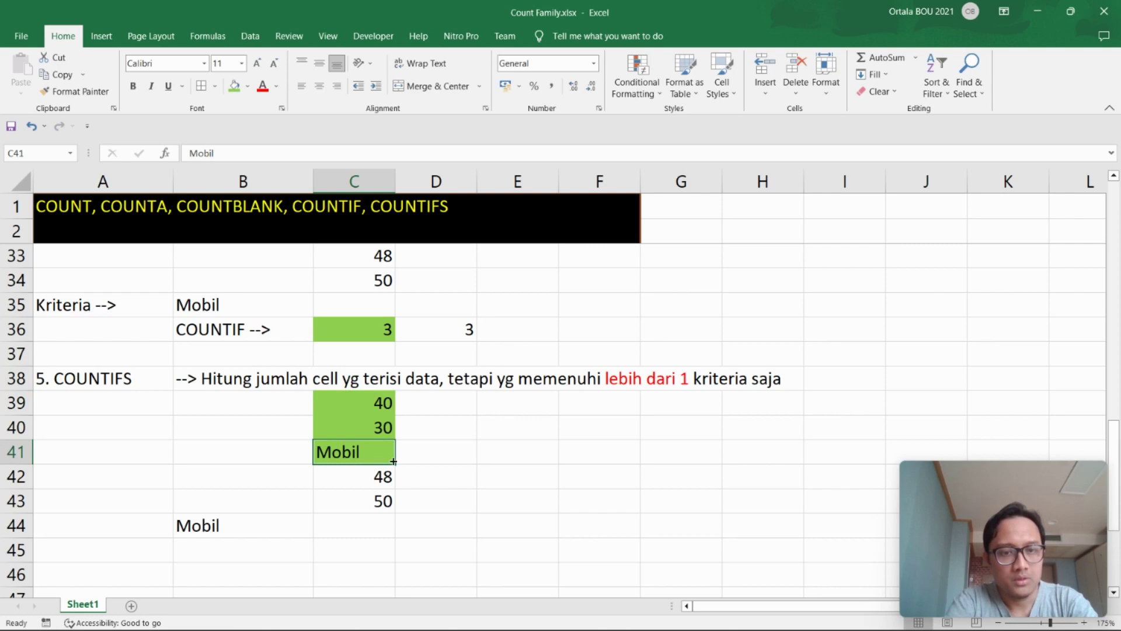
{"action": "type", "text": "30"}
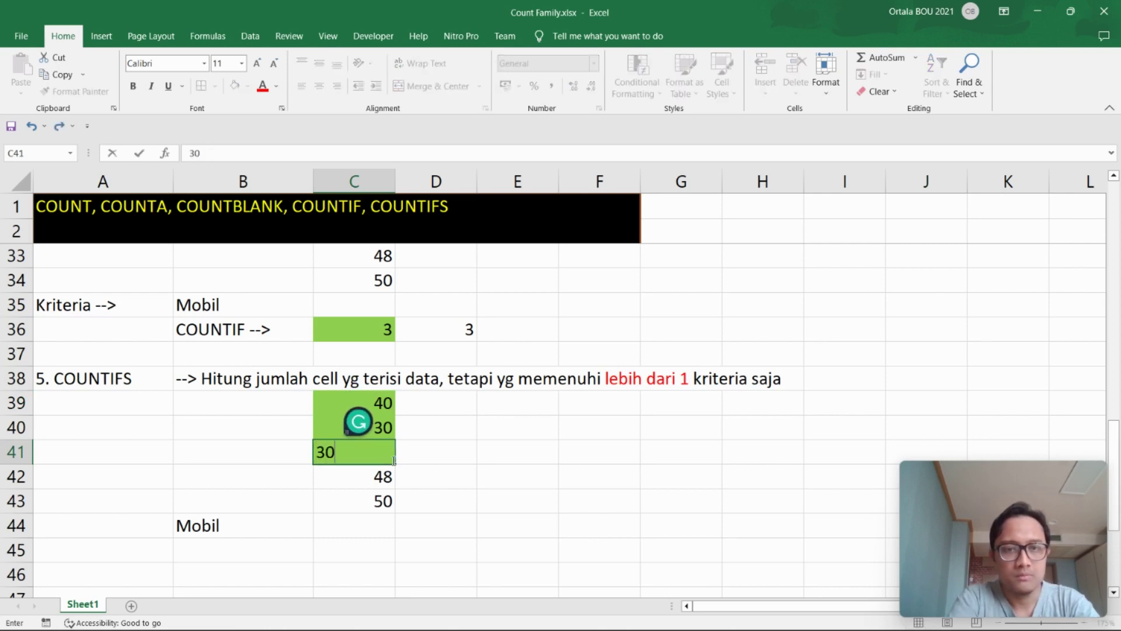
{"action": "left_click", "coordinate": [428, 473]}
{"action": "left_click_drag", "start_coordinate": [353, 403], "coordinate": [354, 451]}
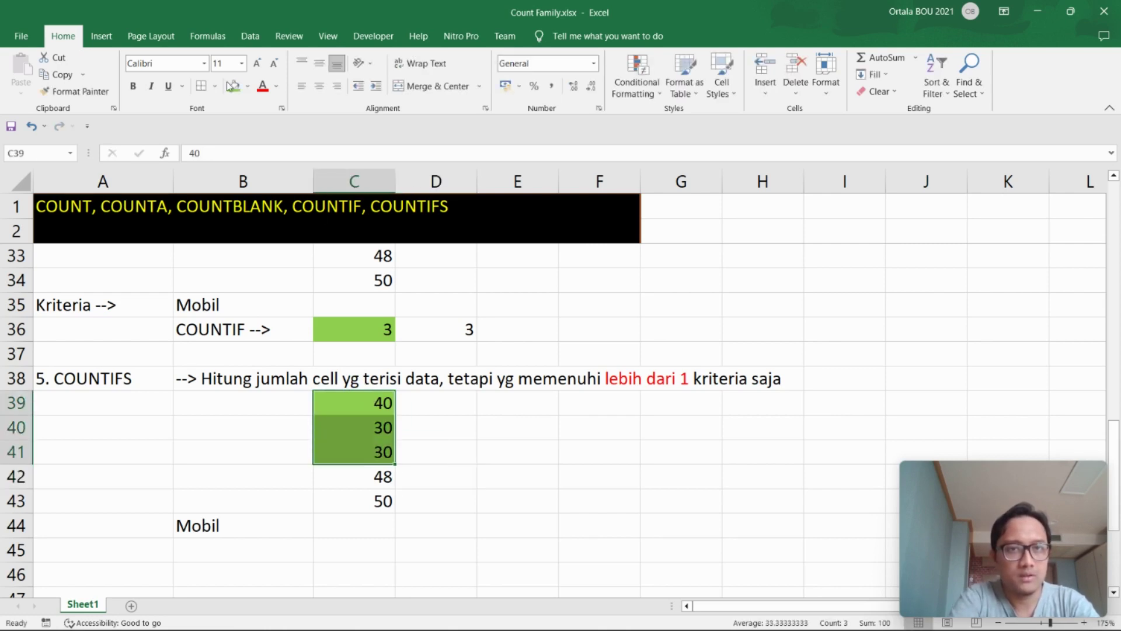
{"action": "left_click", "coordinate": [248, 86]}
{"action": "left_click", "coordinate": [251, 207]}
{"action": "left_click", "coordinate": [425, 416]}
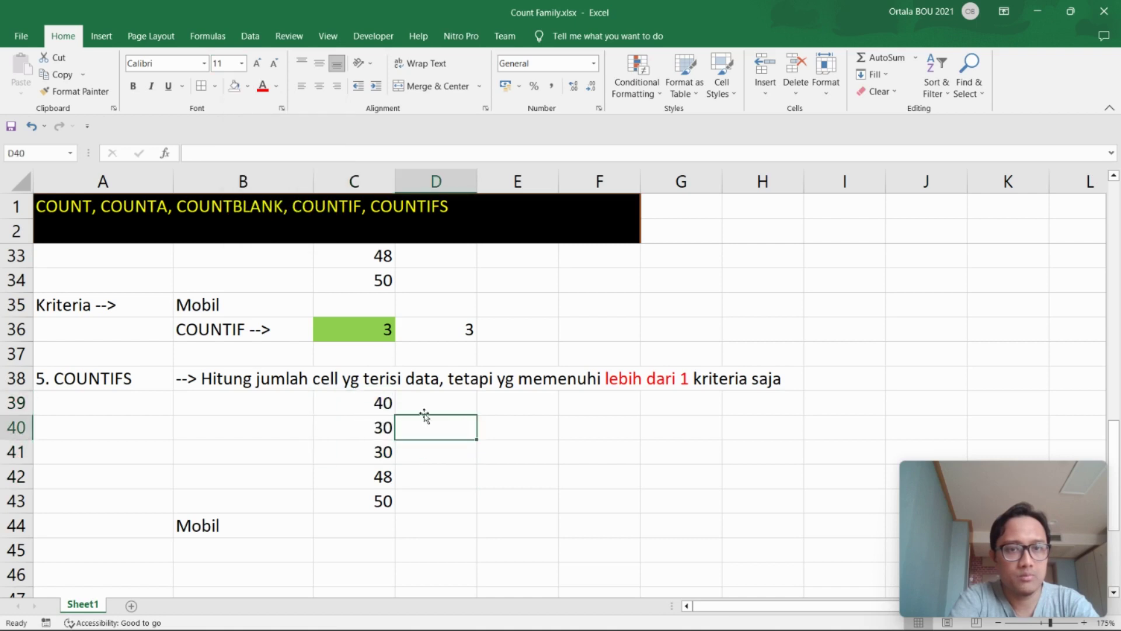
- Label B39:B41 as Motor and B42:B43 as Mobil
{"action": "left_click", "coordinate": [279, 404]}
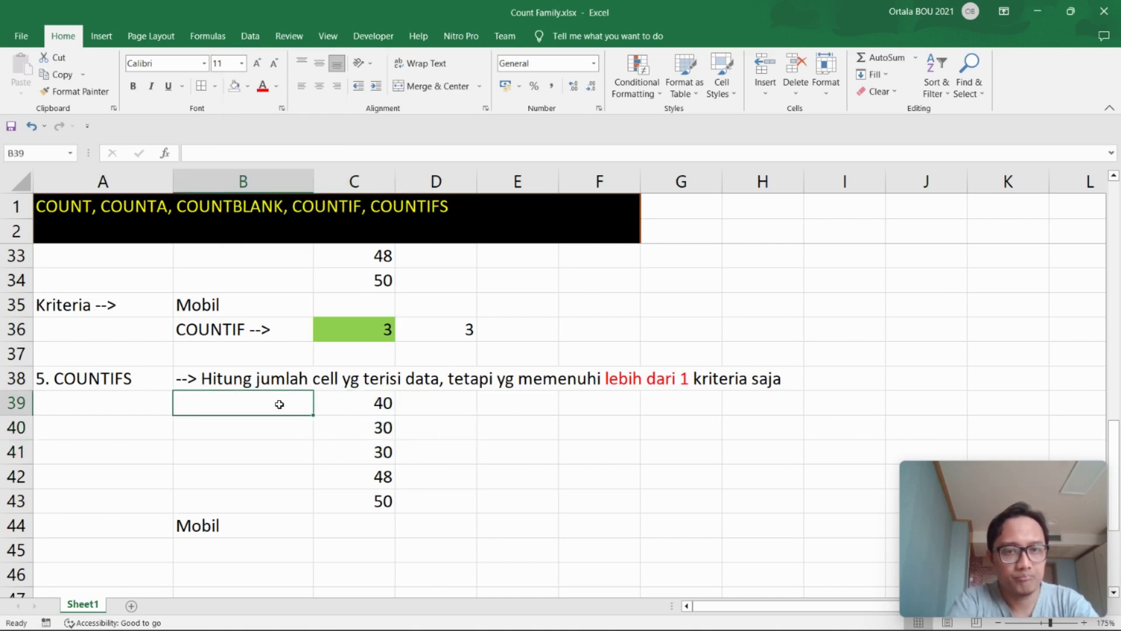
{"action": "type", "text": "Motor"}
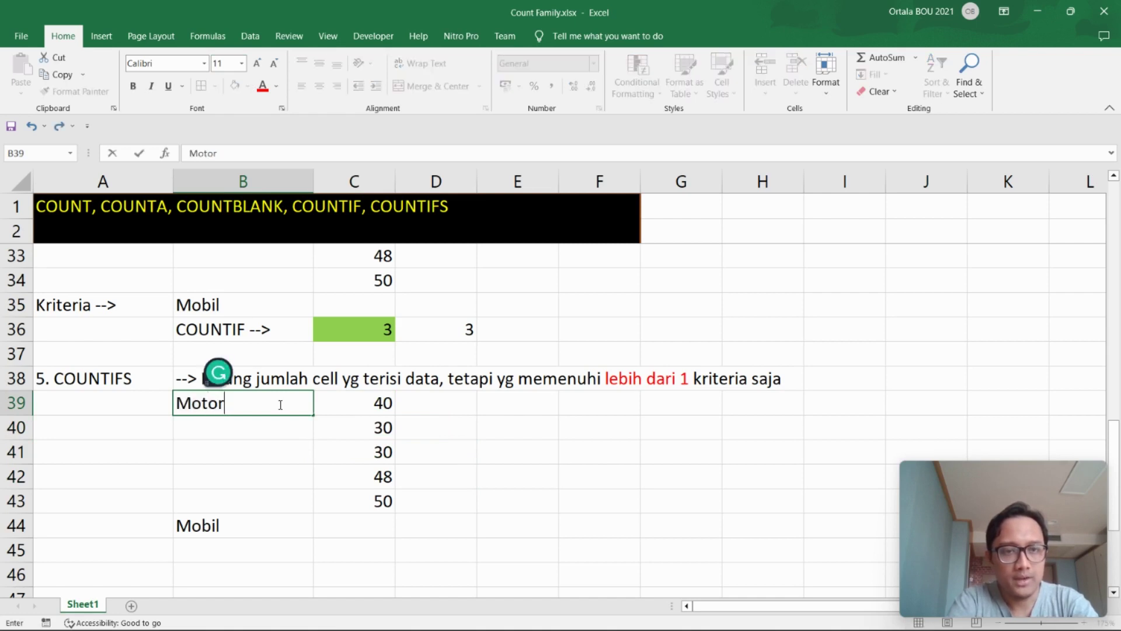
{"action": "type", "text": "\\"}
{"action": "key", "text": "Return"}
{"action": "left_click", "coordinate": [280, 404]}
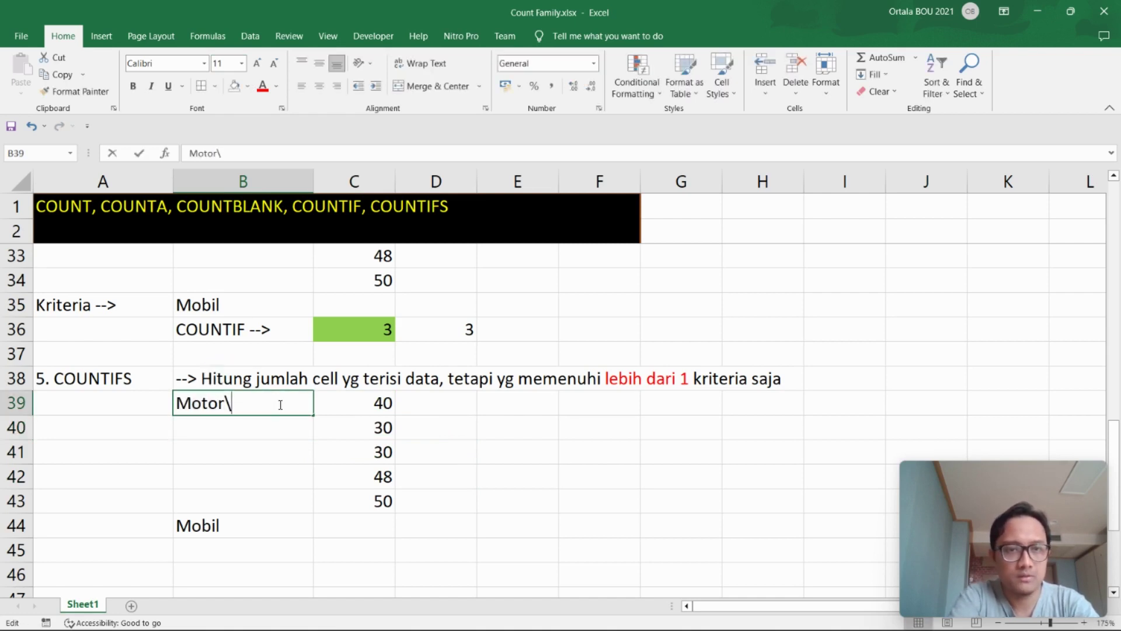
{"action": "double_click", "coordinate": [280, 403]}
{"action": "key", "text": "BackSpace"}
{"action": "left_click", "coordinate": [250, 431]}
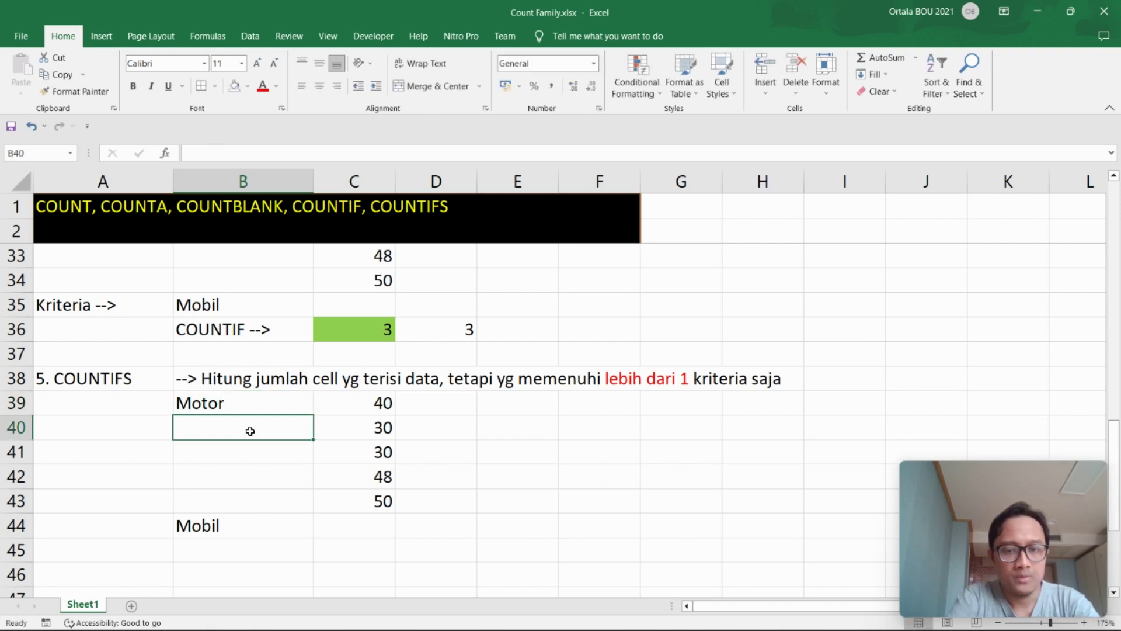
{"action": "type", "text": "Motor"}
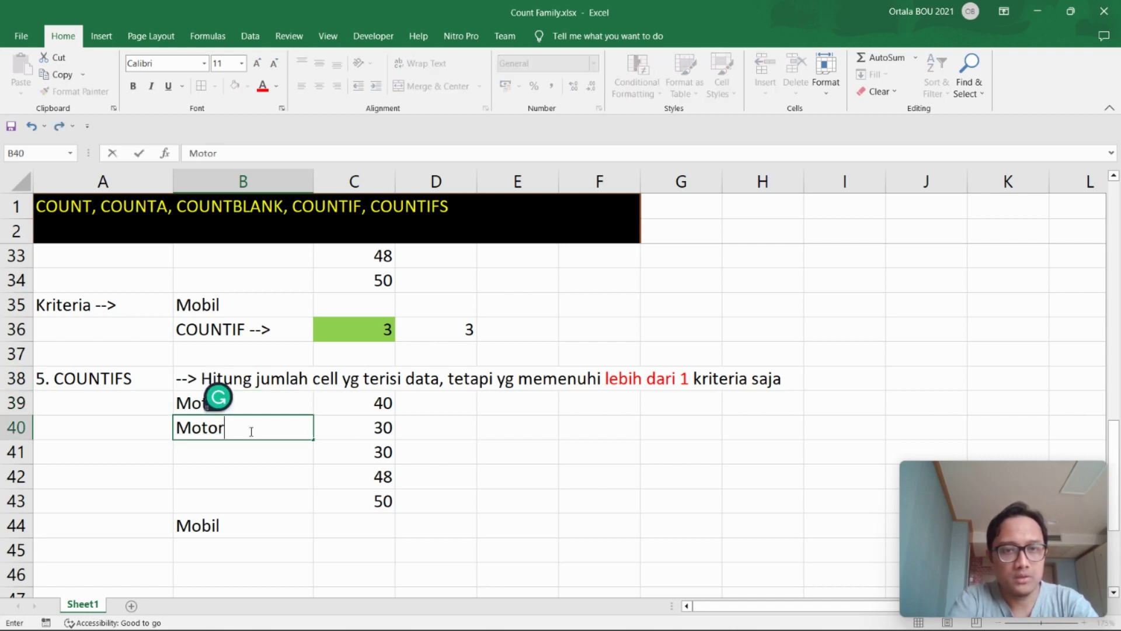
{"action": "key", "text": "Return"}
{"action": "type", "text": "Motor"}
{"action": "key", "text": "Return"}
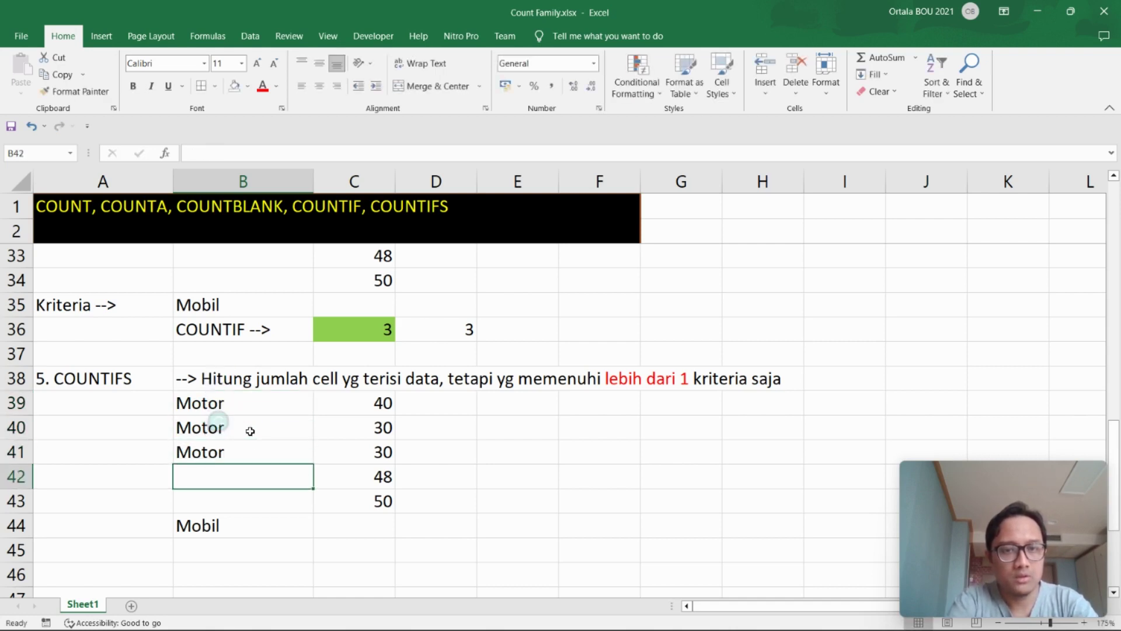
{"action": "type", "text": "Mobil"}
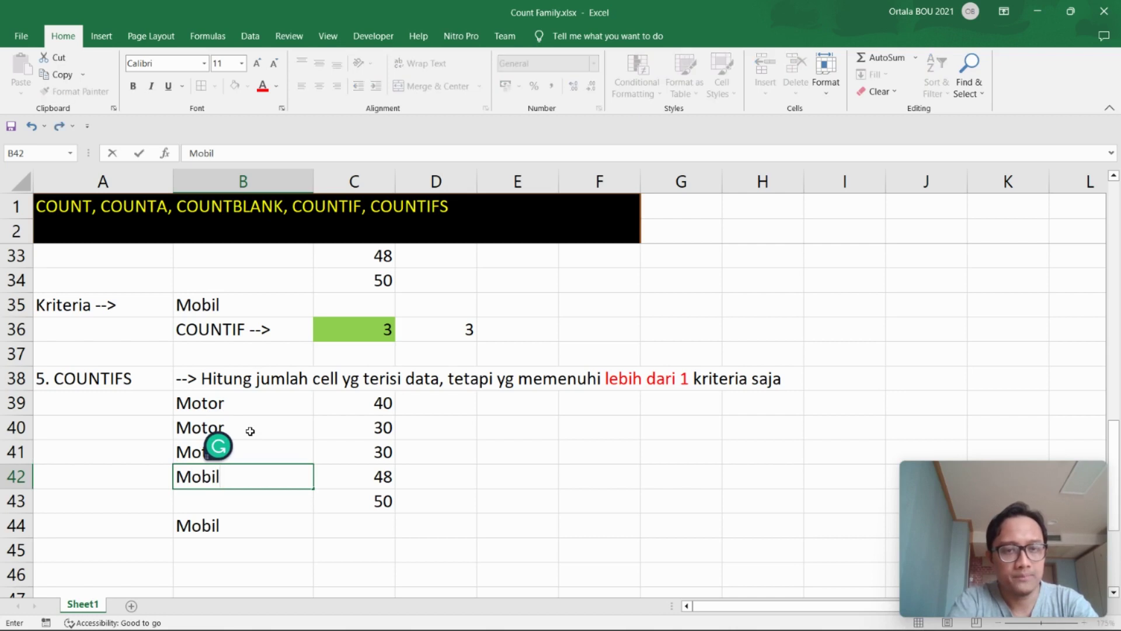
{"action": "key", "text": "Return"}
{"action": "type", "text": "Mobil"}
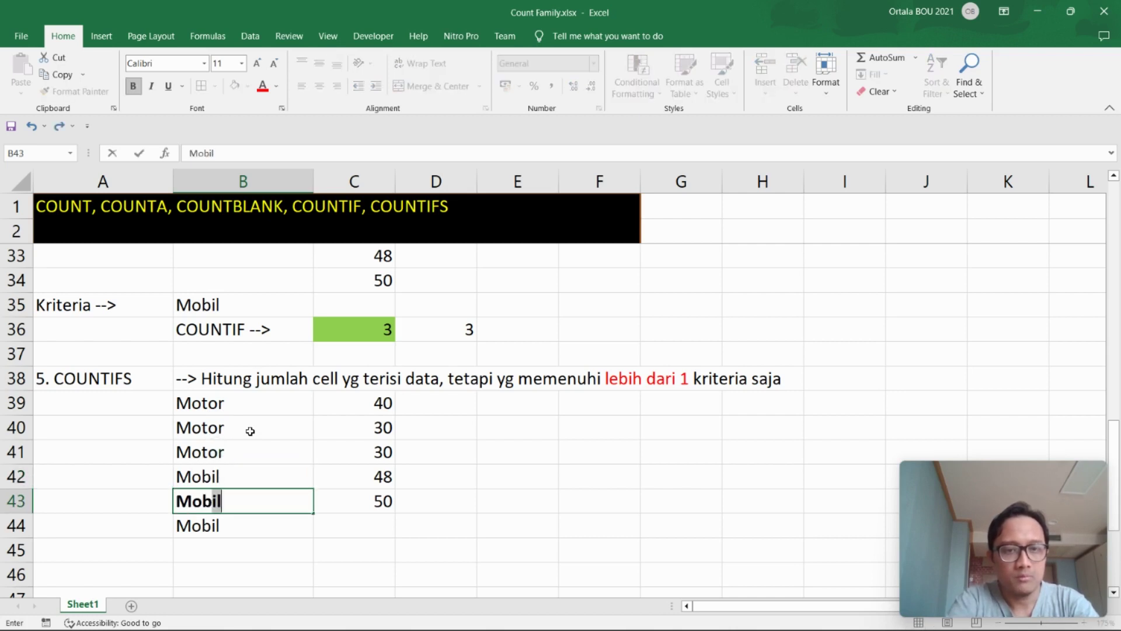
{"action": "key", "text": "Return"}
{"action": "key", "text": "Right"}
- Unbold Mobil in B43 and change C43 and C42 to 20
{"action": "left_click", "coordinate": [228, 501]}
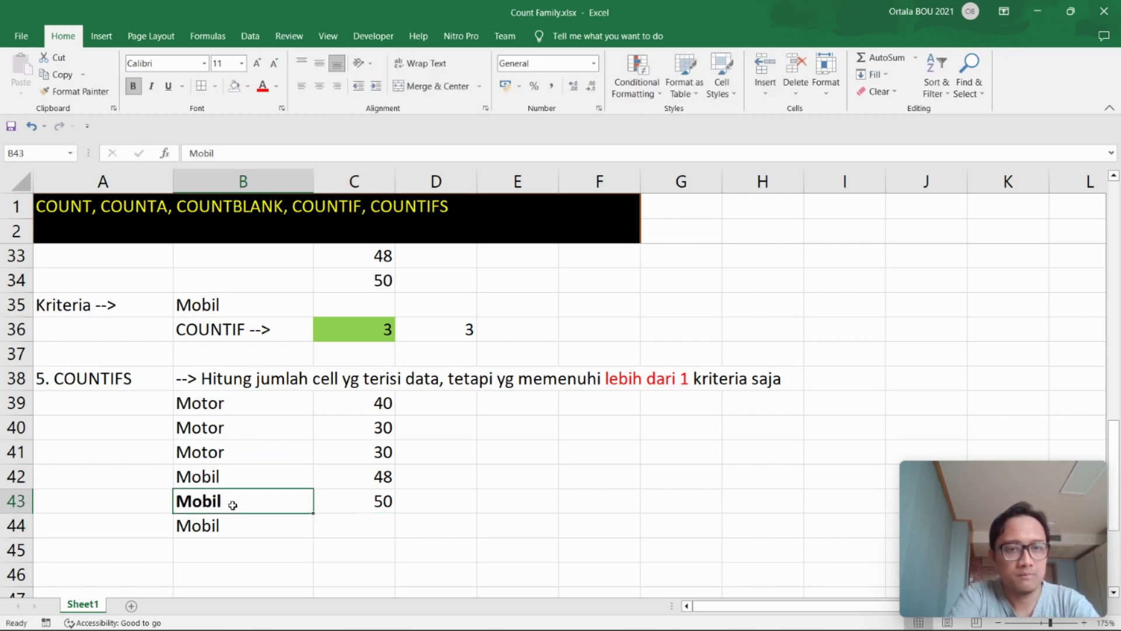
{"action": "key", "text": "ctrl+b"}
{"action": "left_click", "coordinate": [363, 502]}
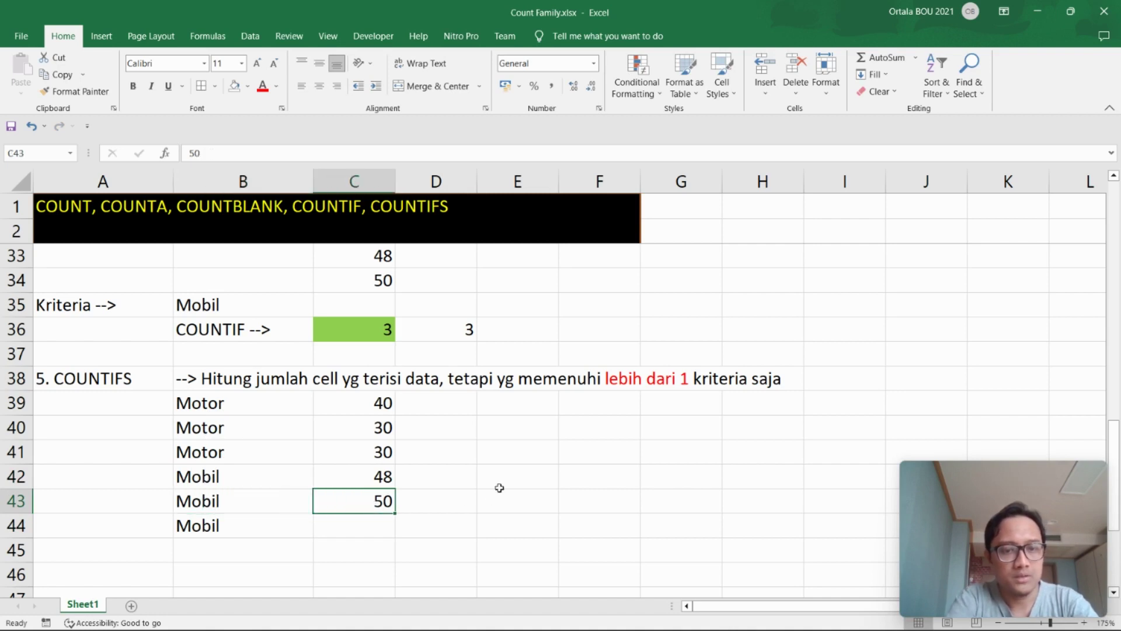
{"action": "type", "text": "20"}
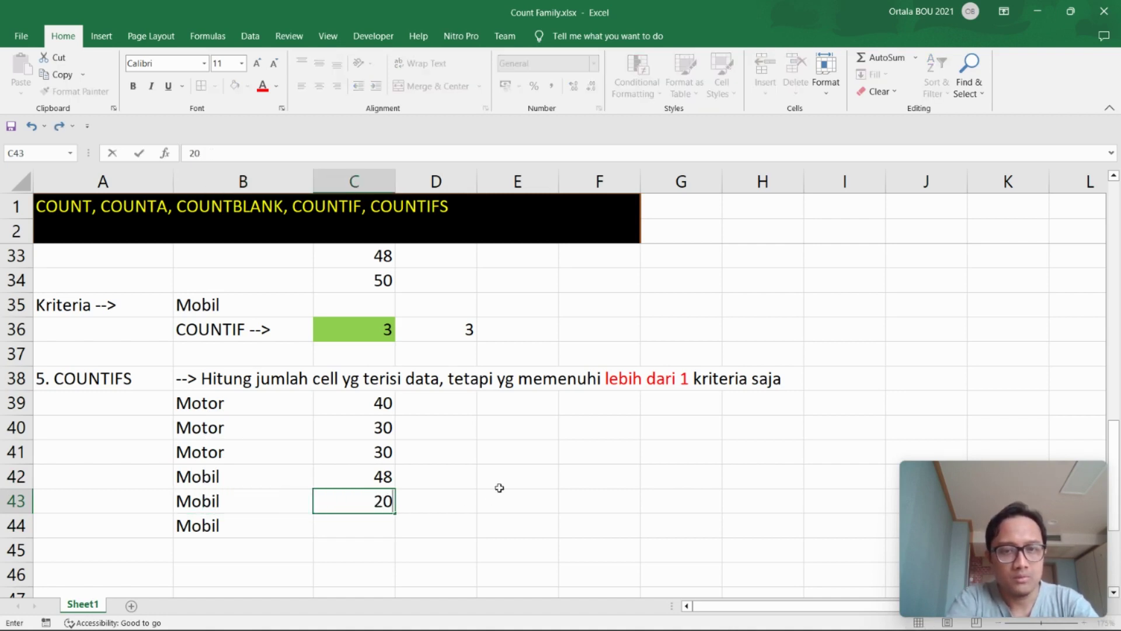
{"action": "left_click", "coordinate": [388, 476]}
{"action": "type", "text": "20"}
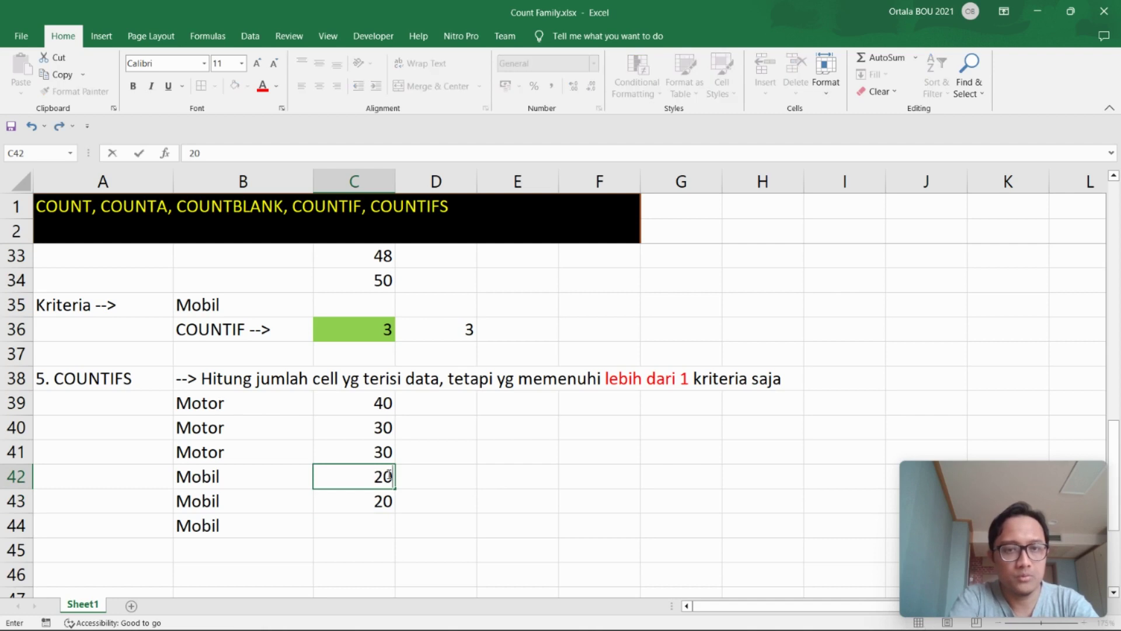
{"action": "key", "text": "Return"}
{"action": "key", "text": "Down"}
{"action": "key", "text": "Down"}
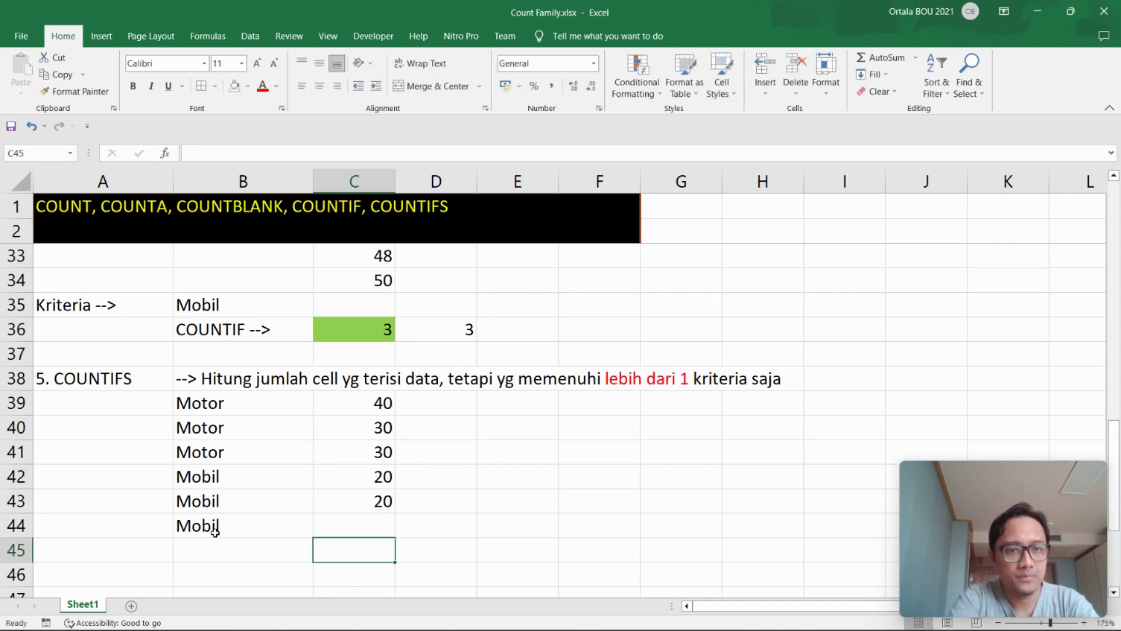
- Delete the extra Mobil entry in B44
{"action": "left_click", "coordinate": [224, 525]}
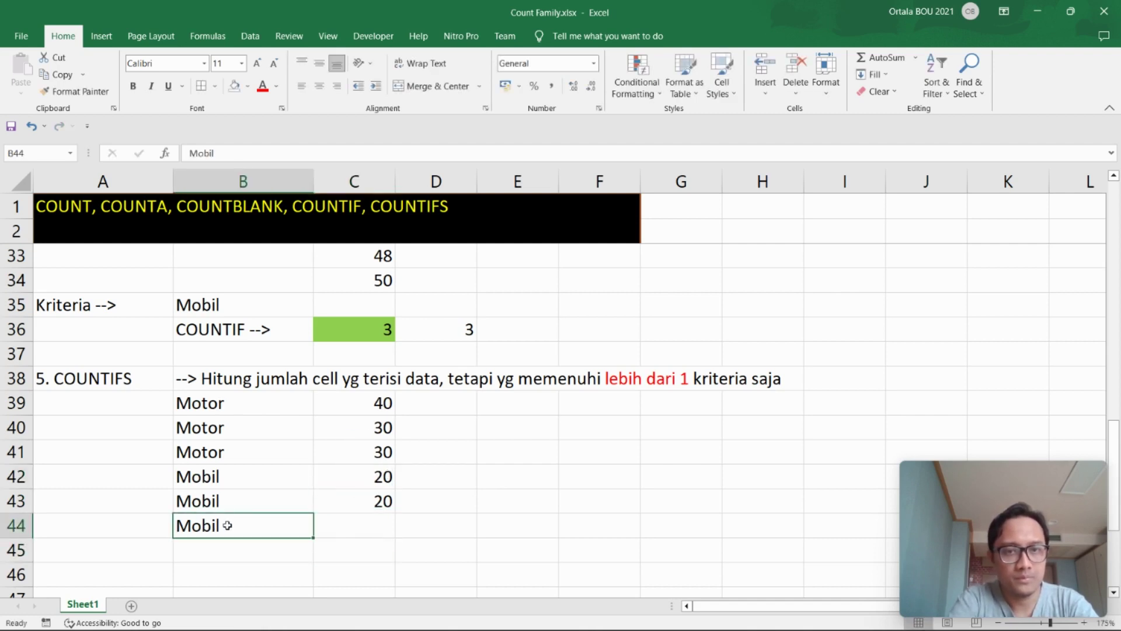
{"action": "key", "text": "Delete"}
{"action": "left_click", "coordinate": [402, 526]}
{"action": "scroll", "coordinate": [267, 518], "scroll_direction": "down", "scroll_amount": 1}
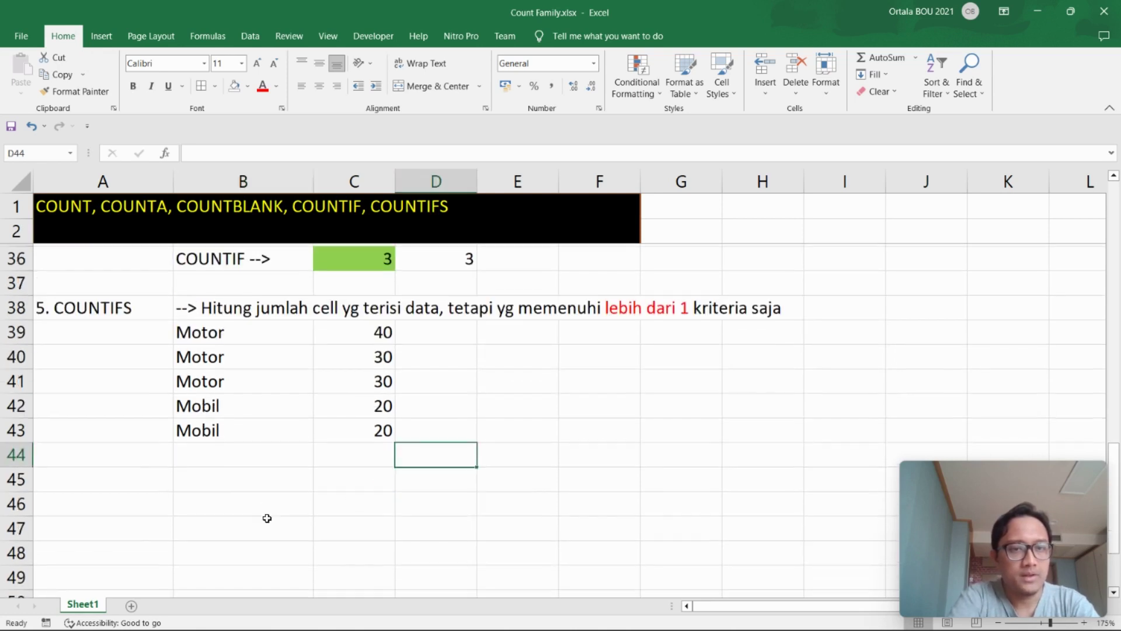
{"action": "scroll", "coordinate": [267, 518], "scroll_direction": "up", "scroll_amount": 1}
{"action": "scroll", "coordinate": [257, 513], "scroll_direction": "down", "scroll_amount": 1}
{"action": "left_click", "coordinate": [233, 479]}
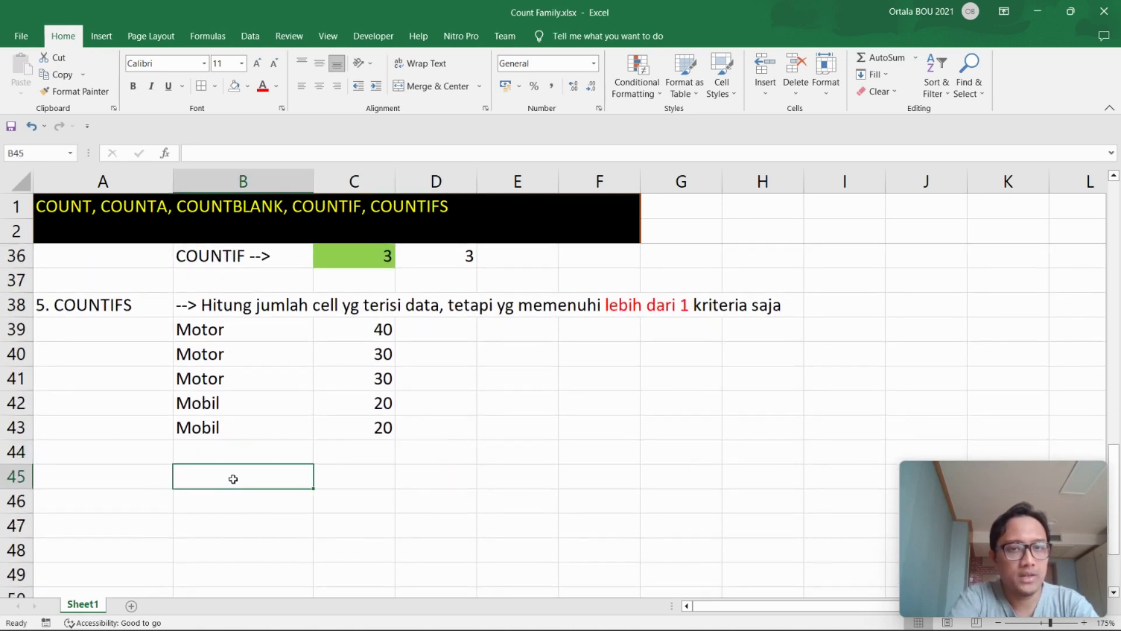
- Enter 'Kriteria 1-->' in A45 with the criterion Motor in B45
{"action": "left_click", "coordinate": [252, 358]}
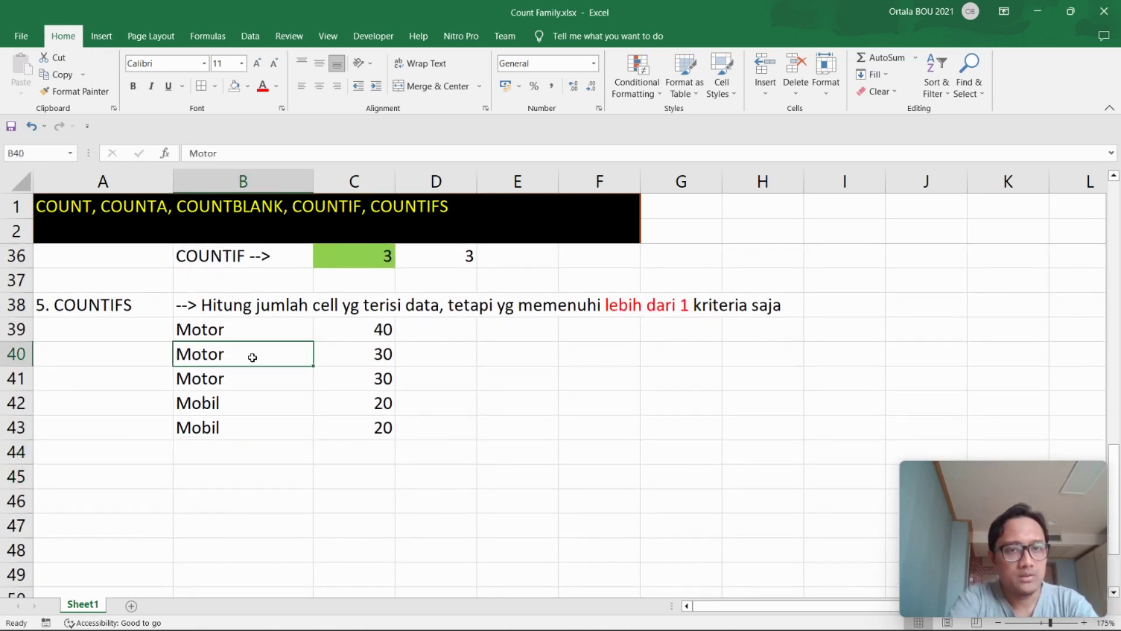
{"action": "left_click", "coordinate": [336, 429]}
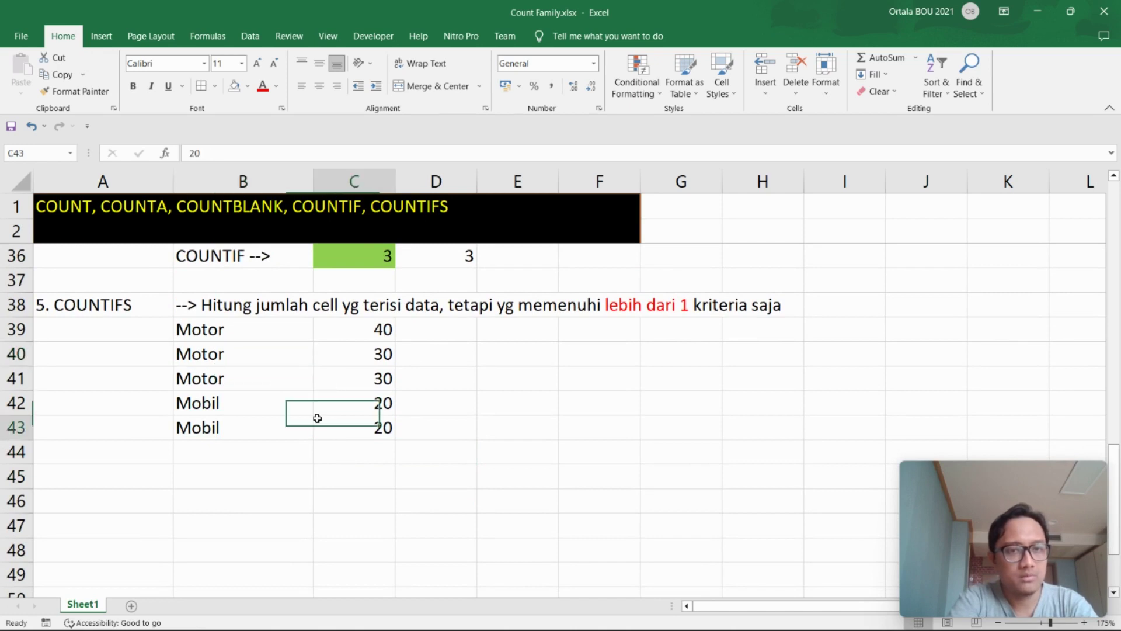
{"action": "left_click", "coordinate": [246, 354]}
{"action": "left_click", "coordinate": [380, 354]}
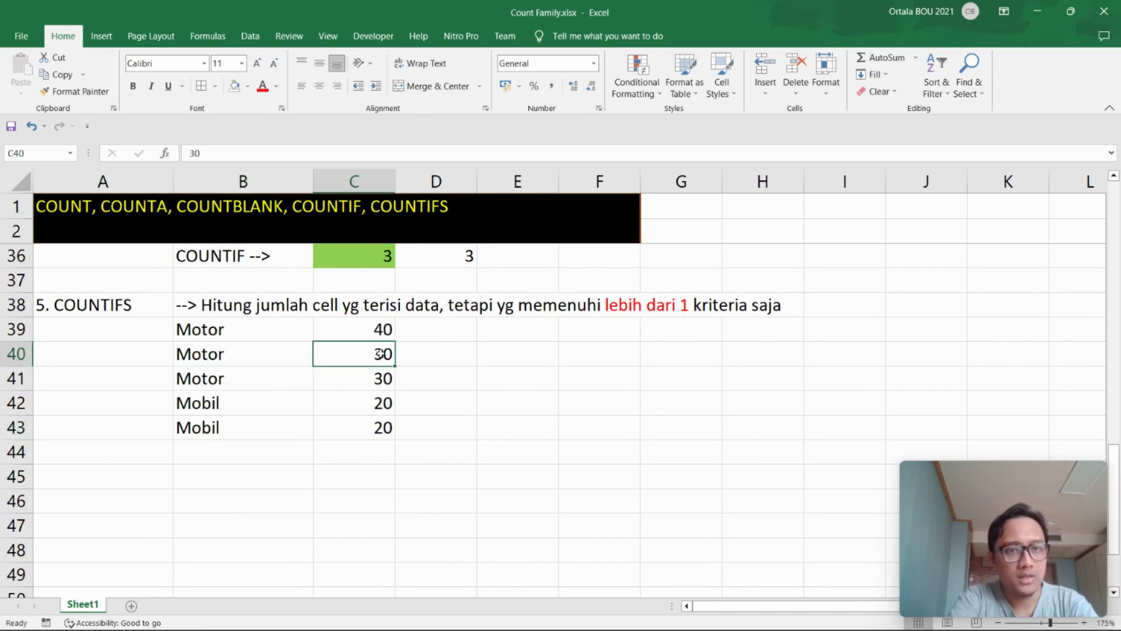
{"action": "left_click", "coordinate": [214, 480]}
{"action": "left_click", "coordinate": [64, 489]}
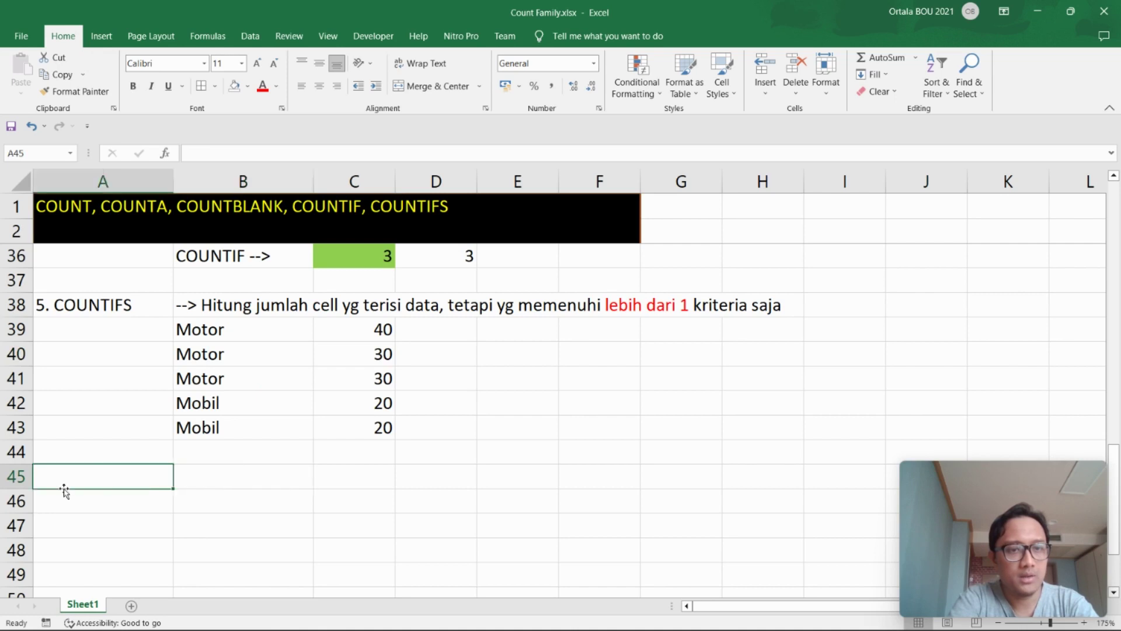
{"action": "type", "text": "Kriteria"}
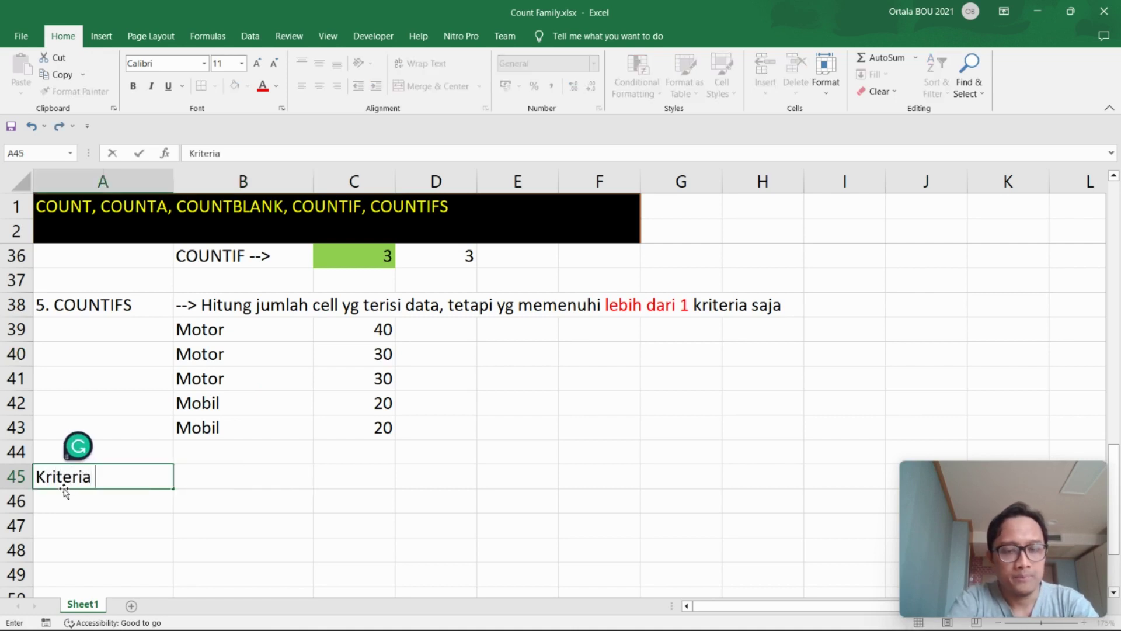
{"action": "type", "text": " 1--"}
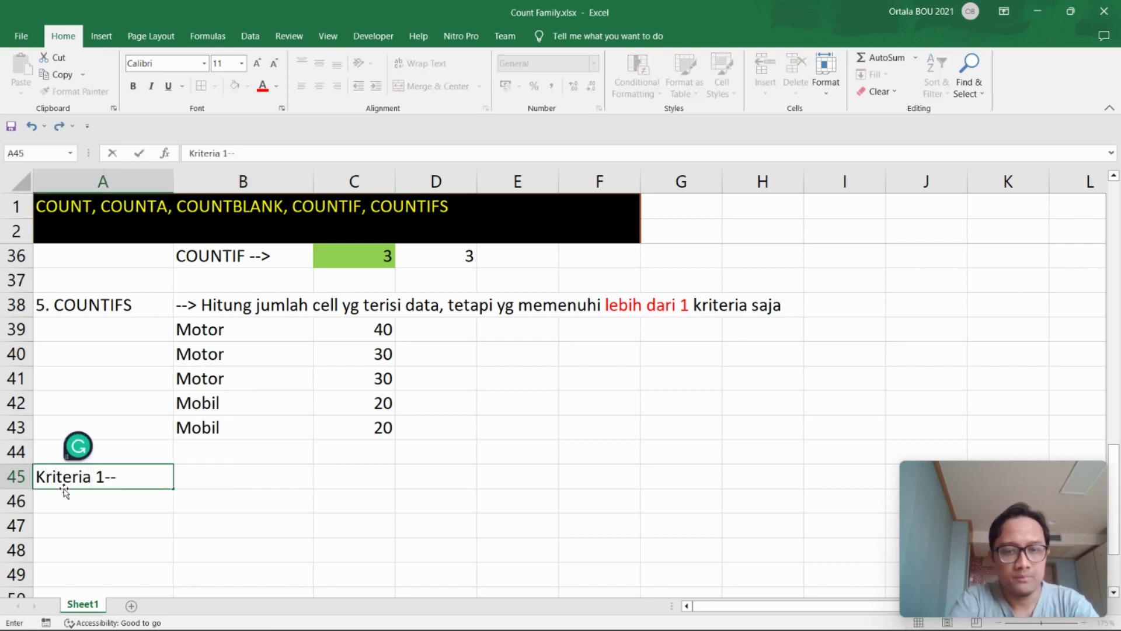
{"action": "type", "text": ">"}
{"action": "left_click", "coordinate": [215, 476]}
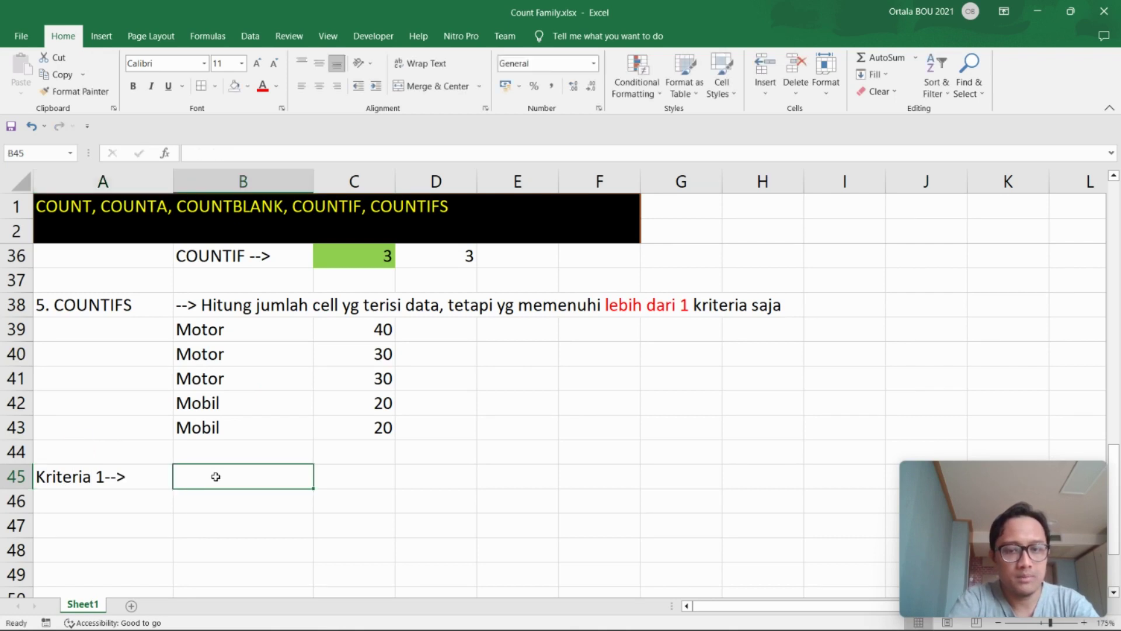
{"action": "type", "text": "Motor"}
{"action": "key", "text": "Return"}
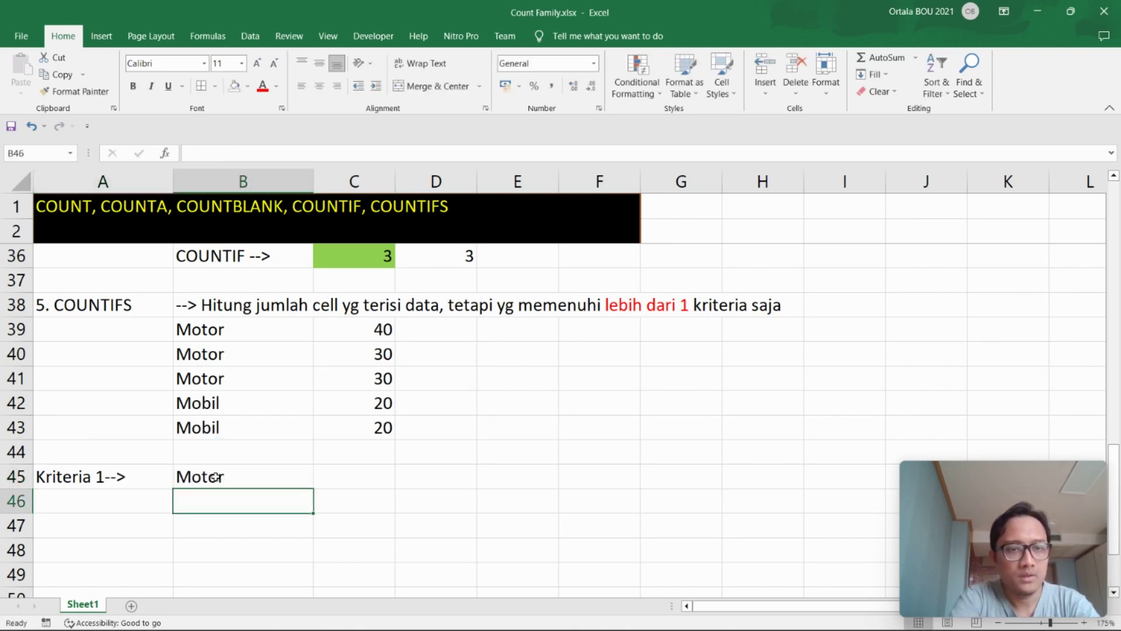
- Correct the A45 label to 'Kriteria 1 -->' with a space
{"action": "left_click", "coordinate": [128, 509]}
{"action": "left_click", "coordinate": [105, 477]}
{"action": "double_click", "coordinate": [105, 477]}
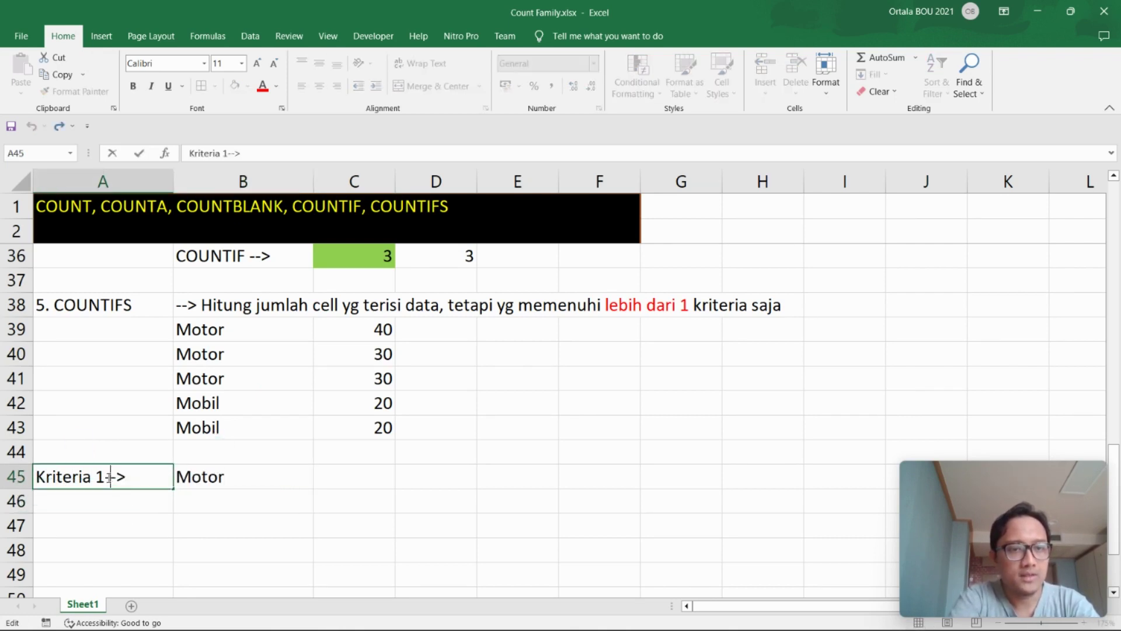
{"action": "left_click", "coordinate": [110, 498]}
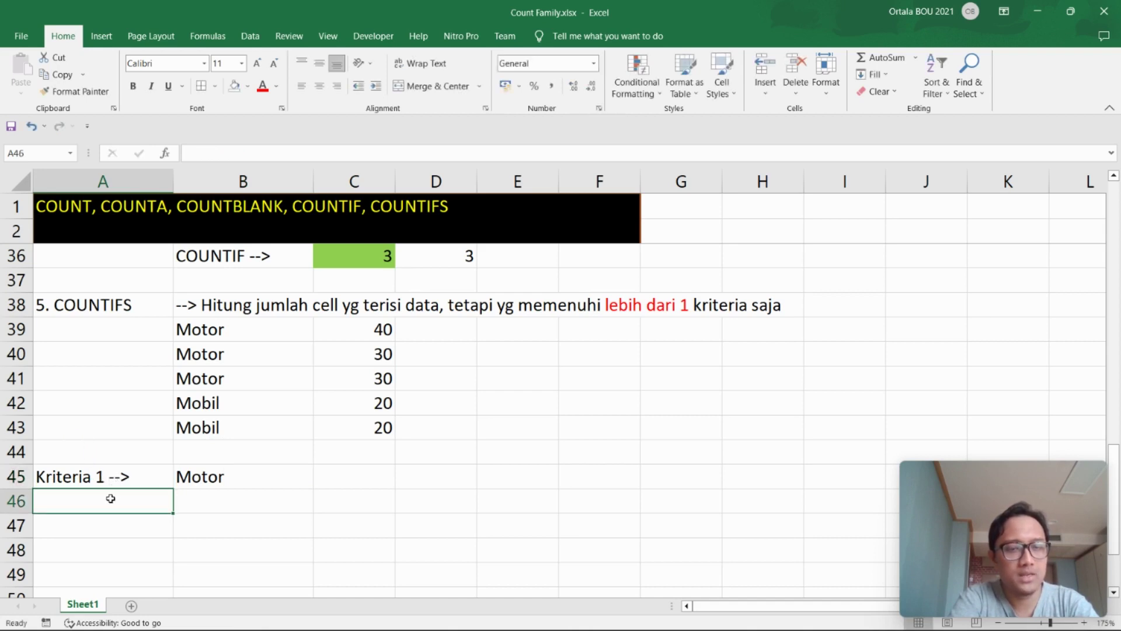
- Copy the label to A46, change it to 'Kriteria 2 -->', and enter 30 in B46
{"action": "left_click", "coordinate": [114, 477]}
{"action": "key", "text": "ctrl+c"}
{"action": "left_click", "coordinate": [108, 500]}
{"action": "key", "text": "ctrl+v"}
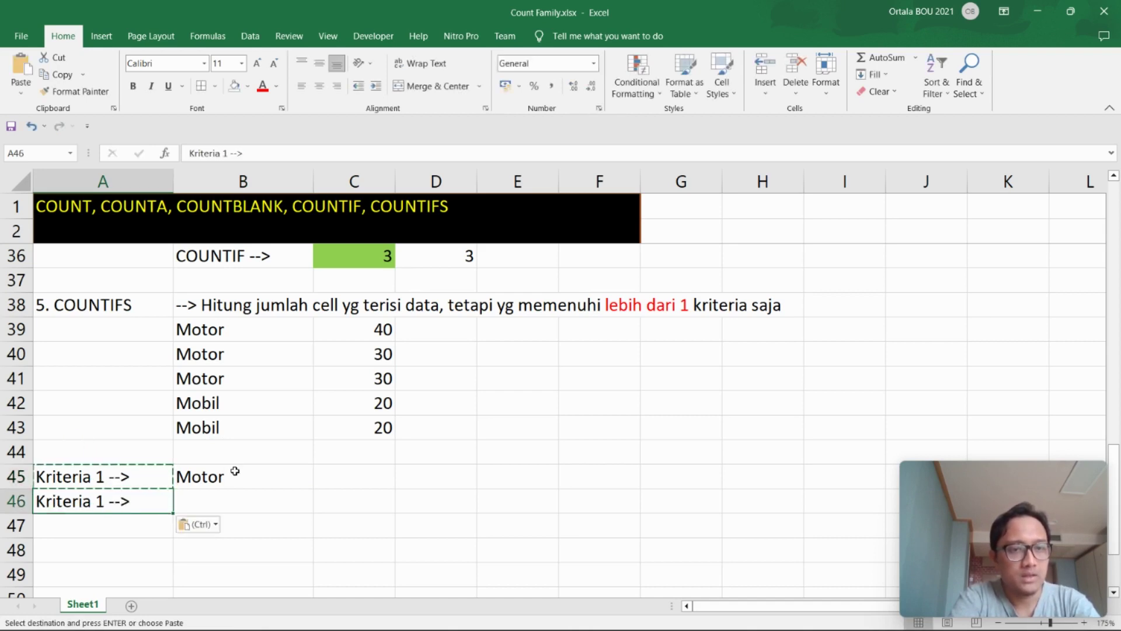
{"action": "left_click", "coordinate": [233, 470]}
{"action": "left_click", "coordinate": [110, 501]}
{"action": "double_click", "coordinate": [103, 501]}
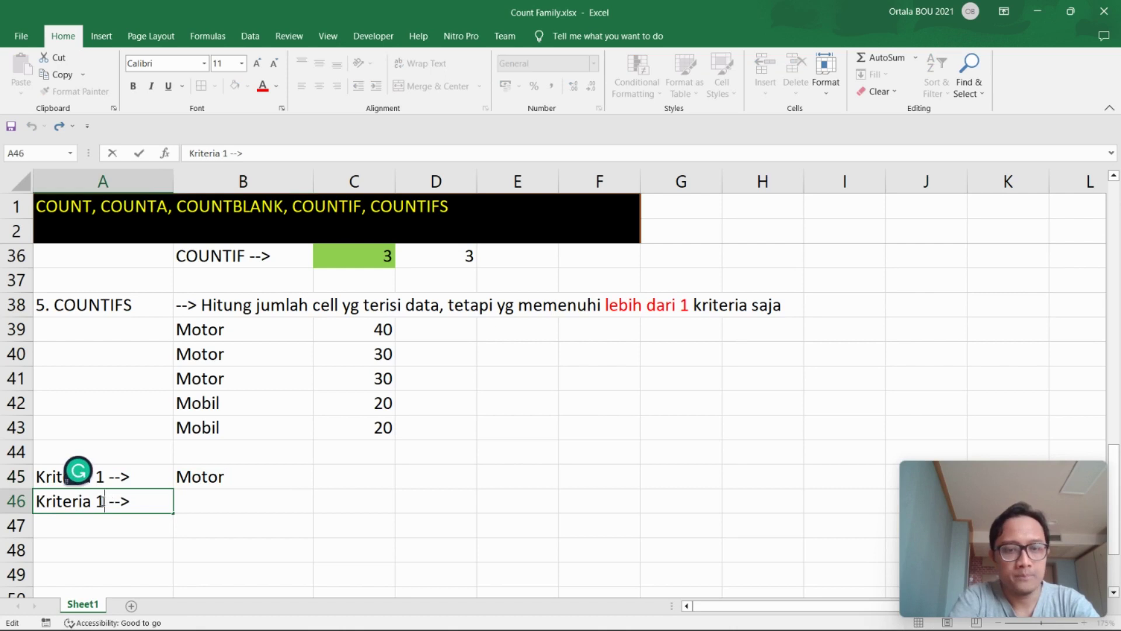
{"action": "type", "text": "2"}
{"action": "left_click", "coordinate": [214, 497]}
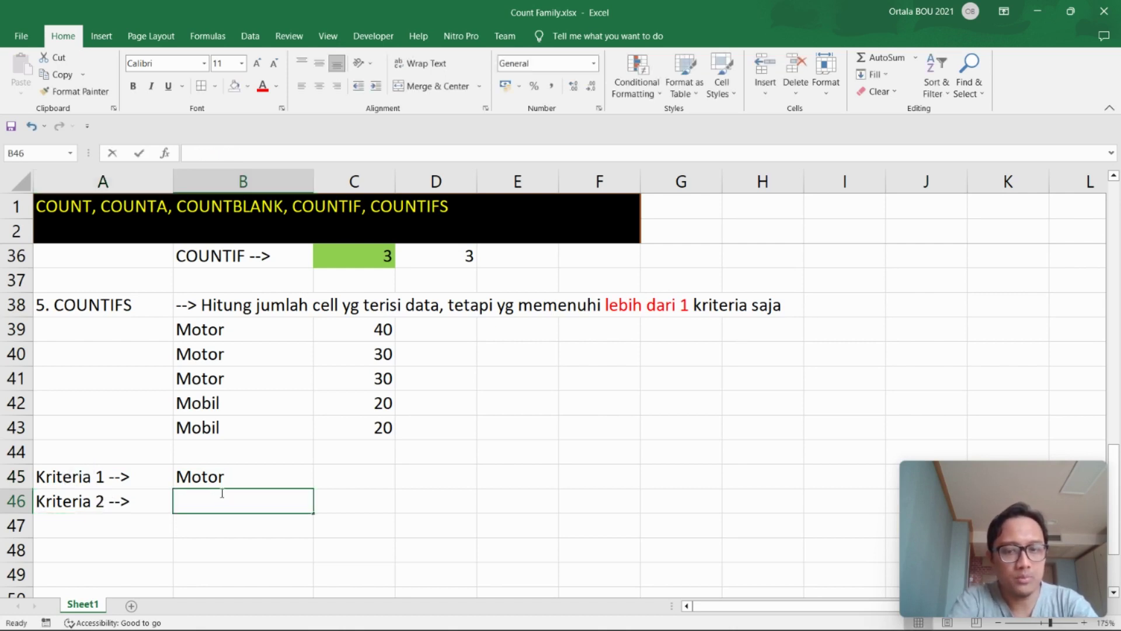
{"action": "type", "text": "30"}
{"action": "left_click", "coordinate": [337, 530]}
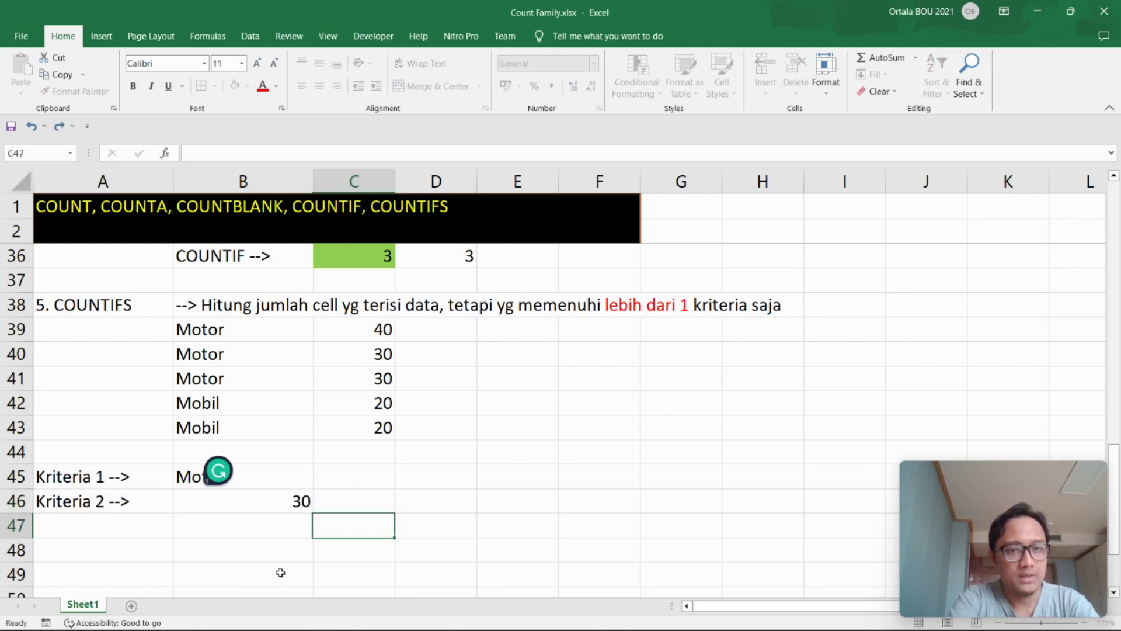
- Type the result label 'COUNTIFS -->' in B47
{"action": "left_click", "coordinate": [247, 527]}
{"action": "type", "text": "coun"}
{"action": "key", "text": "BackSpace"}
{"action": "key", "text": "BackSpace"}
{"action": "key", "text": "BackSpace"}
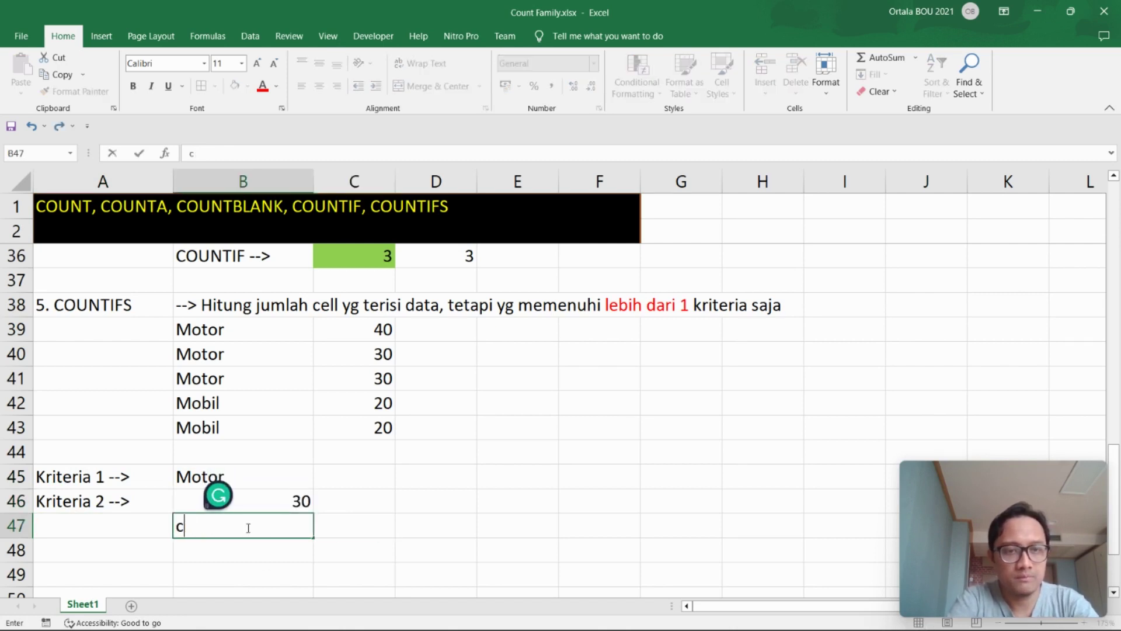
{"action": "key", "text": "BackSpace"}
{"action": "type", "text": "COUNTIF"}
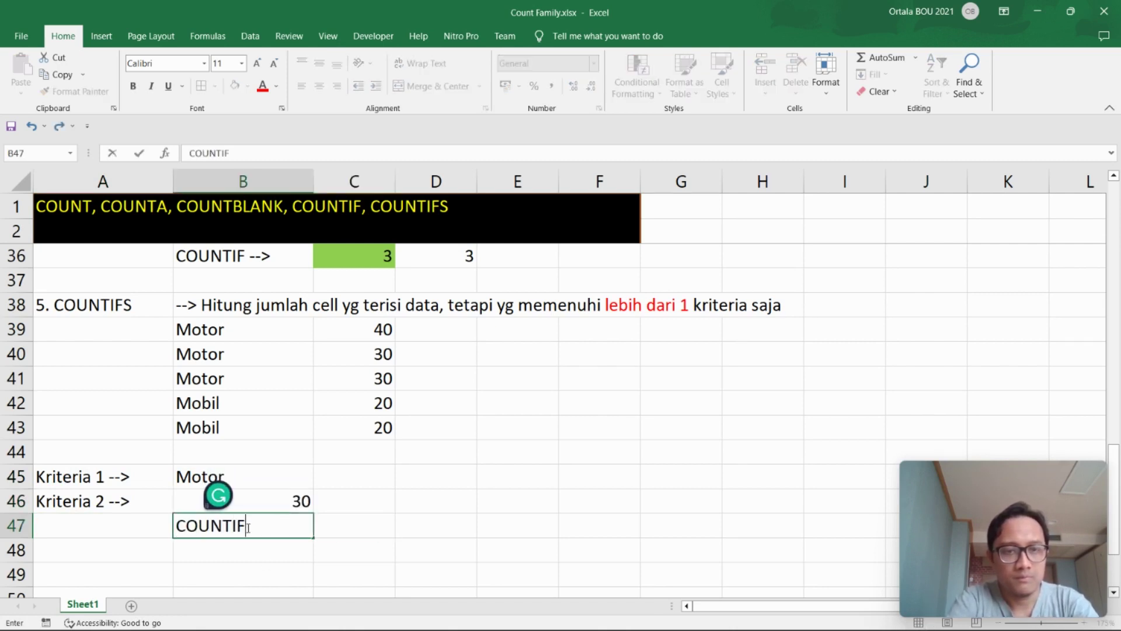
{"action": "type", "text": "S -->"}
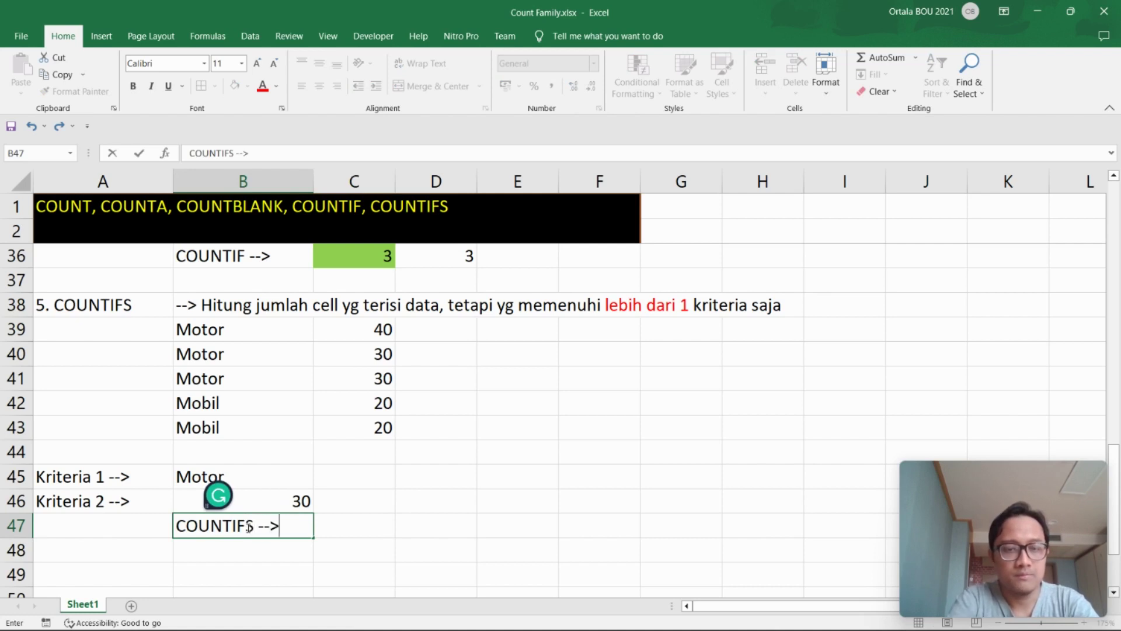
{"action": "left_click", "coordinate": [353, 524]}
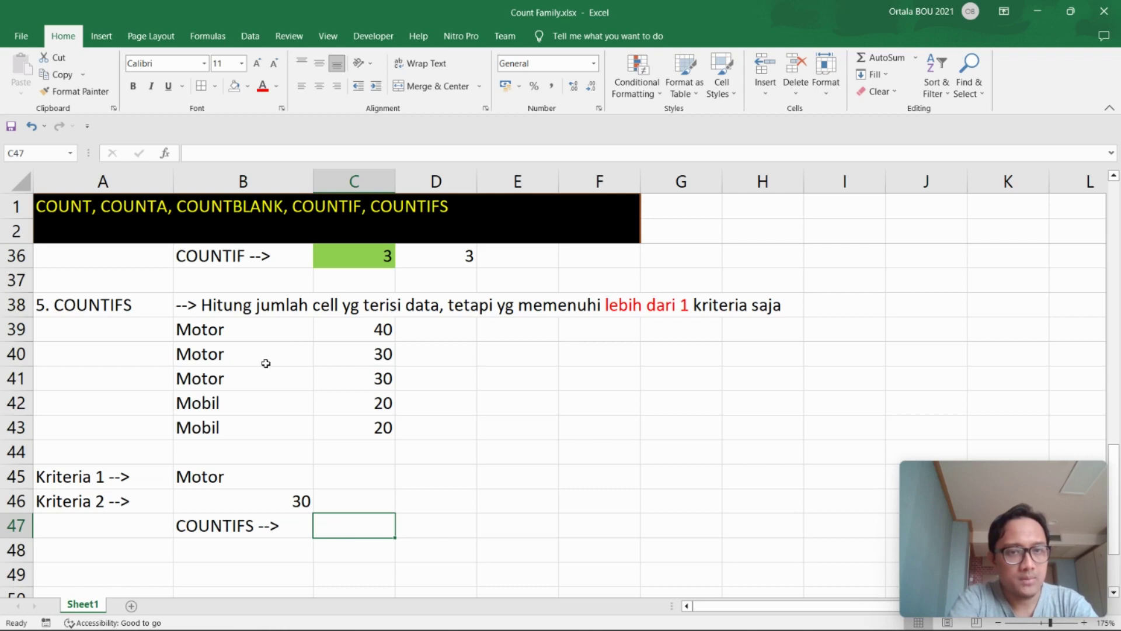
- Shade the Motor and 30 cells in rows 40 and 41 light green
{"action": "left_click_drag", "start_coordinate": [283, 354], "coordinate": [347, 350]}
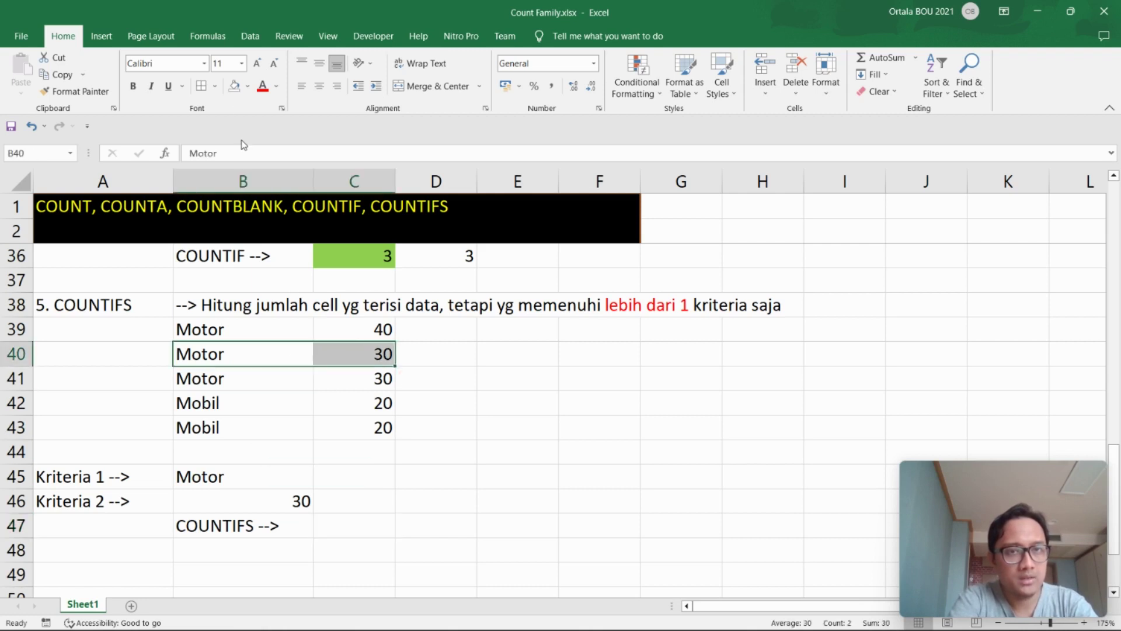
{"action": "left_click", "coordinate": [248, 86]}
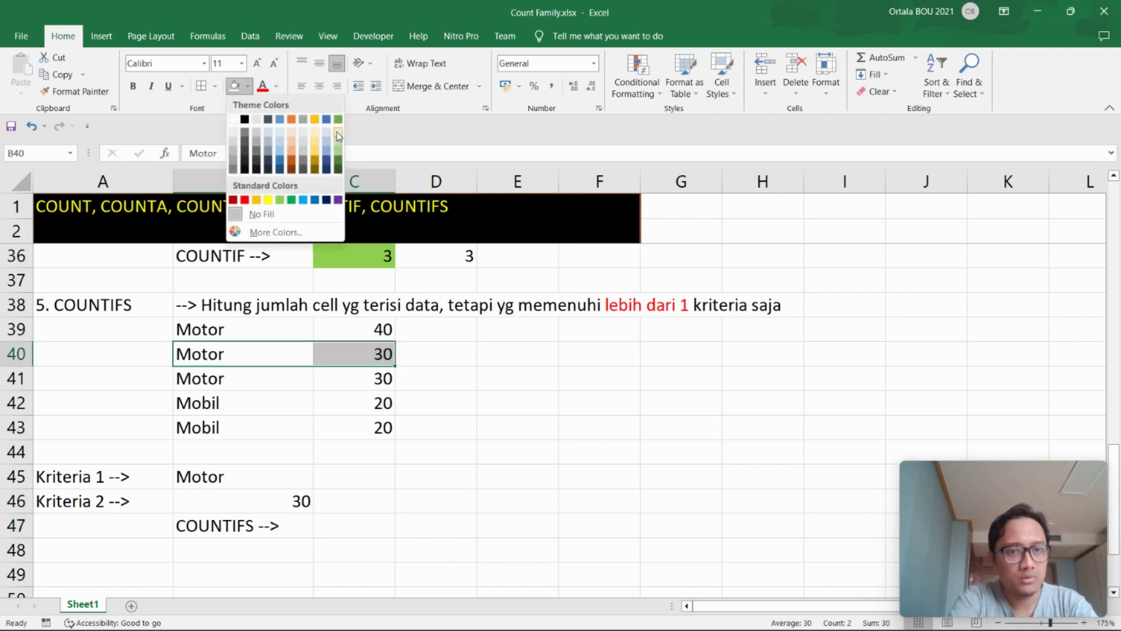
{"action": "left_click", "coordinate": [338, 136]}
{"action": "left_click", "coordinate": [285, 379]}
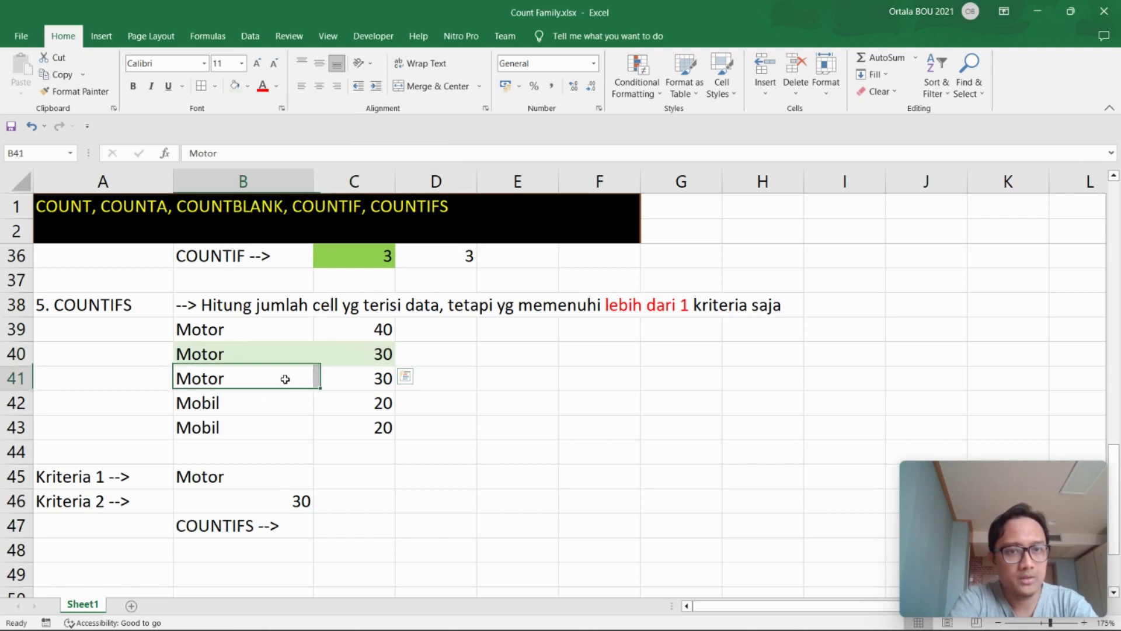
{"action": "left_click_drag", "start_coordinate": [285, 379], "coordinate": [355, 373]}
{"action": "left_click", "coordinate": [236, 92]}
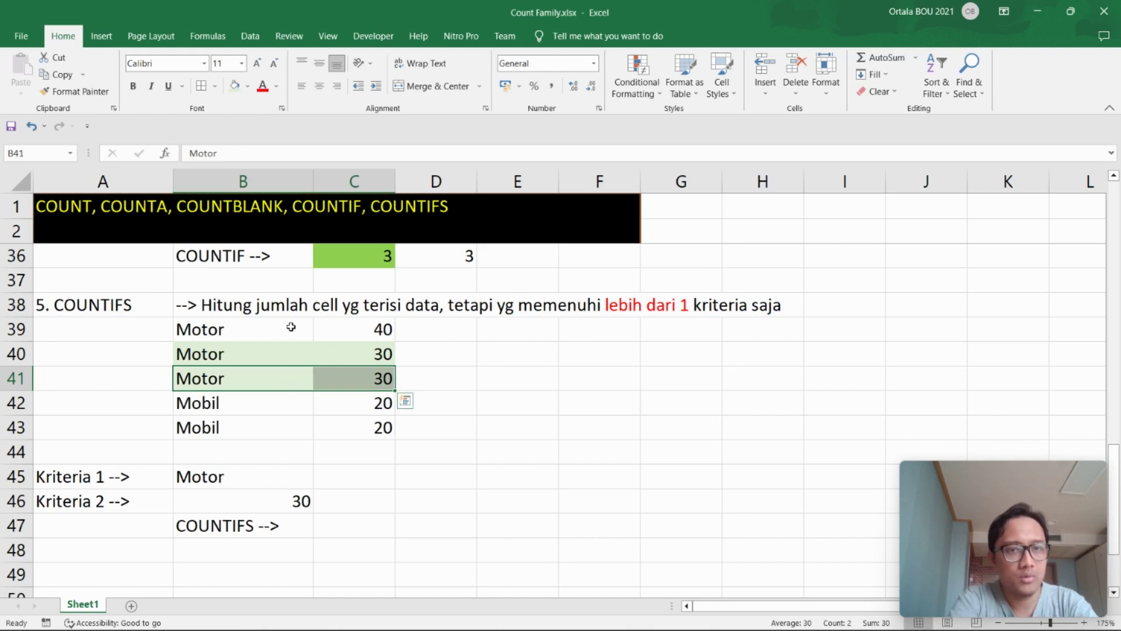
{"action": "left_click", "coordinate": [360, 327]}
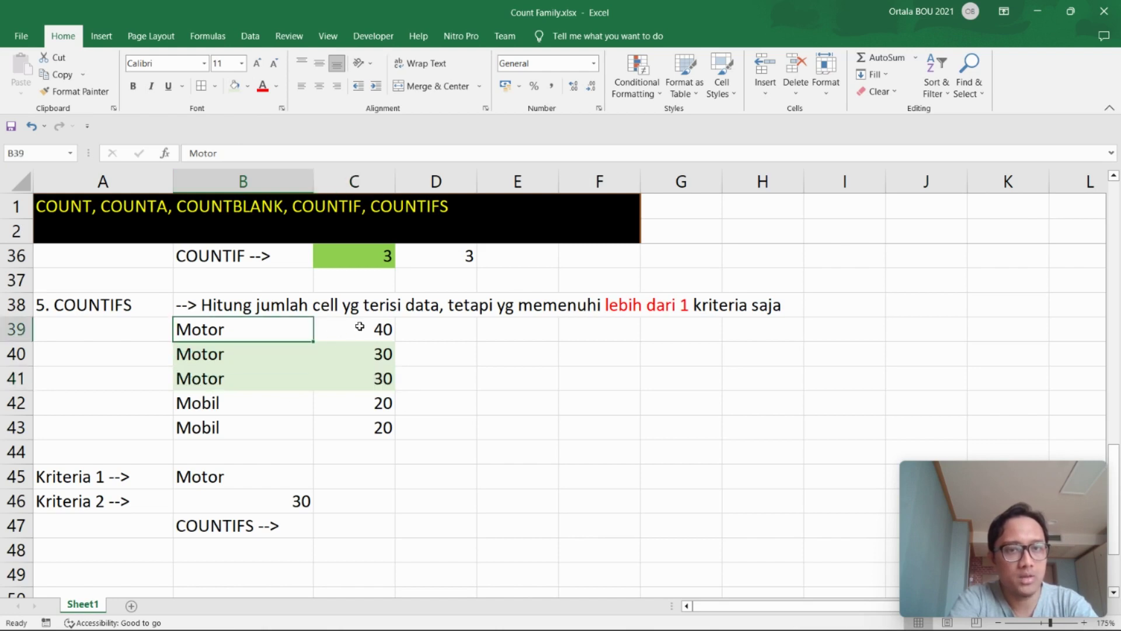
- Enter the manual count 2 in D47
{"action": "left_click", "coordinate": [451, 535]}
{"action": "type", "text": "2"}
{"action": "left_click", "coordinate": [360, 531]}
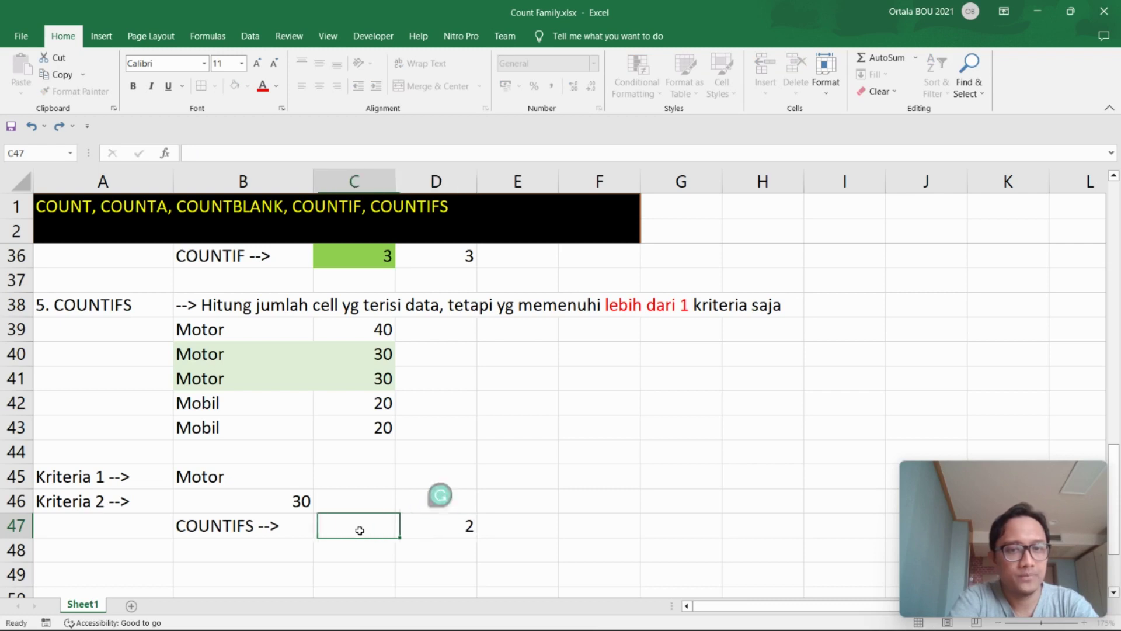
- Enter =COUNTIFS(B39:B43;B45;B46) in C47, which triggers the too-few-arguments warning
{"action": "type", "text": "=count"}
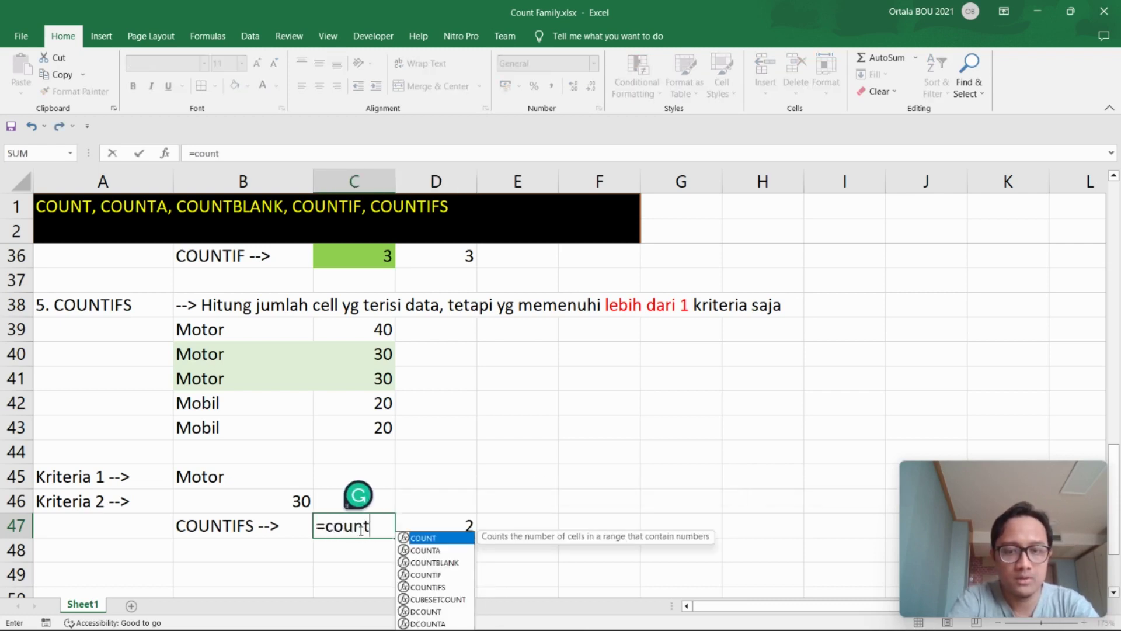
{"action": "type", "text": "ifs("}
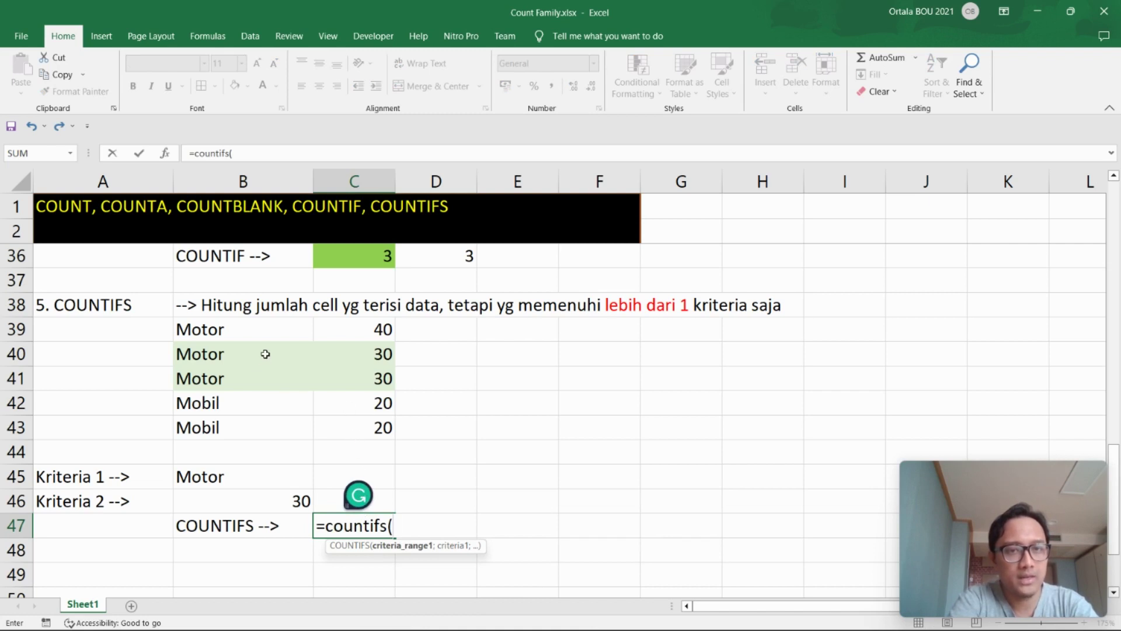
{"action": "left_click_drag", "start_coordinate": [258, 332], "coordinate": [258, 426]}
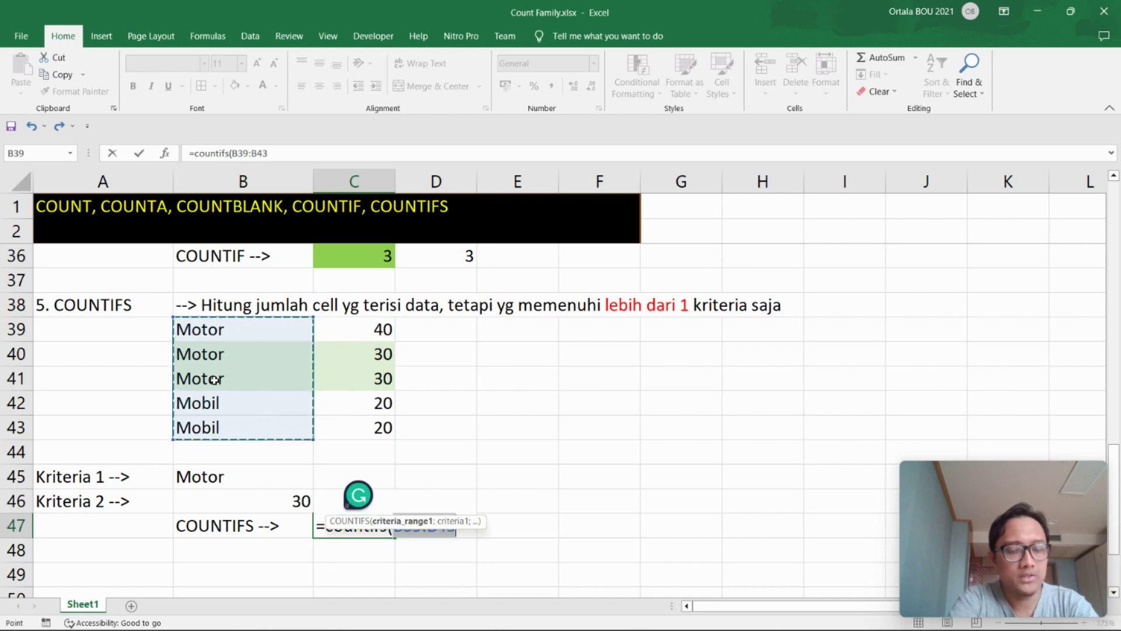
{"action": "type", "text": ";"}
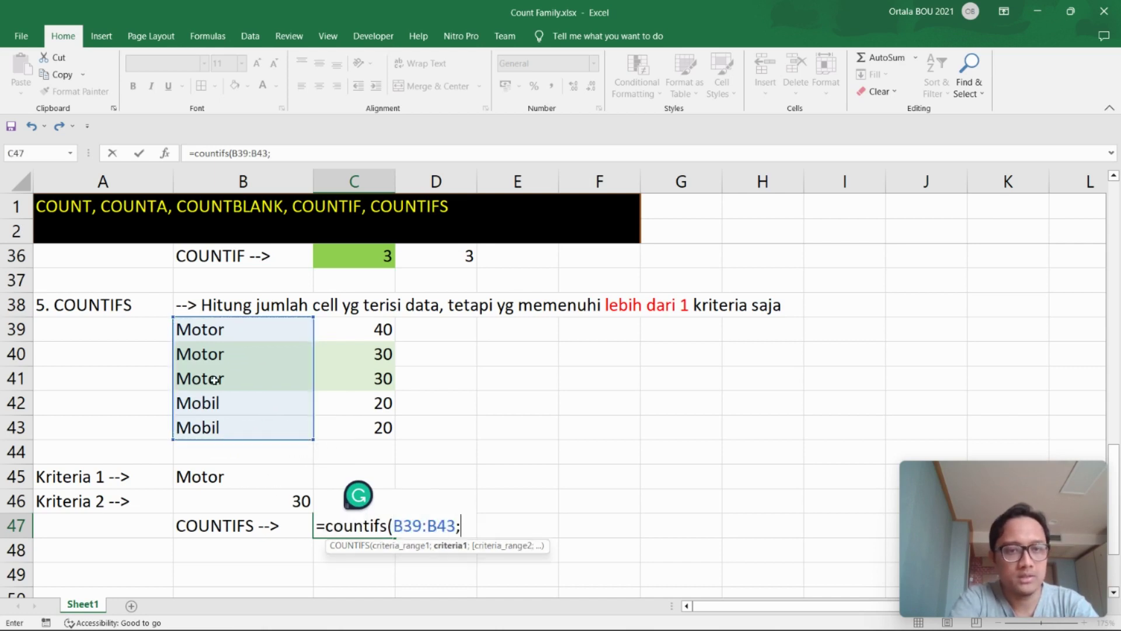
{"action": "left_click", "coordinate": [242, 476]}
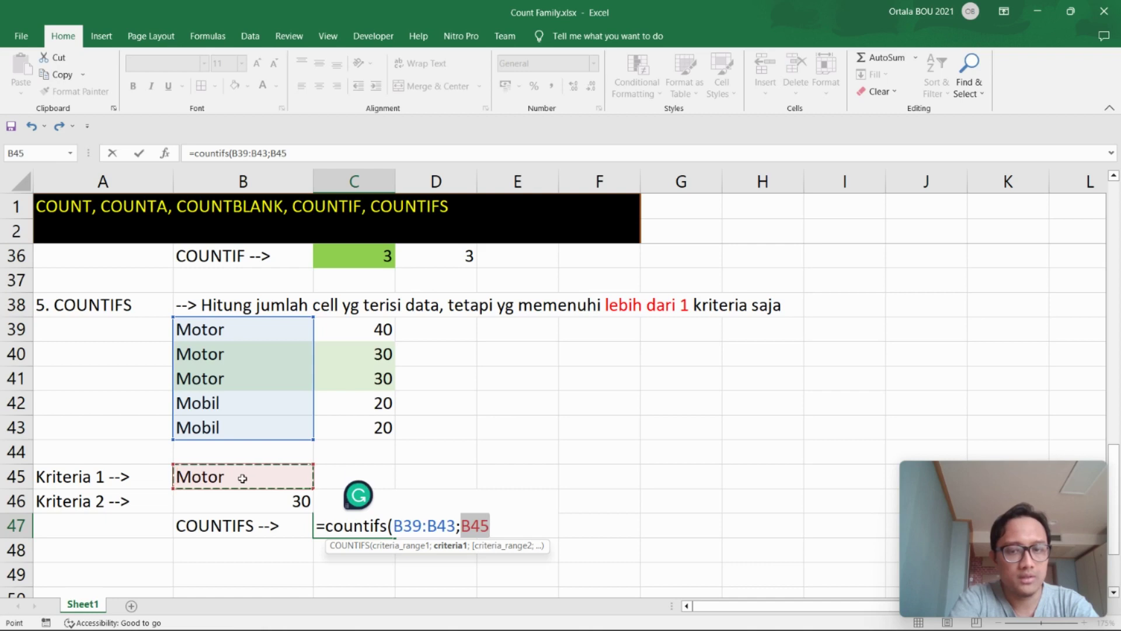
{"action": "type", "text": ";"}
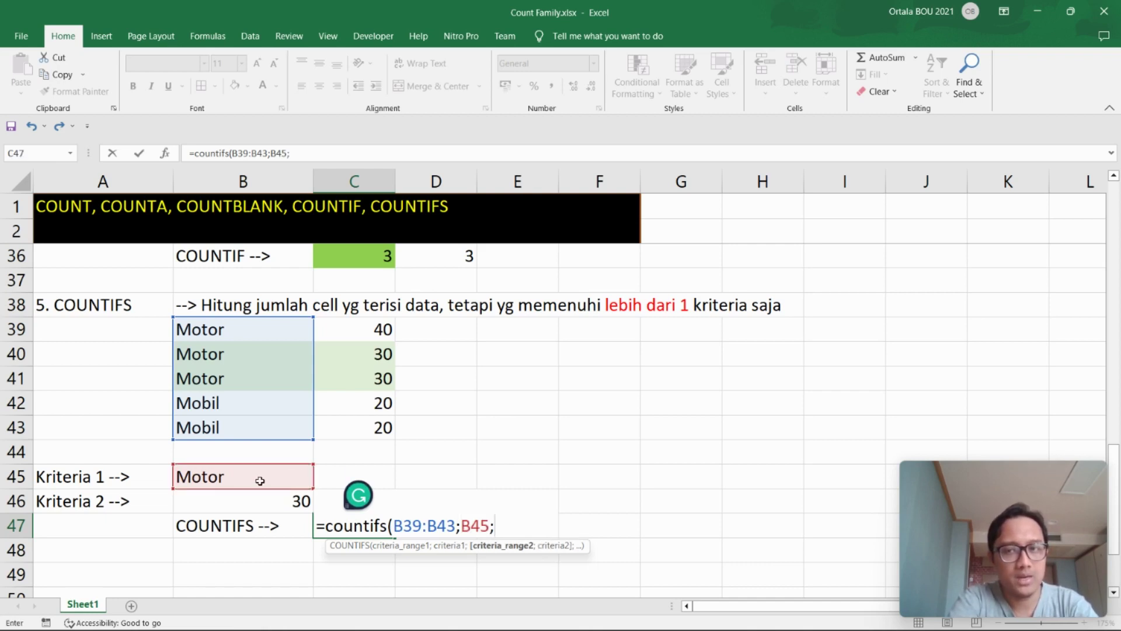
{"action": "left_click_drag", "start_coordinate": [354, 324], "coordinate": [374, 427]}
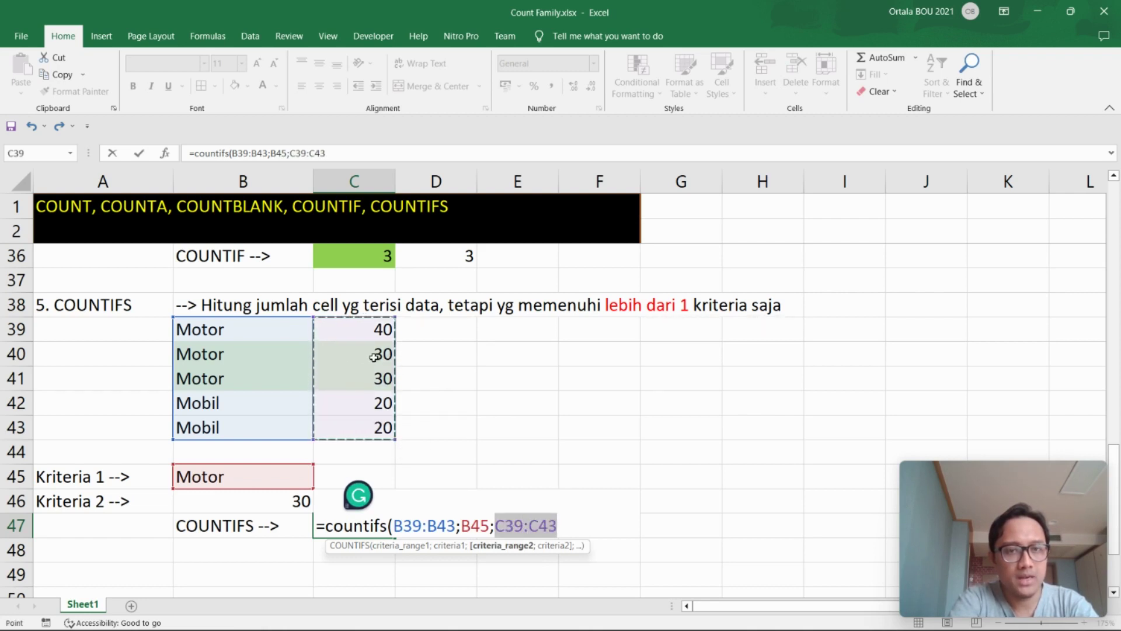
{"action": "left_click", "coordinate": [283, 502]}
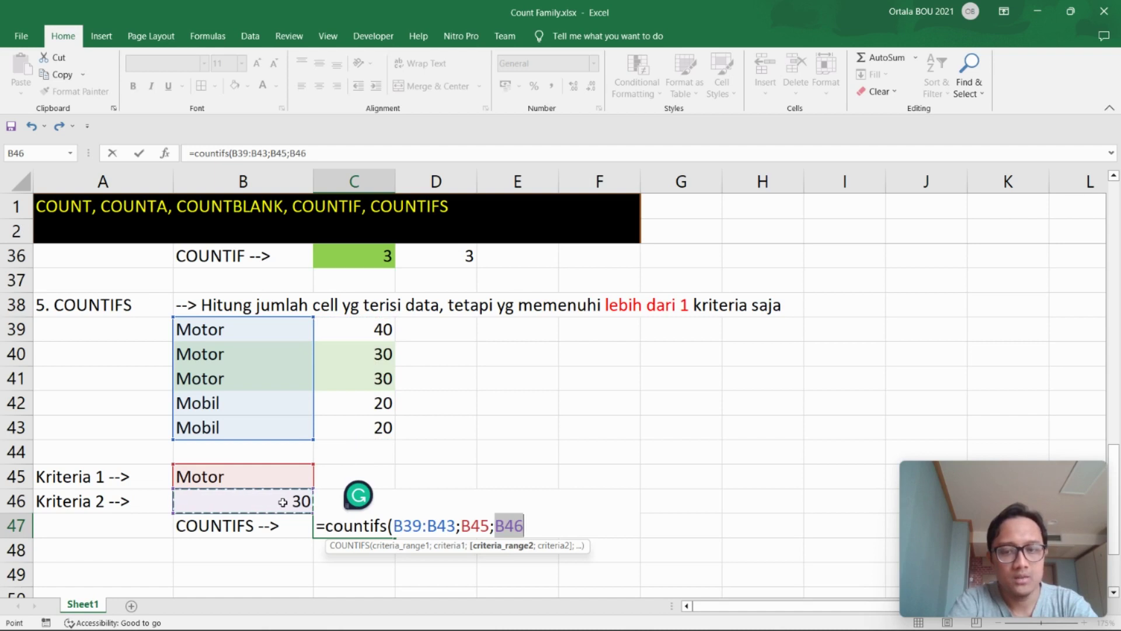
{"action": "type", "text": ")"}
{"action": "key", "text": "Return"}
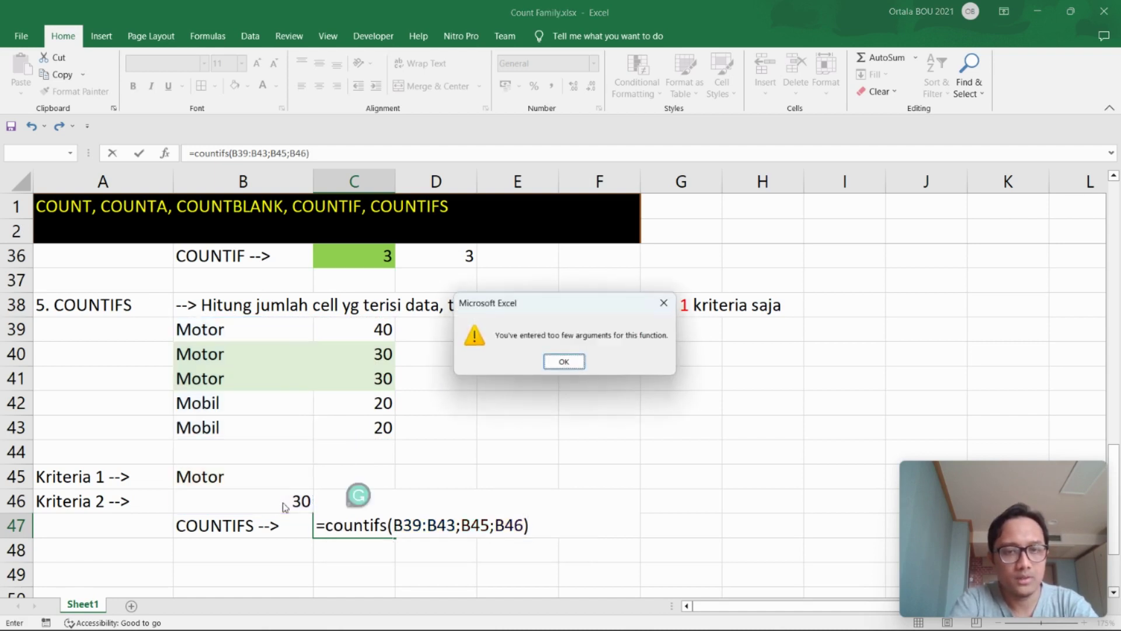
- Correct the C47 formula to COUNTIFS(B39:B43;B45;C39:C43;B46), returning 2
{"action": "left_click", "coordinate": [566, 363]}
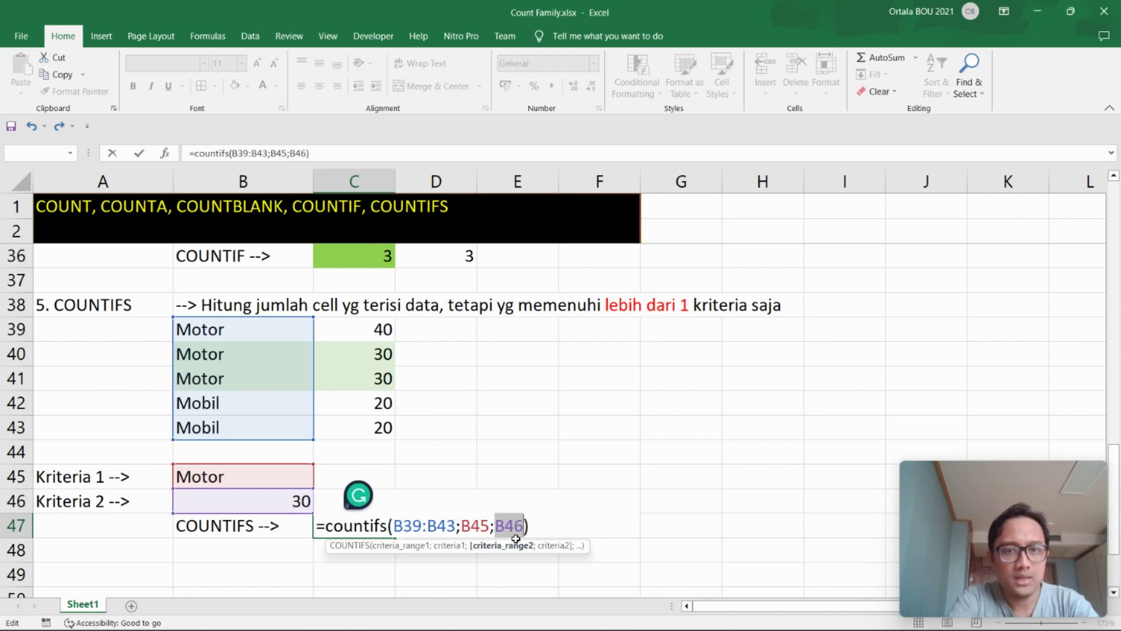
{"action": "key", "text": "BackSpace"}
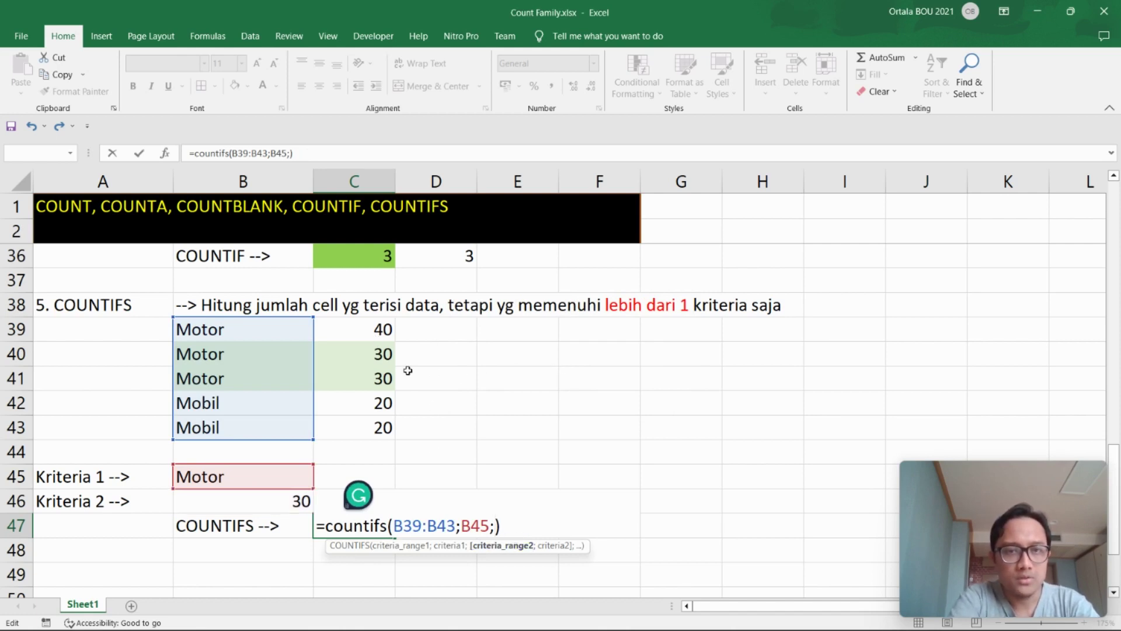
{"action": "left_click_drag", "start_coordinate": [375, 332], "coordinate": [388, 445]}
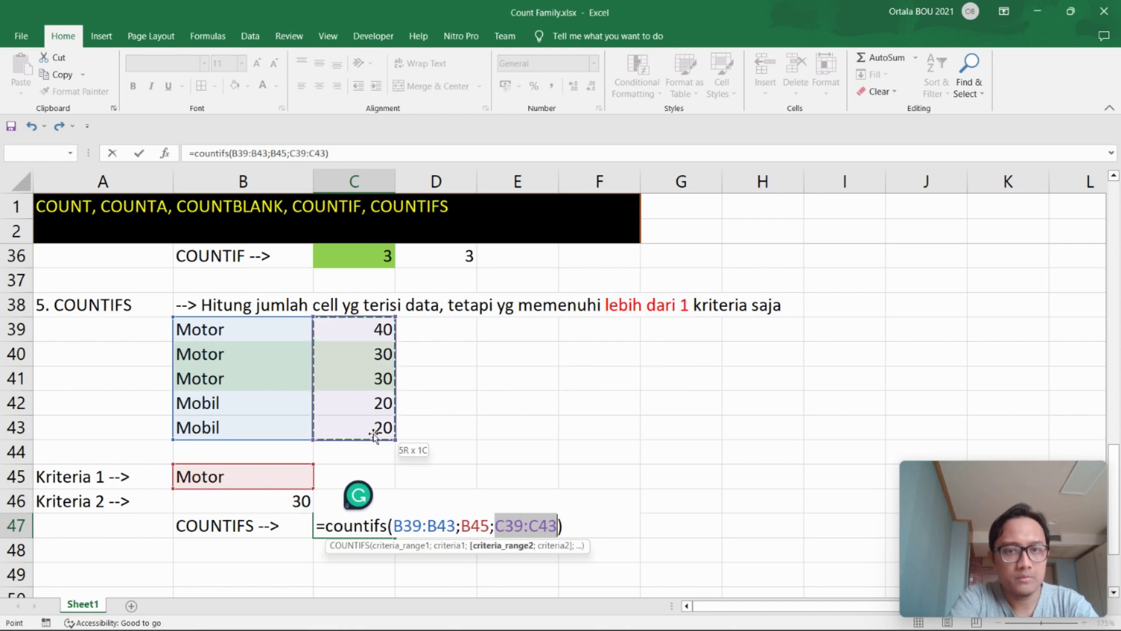
{"action": "type", "text": ";"}
{"action": "left_click", "coordinate": [270, 504]}
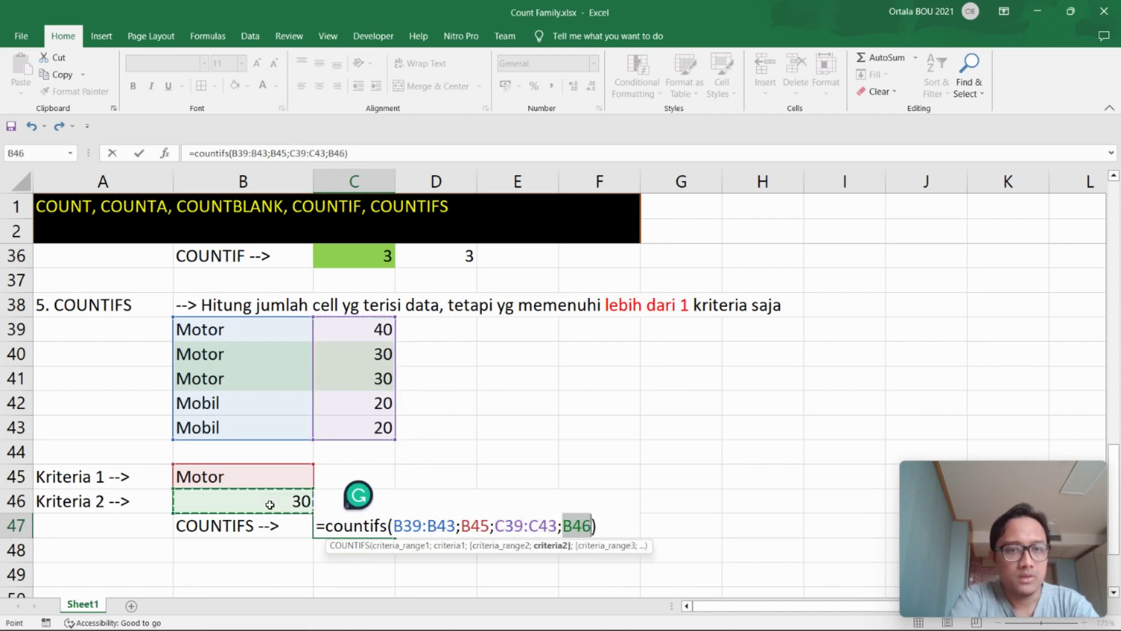
{"action": "key", "text": "Return"}
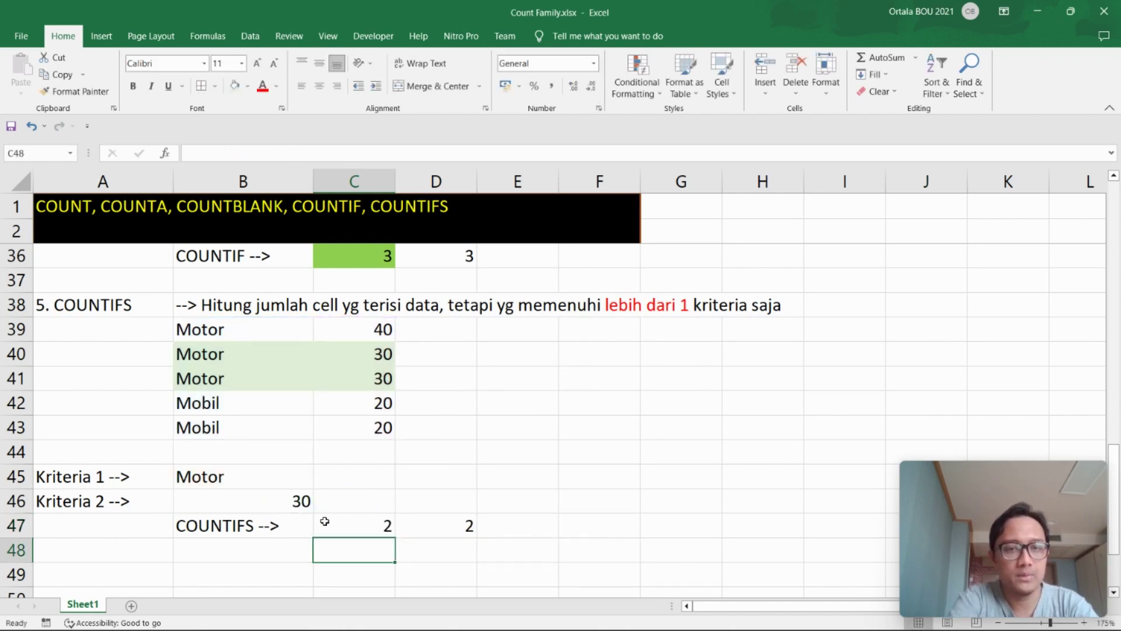
- Shade the result cell C47 light green
{"action": "left_click", "coordinate": [323, 522]}
{"action": "left_click", "coordinate": [236, 86]}
{"action": "left_click", "coordinate": [514, 479]}
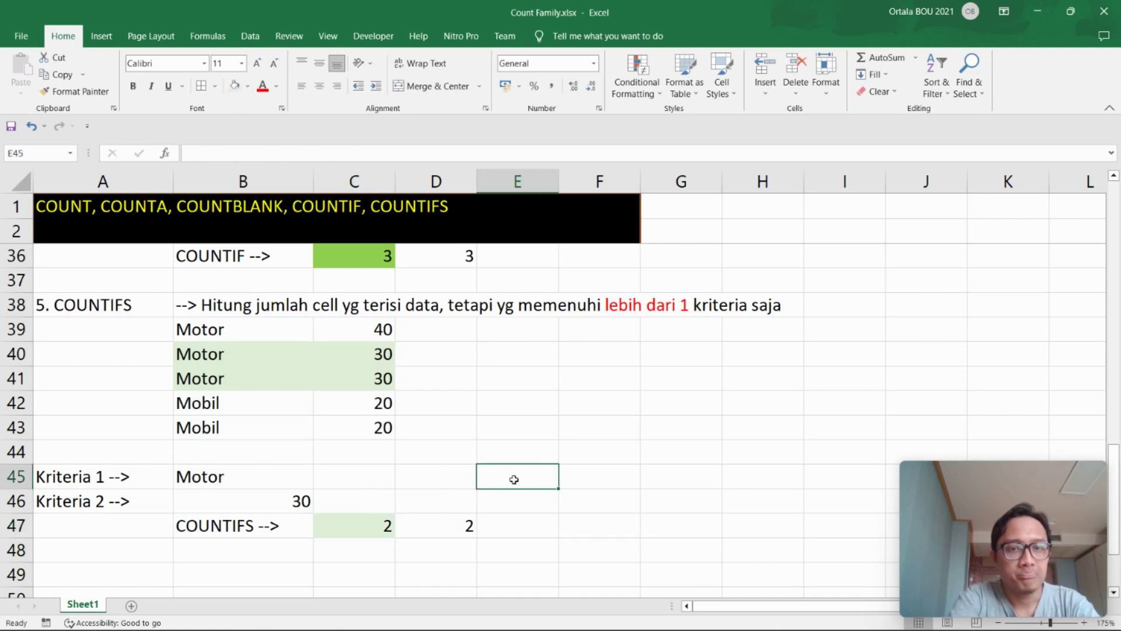
{"action": "left_click", "coordinate": [342, 533]}
{"action": "left_click", "coordinate": [411, 449]}
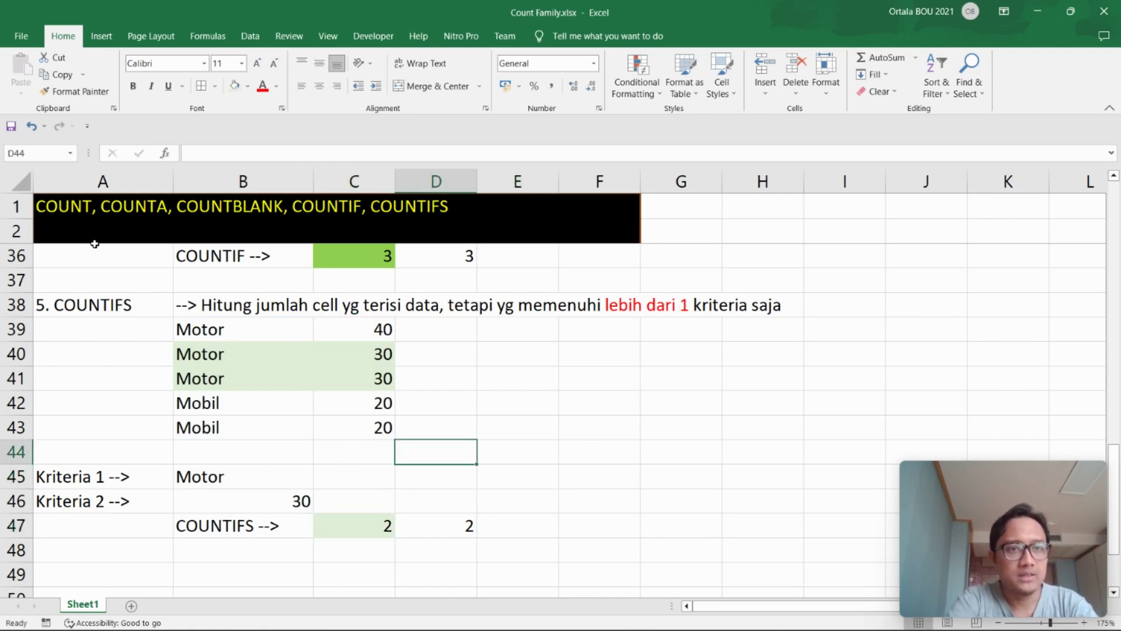
{"action": "scroll", "coordinate": [291, 254], "scroll_direction": "up", "scroll_amount": 4}
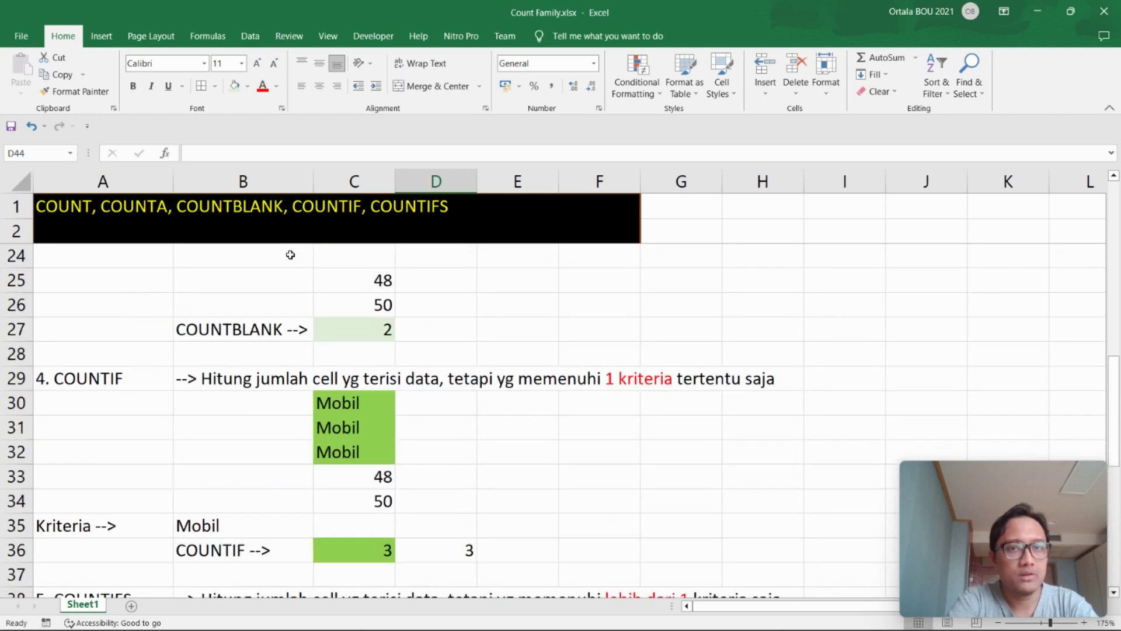
{"action": "scroll", "coordinate": [290, 255], "scroll_direction": "up", "scroll_amount": 4}
{"action": "scroll", "coordinate": [290, 255], "scroll_direction": "up", "scroll_amount": 3}
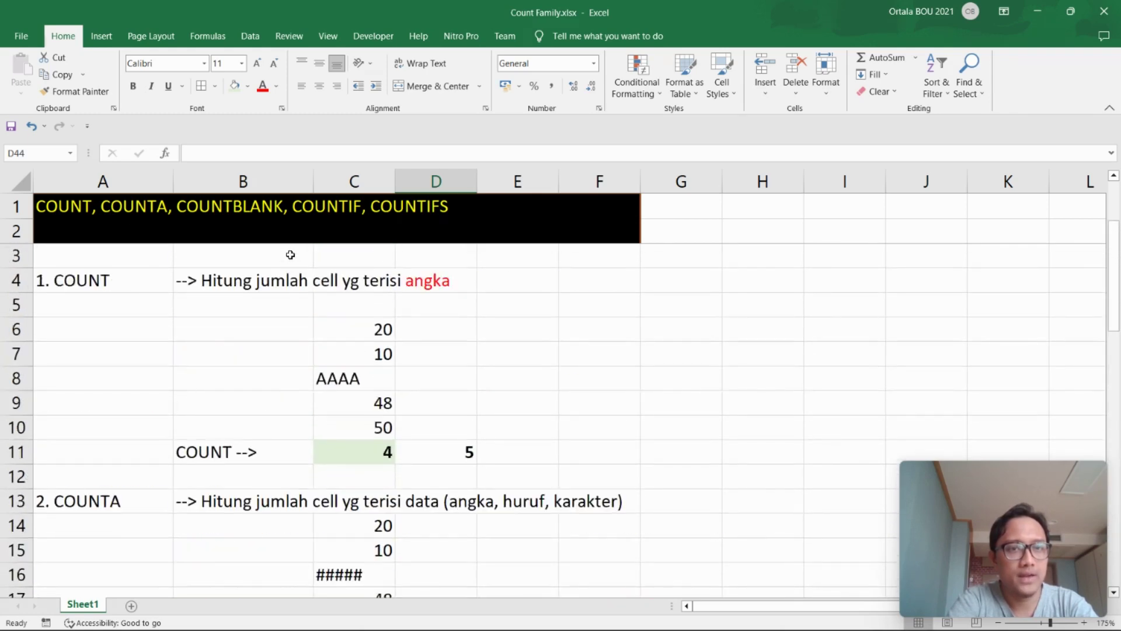
{"action": "left_click", "coordinate": [137, 303]}
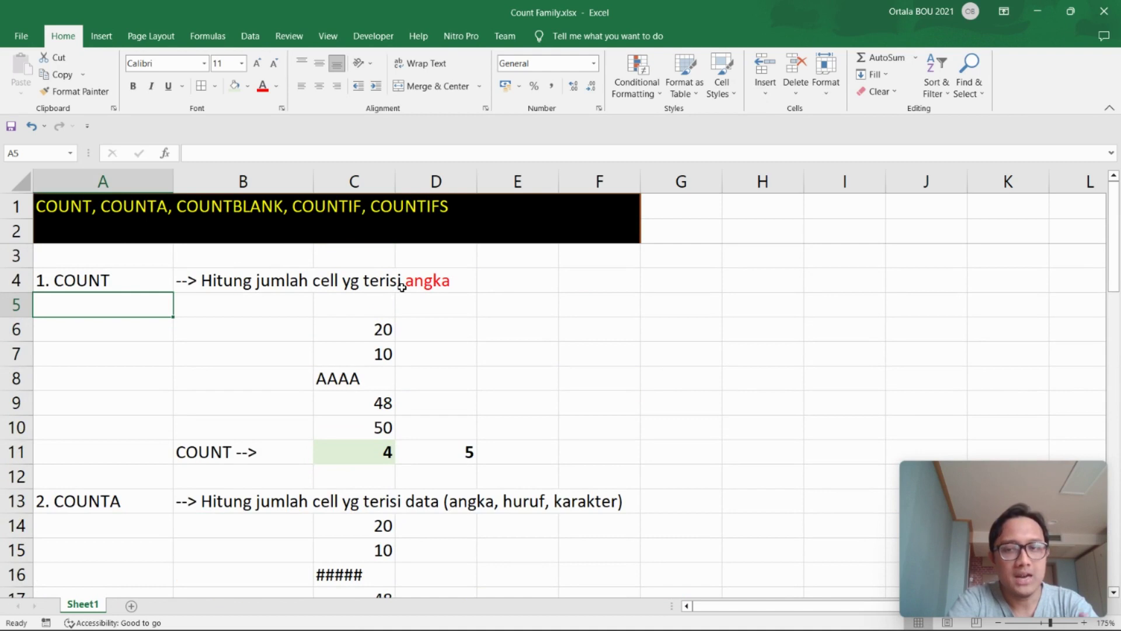
{"action": "scroll", "coordinate": [365, 308], "scroll_direction": "down", "scroll_amount": 1}
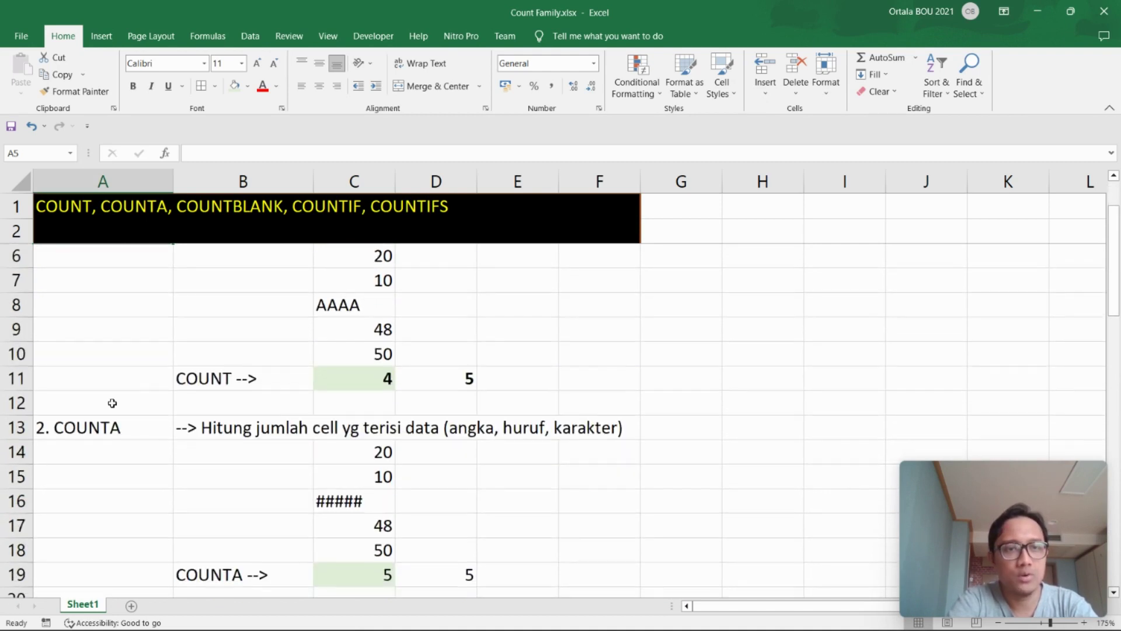
{"action": "left_click", "coordinate": [115, 428]}
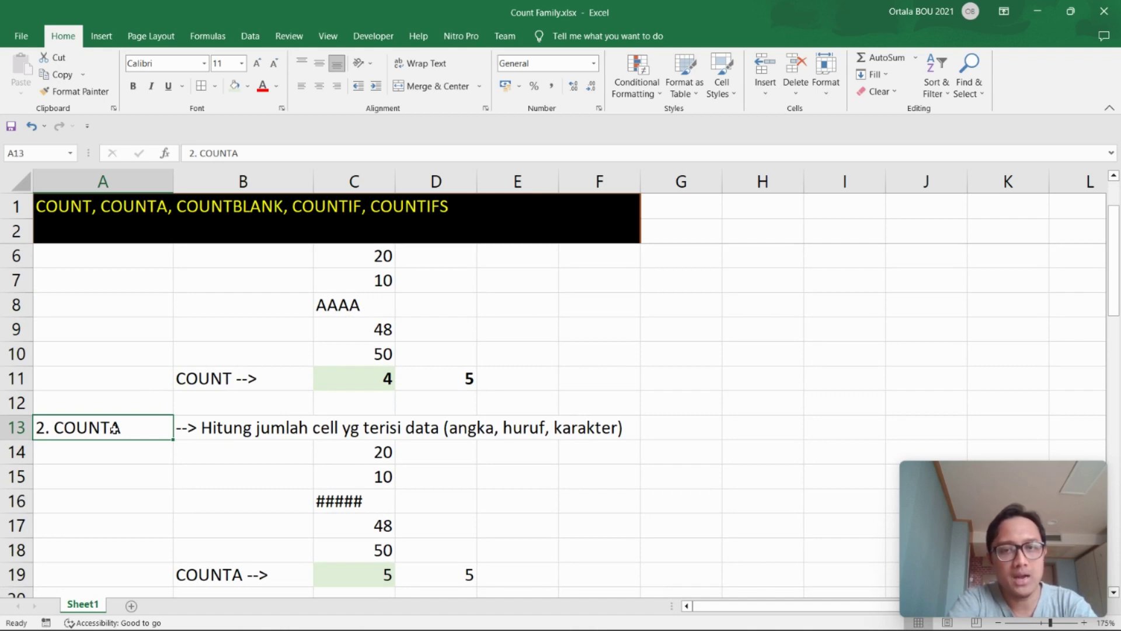
{"action": "scroll", "coordinate": [115, 428], "scroll_direction": "down", "scroll_amount": 2}
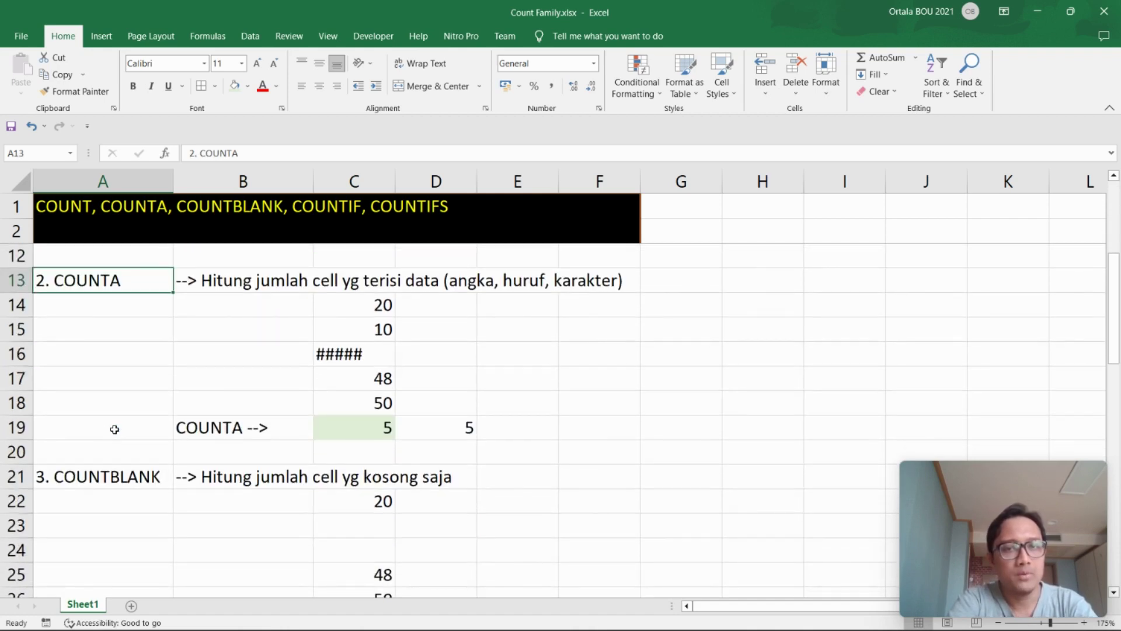
{"action": "scroll", "coordinate": [119, 420], "scroll_direction": "down", "scroll_amount": 1}
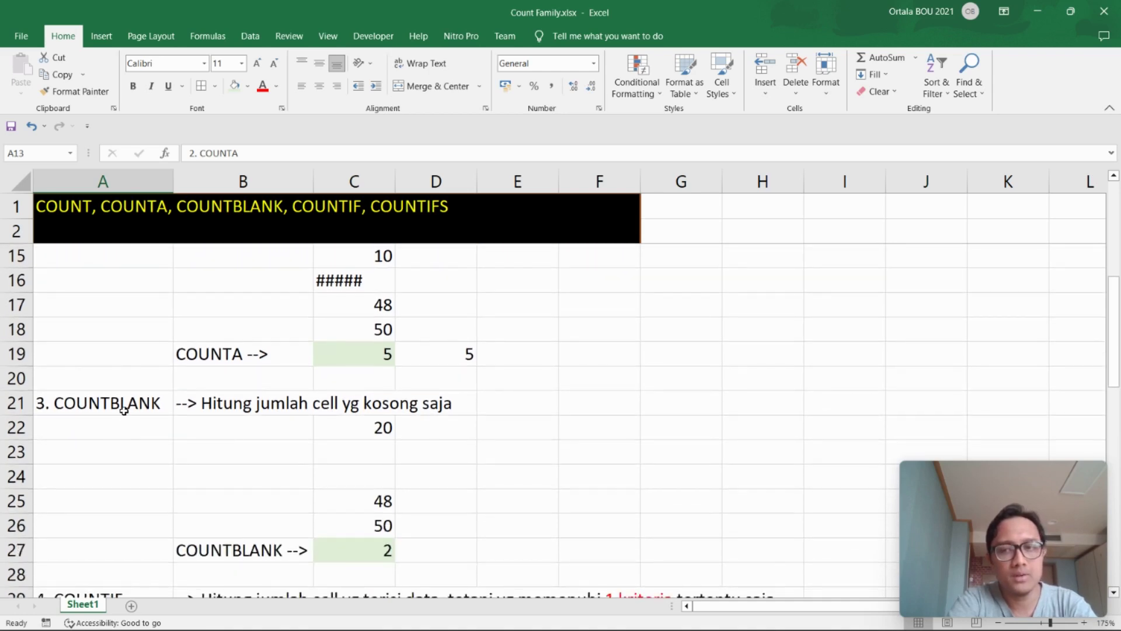
{"action": "left_click", "coordinate": [350, 453]}
{"action": "left_click", "coordinate": [358, 477]}
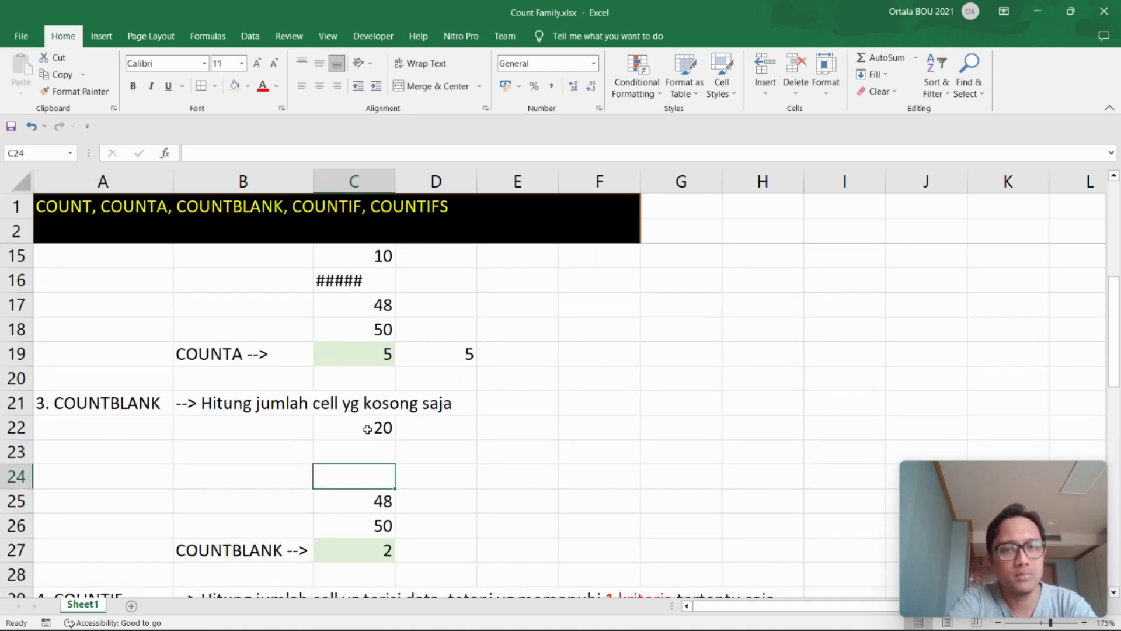
{"action": "left_click_drag", "start_coordinate": [367, 427], "coordinate": [375, 517]}
{"action": "scroll", "coordinate": [304, 467], "scroll_direction": "down", "scroll_amount": 2}
{"action": "scroll", "coordinate": [238, 426], "scroll_direction": "down", "scroll_amount": 1}
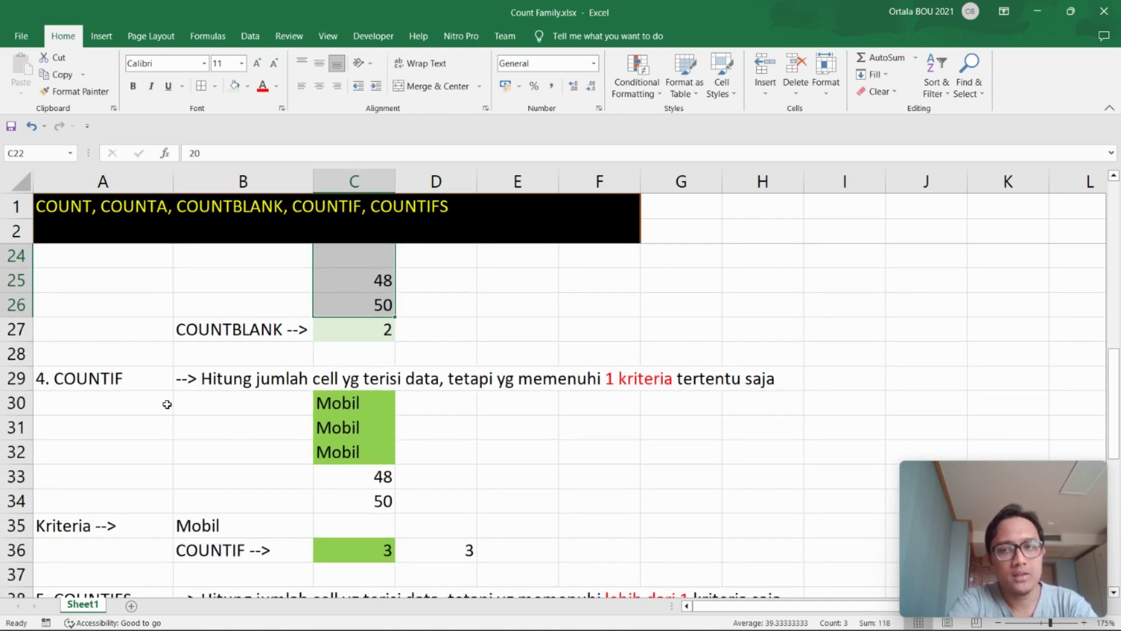
{"action": "scroll", "coordinate": [264, 390], "scroll_direction": "down", "scroll_amount": 1}
{"action": "scroll", "coordinate": [273, 383], "scroll_direction": "down", "scroll_amount": 2}
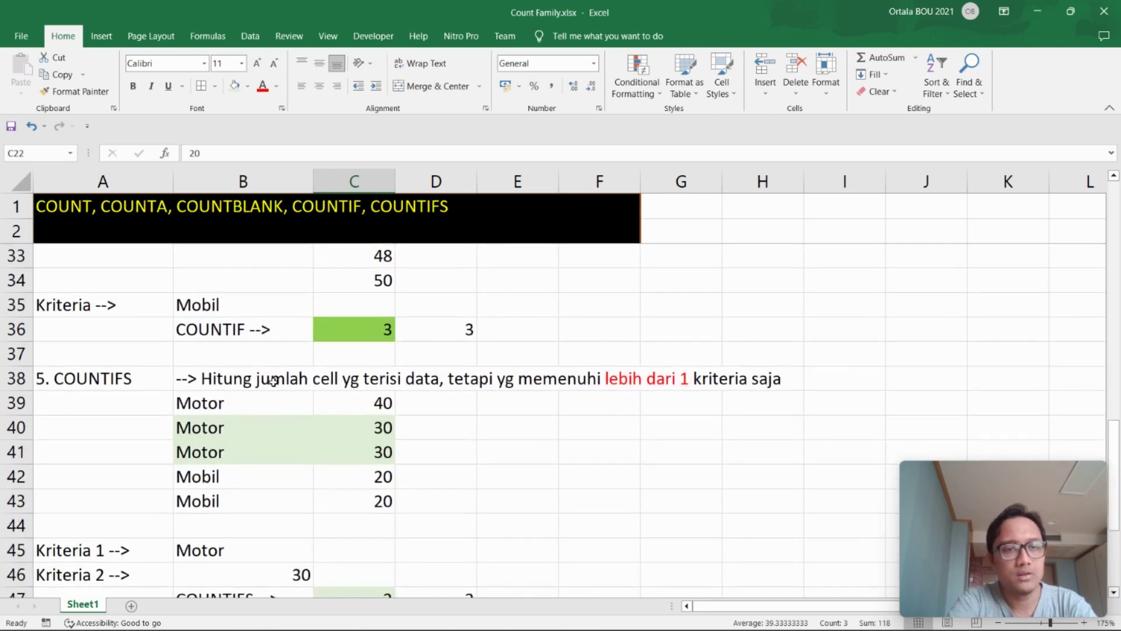